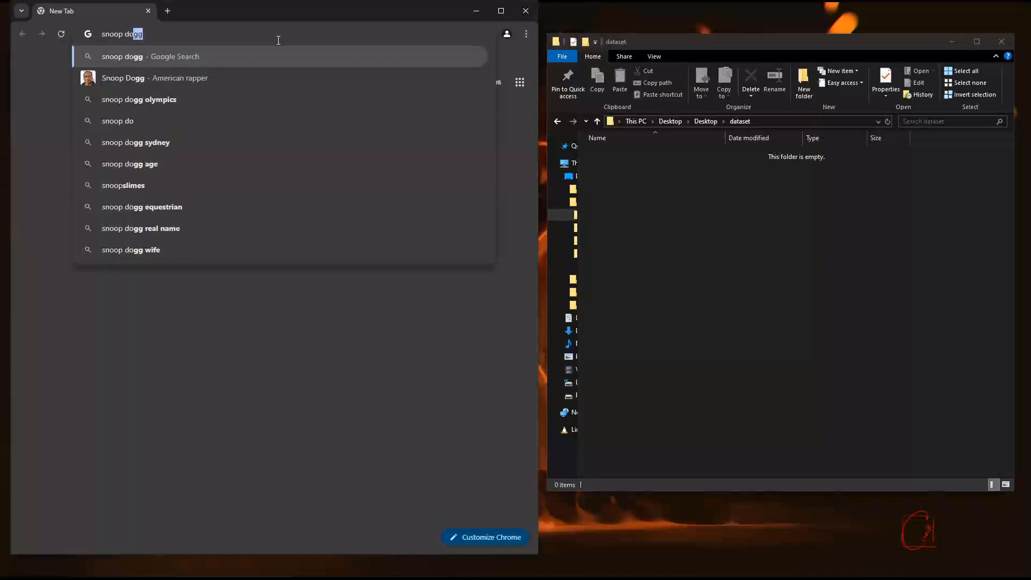
Search Google Images for "snoop dogg" and limit the results to the Large size
key("Return")
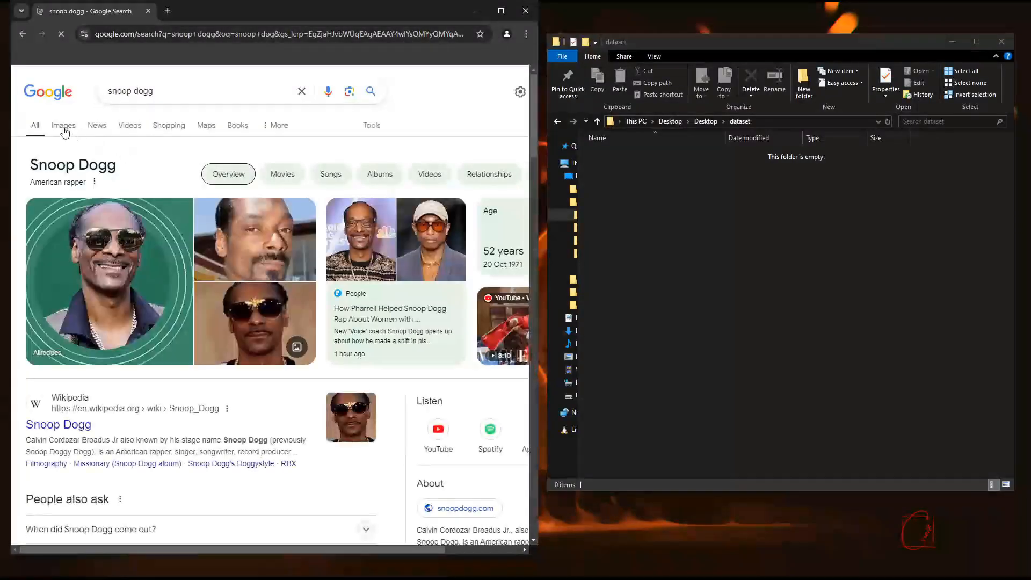
left_click(63, 127)
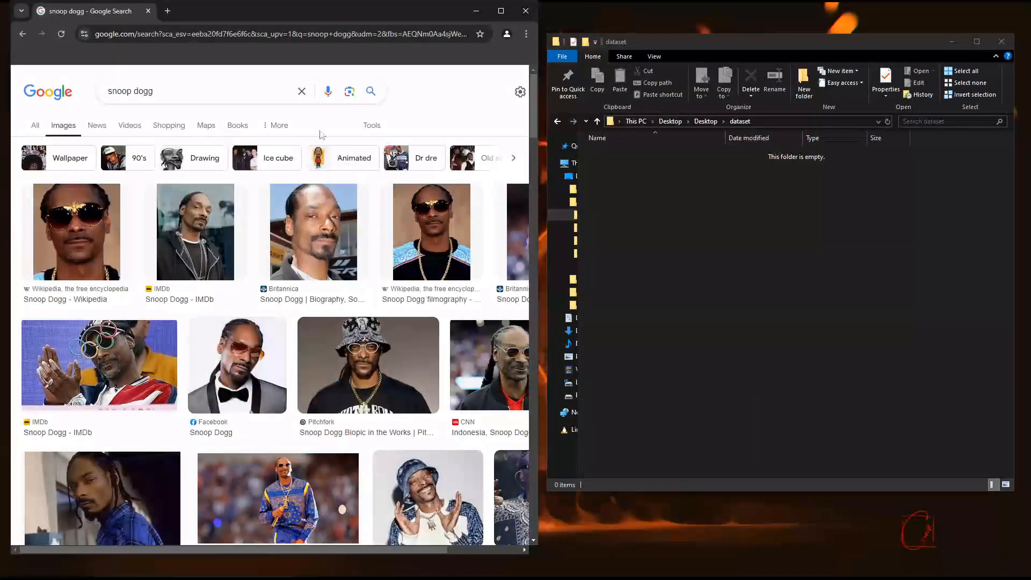
left_click(279, 127)
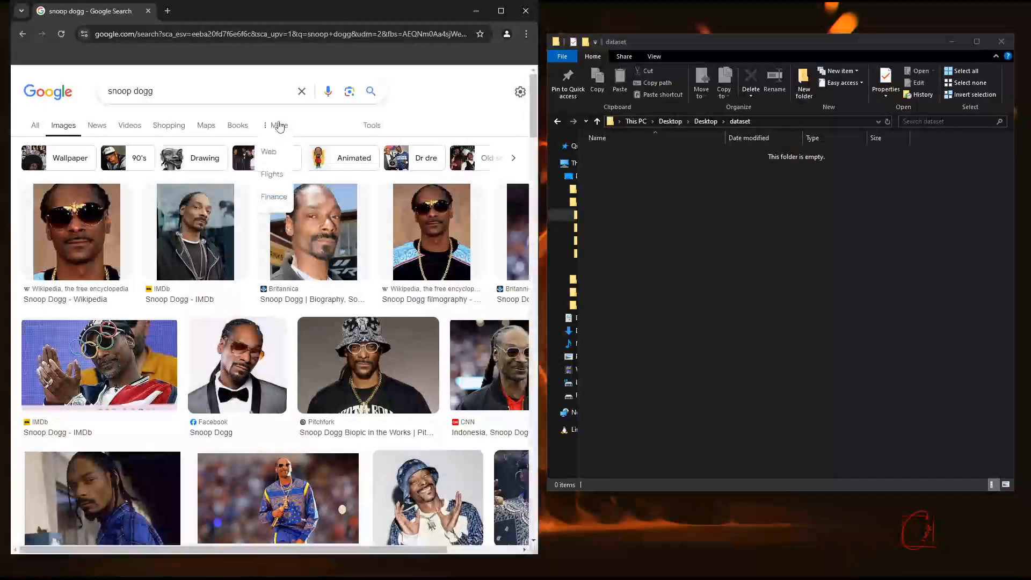
left_click(372, 127)
left_click(372, 128)
left_click(233, 89)
left_click(400, 127)
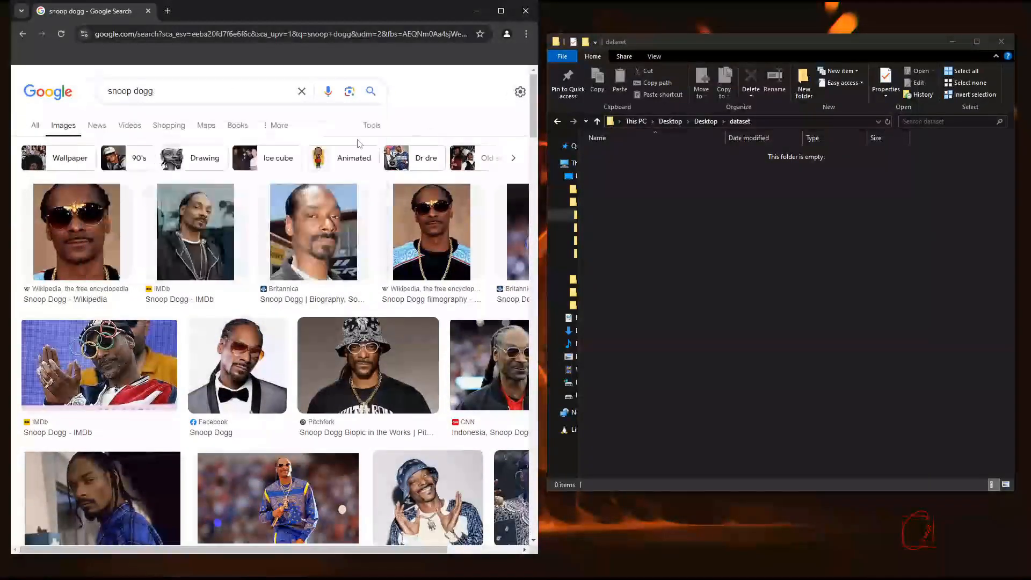
left_click(372, 126)
left_click(45, 193)
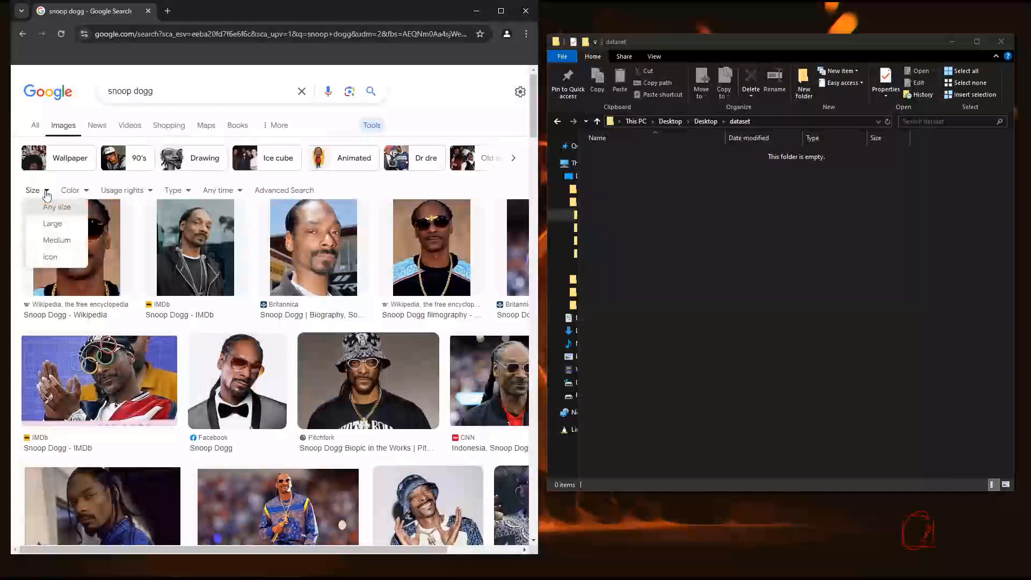
left_click(52, 223)
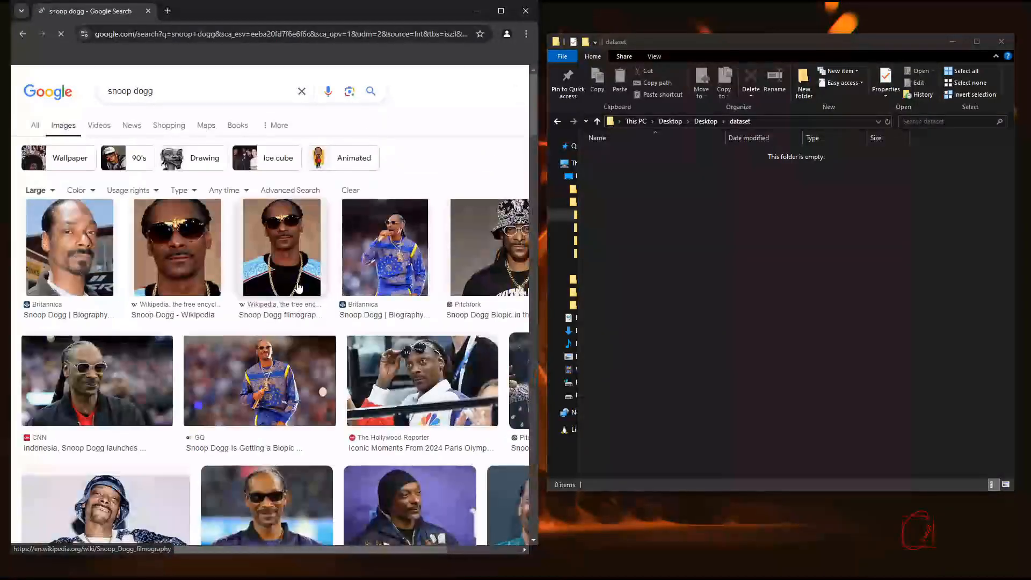
Widen the browser window so that each row shows more image results
scroll(299, 289, "down", 4)
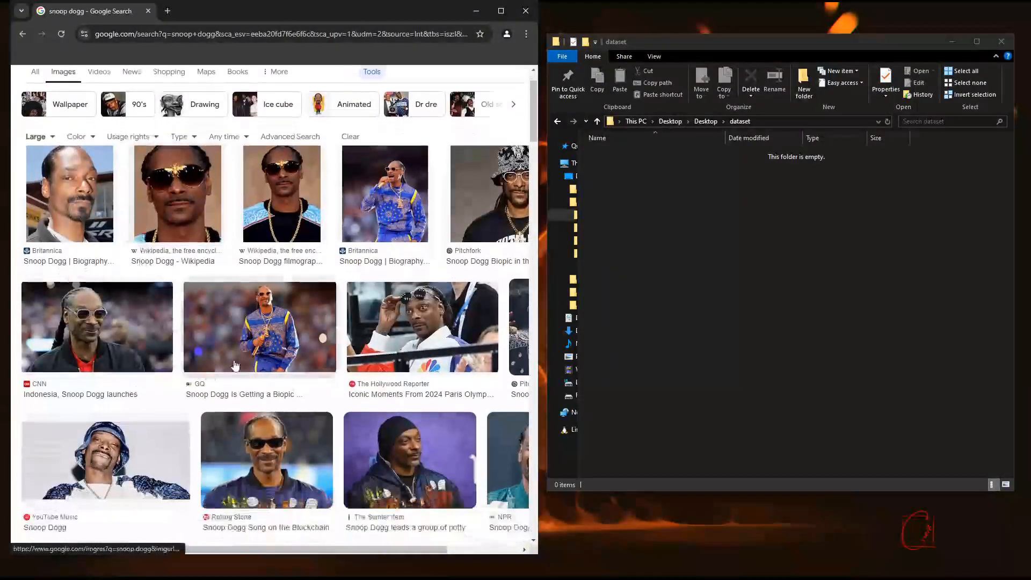
scroll(424, 218, "down", 2)
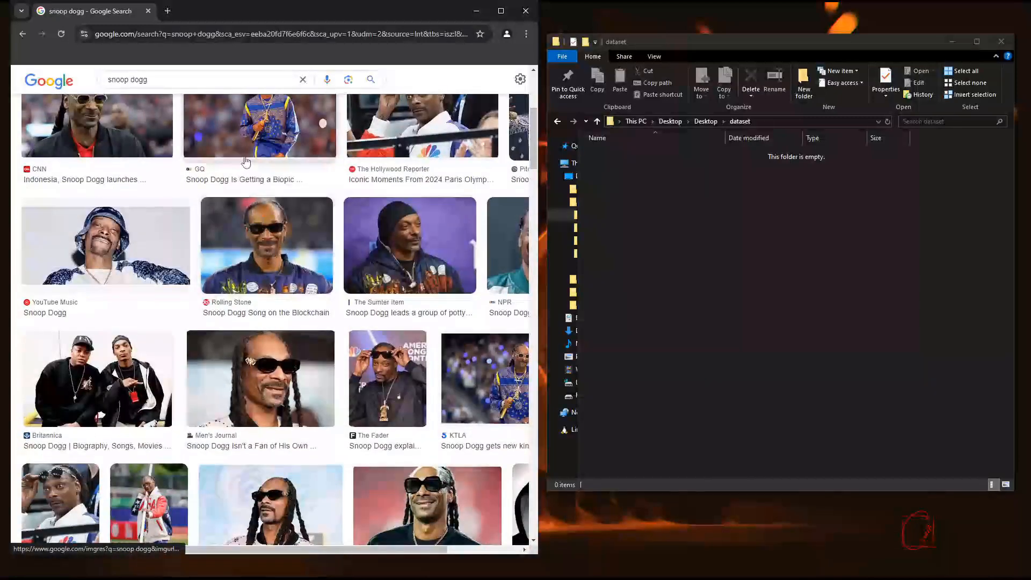
scroll(96, 250, "up", 5)
scroll(97, 249, "down", 2)
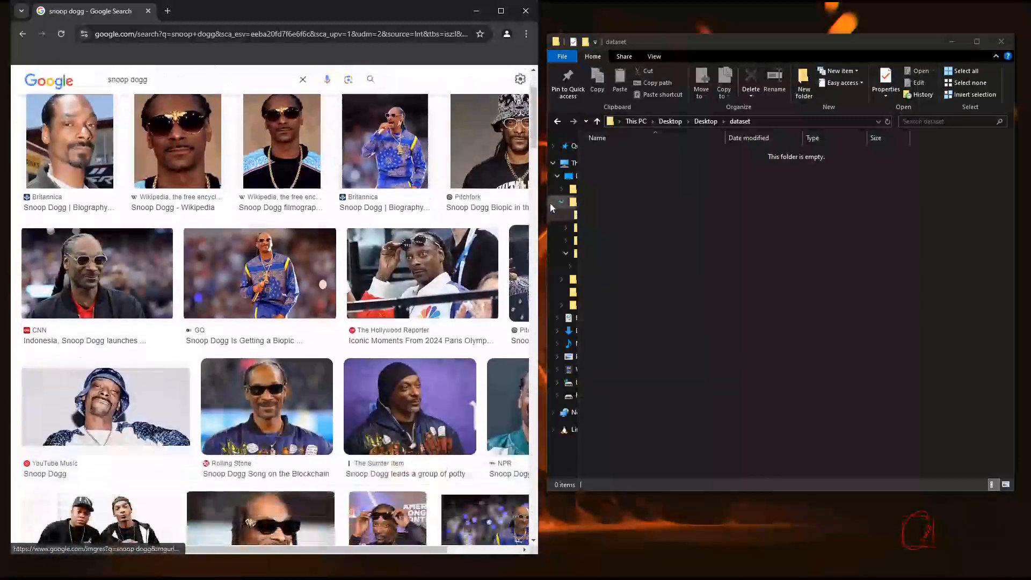
left_click_drag(539, 202, 811, 201)
Open the preview of The Hollywood Reporter image titled "Snoop Dogg Signs With WME"
scroll(489, 342, "down", 2)
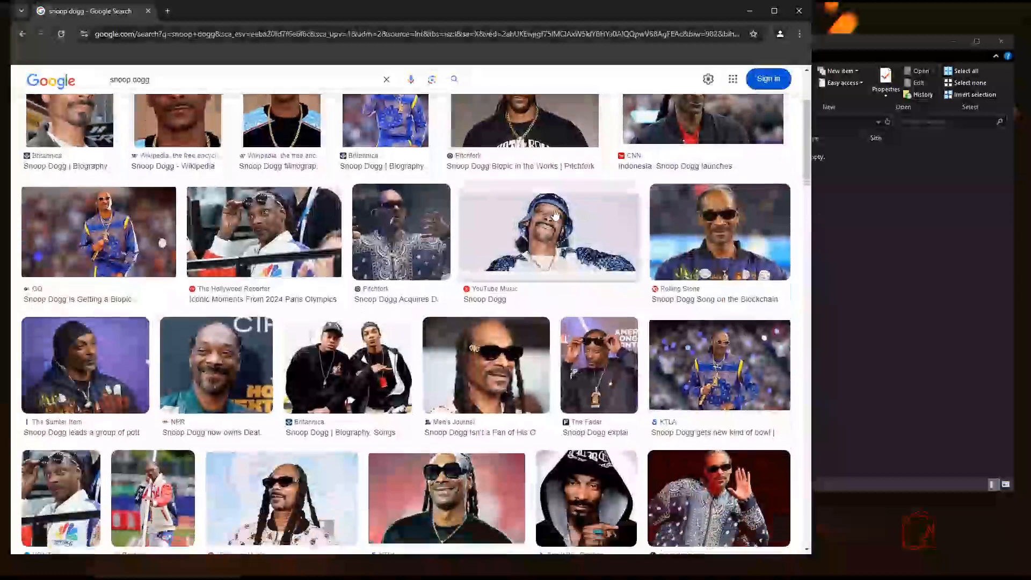
scroll(489, 343, "down", 2)
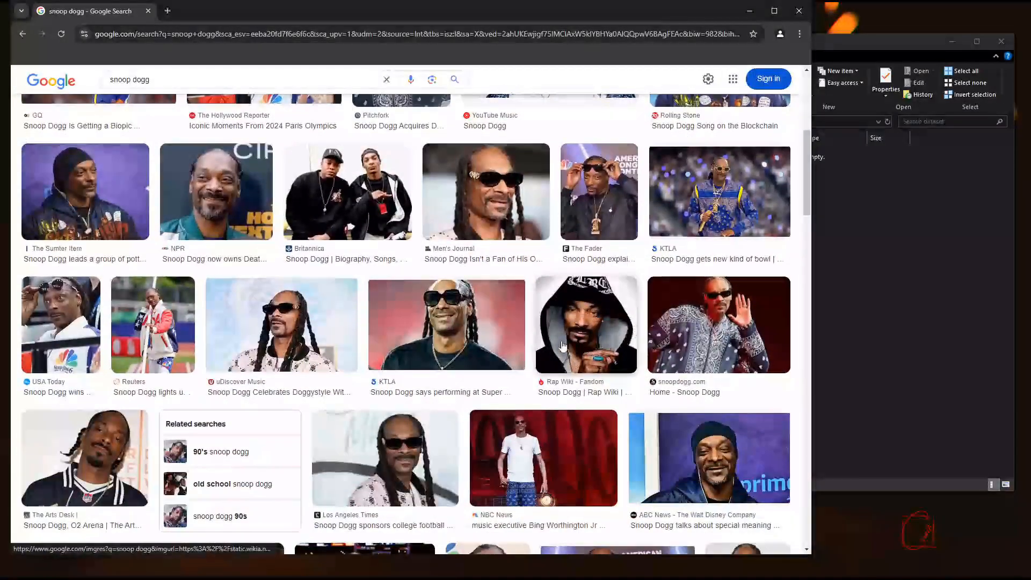
scroll(374, 344, "down", 2)
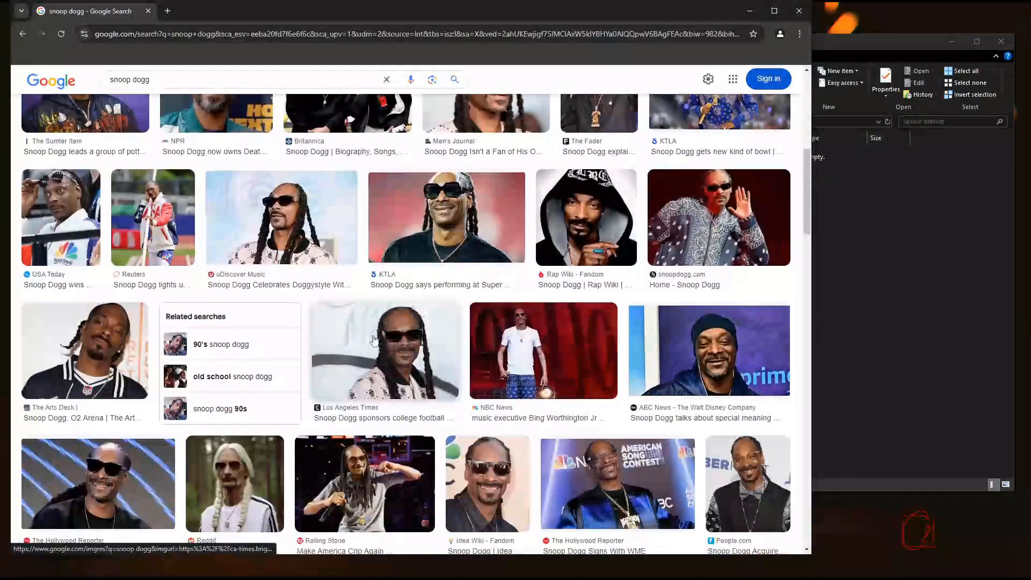
scroll(374, 339, "down", 2)
left_click(627, 397)
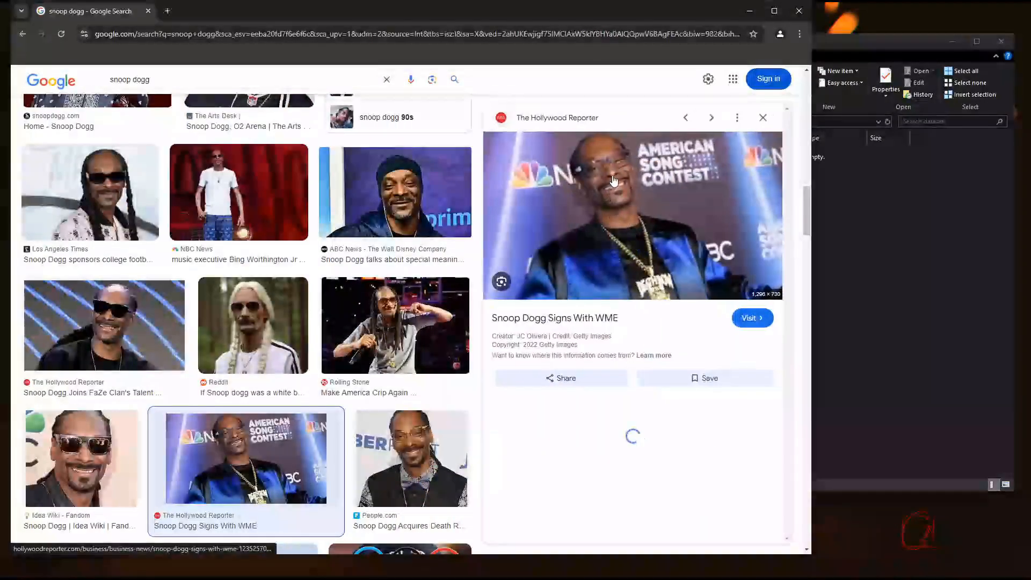
Try to copy the previewed Hollywood Reporter image into the dataset folder
right_click(629, 224)
left_click(678, 384)
right_click(877, 246)
left_click(669, 297)
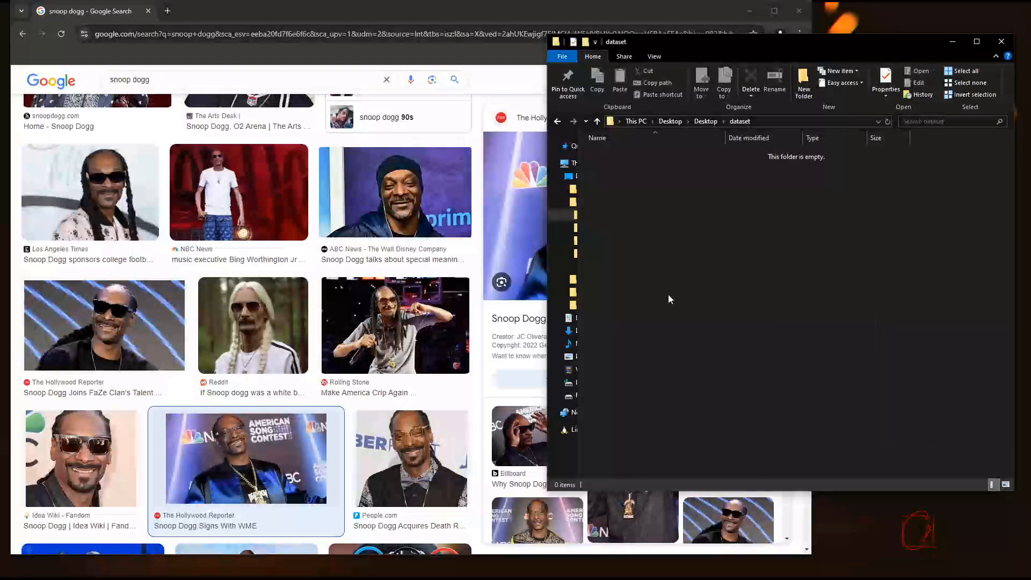
left_click(472, 15)
right_click(648, 225)
left_click(678, 382)
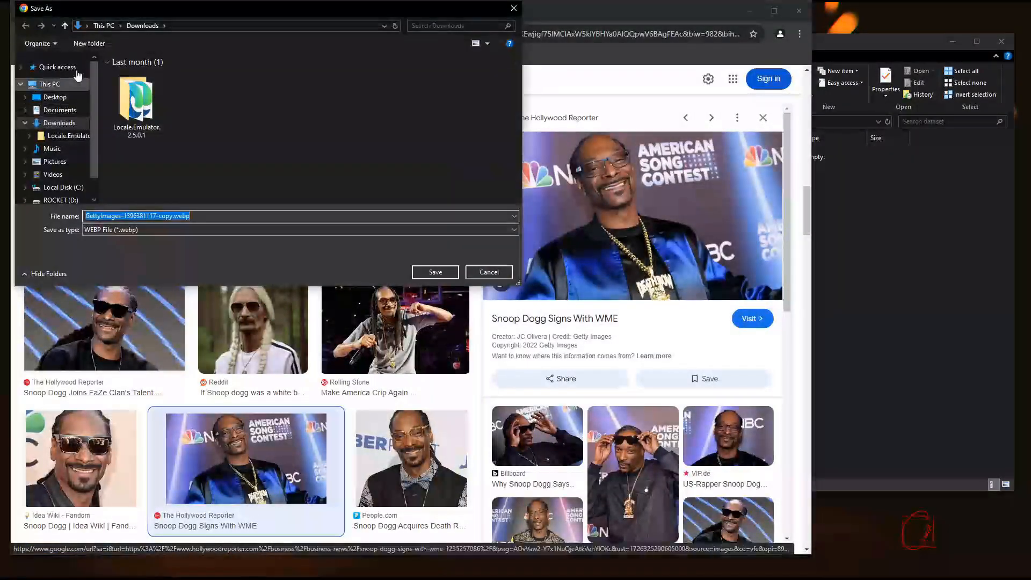
left_click(55, 97)
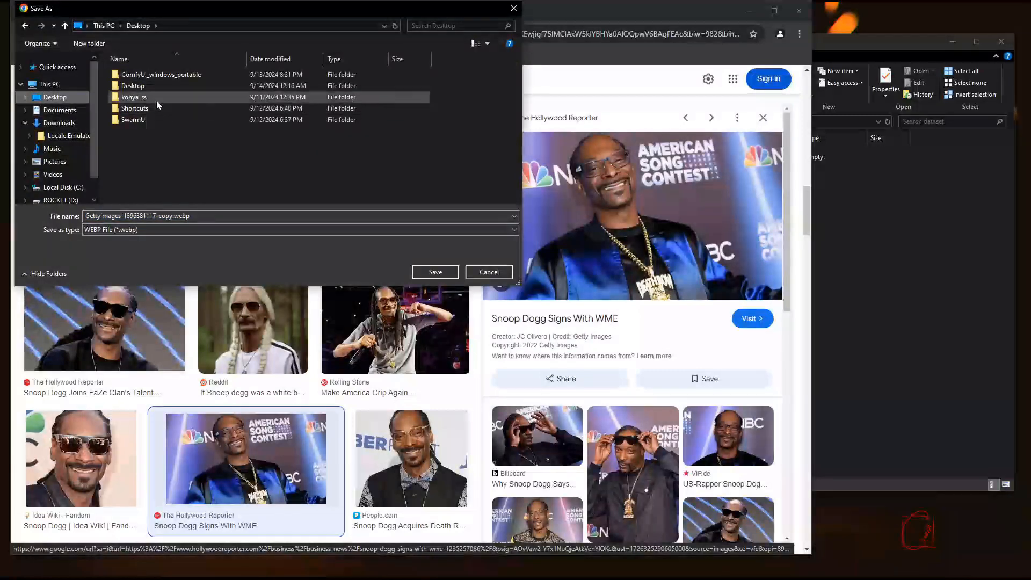
left_click(160, 86)
double_click(160, 86)
double_click(169, 74)
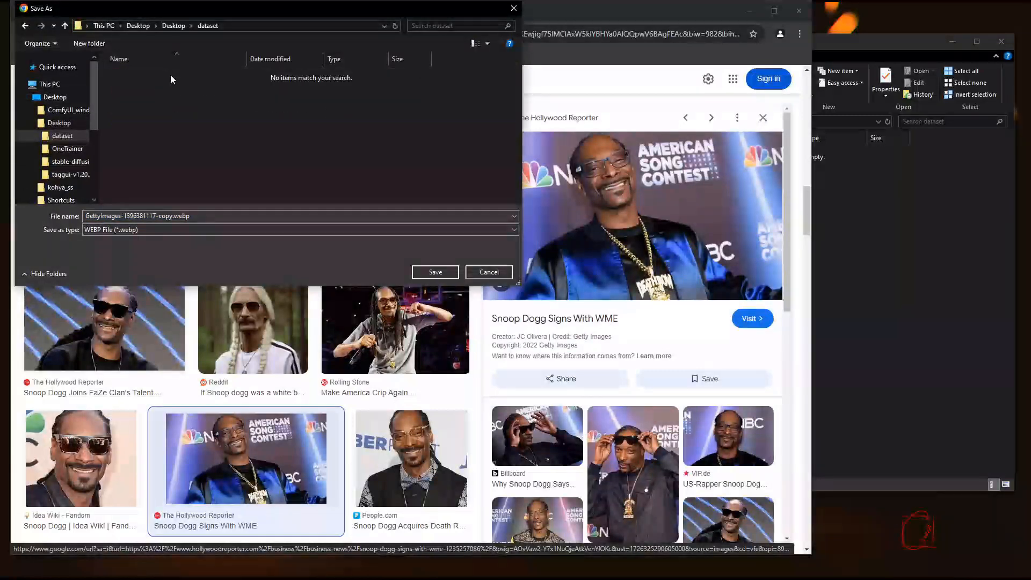
left_click(256, 24)
left_click_drag(100, 111, 24, 110)
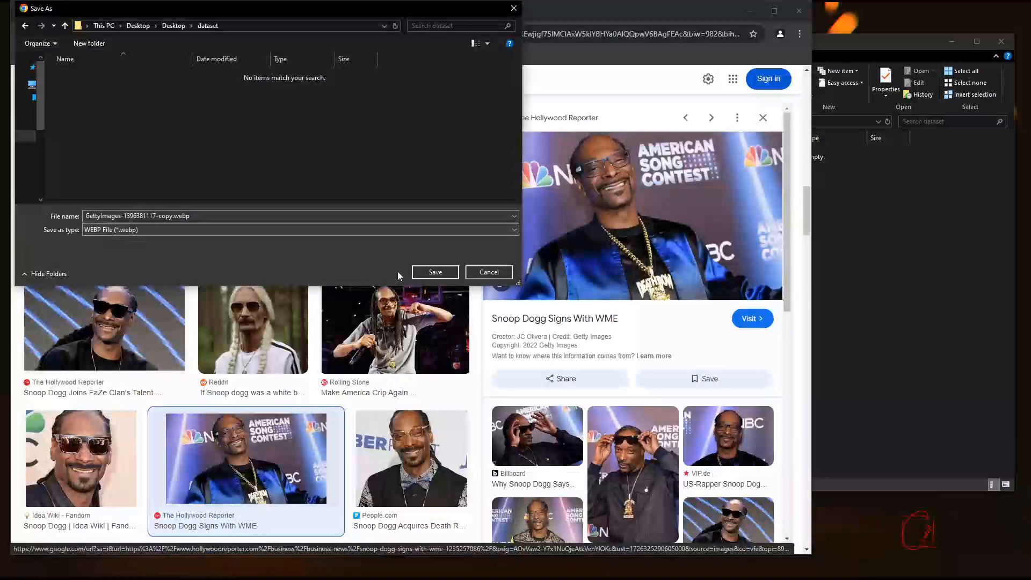
left_click(436, 273)
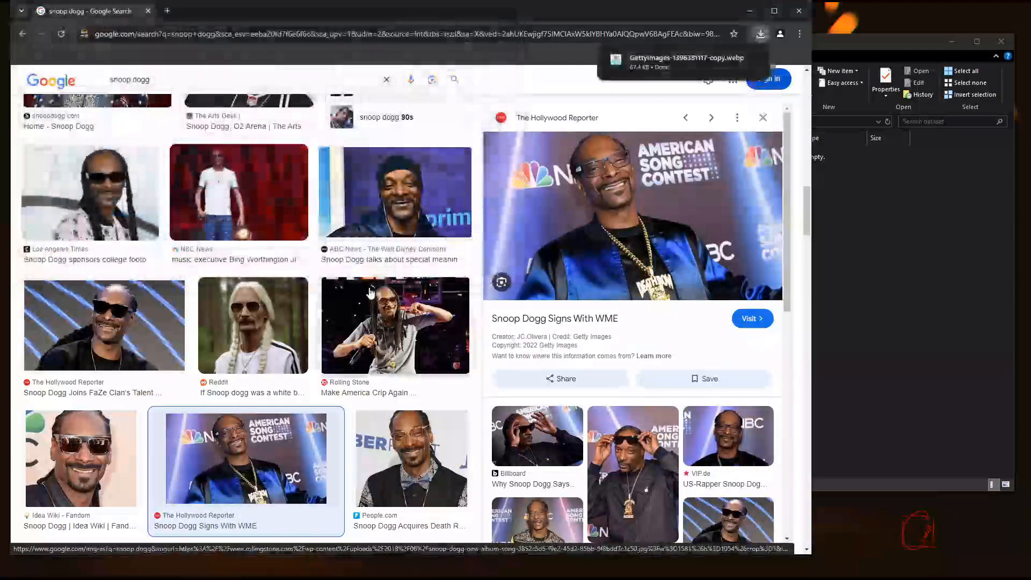
Open the People.com image titled "Snoop Dogg Acquires Death Row Records" and save it as a JPEG in the dataset folder
scroll(247, 206, "down", 2)
scroll(247, 205, "down", 1)
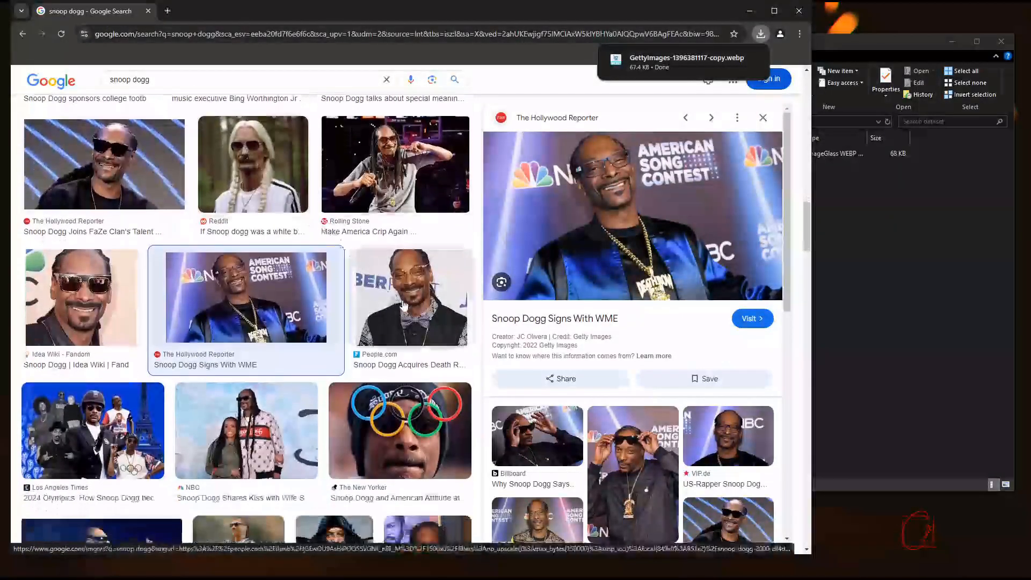
left_click(416, 312)
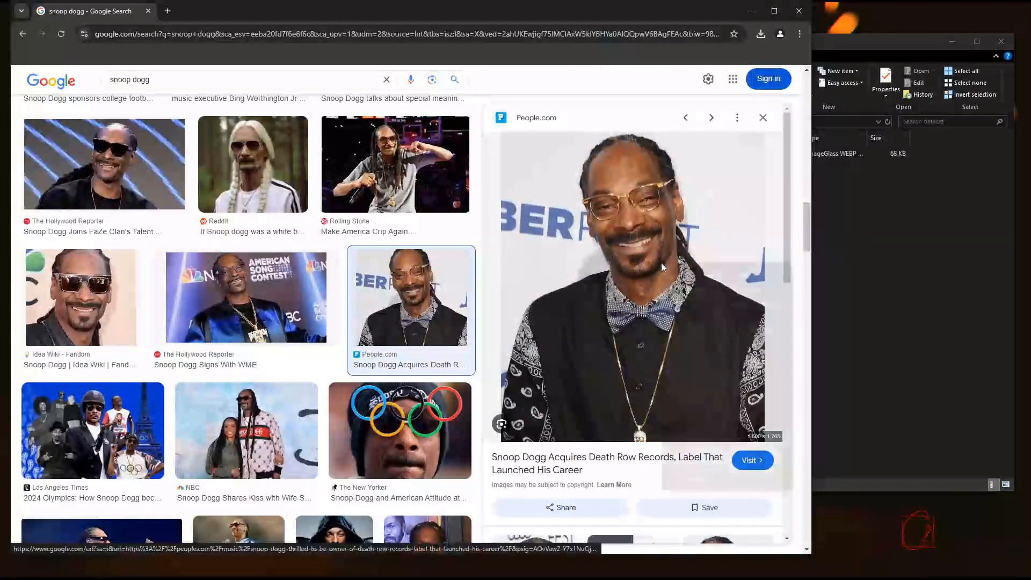
right_click(662, 263)
left_click(693, 405)
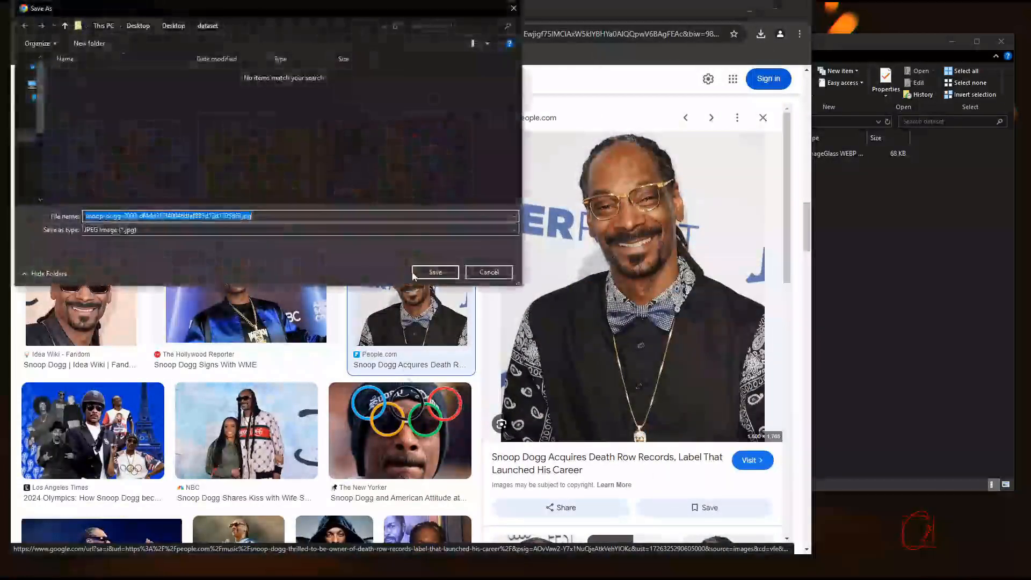
left_click(435, 272)
Open the Reuters image about Paris Olympics coverage and save it to the dataset folder
scroll(297, 349, "down", 8)
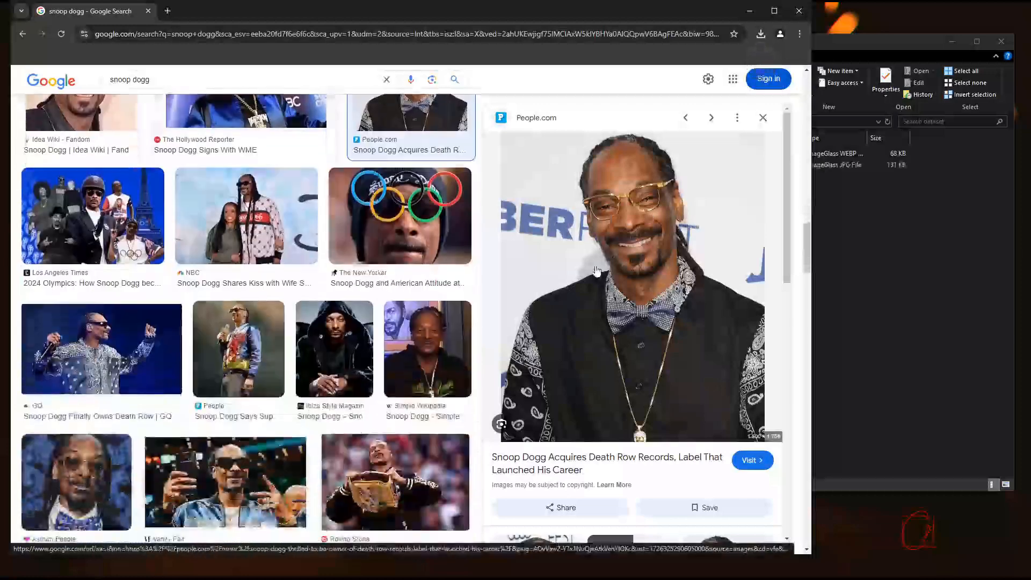
scroll(297, 349, "down", 3)
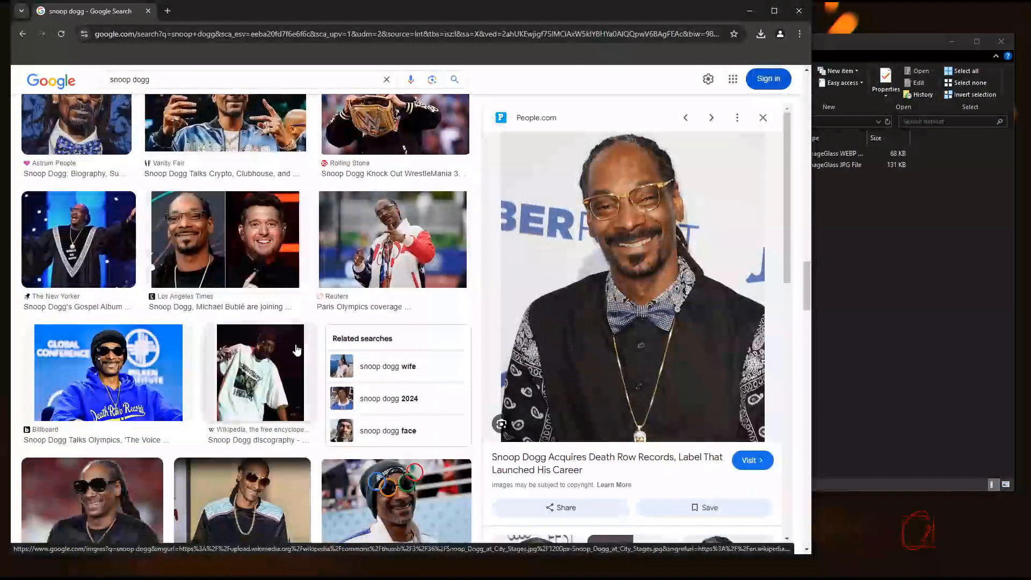
left_click(397, 271)
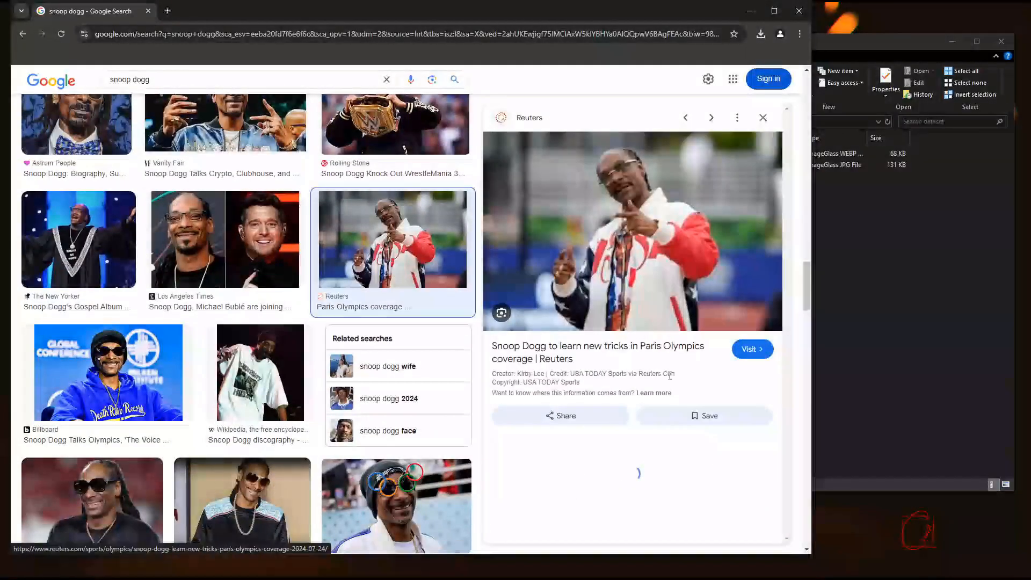
right_click(646, 238)
left_click(681, 341)
left_click(435, 272)
Open the iheartradio.ca image about learning French and save it as snoop-french.jpg in the dataset folder
scroll(254, 347, "down", 17)
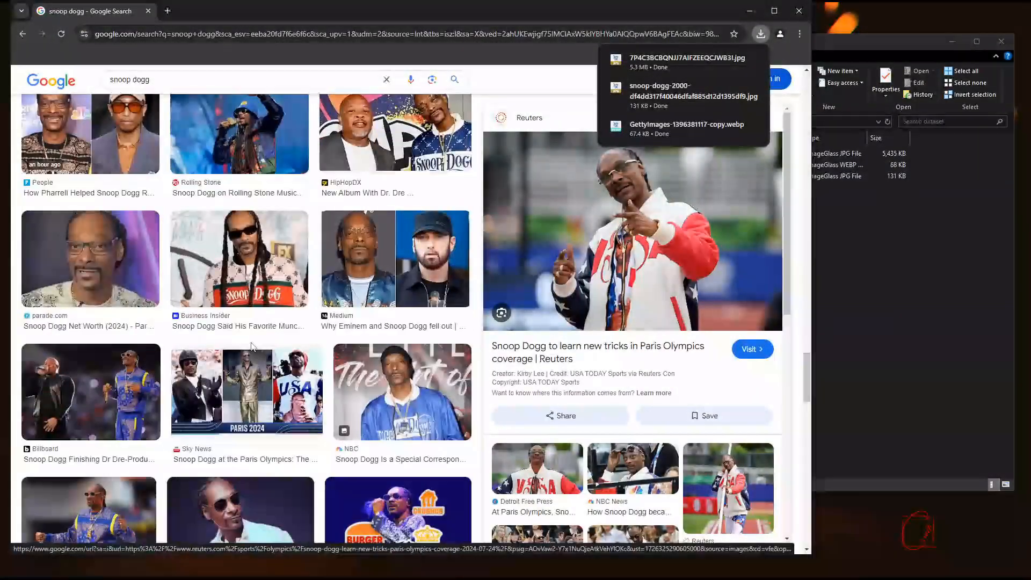
scroll(253, 347, "down", 12)
left_click(235, 252)
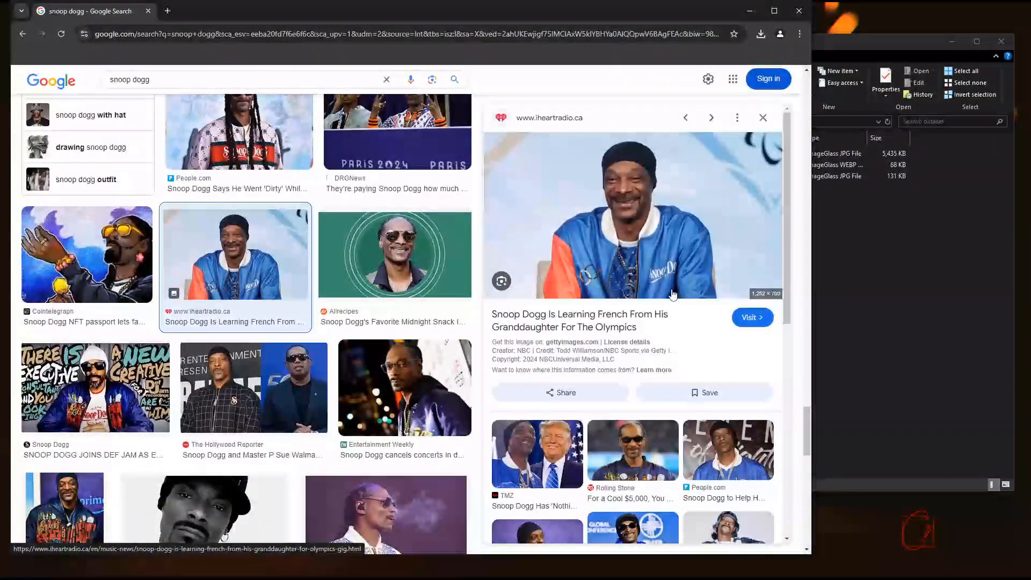
right_click(633, 226)
left_click(669, 328)
left_click(435, 272)
Open the Billboard image with the light blue background and save it as snoop-dogg-lac3-pmc-2022-billboard-pro-1260.webp in the dataset folder
scroll(115, 443, "down", 10)
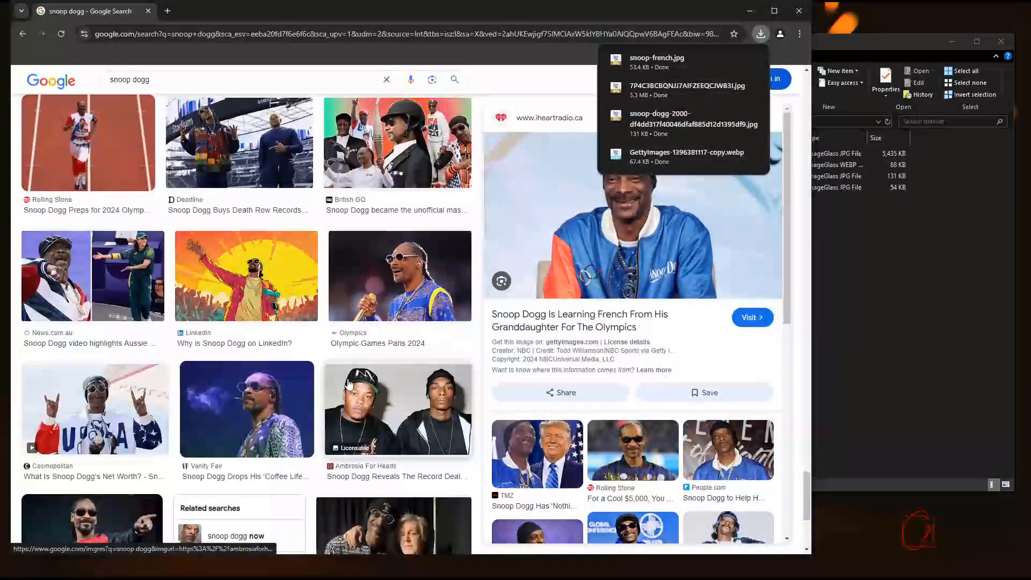
scroll(116, 443, "down", 14)
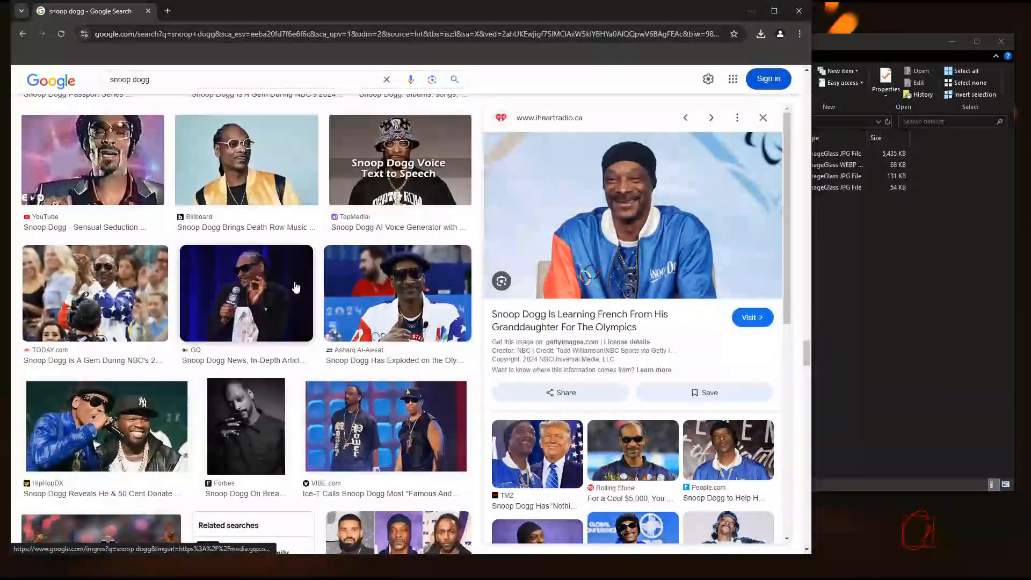
scroll(296, 288, "up", 2)
left_click(294, 286)
right_click(643, 224)
left_click(685, 329)
left_click(435, 273)
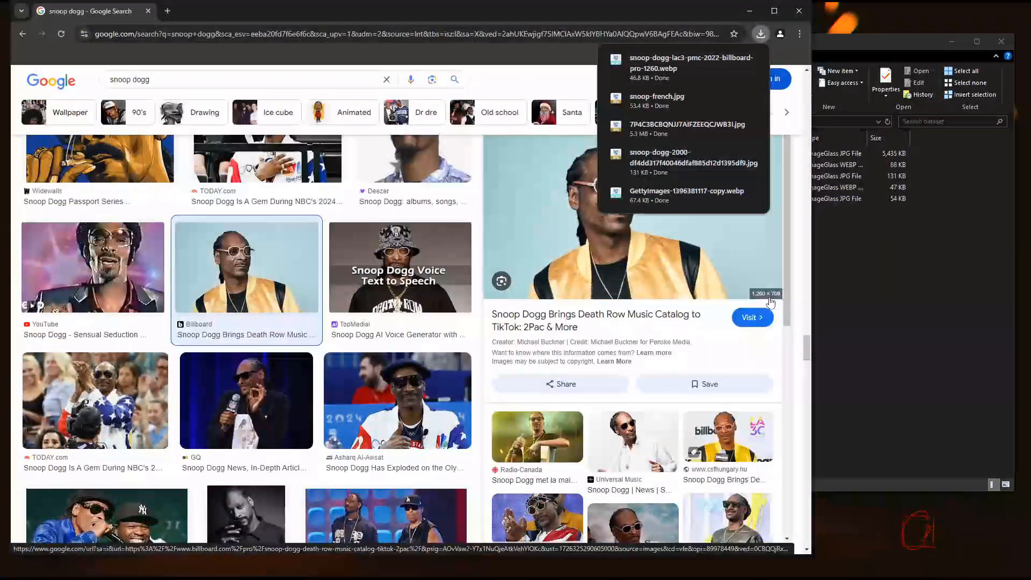
Open the Highsnobiety image titled "Snoop Dogg: All About the Rapper and Actor" and save it to the dataset folder
scroll(340, 392, "down", 1)
scroll(340, 392, "down", 15)
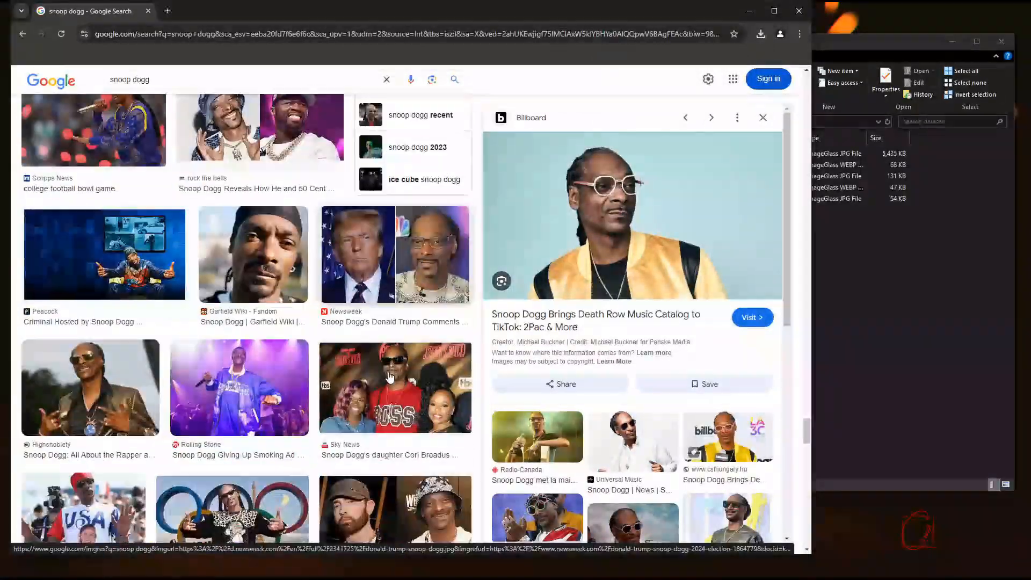
scroll(390, 377, "down", 2)
left_click(102, 285)
right_click(656, 249)
left_click(700, 395)
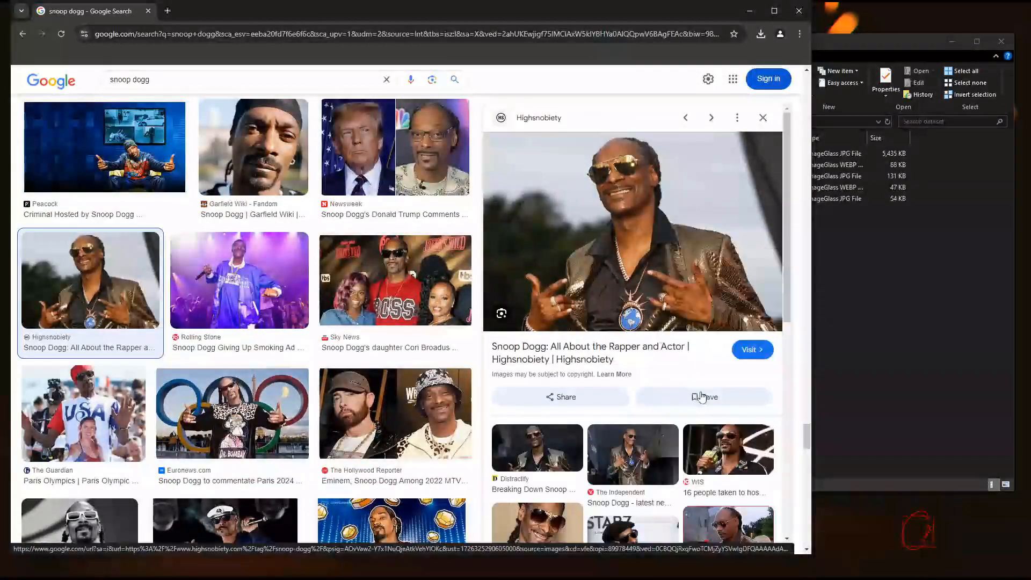
left_click(435, 272)
Open the Bloomberg image about the Rektguy NFTs and save it to the dataset folder
scroll(242, 322, "down", 10)
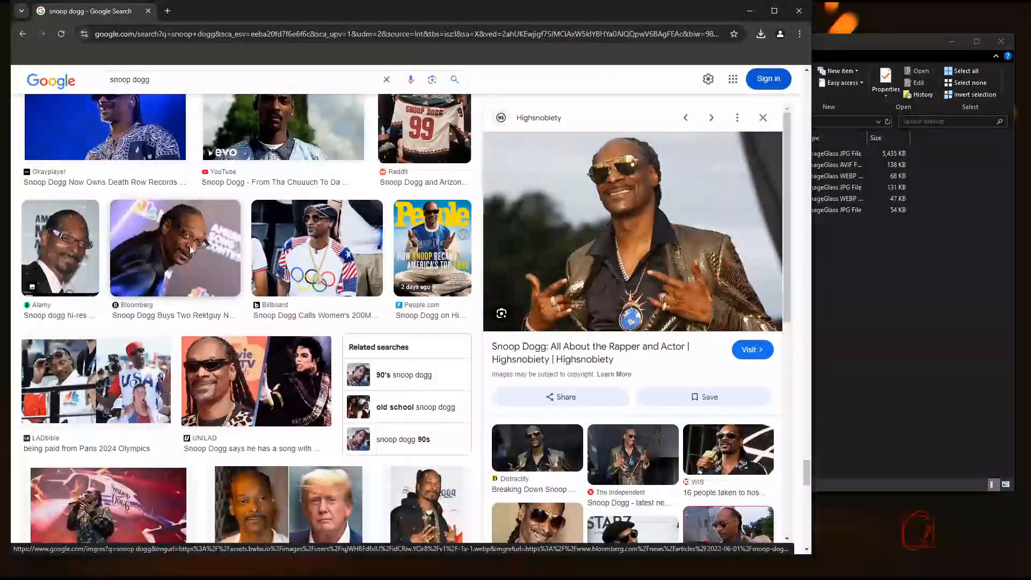
left_click(175, 247)
right_click(666, 233)
left_click(730, 385)
scroll(222, 434, "down", 10)
key("Return")
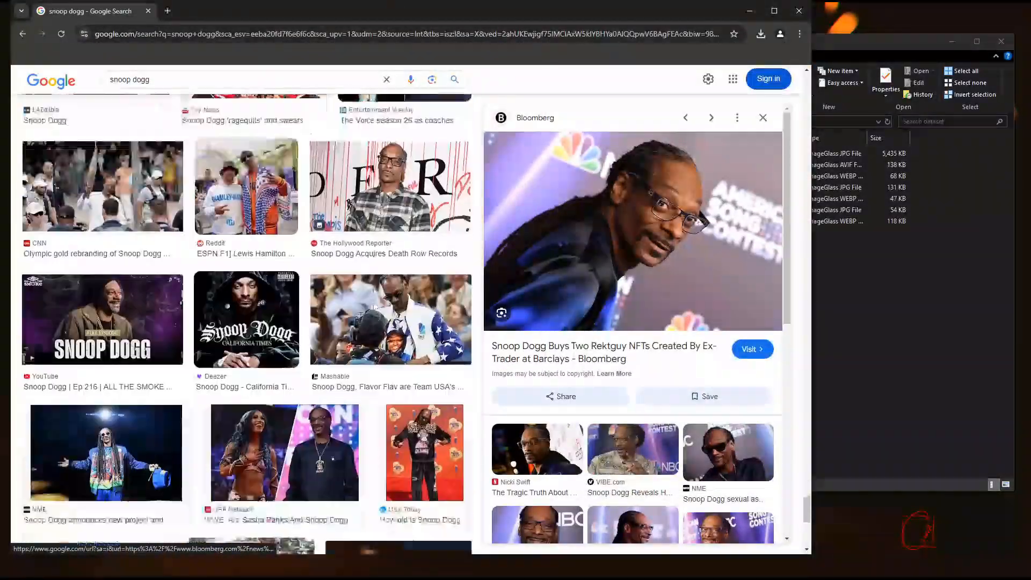
Open the Yahoo Sports image titled "Snoop Dogg to cover 2024 Olympics for NBC" and save it to the dataset folder
left_click(222, 434)
right_click(617, 246)
left_click(698, 396)
key("Return")
scroll(269, 322, "down", 6)
left_click(889, 311)
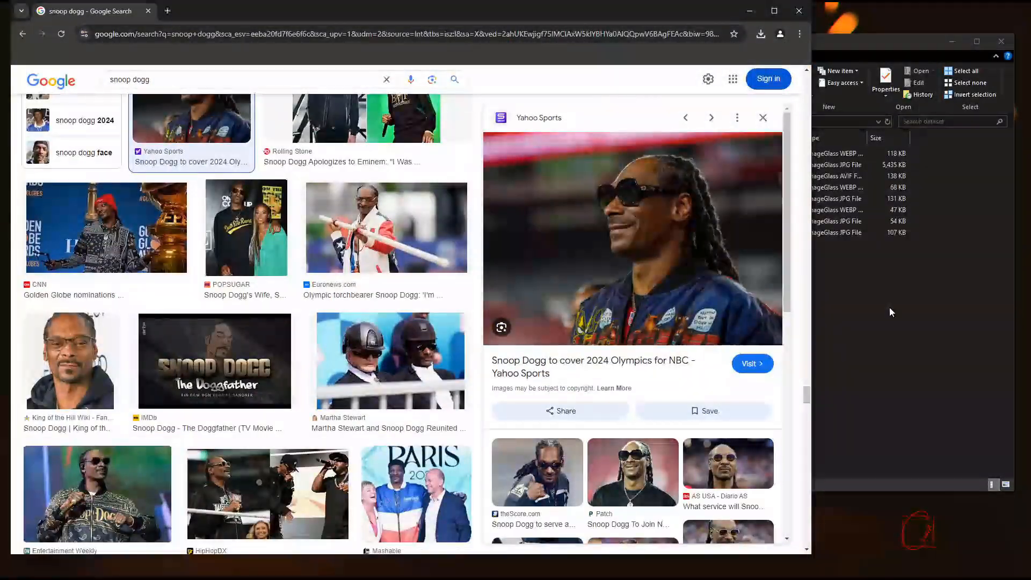
Open the Marca image titled "Snoop Dogg still has it at 51" and save it as 16734001404851.jpg in the dataset folder
scroll(417, 324, "down", 10)
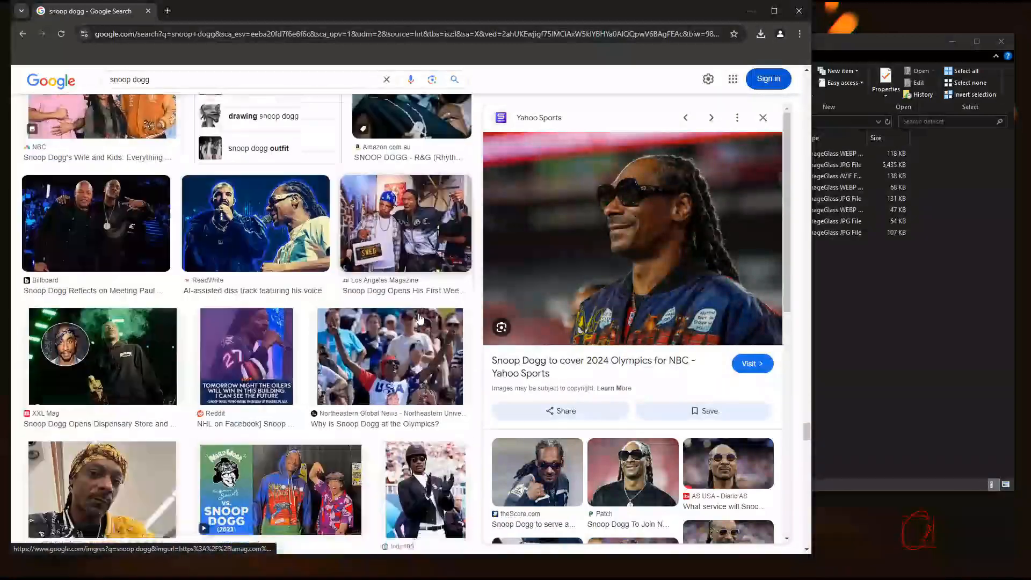
left_click(102, 217)
right_click(619, 240)
left_click(655, 358)
key("Return")
Open the ESPN image about the Snoop Dogg-Dr. Dre Arizona Bowl sponsorship and save it as magmusic_snoop001_1296x729.jpg in the dataset folder
scroll(399, 242, "down", 7)
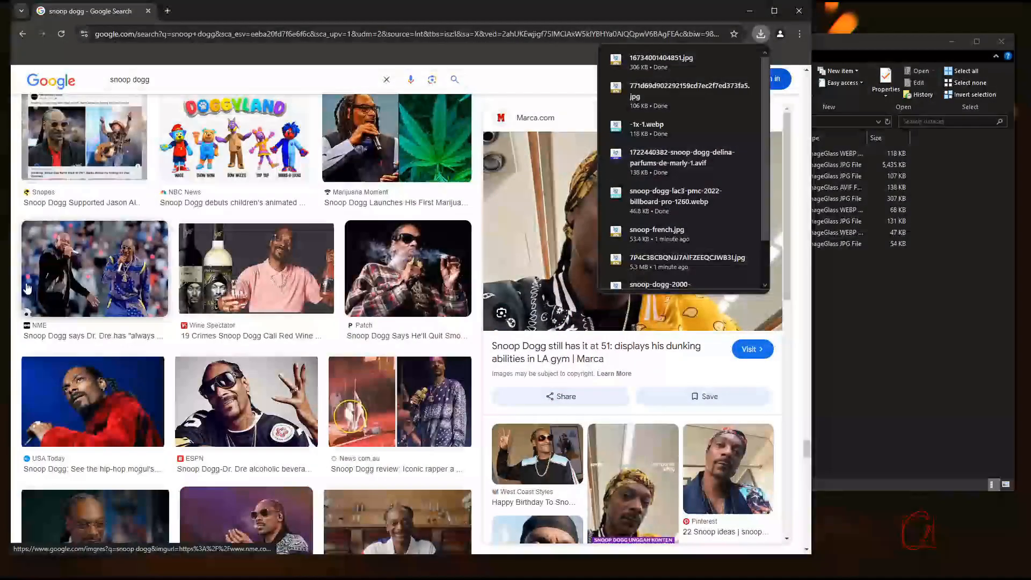
left_click(259, 267)
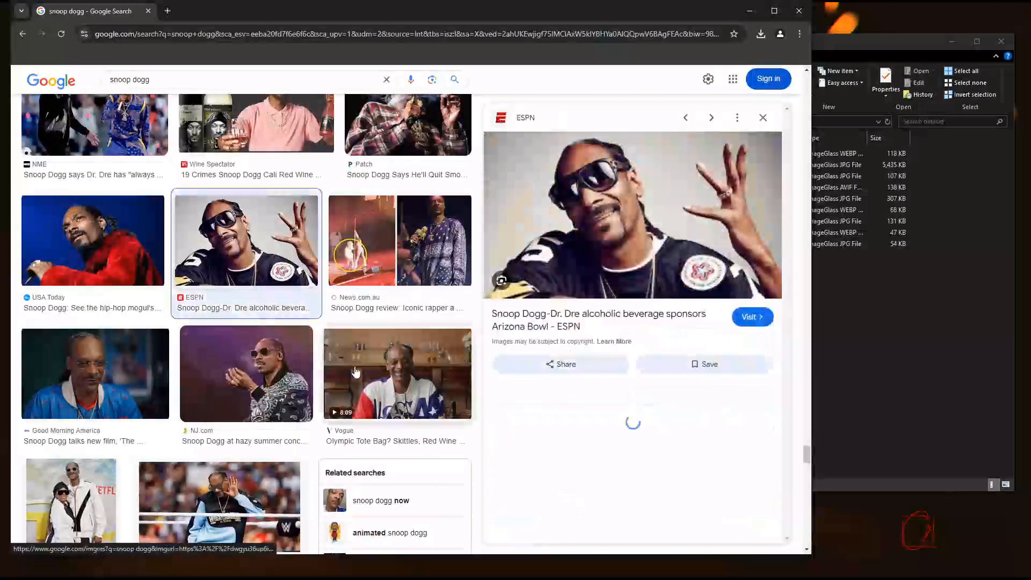
left_click(937, 372)
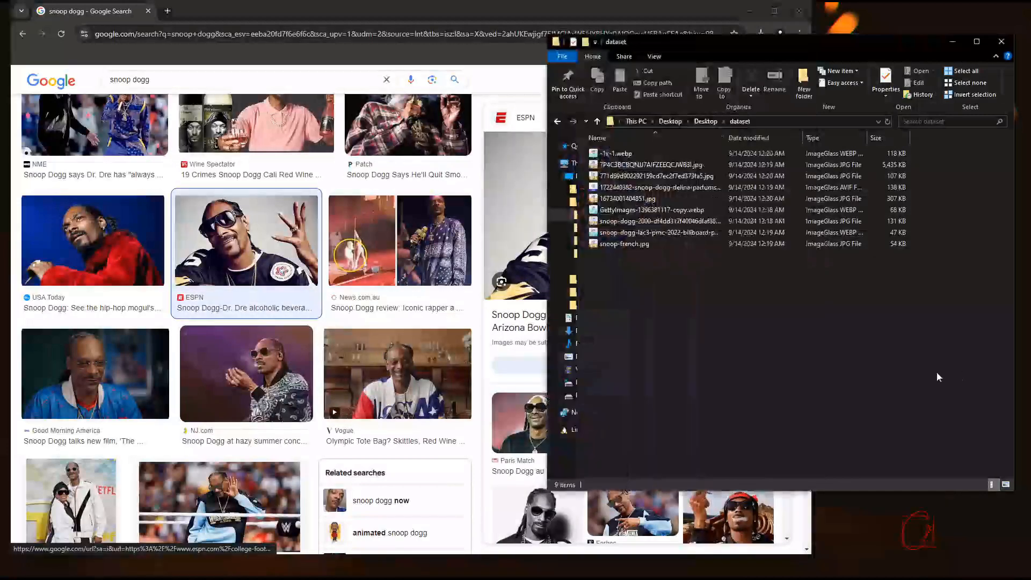
left_click(466, 50)
right_click(626, 244)
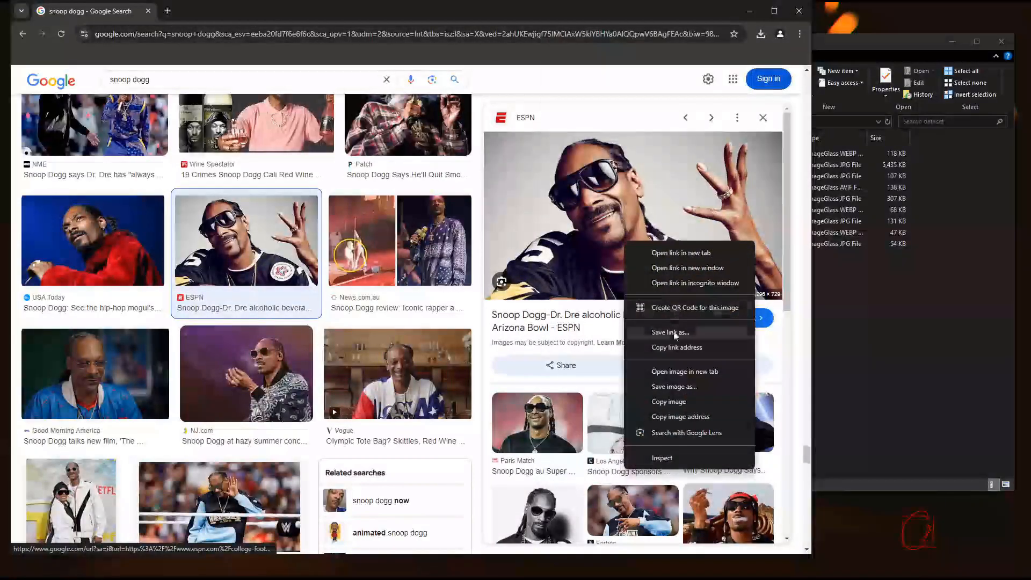
left_click(671, 387)
left_click(433, 270)
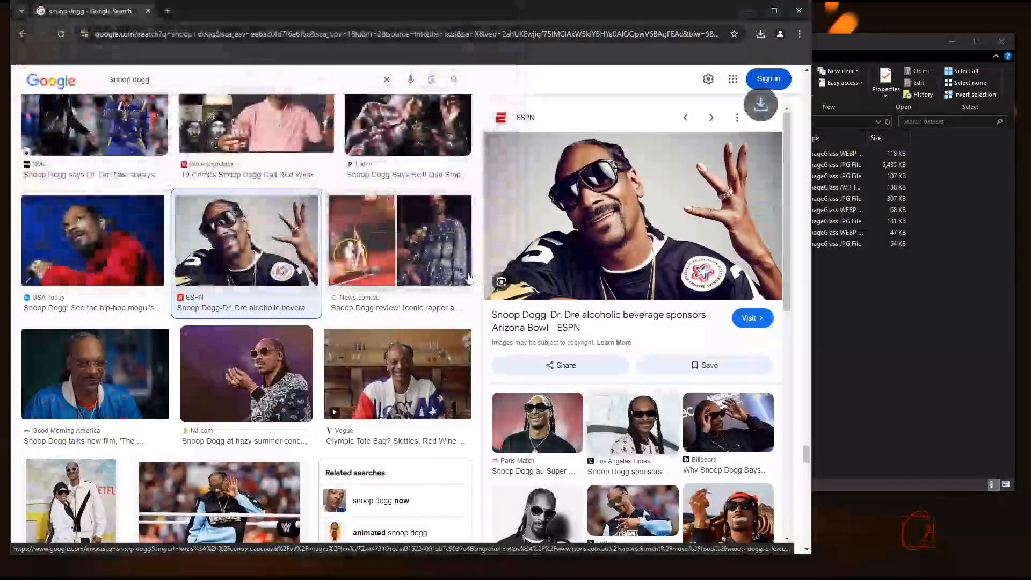
Show the dataset folder's files as large thumbnails, and close the browser to leave the folder window in the middle of the desktop
left_click_drag(812, 30, 447, 69)
left_click(1006, 484)
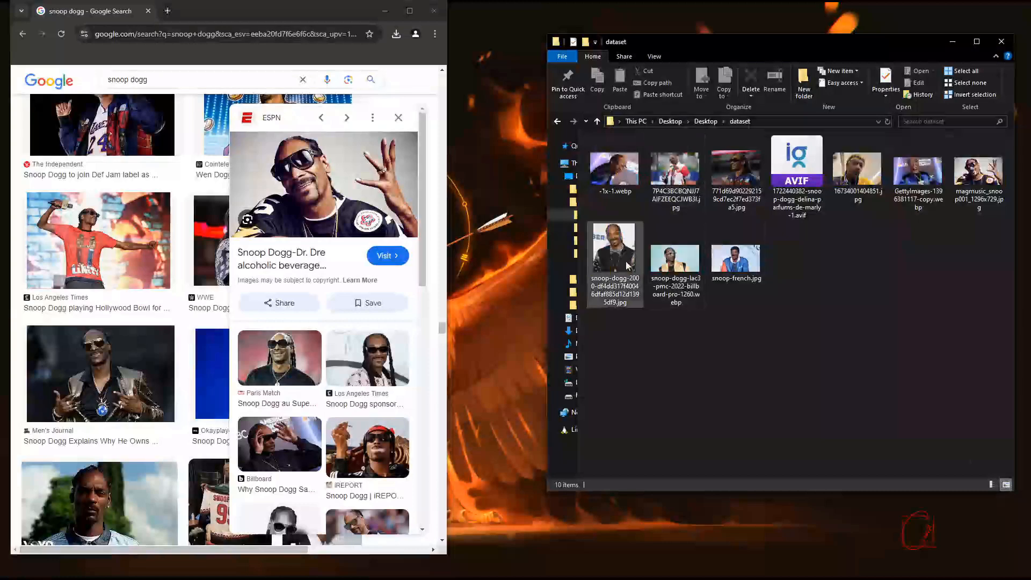
left_click_drag(621, 329, 819, 401)
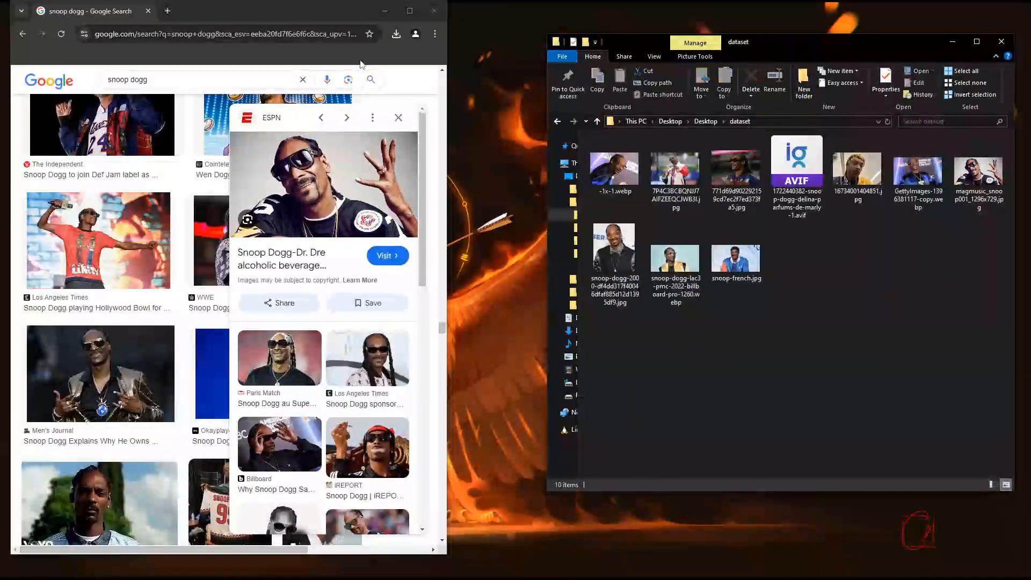
left_click(439, 17)
left_click_drag(788, 47, 518, 61)
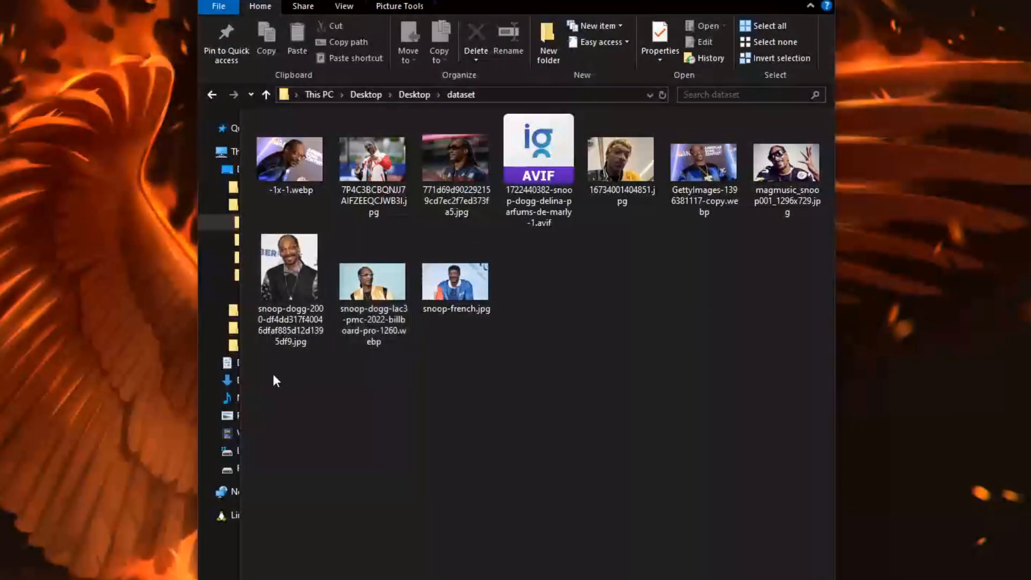
Examine the collected image thumbnails in the dataset folder, including their file formats and differing image proportions
left_click_drag(329, 340, 733, 192)
left_click_drag(821, 175, 597, 355)
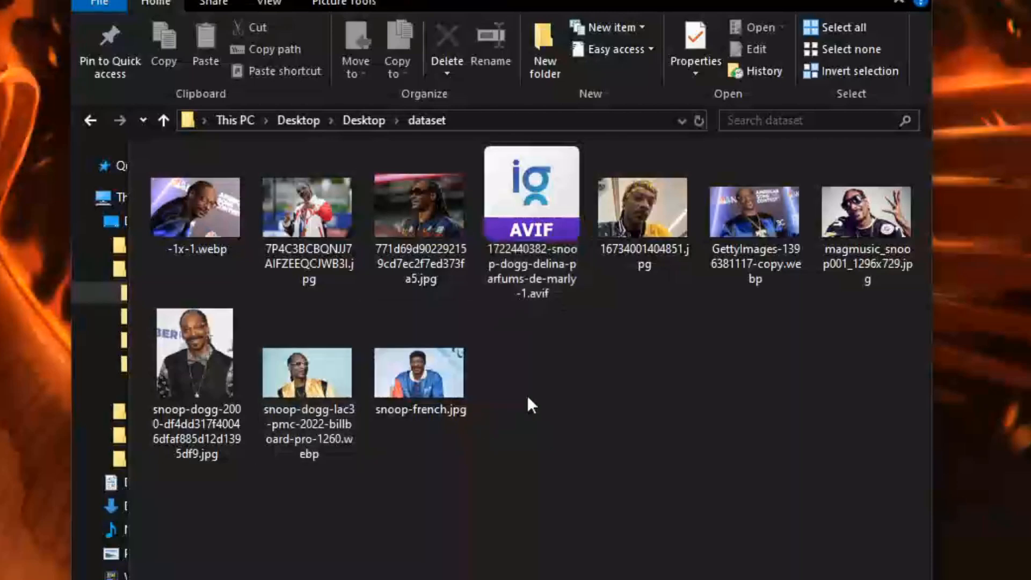
left_click(540, 298)
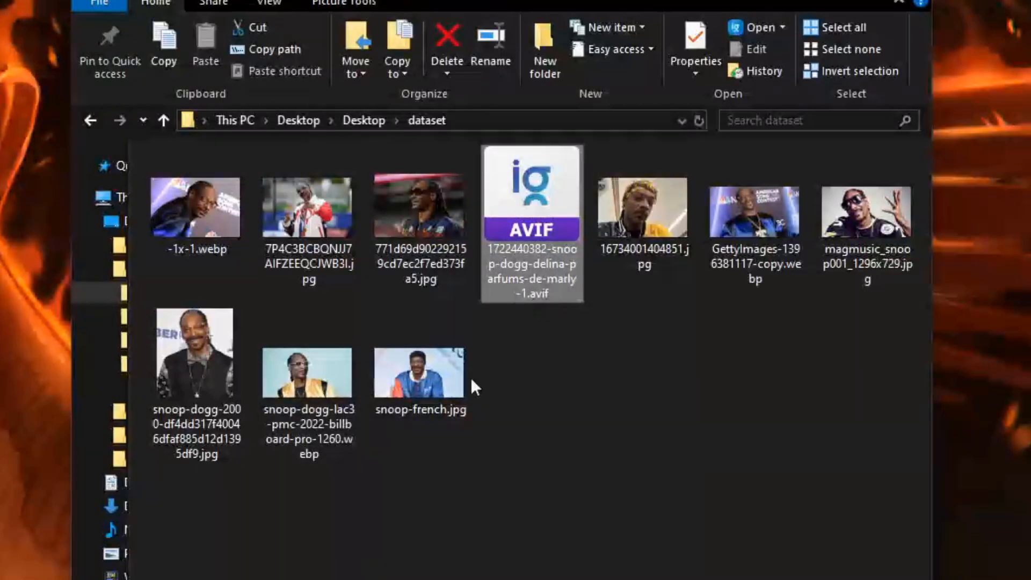
left_click(307, 459)
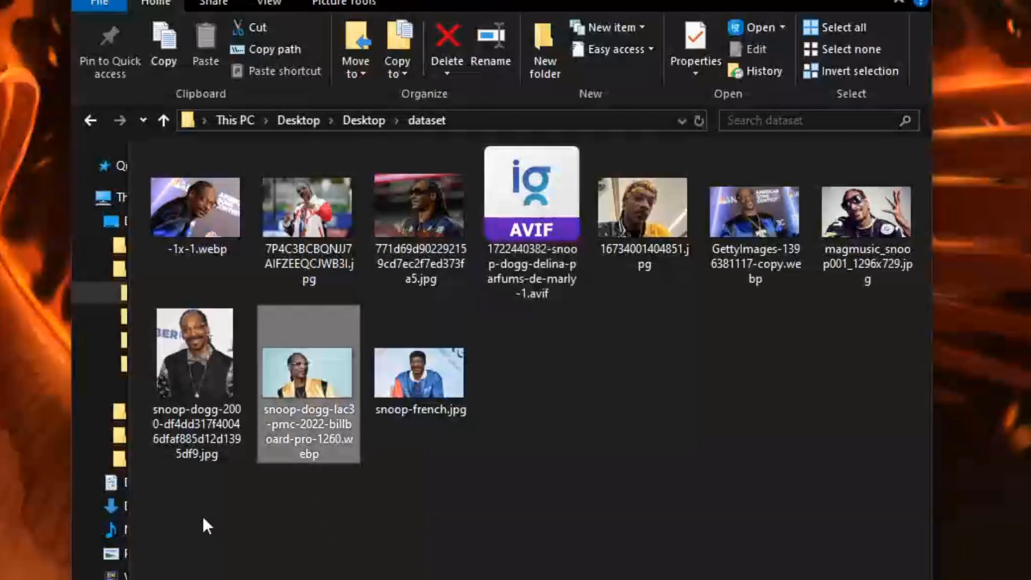
left_click(202, 458)
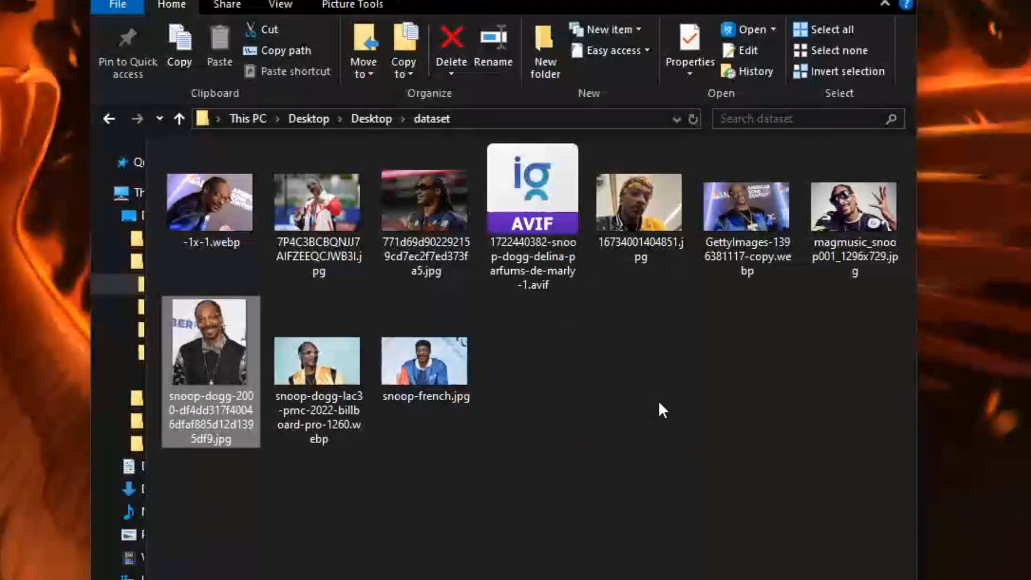
left_click(653, 412)
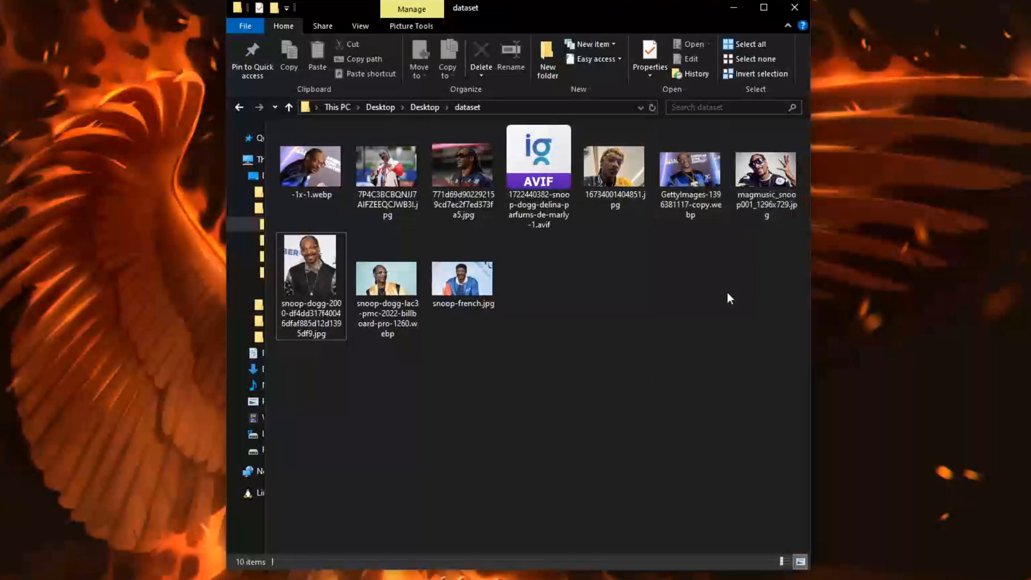
Display the dataset files as a detailed list sorted by type, with the Type column widened to show the full format names
left_click(783, 561)
left_click(585, 128)
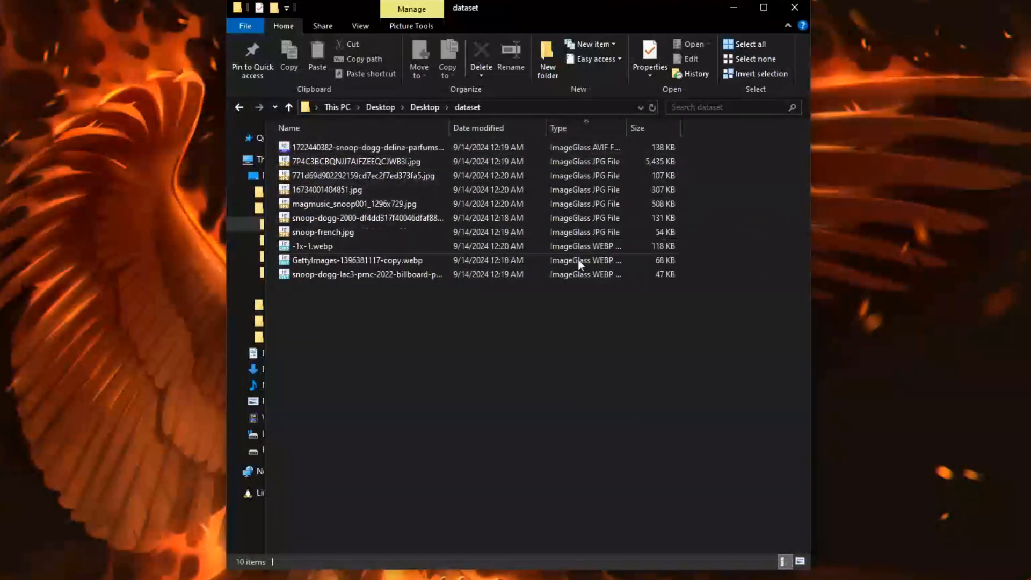
left_click(623, 128)
left_click(627, 129)
left_click_drag(627, 129, 657, 129)
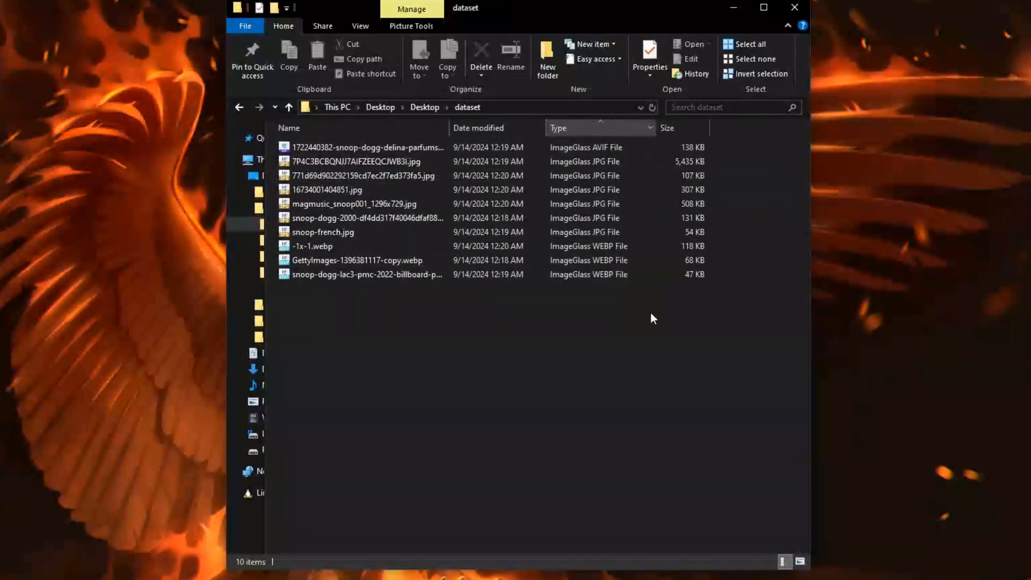
left_click_drag(611, 337, 602, 142)
left_click(570, 312)
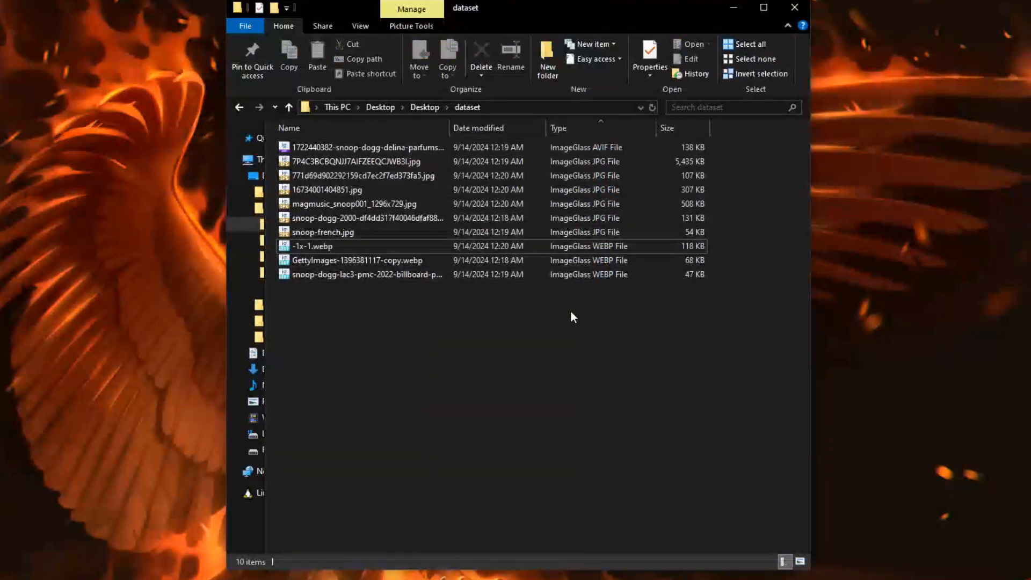
Go up to the Desktop folder, open stable-diffusion-webui-reForge and run webui-user.bat
left_click(431, 107)
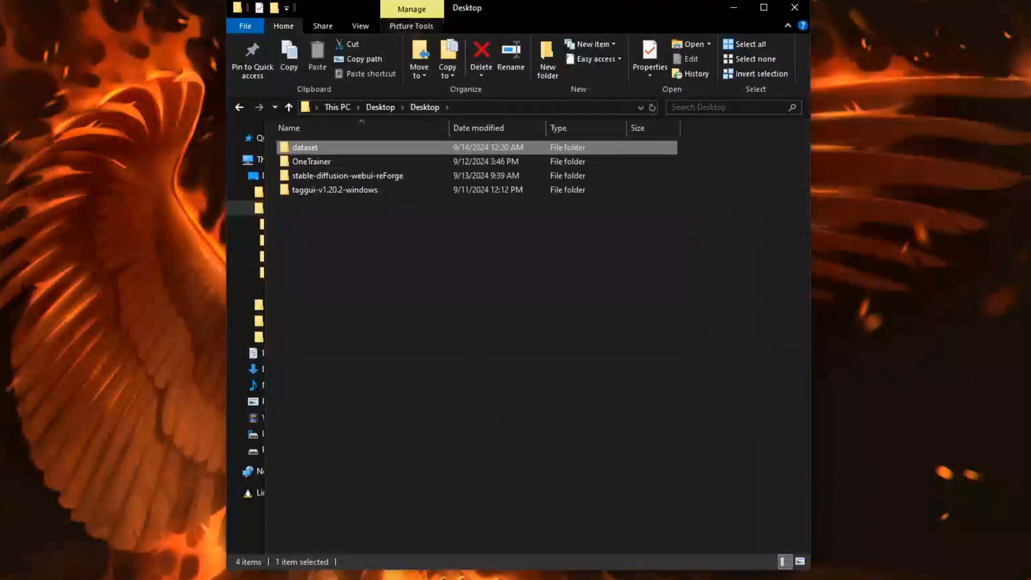
left_click_drag(484, 10, 735, 0)
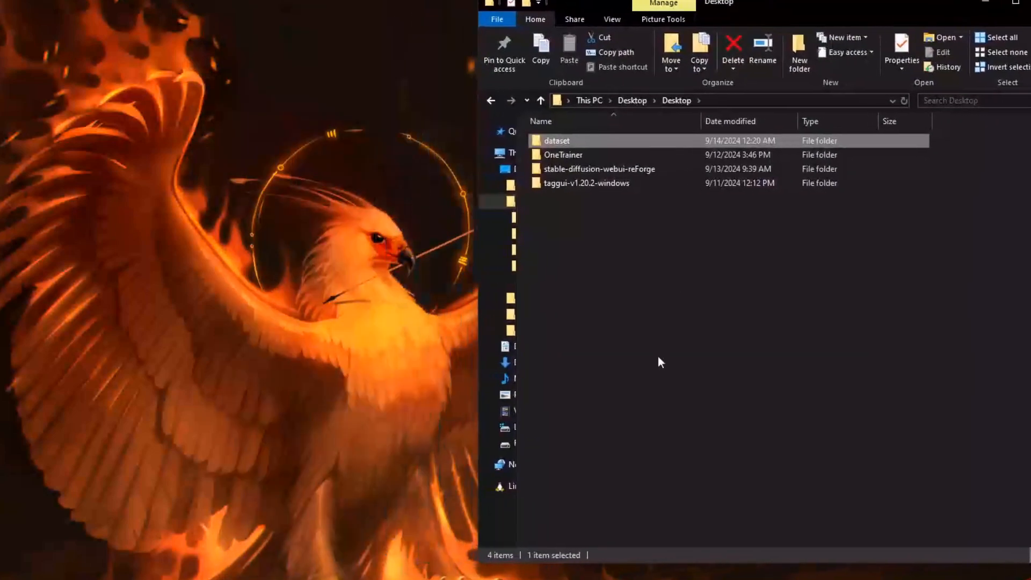
left_click(634, 172)
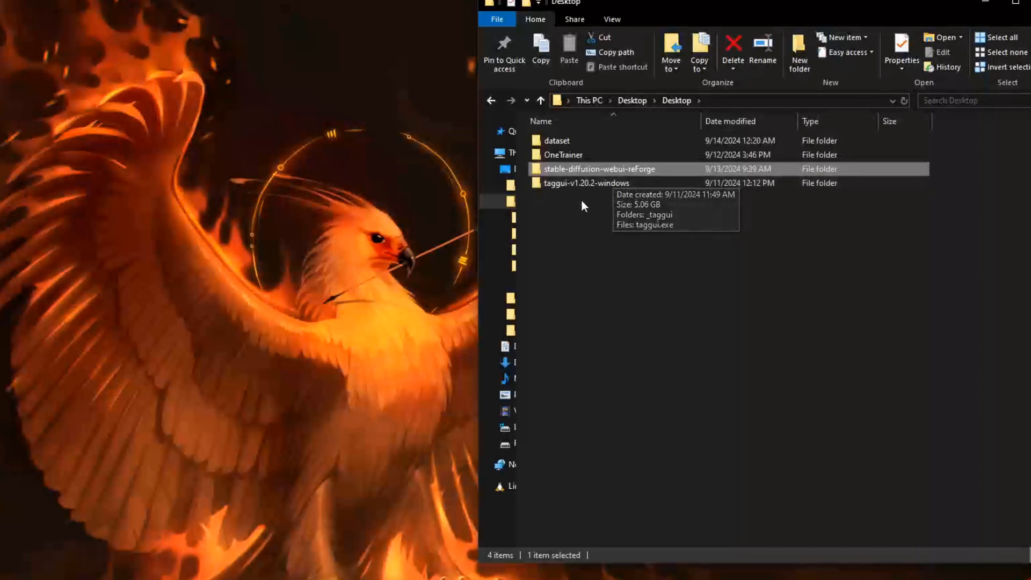
left_click(574, 186)
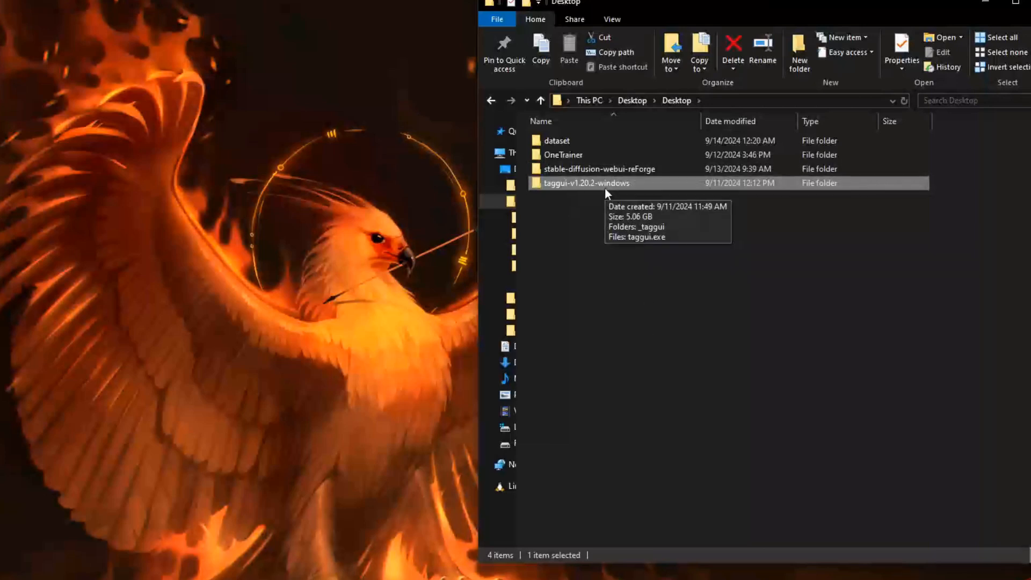
double_click(628, 171)
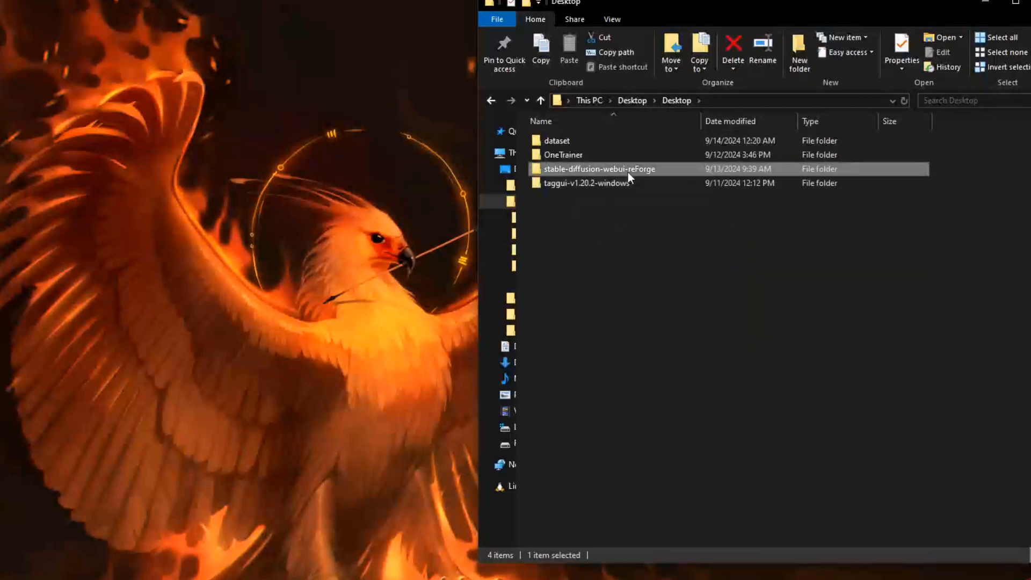
scroll(641, 259, "down", 9)
double_click(614, 529)
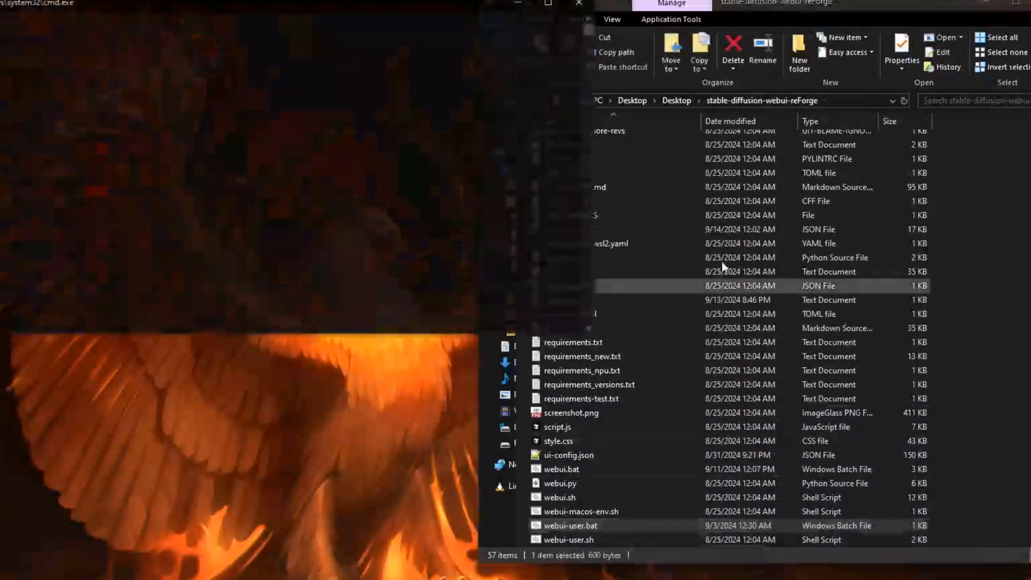
left_click(801, 7)
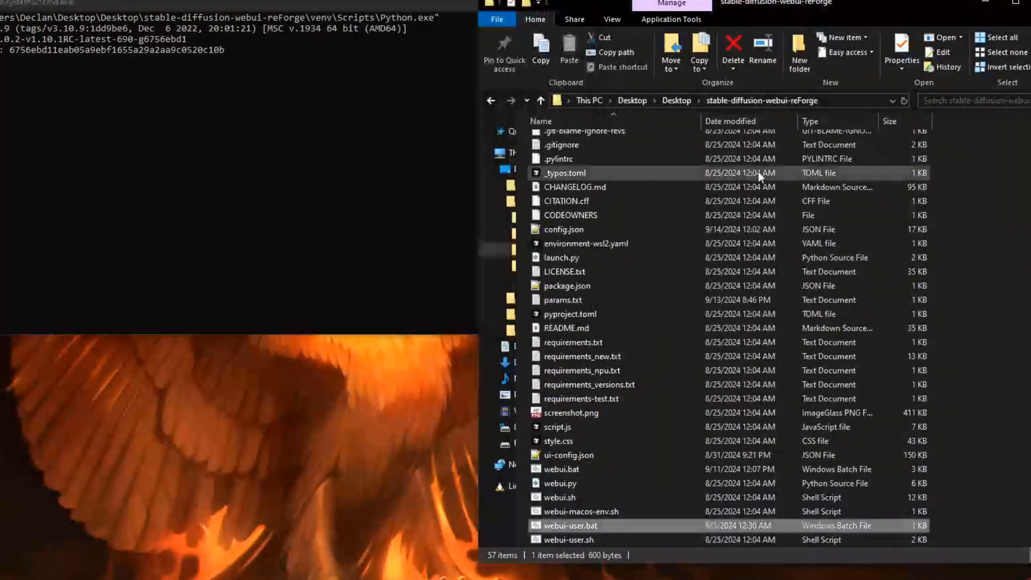
Return to the Desktop folder, open taggui-v1.20.2-windows and launch taggui.exe
key("alt+Left")
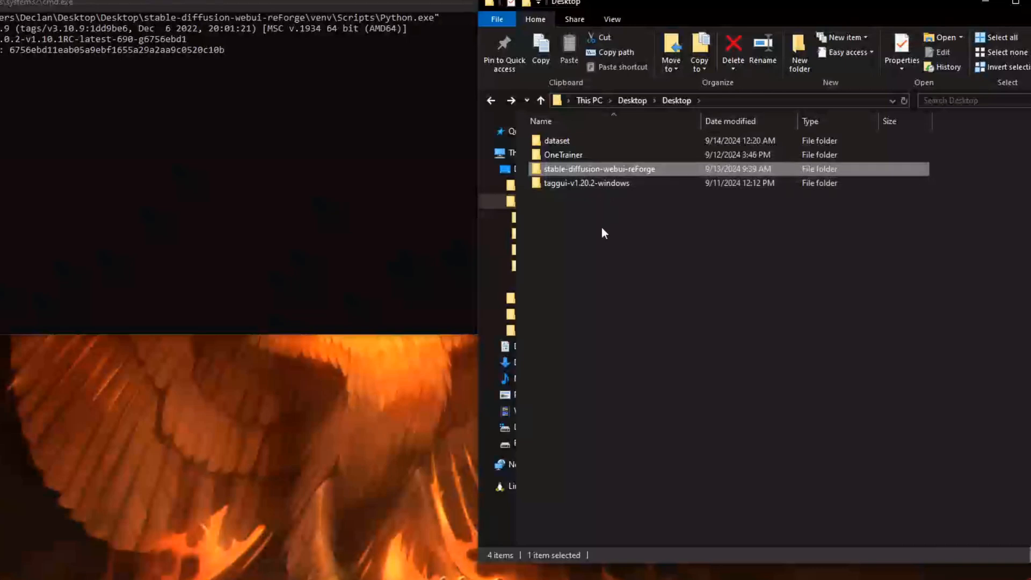
double_click(594, 184)
double_click(586, 154)
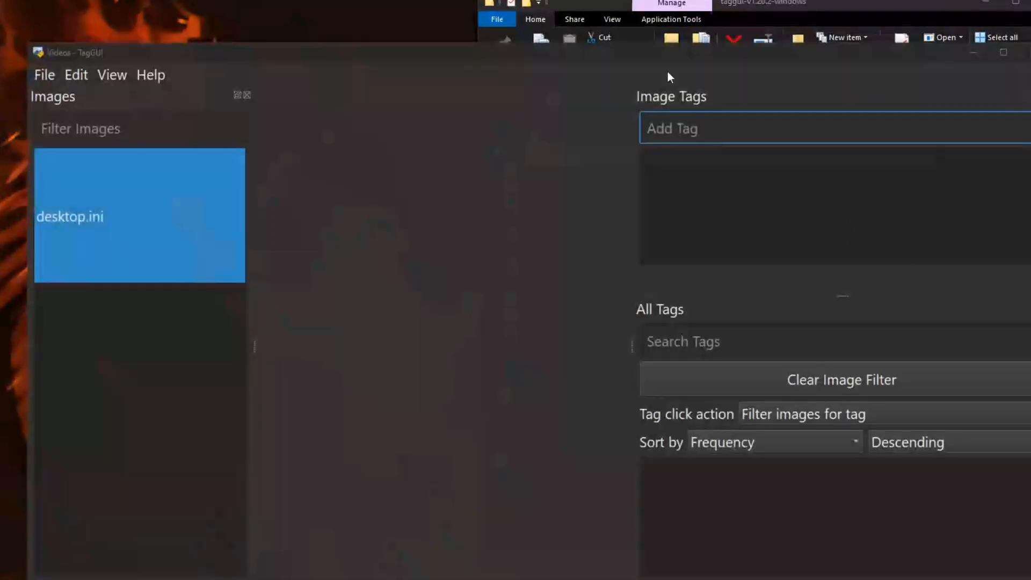
Enable the Auto-Captioner pane in TagGUI, enlarge its area and bring it to the front
left_click(28, 56)
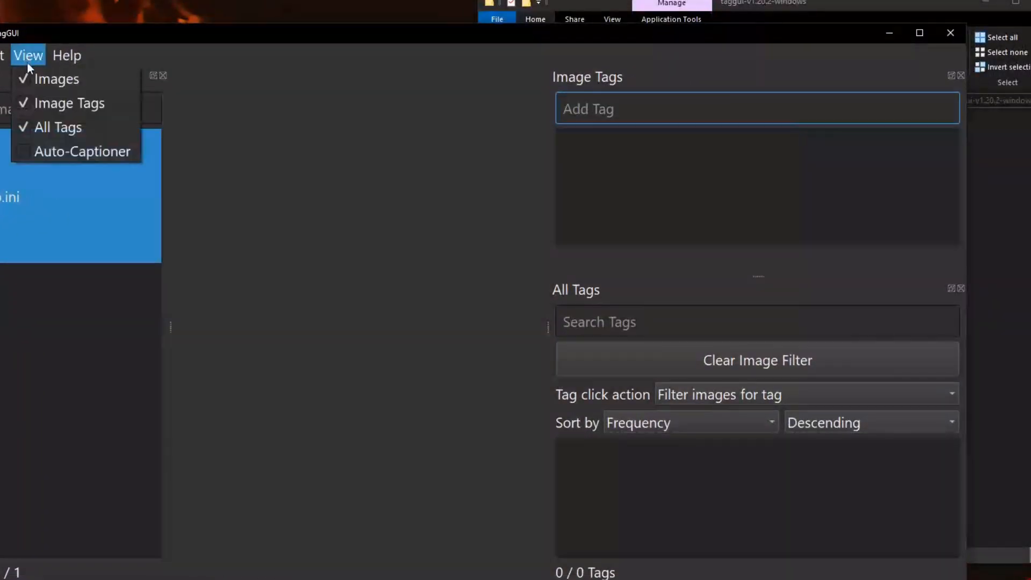
left_click(27, 152)
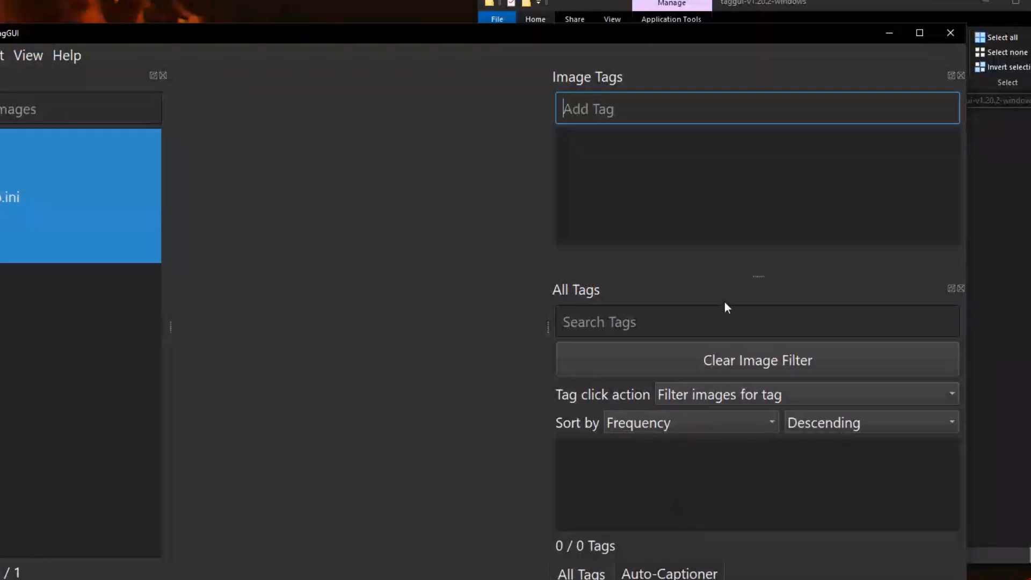
left_click_drag(769, 276, 759, 206)
left_click(637, 574)
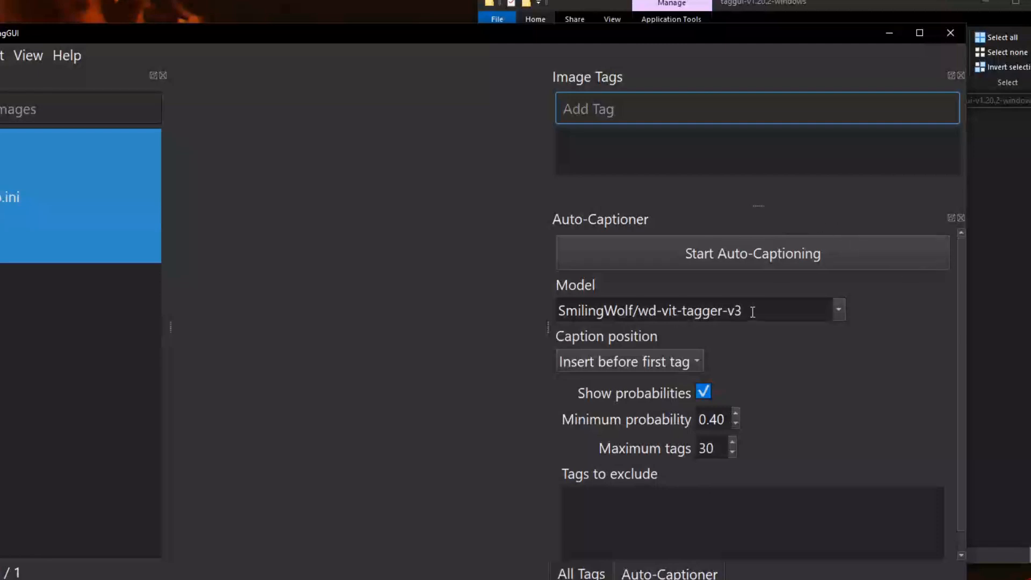
Look through the available captioning models and choose SmilingWolf/wd-vit-tagger-v3 for the Auto-Captioner
left_click_drag(753, 312, 646, 317)
left_click(839, 311)
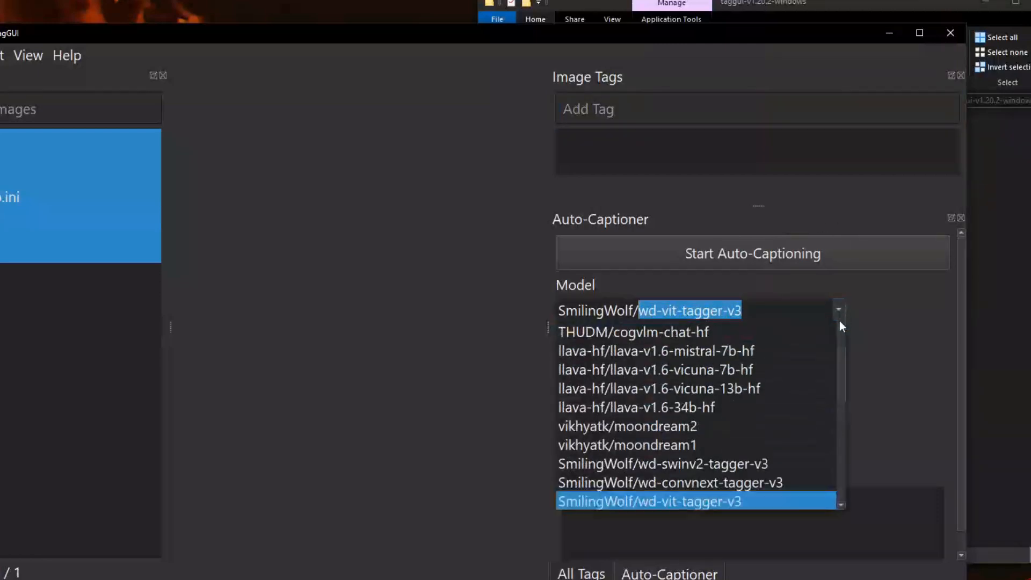
scroll(842, 385, "down", 1)
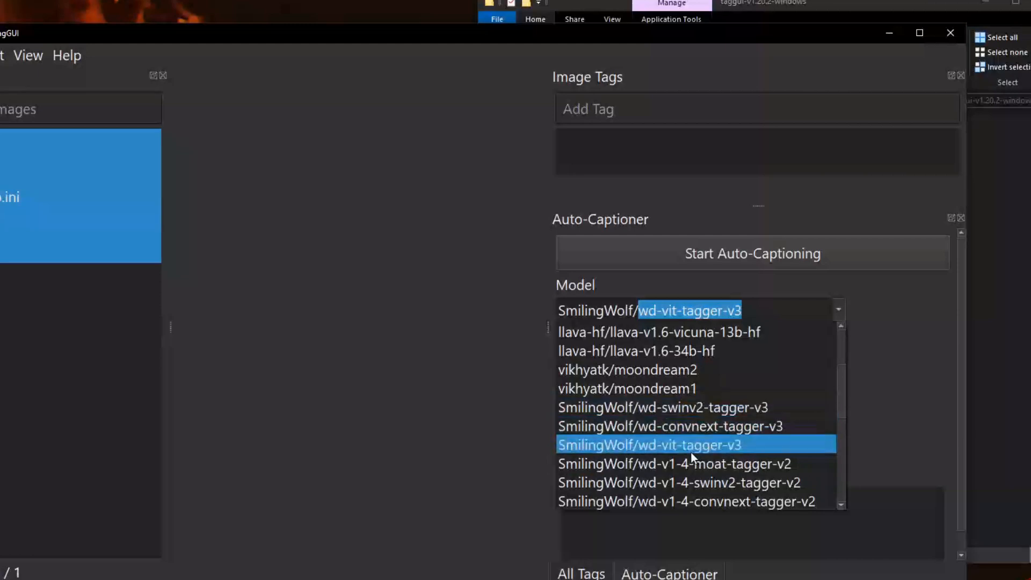
scroll(840, 408, "down", 1)
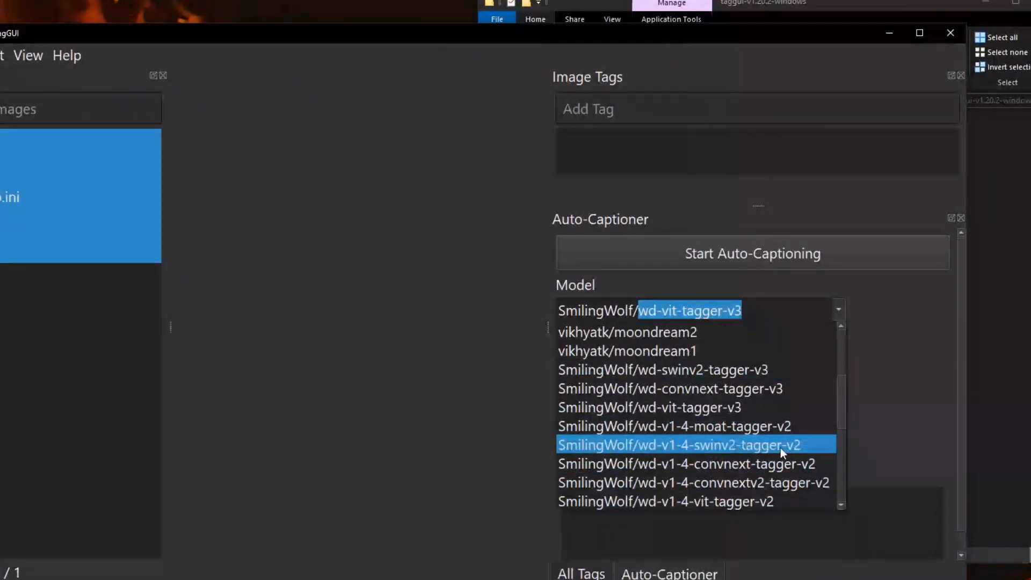
scroll(844, 392, "up", 3)
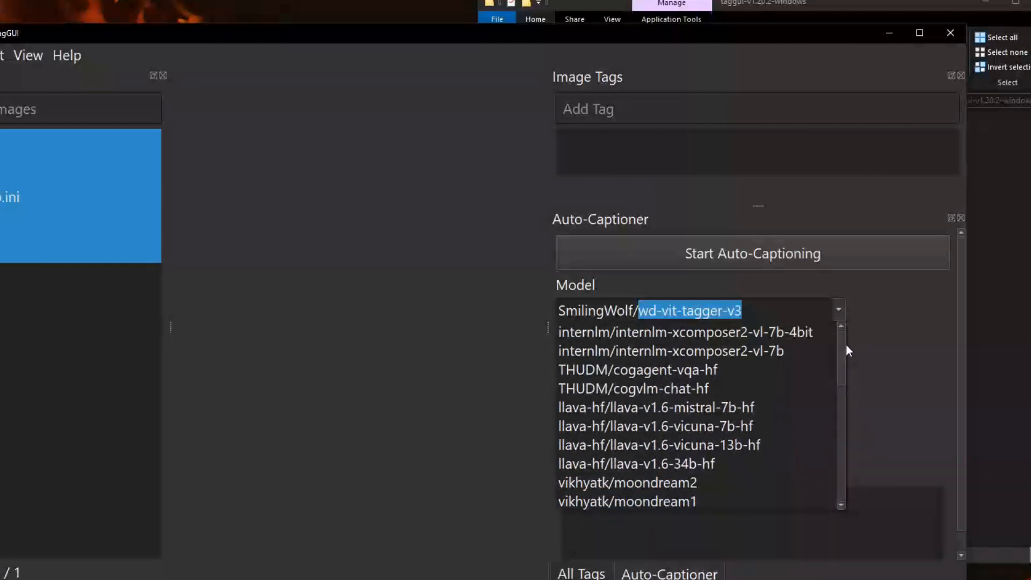
scroll(844, 371, "down", 3)
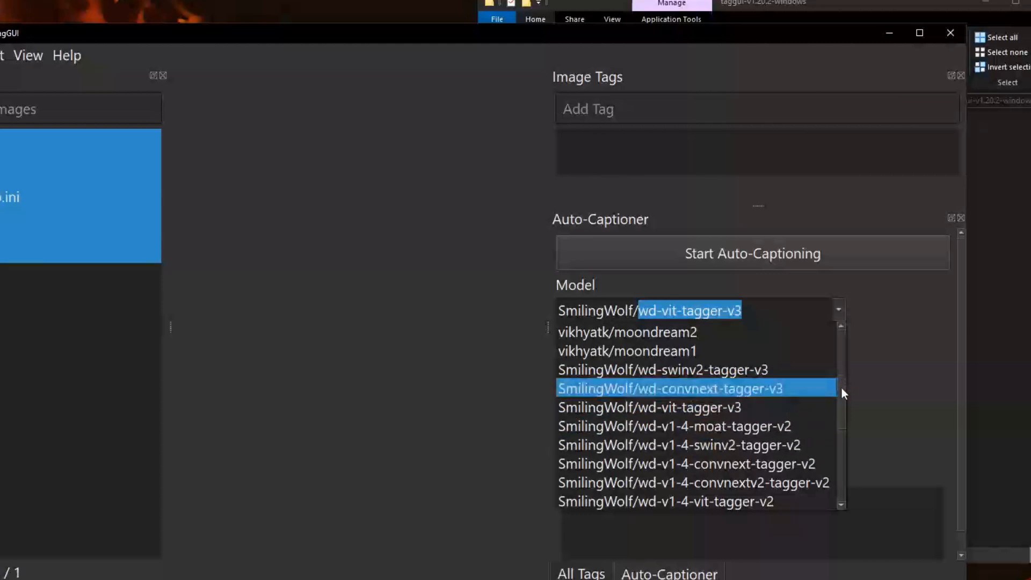
left_click_drag(842, 388, 840, 458)
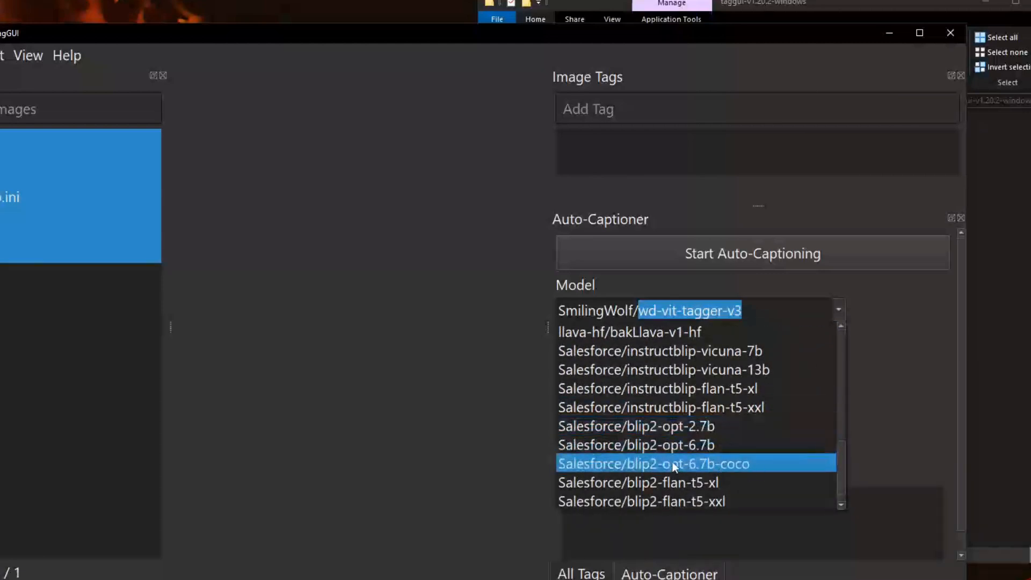
scroll(762, 483, "down", 1)
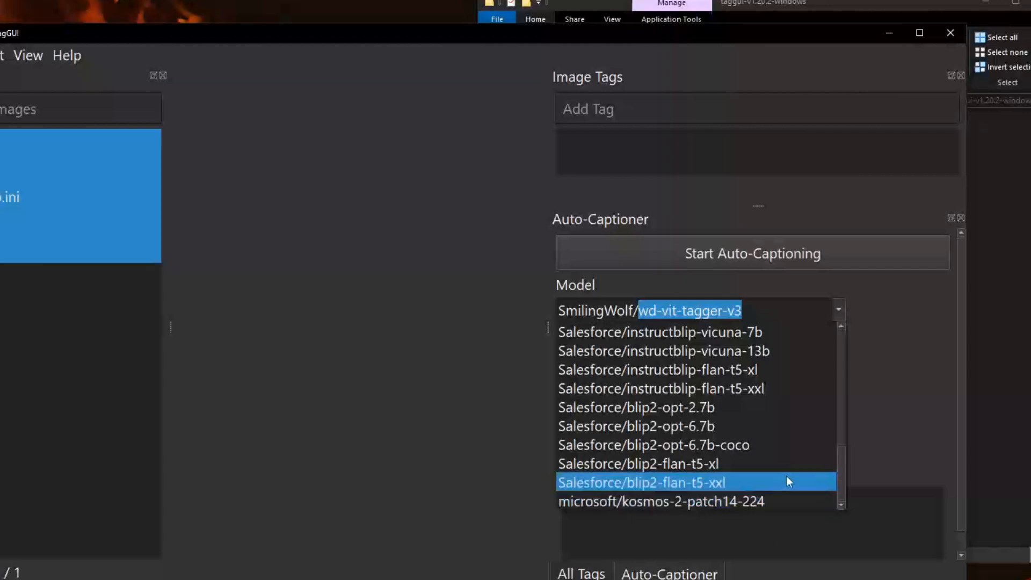
scroll(784, 483, "down", 5)
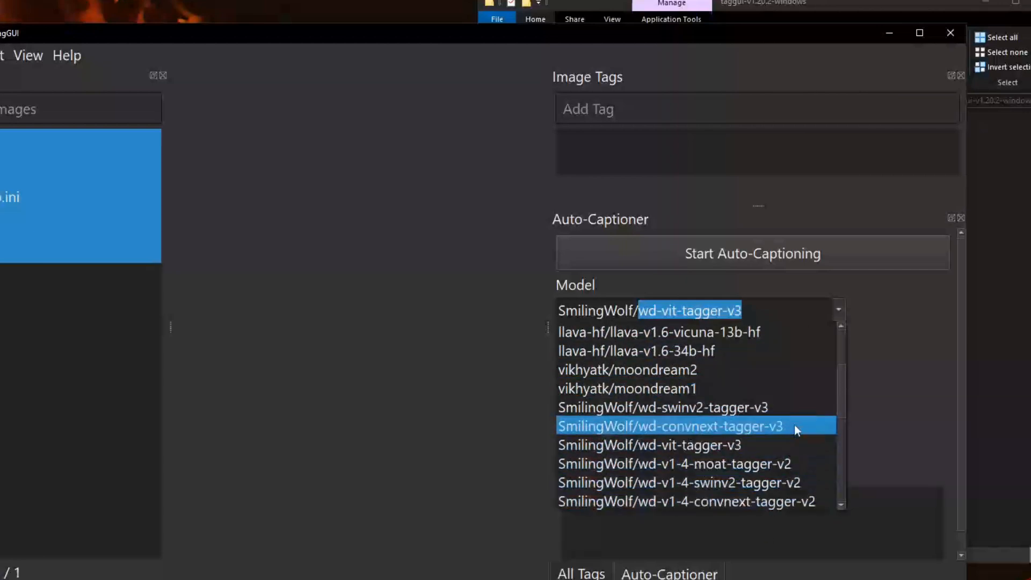
left_click(788, 447)
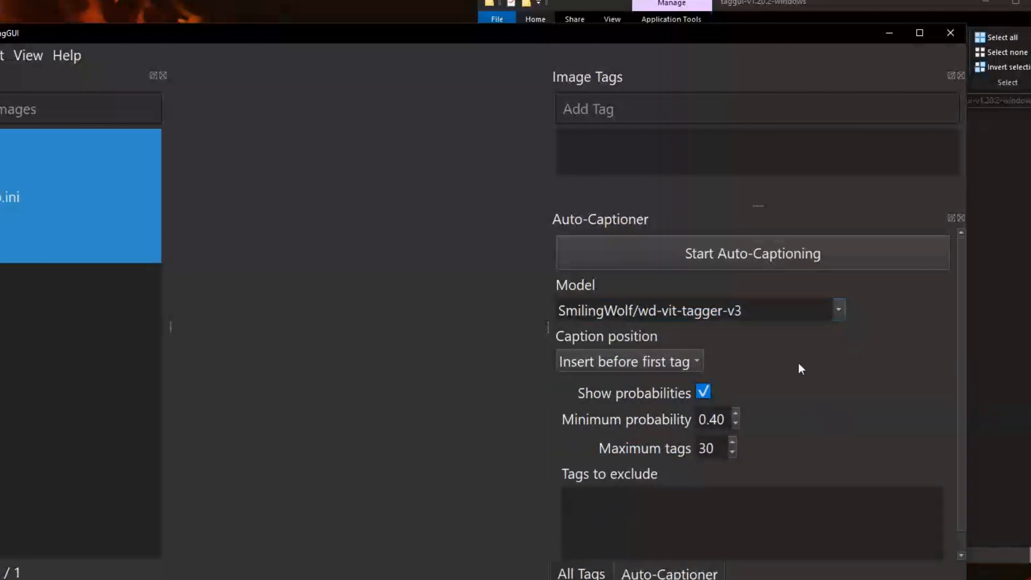
Set the Auto-Captioner's caption position to Insert after last tag and its minimum probability to 0.50
scroll(869, 393, "down", 1)
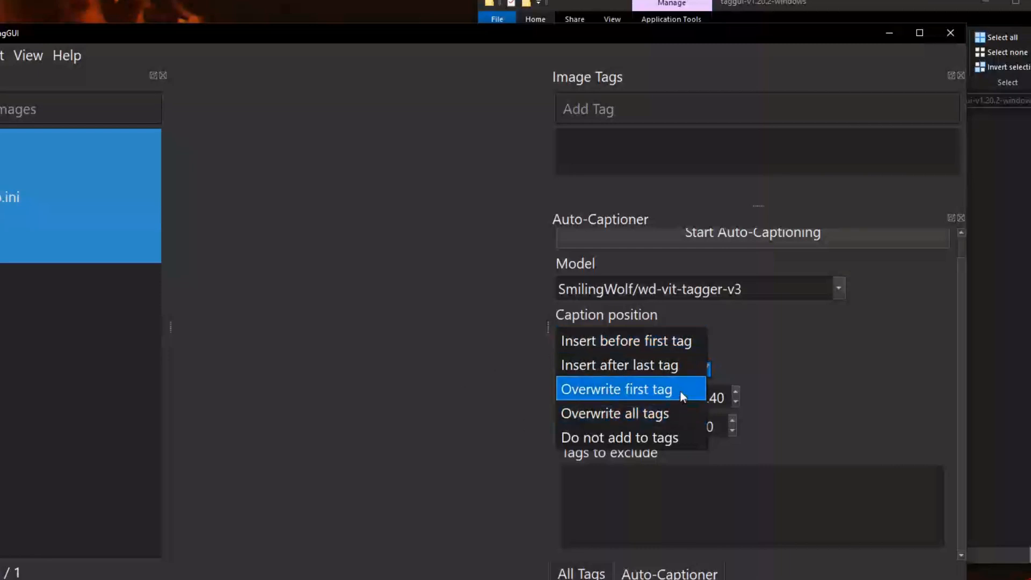
left_click(660, 368)
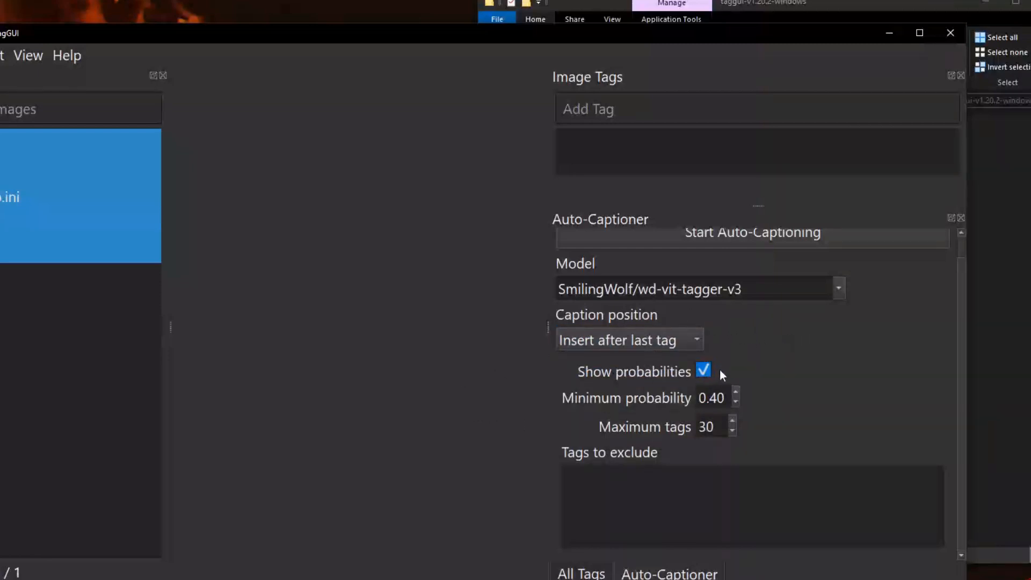
left_click_drag(718, 398, 710, 398)
type("5")
left_click(853, 407)
left_click_drag(962, 367, 962, 336)
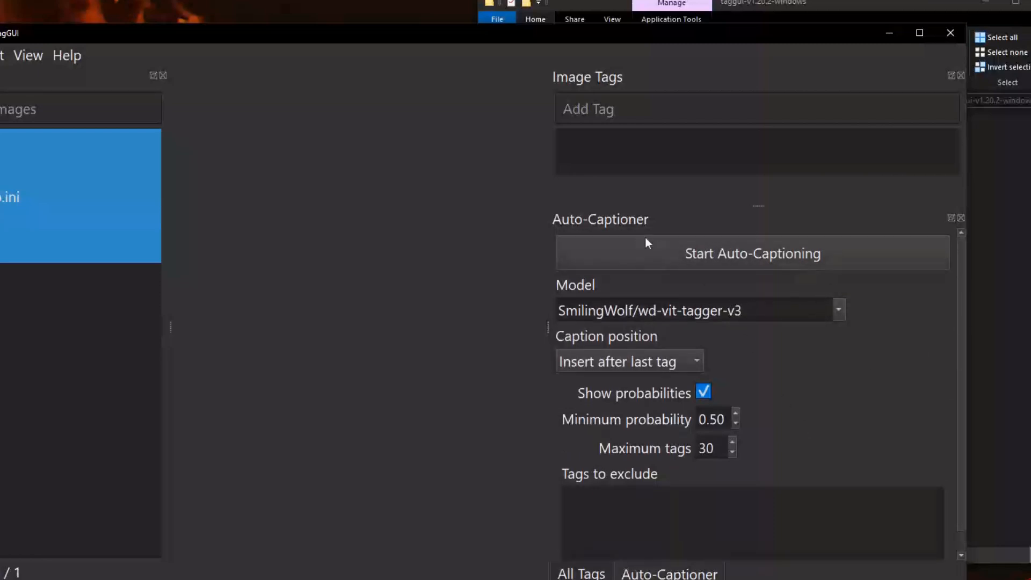
Switch to File Explorer, go up to the Desktop folder and open the dataset folder
left_click(0, 55)
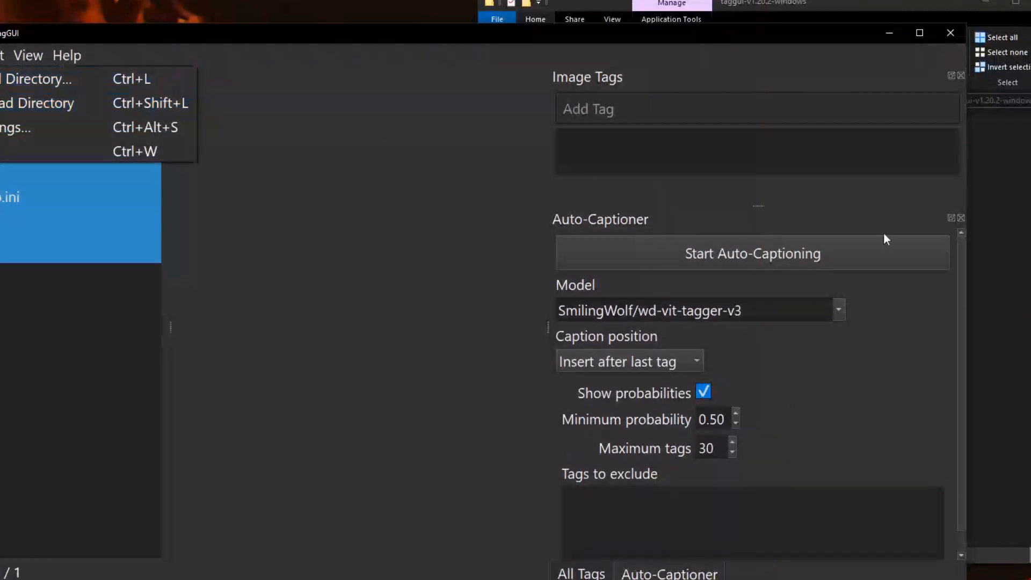
left_click(1007, 201)
left_click(675, 101)
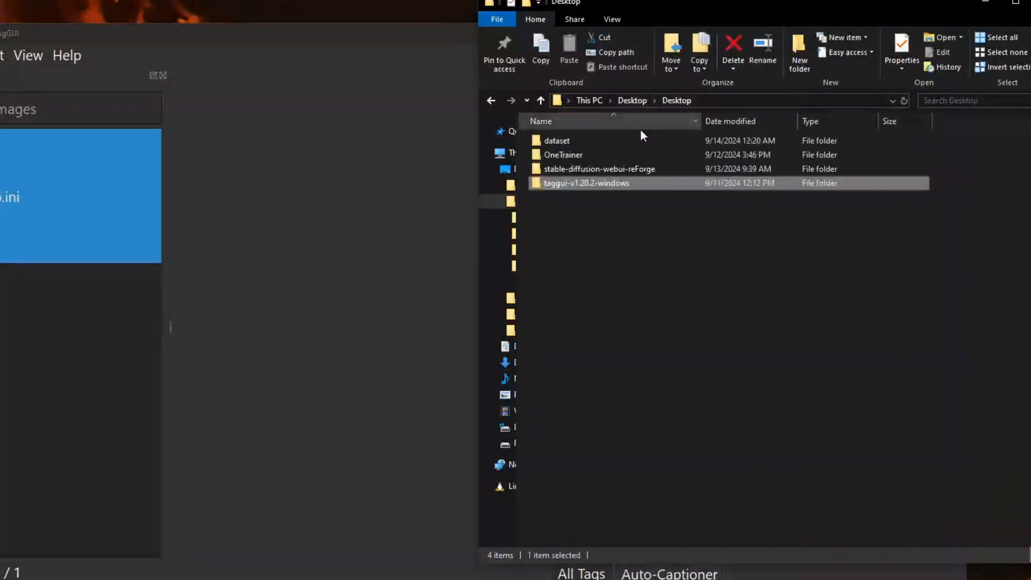
double_click(588, 143)
left_click(634, 254)
left_click(999, 322)
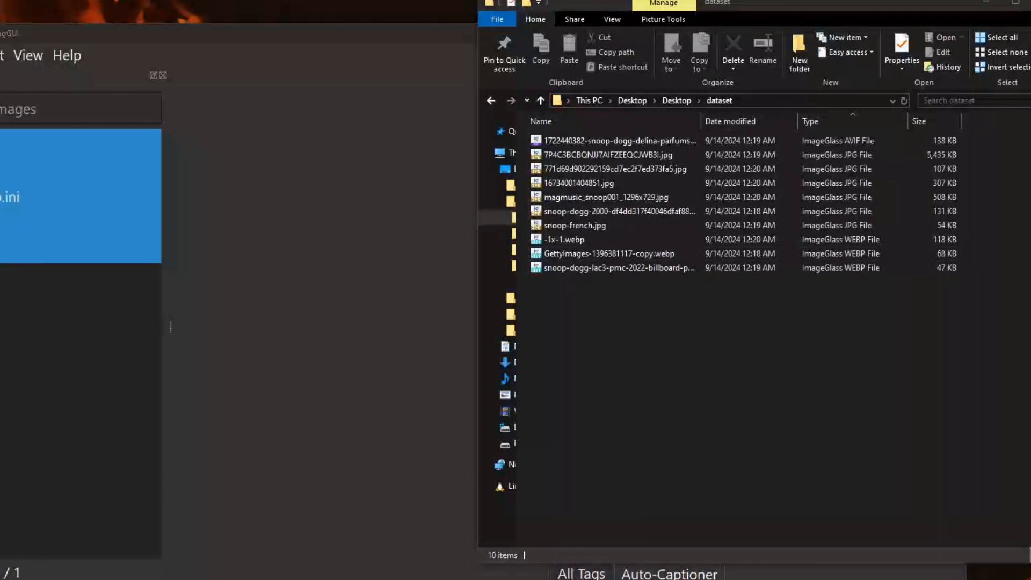
Load the Stable Diffusion web UI at 127.0.0.1:7860 in the browser, then widen and reposition its window beside File Explorer
right_click(221, 38)
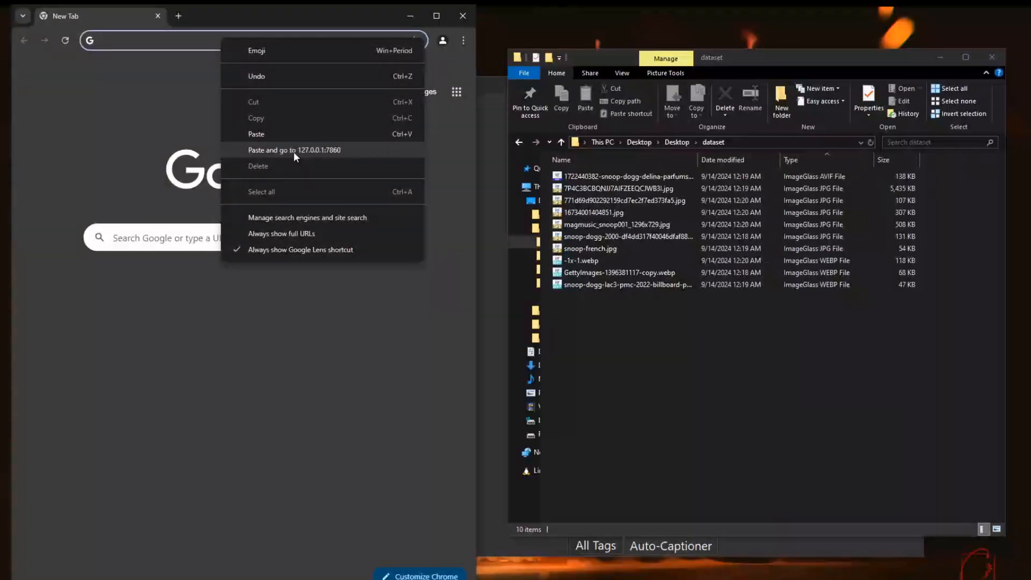
left_click(293, 152)
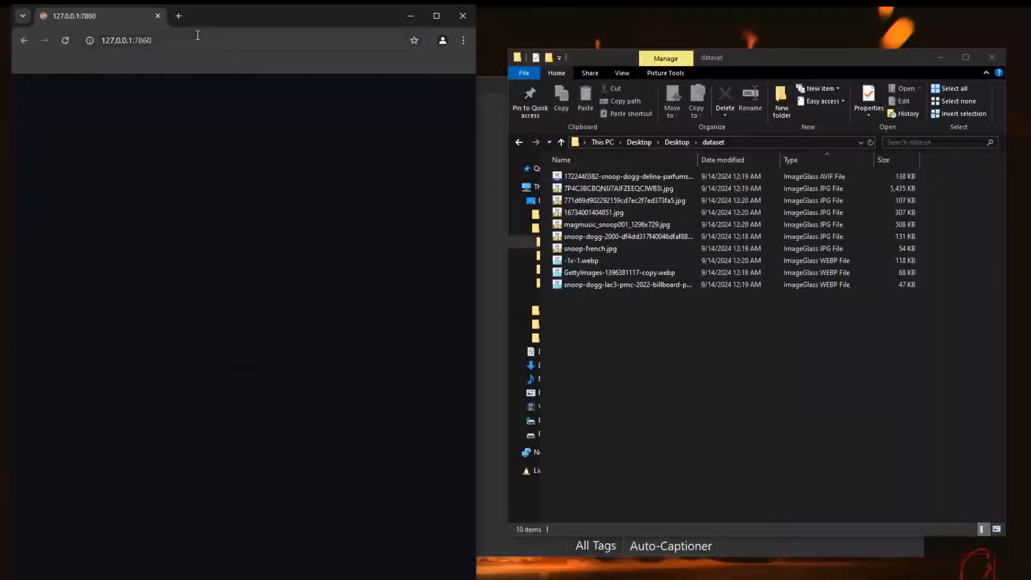
left_click_drag(239, 11, 289, 21)
left_click_drag(526, 82, 640, 82)
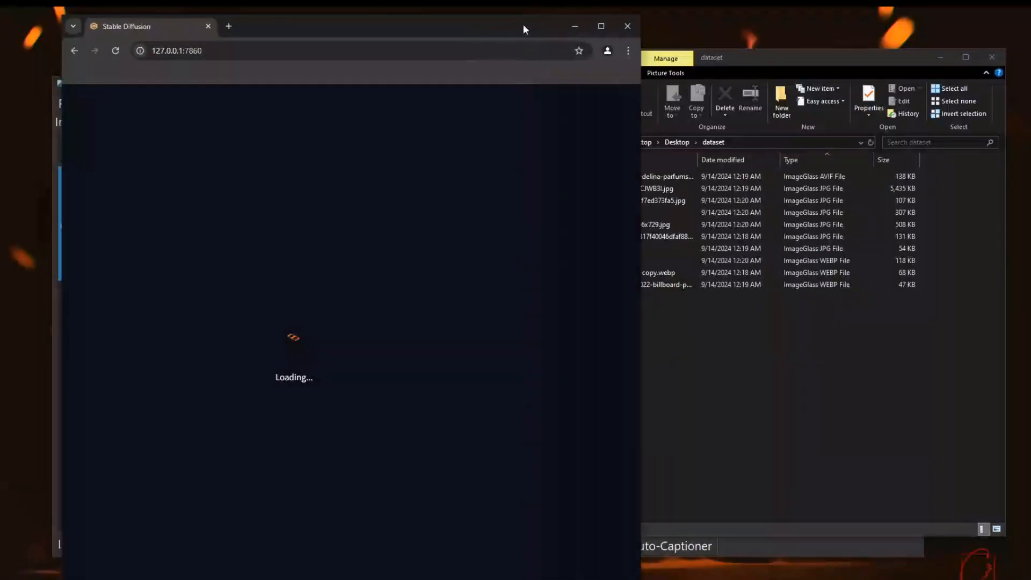
left_click_drag(525, 24, 482, 19)
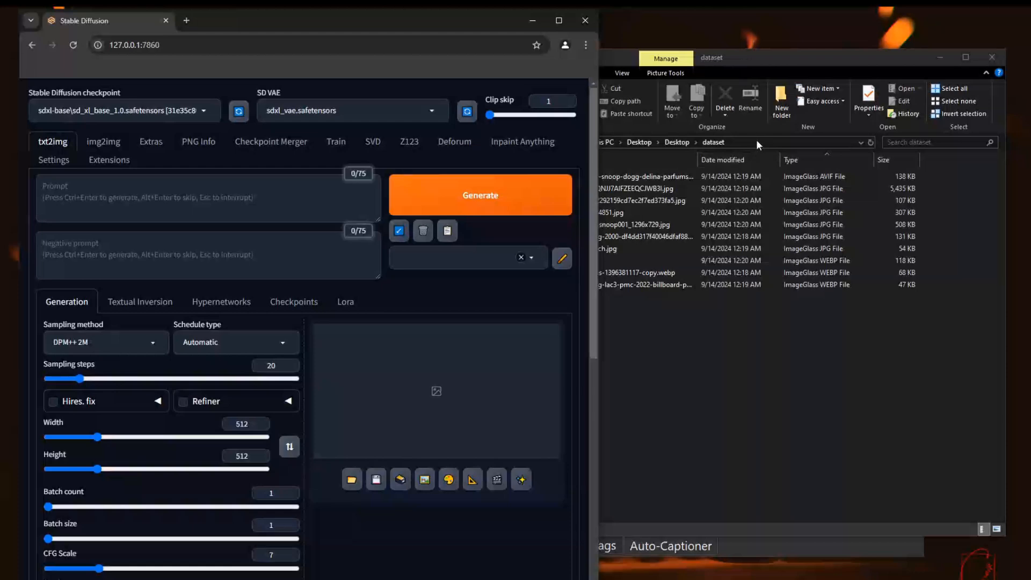
Copy the dataset folder's path and use it as both input and output directory for the Extras Batch from Directory mode
left_click(757, 140)
left_click(363, 163)
left_click(151, 141)
left_click(226, 185)
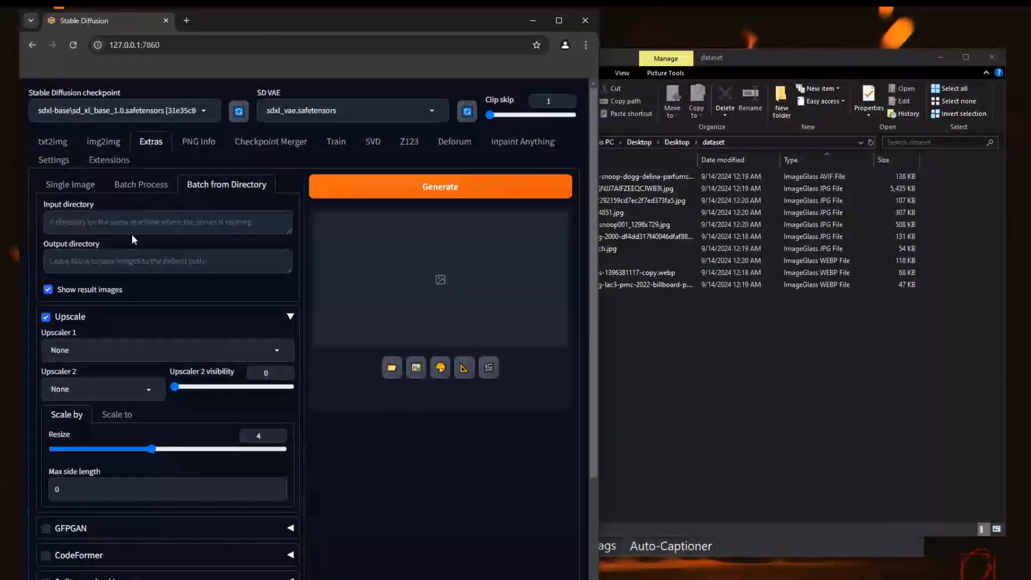
right_click(75, 222)
left_click(102, 340)
left_click(209, 266)
type("C:\\Users\\Declan\\Desktop\\Desktop\\dataset")
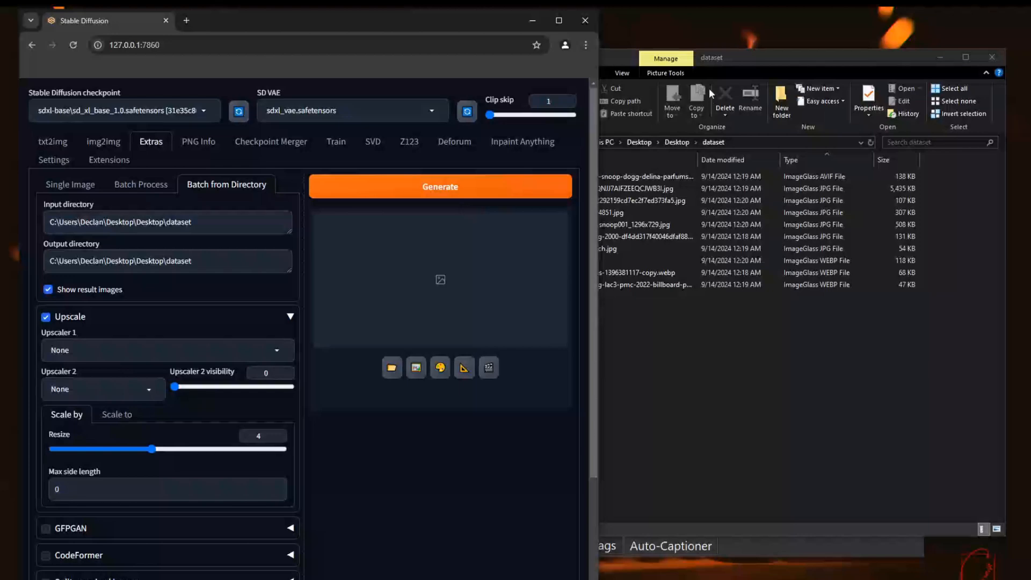
Look into the stable-diffusion-webui-reForge folder in File Explorer and return to the dataset folder
left_click_drag(690, 54, 725, 60)
left_click(717, 147)
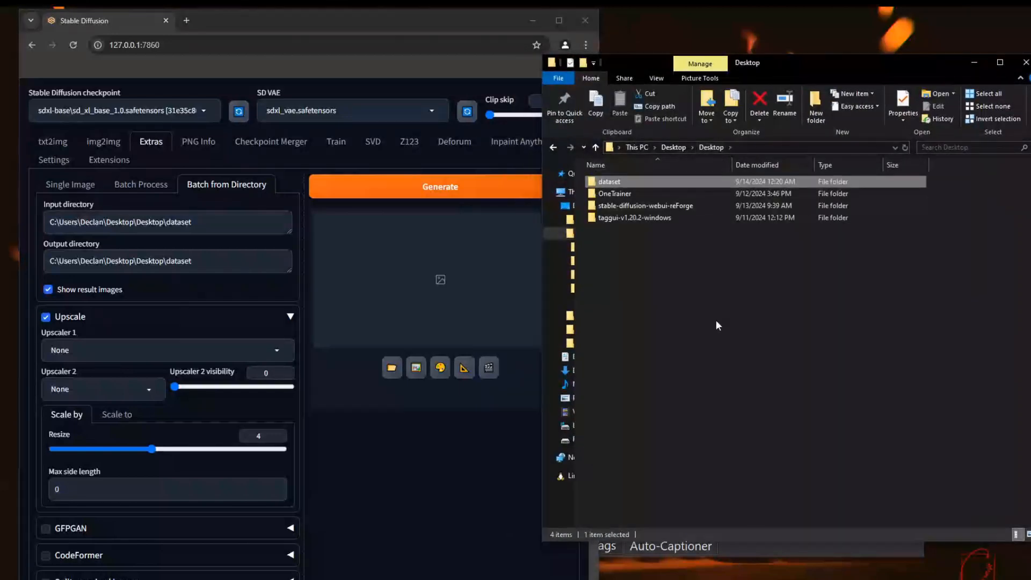
left_click(678, 207)
double_click(678, 207)
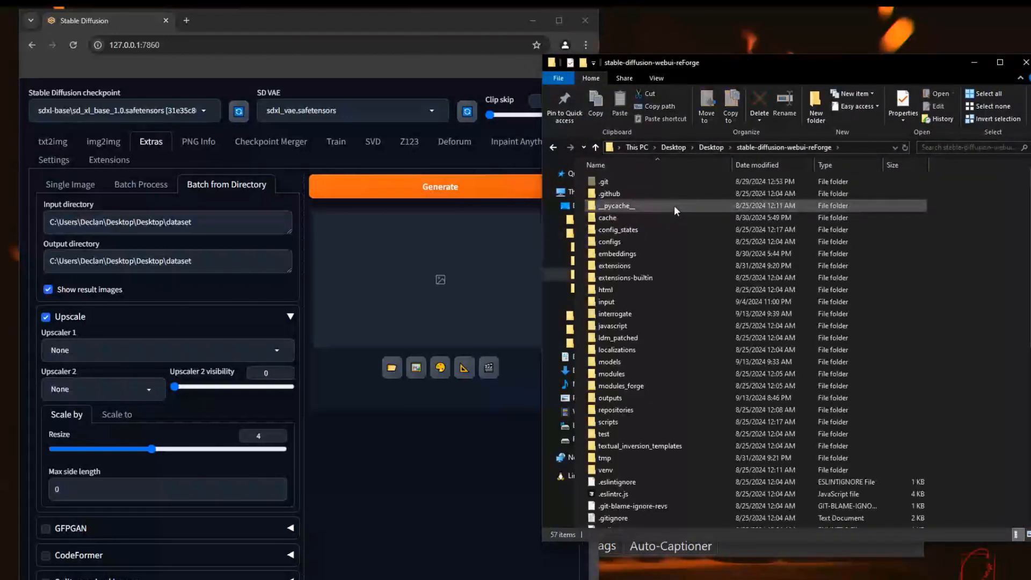
key("alt+Left")
key("alt+Left")
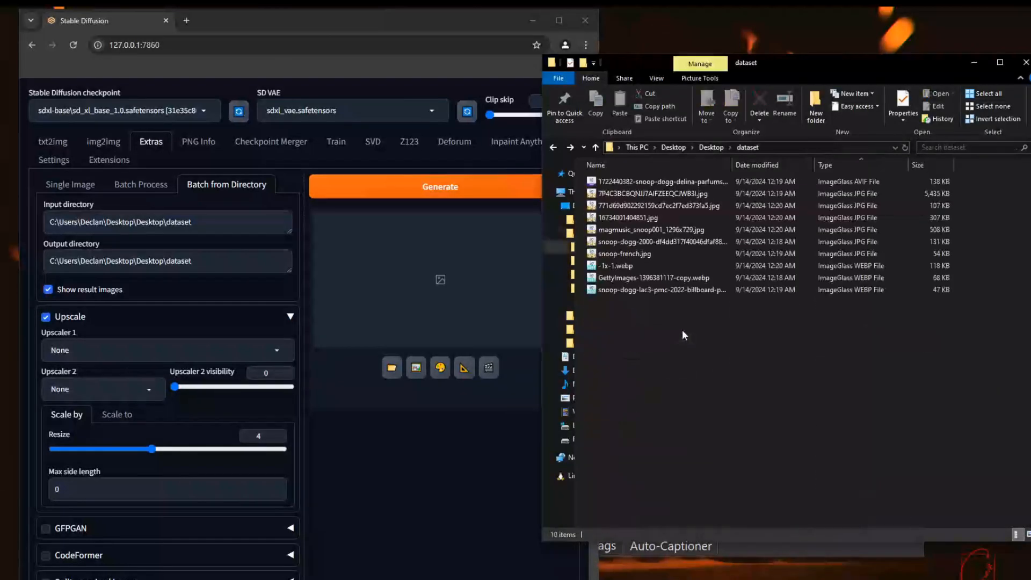
Review the batch input and output directories and disable Show result images
triple_click(210, 226)
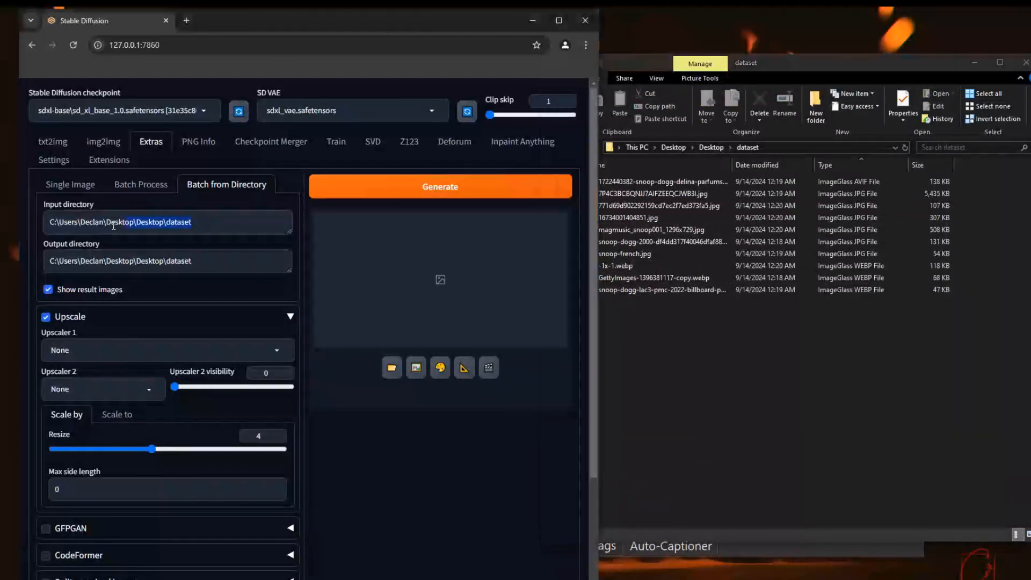
triple_click(150, 262)
scroll(511, 538, "down", 1)
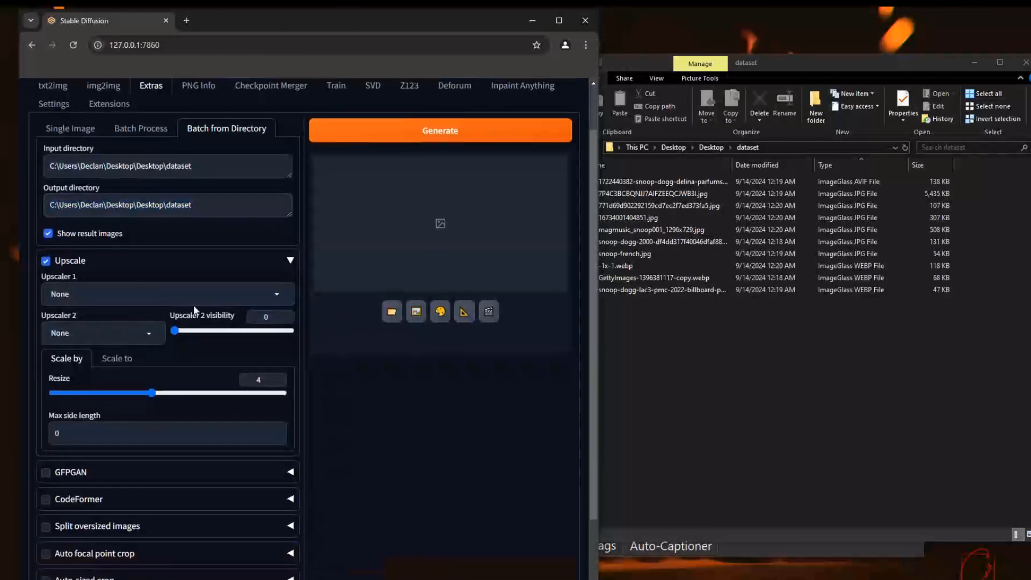
left_click(643, 308)
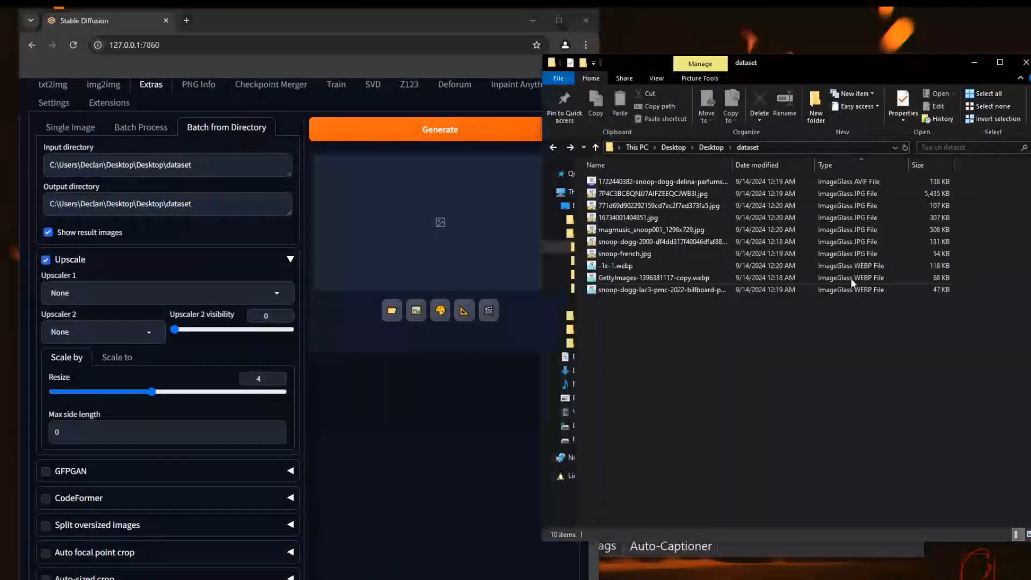
left_click(86, 233)
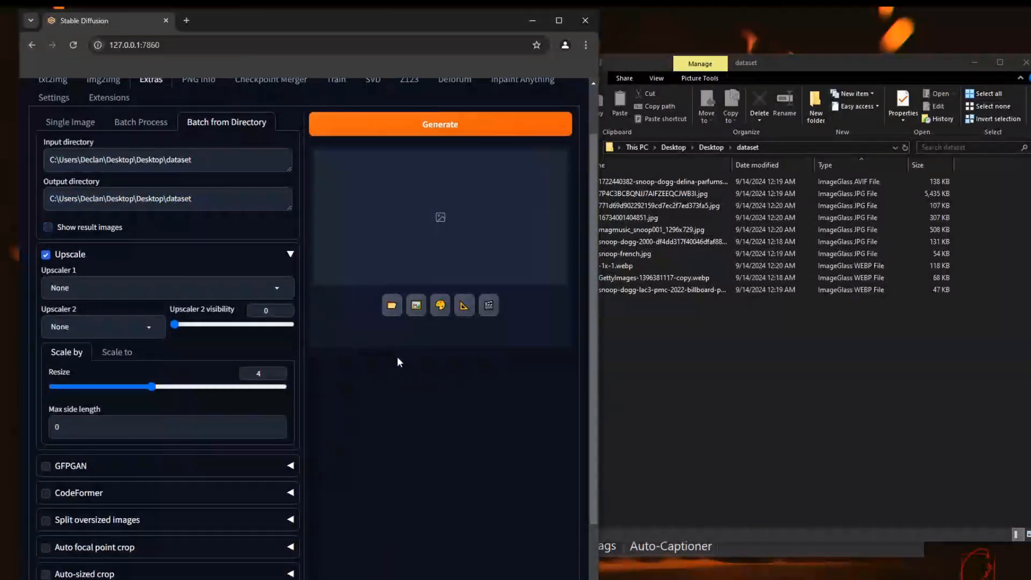
scroll(398, 362, "down", 1)
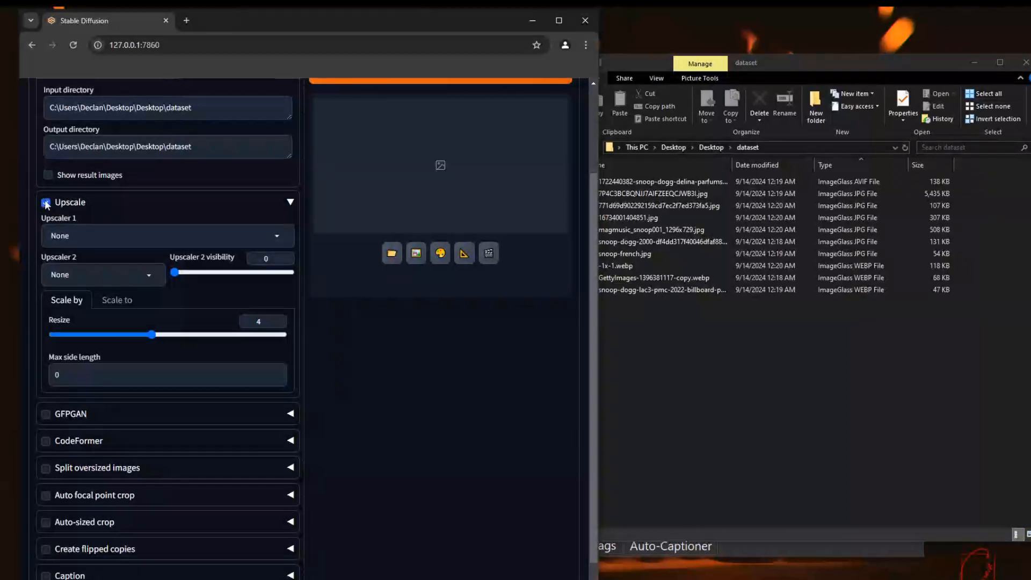
left_click(59, 207)
scroll(376, 376, "down", 1)
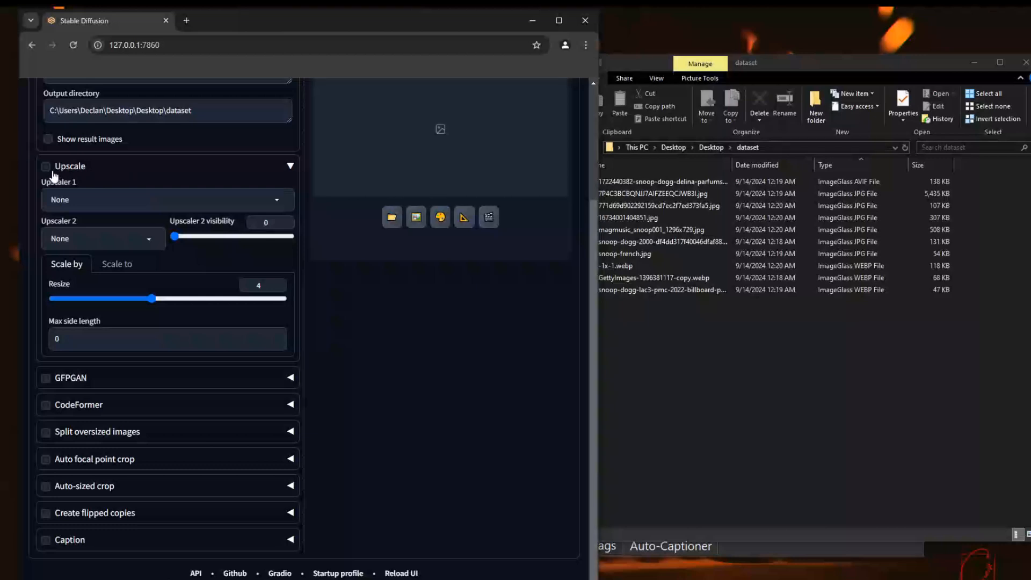
scroll(53, 173, "up", 1)
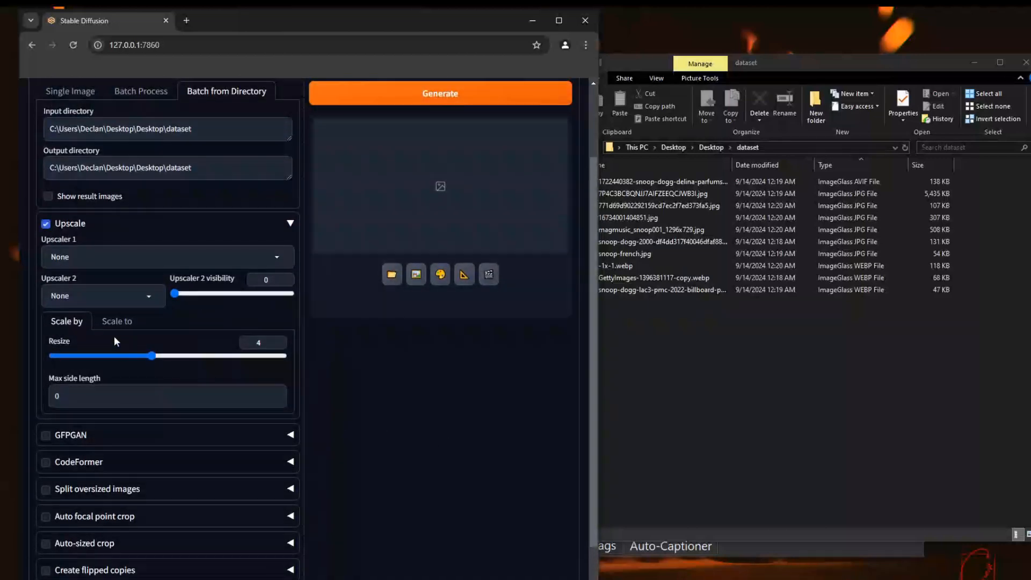
Set upscaling to Scale to 1024 by 1024 with Crop to fit disabled
left_click(116, 321)
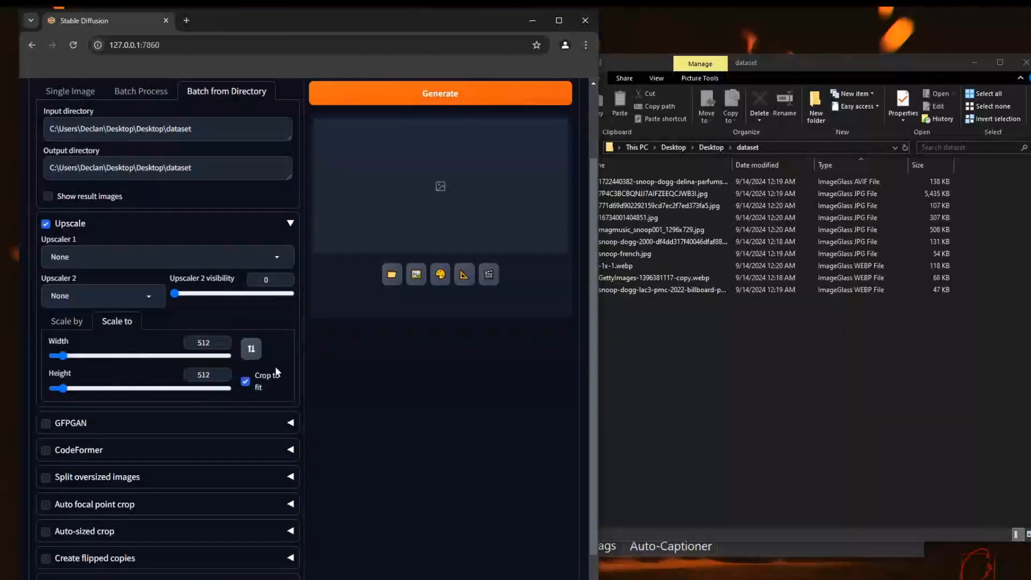
left_click(244, 382)
type("1024")
key("Tab")
type("1024")
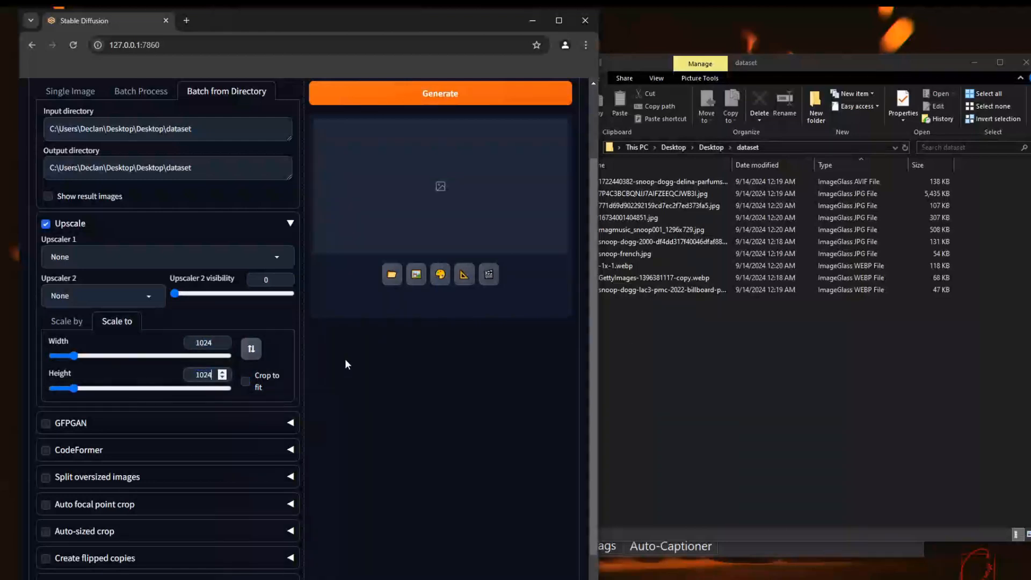
Add the Dimensions column to the dataset folder's file list and sort the images by it in ascending order
left_click(940, 408)
right_click(872, 165)
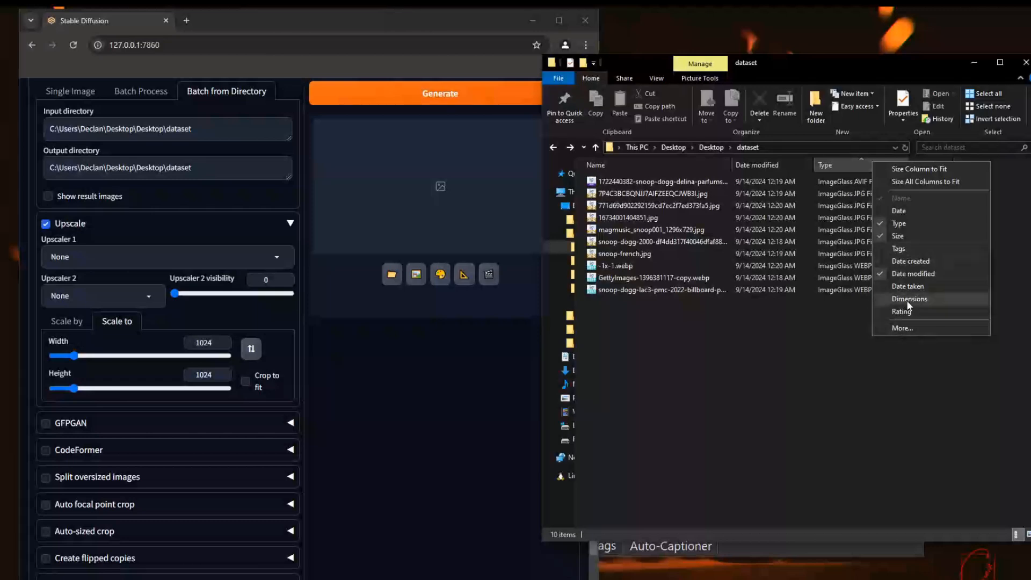
right_click(830, 167)
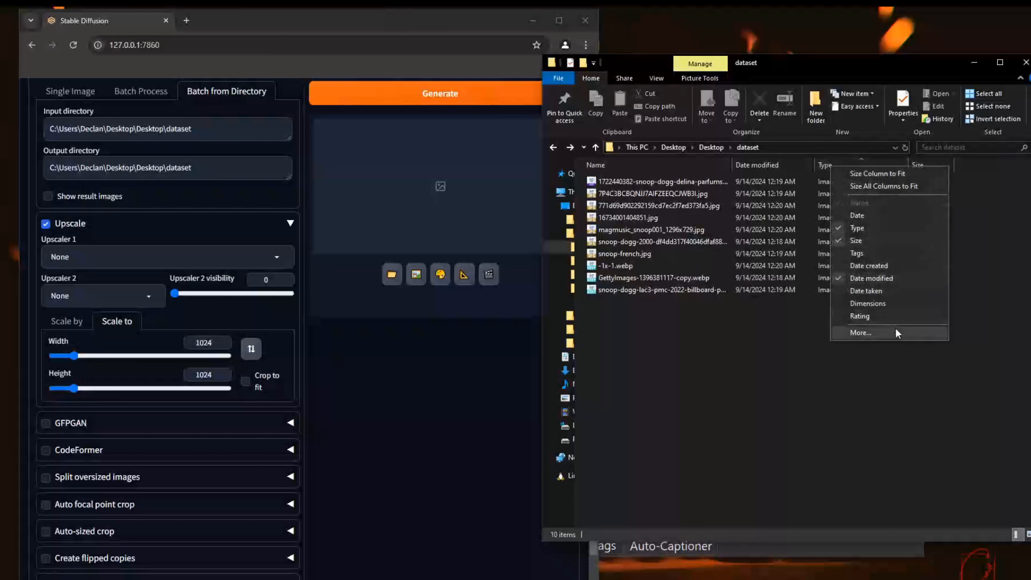
left_click(874, 304)
left_click(991, 163)
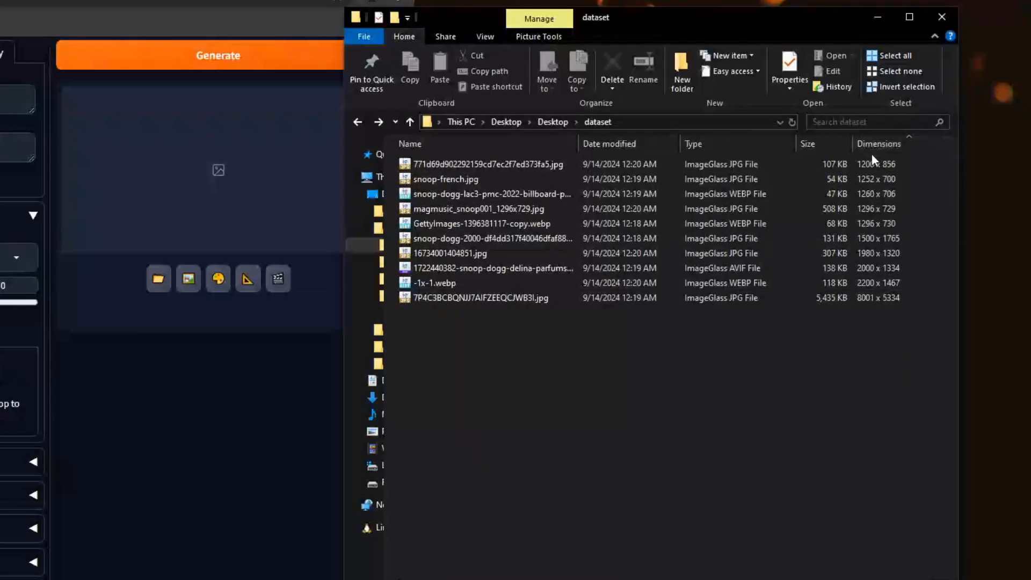
Examine the five smallest images in the dataset folder as thumbnails and return to the detailed list
left_click_drag(948, 226, 936, 166)
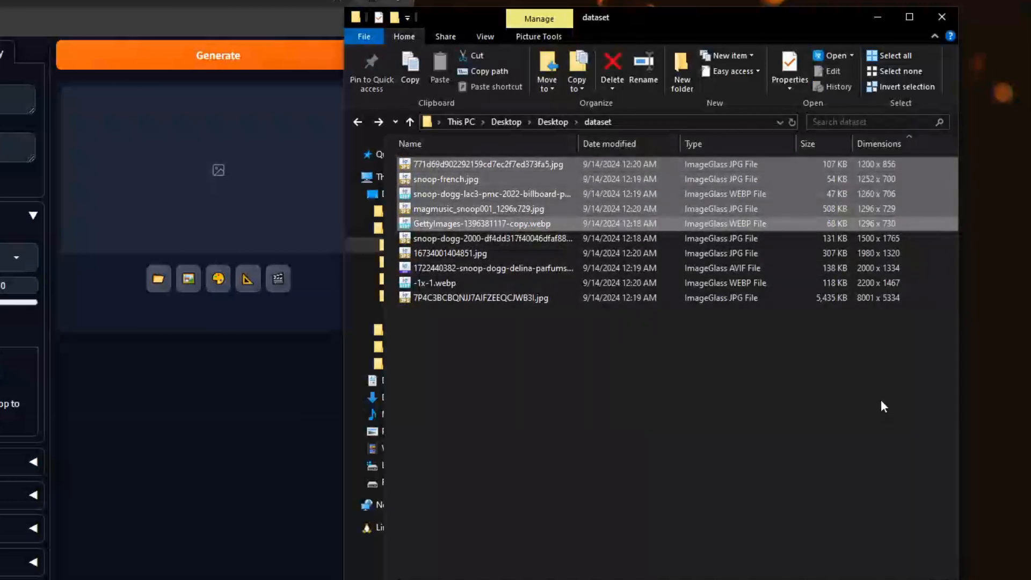
left_click(1017, 524)
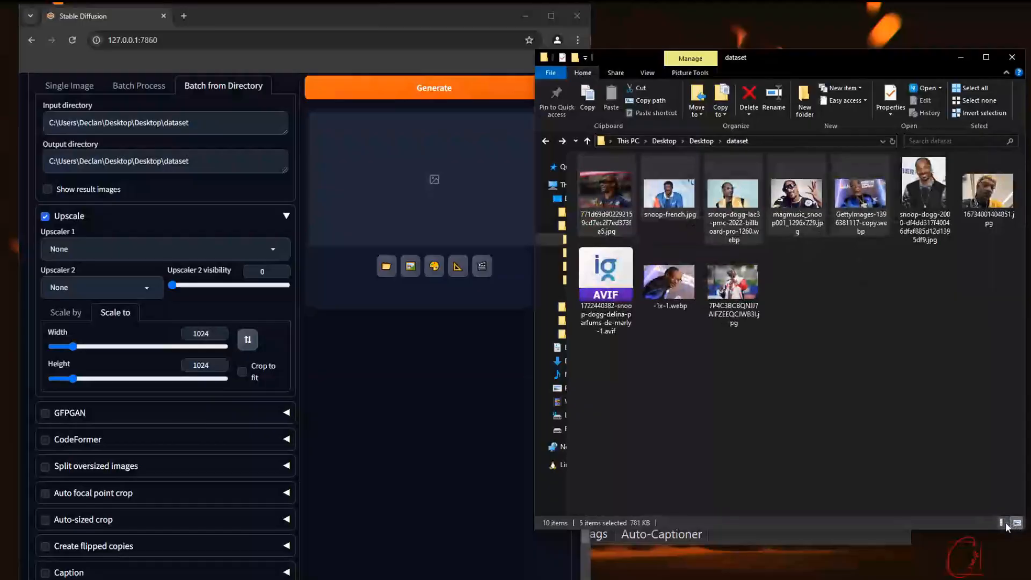
left_click(1003, 523)
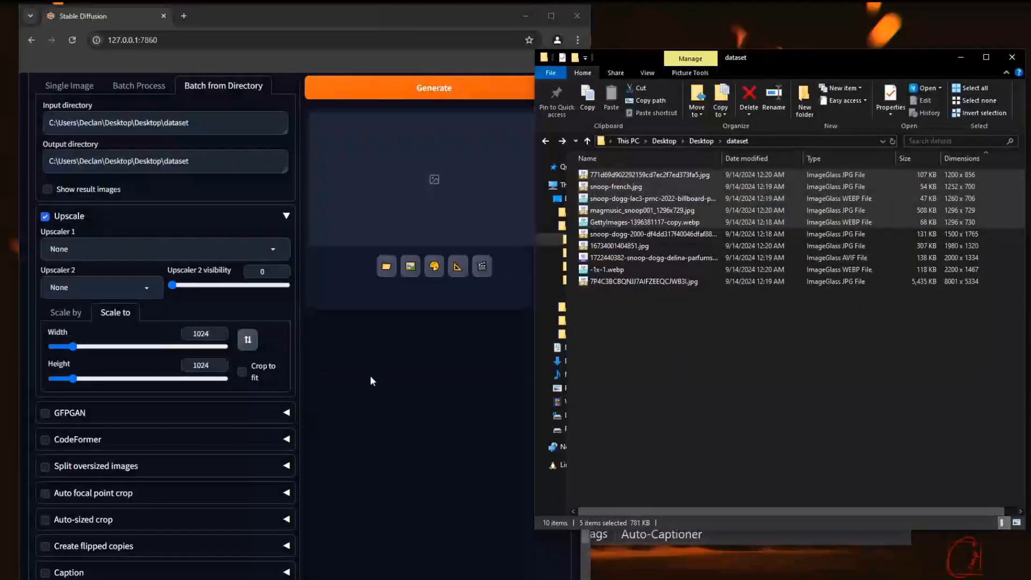
Set Upscaler 1 to Lanczos for the Extras batch in the Stable Diffusion web UI
left_click(118, 243)
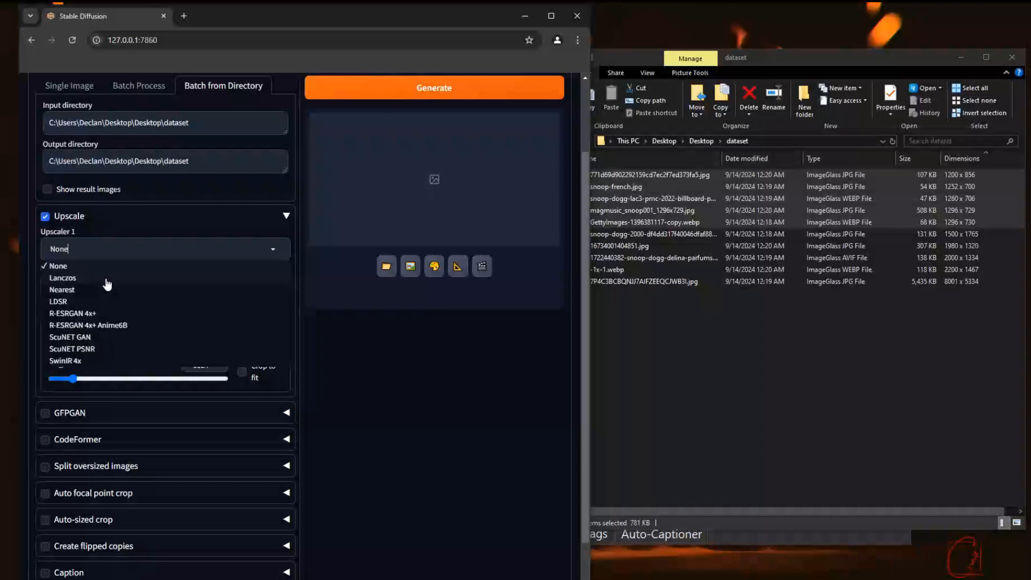
left_click(108, 283)
scroll(382, 355, "down", 1)
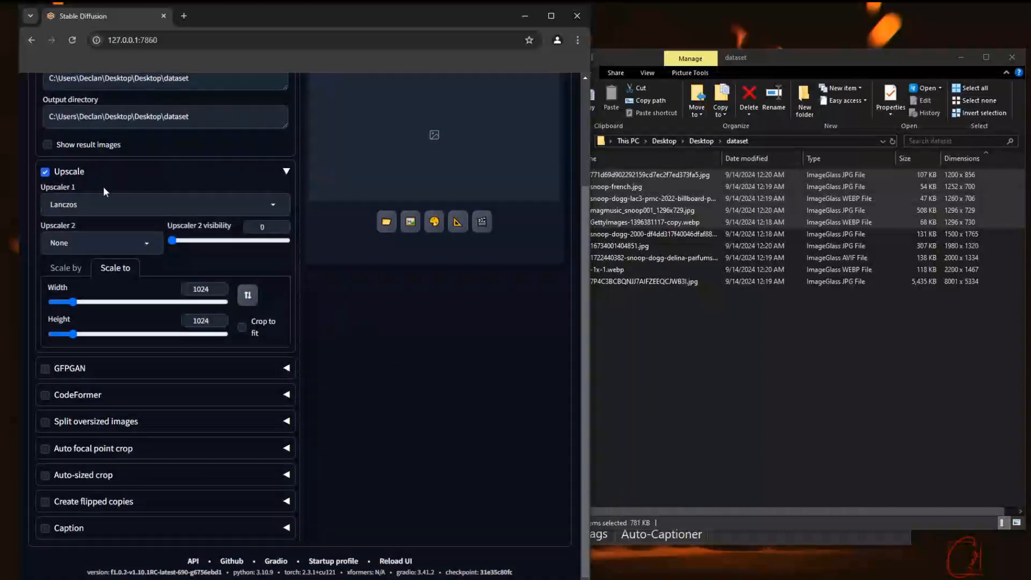
left_click(106, 204)
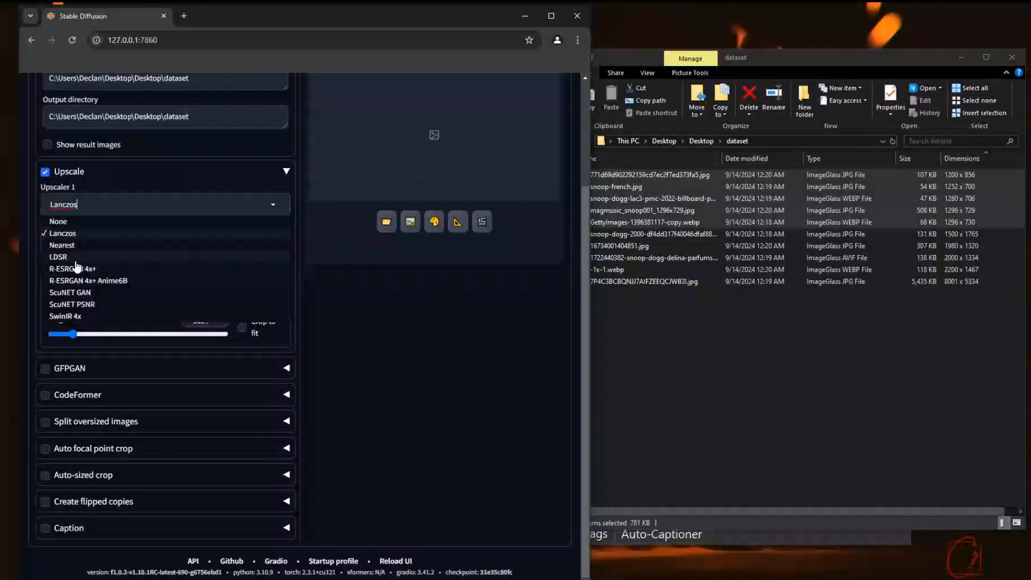
left_click(458, 351)
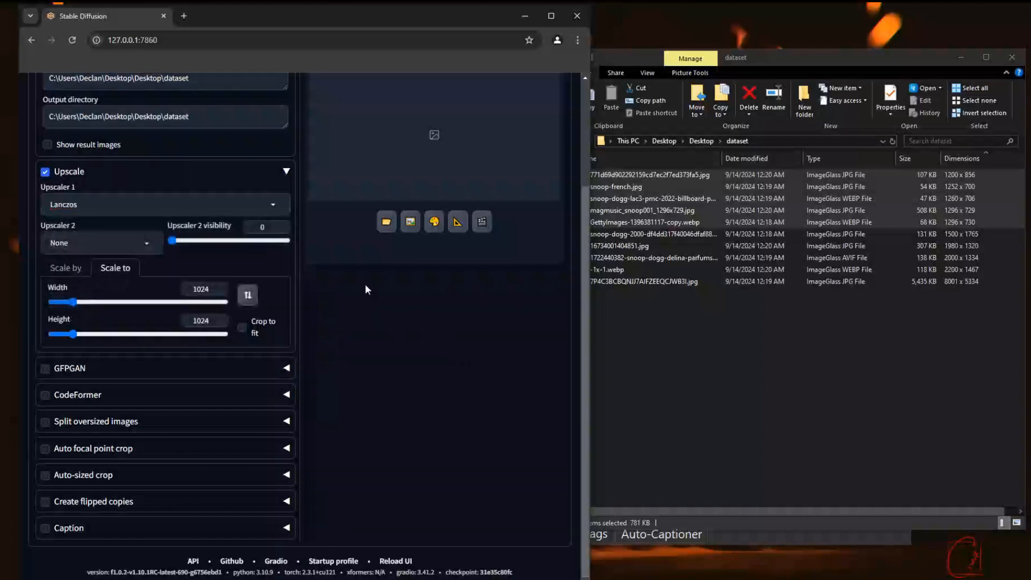
Enable captioning with Deepbooru and run the batch on the dataset directory
left_click(45, 528)
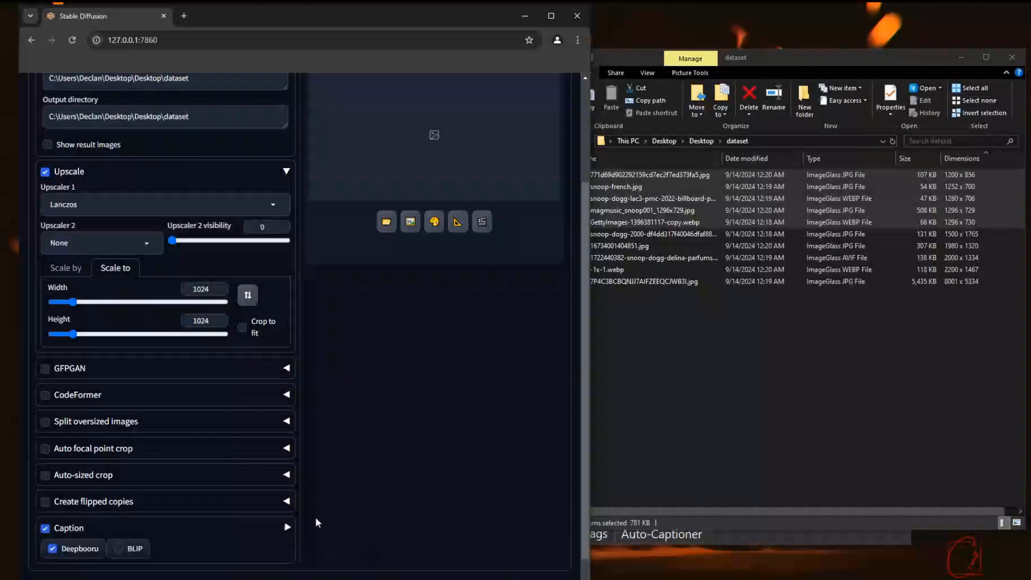
scroll(73, 543, "down", 1)
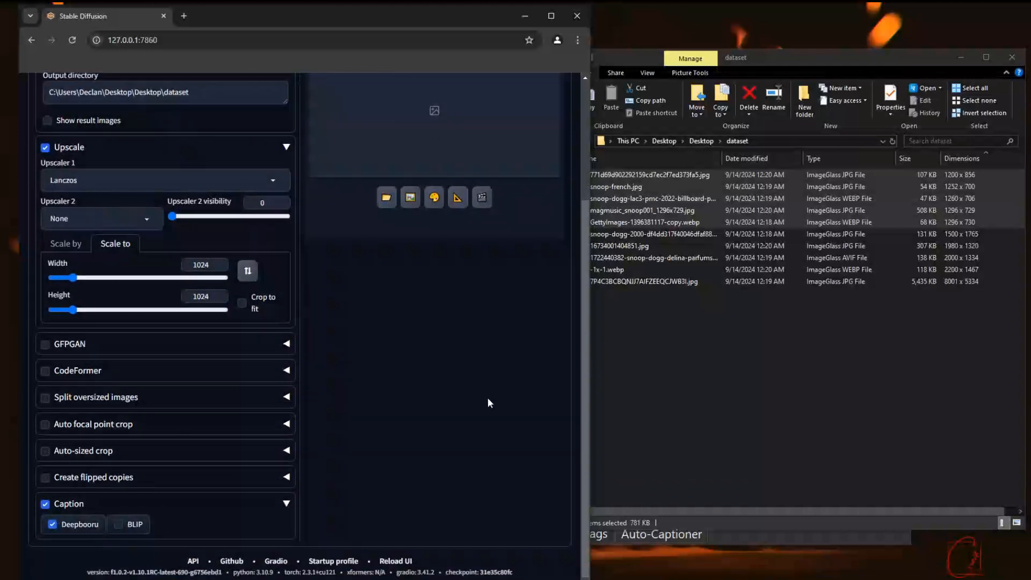
scroll(488, 397, "up", 3)
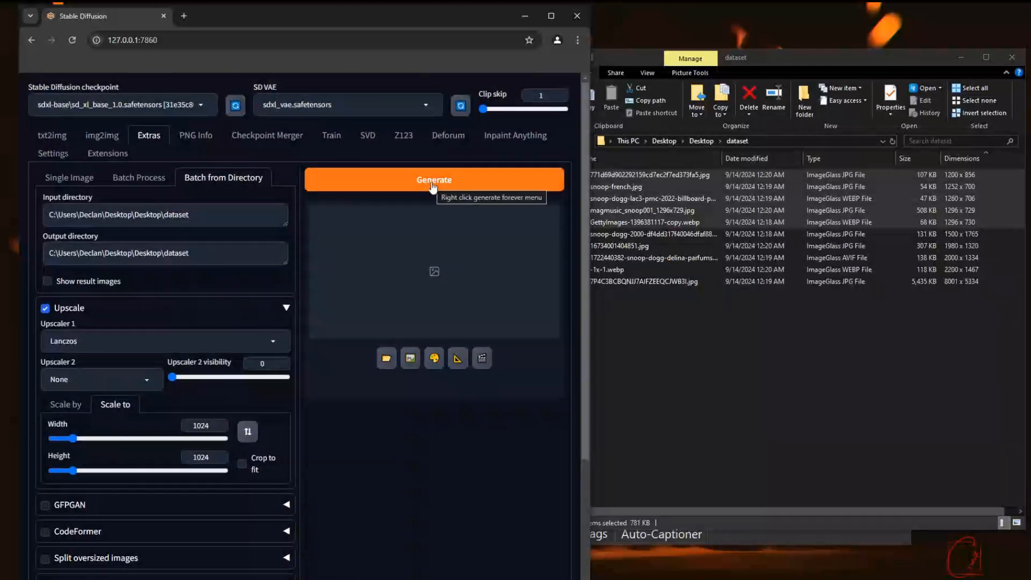
left_click(433, 183)
Look through the dataset folder sorted by name to compare the original images with the generated PNG and text files
left_click(745, 380)
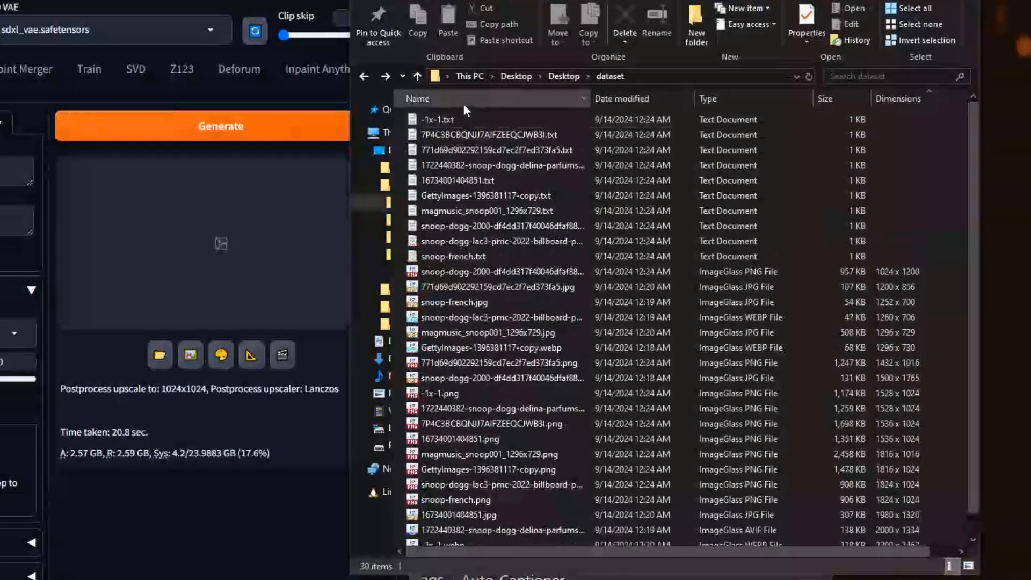
left_click(628, 160)
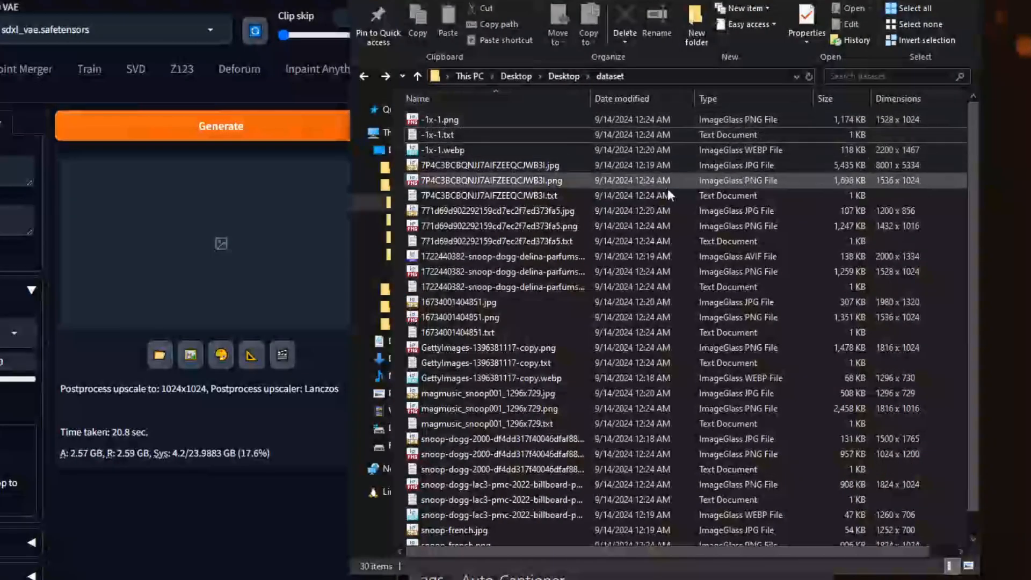
scroll(704, 226, "down", 1)
scroll(585, 462, "up", 1)
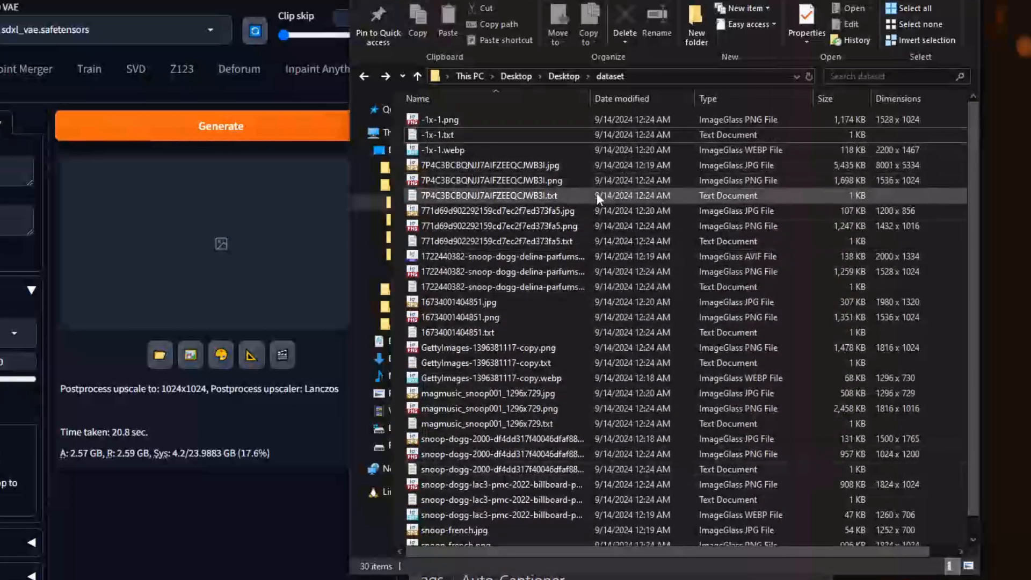
Sort the dataset folder by type and delete the original AVIF, JPG and WEBP images
left_click(745, 99)
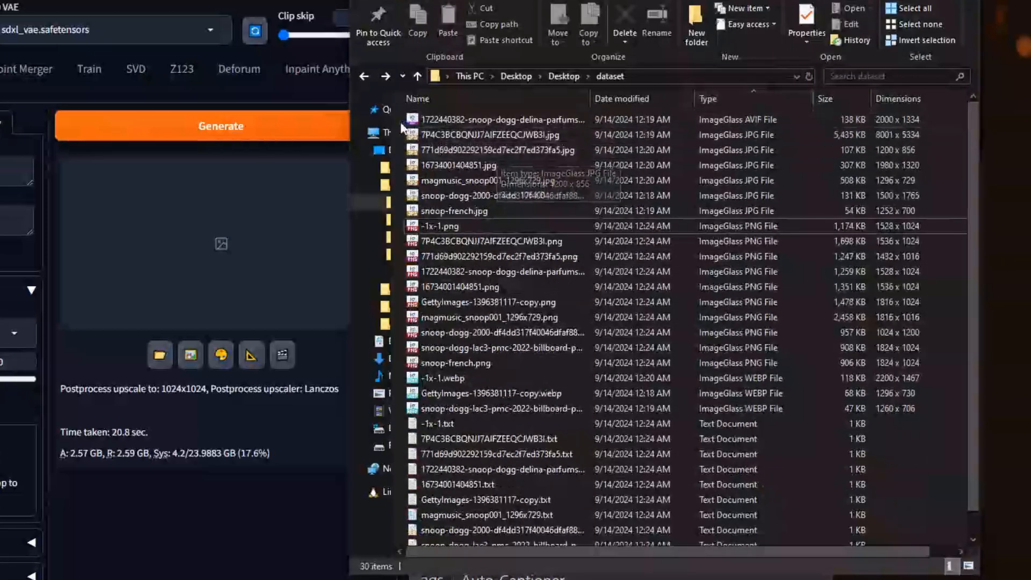
left_click_drag(424, 114, 452, 212)
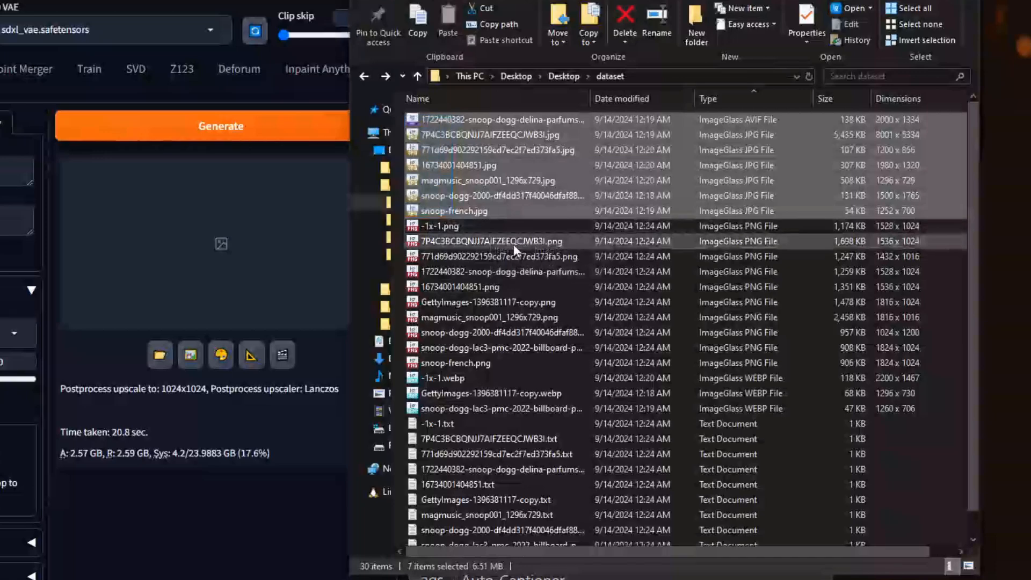
key("Delete")
left_click_drag(425, 266, 437, 310)
key("Delete")
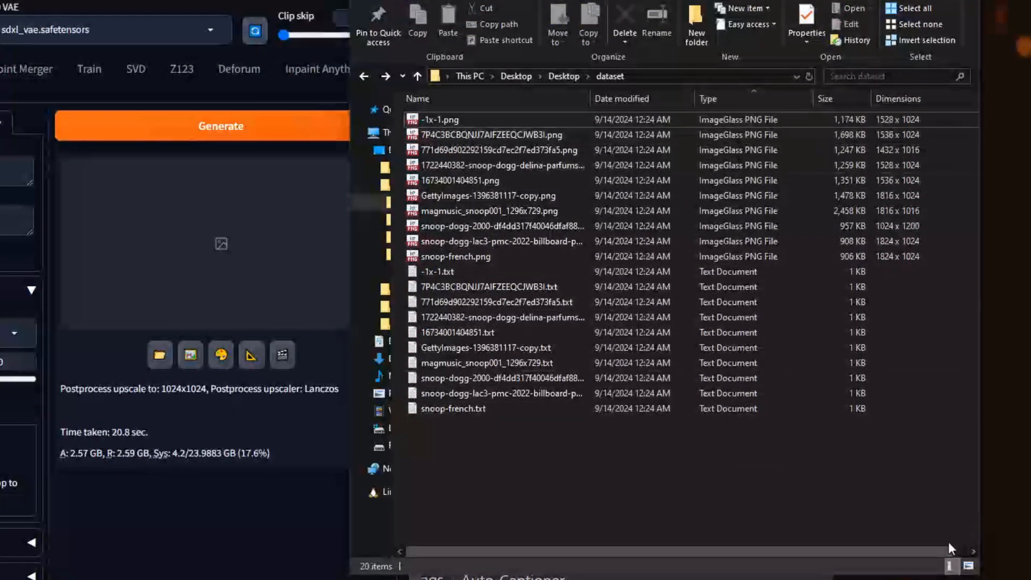
Show the dataset folder as thumbnails sorted by name and examine the caption in -1x-1.txt alongside its image
left_click(495, 101)
left_click(969, 567)
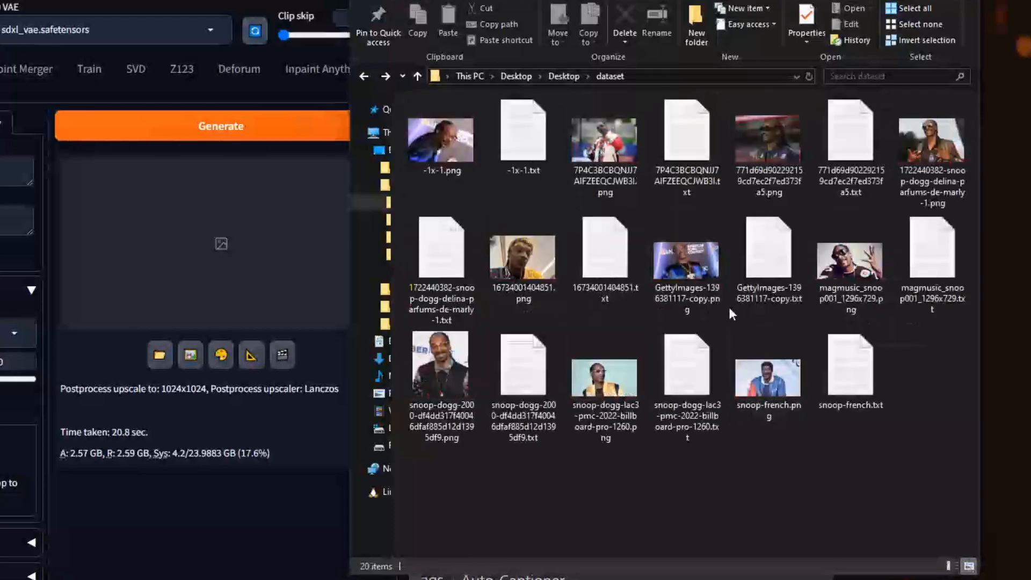
left_click(510, 121)
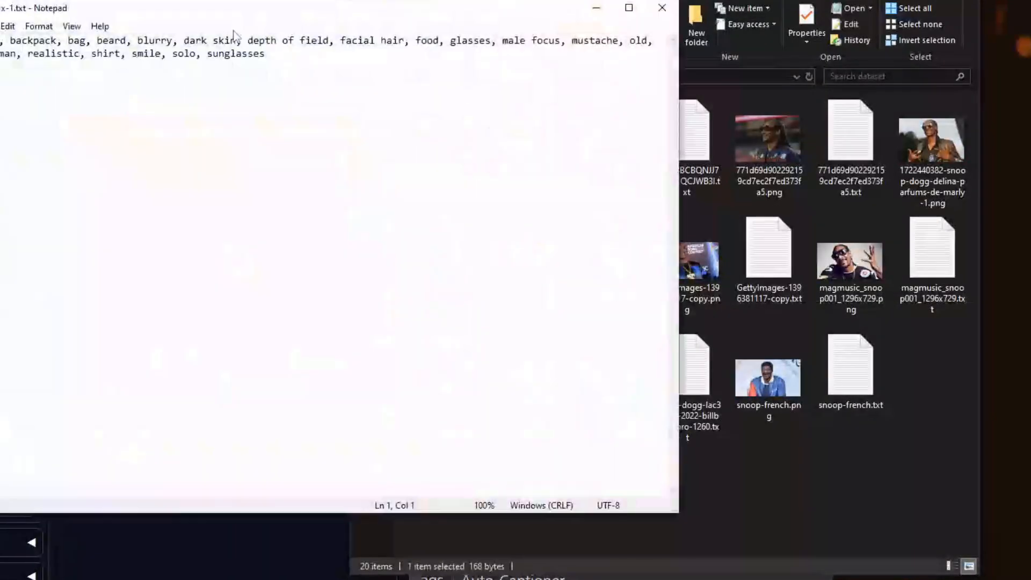
left_click_drag(230, 11, 444, 201)
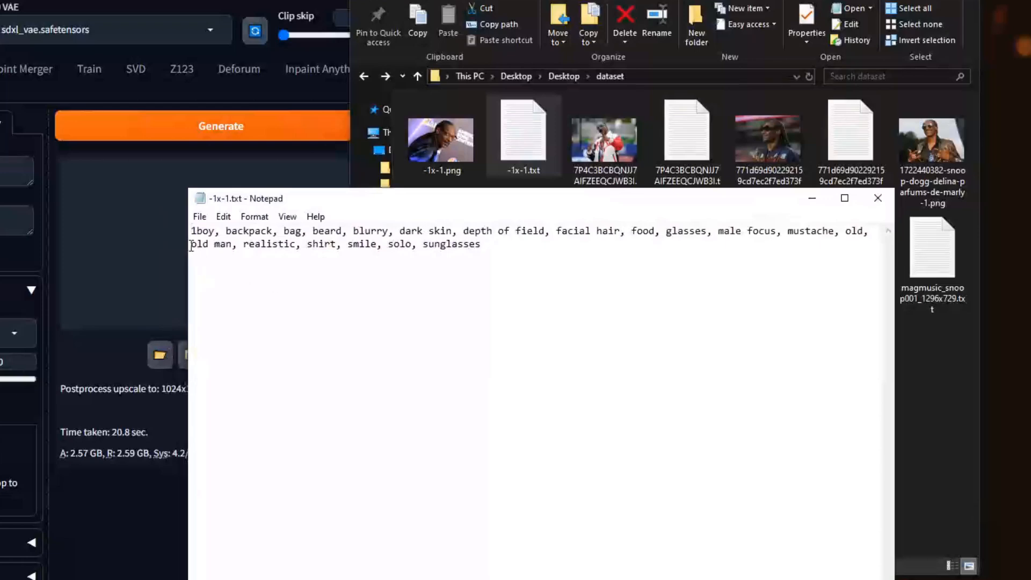
left_click_drag(191, 231, 342, 232)
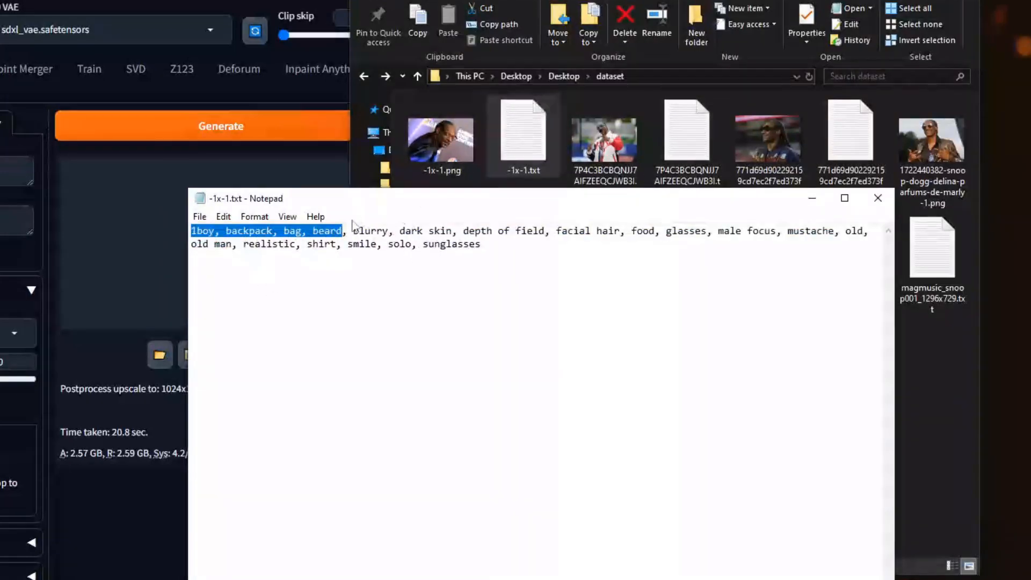
double_click(460, 151)
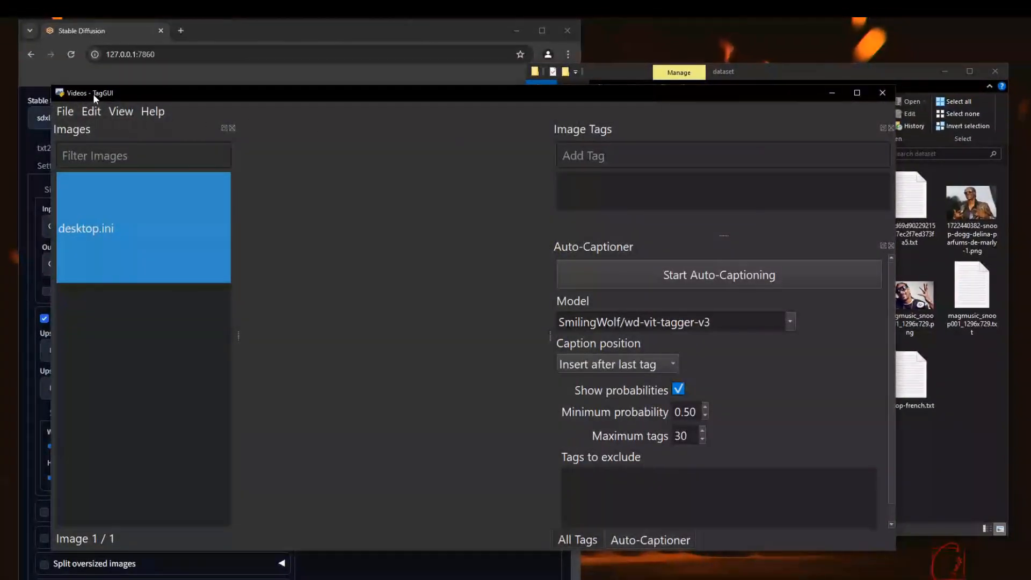
Load the dataset directory into TagGUI, browse its captioned images, and put the browser window away
left_click(65, 111)
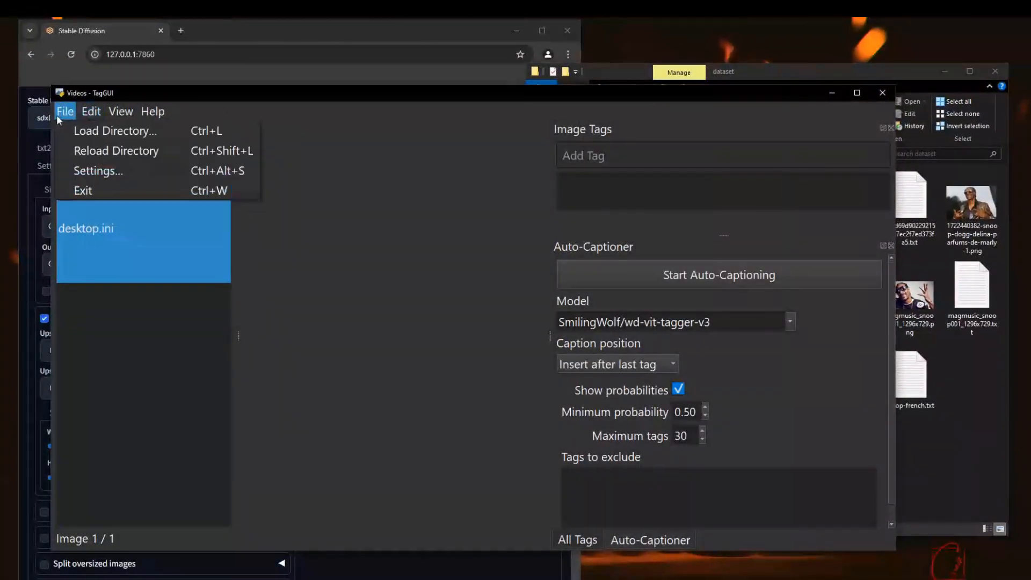
left_click(102, 131)
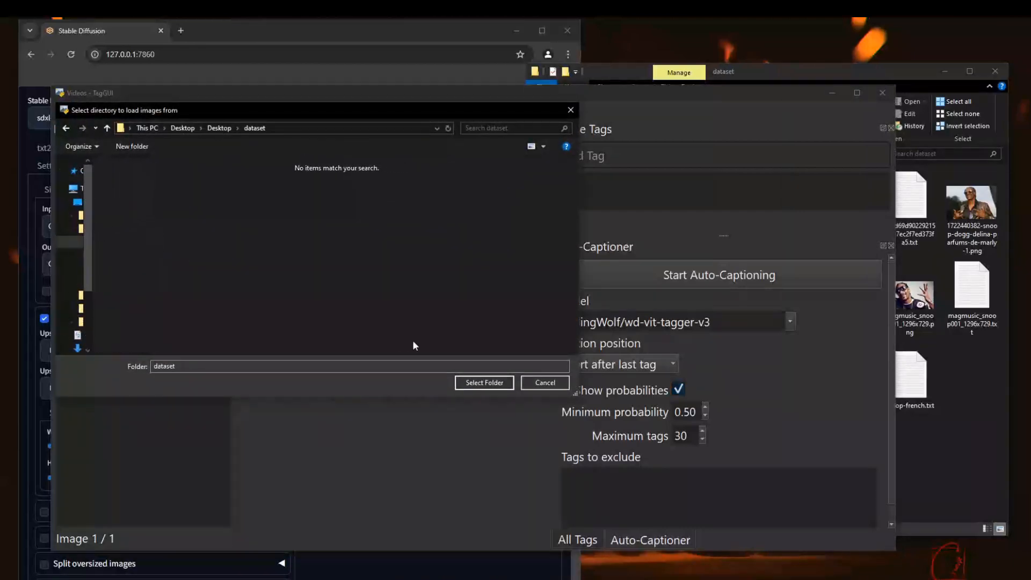
left_click(498, 383)
scroll(174, 188, "down", 8)
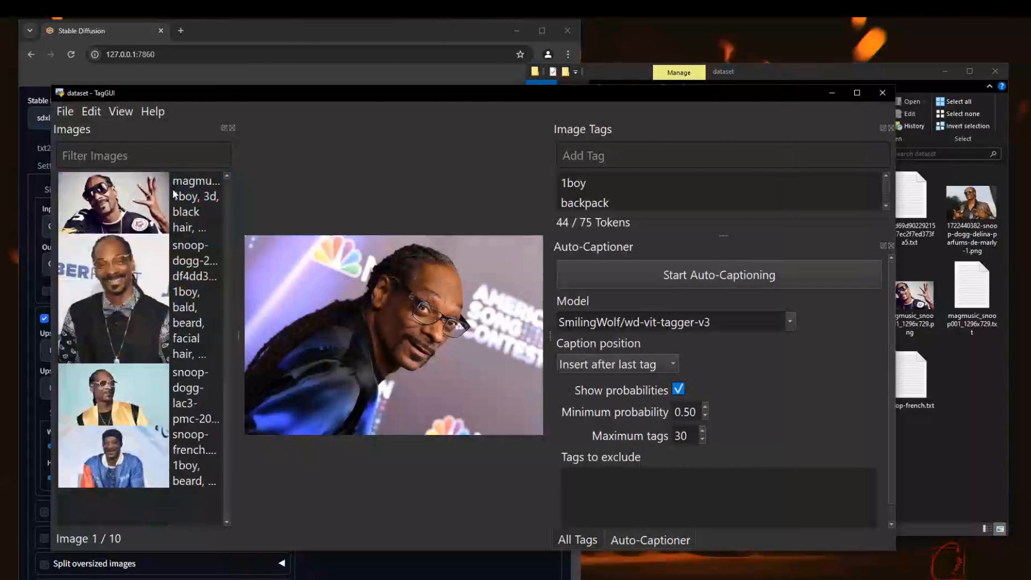
scroll(171, 242, "up", 8)
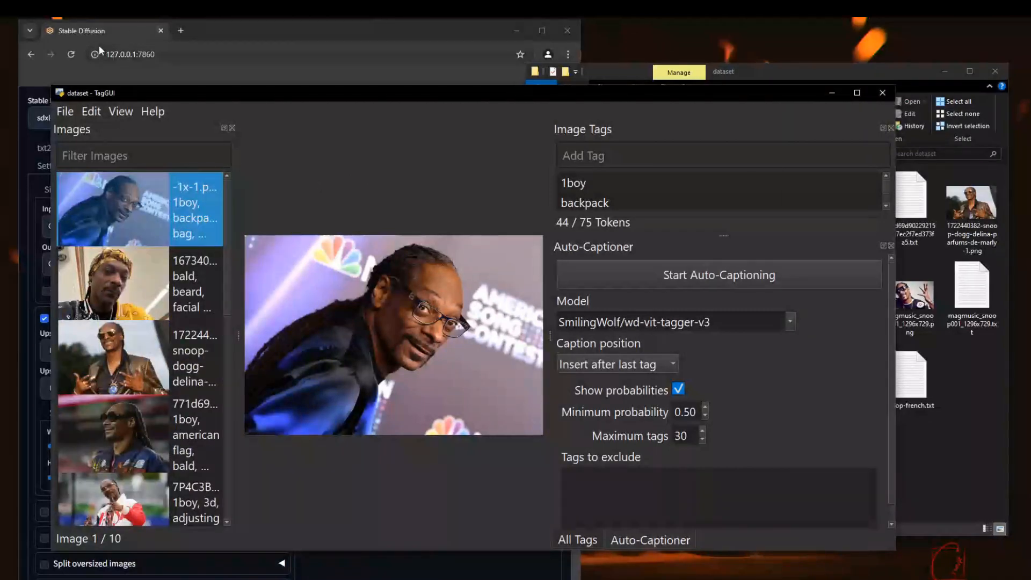
left_click(114, 35)
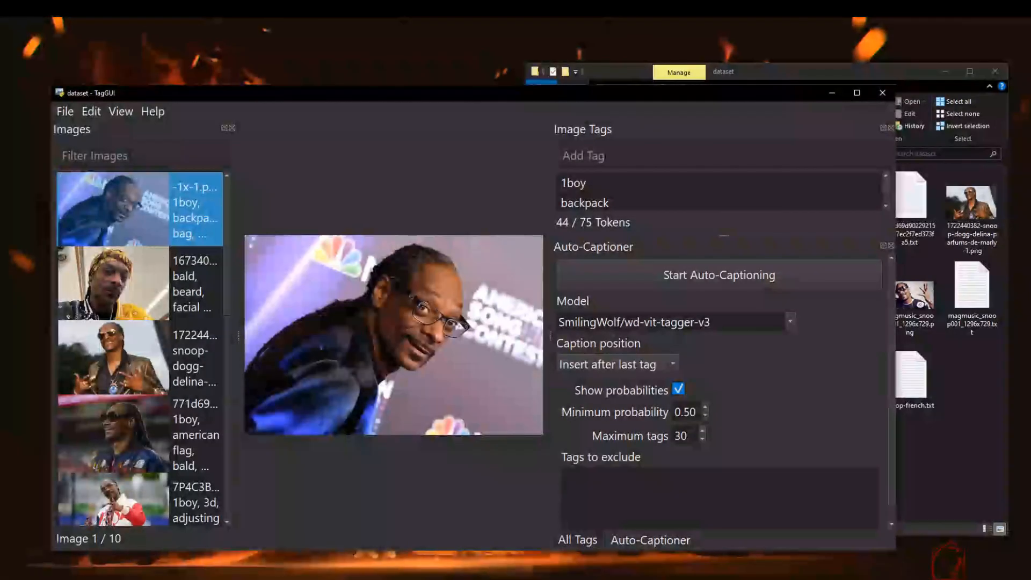
left_click_drag(282, 94, 269, 57)
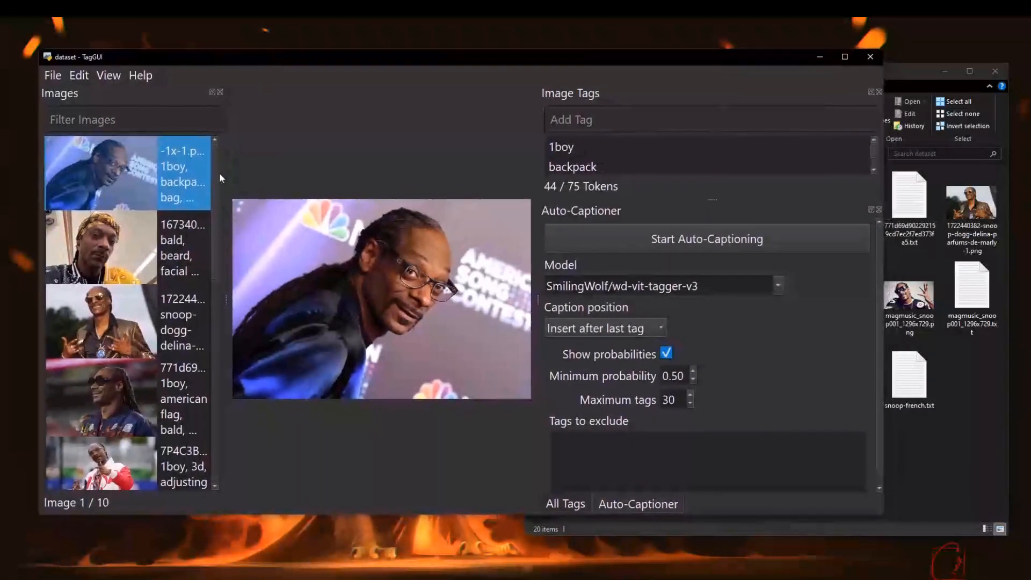
Show the list of all tags and keep the tag click action on Filter images for tag
left_click(577, 508)
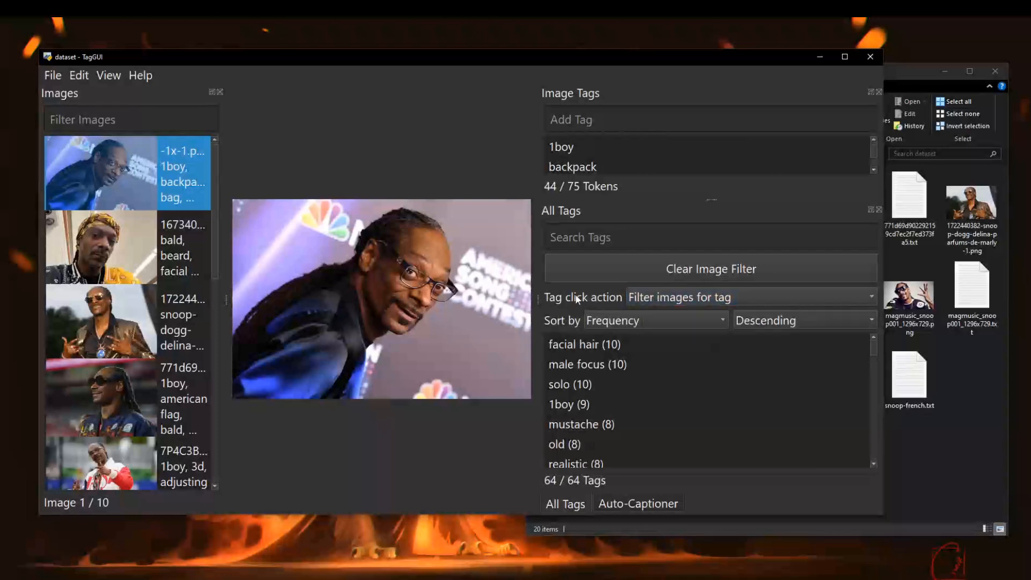
left_click(636, 297)
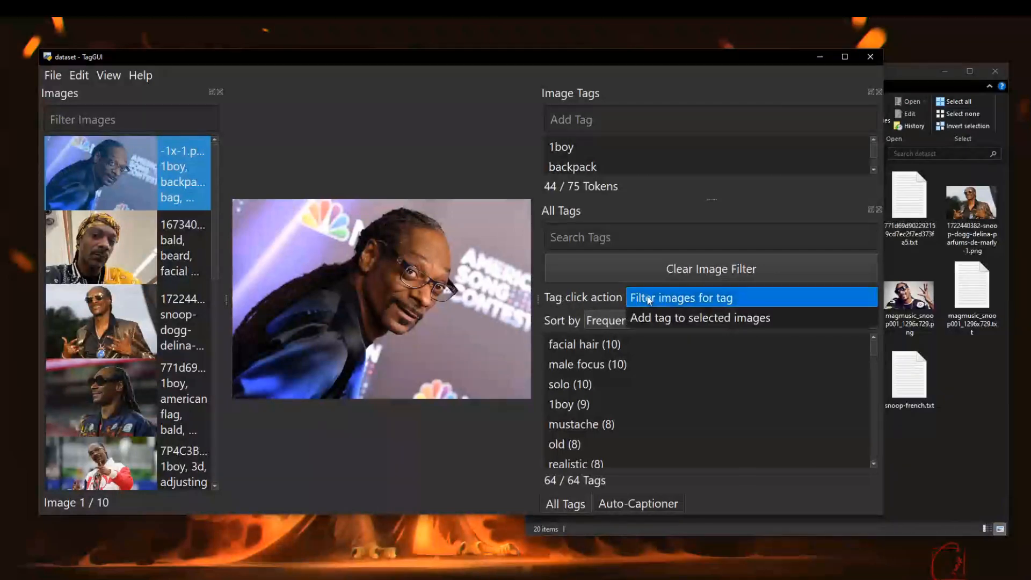
left_click(698, 300)
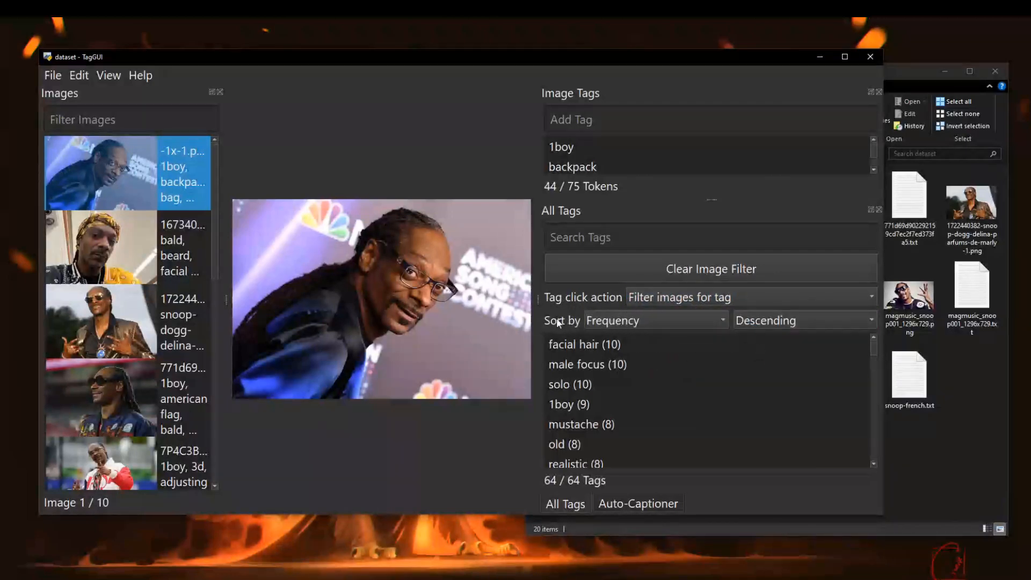
View all tags sorted by ascending frequency and restore the descending order
left_click(799, 326)
left_click(771, 299)
scroll(782, 369, "down", 4)
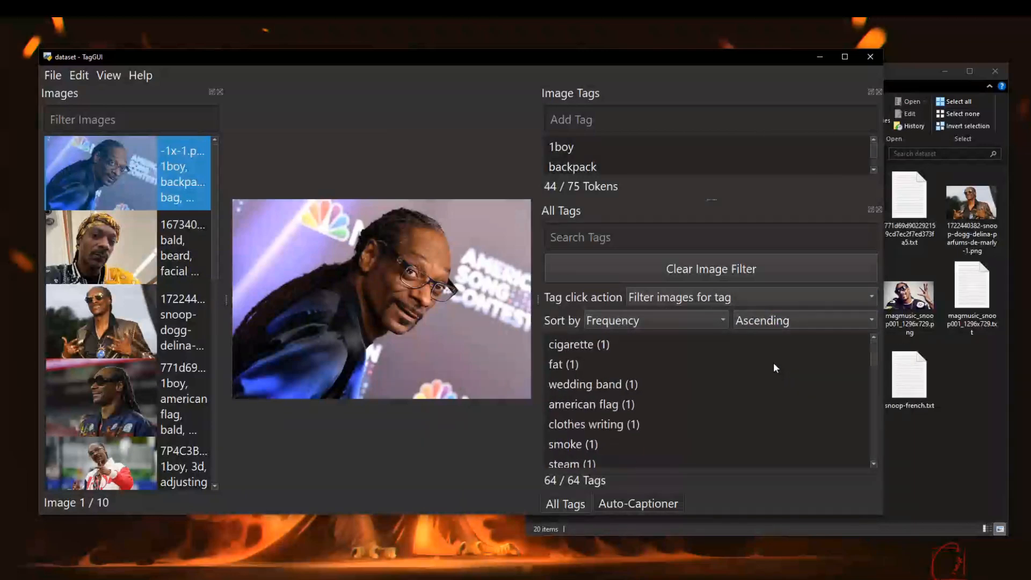
scroll(779, 364, "up", 5)
left_click(778, 320)
left_click(778, 341)
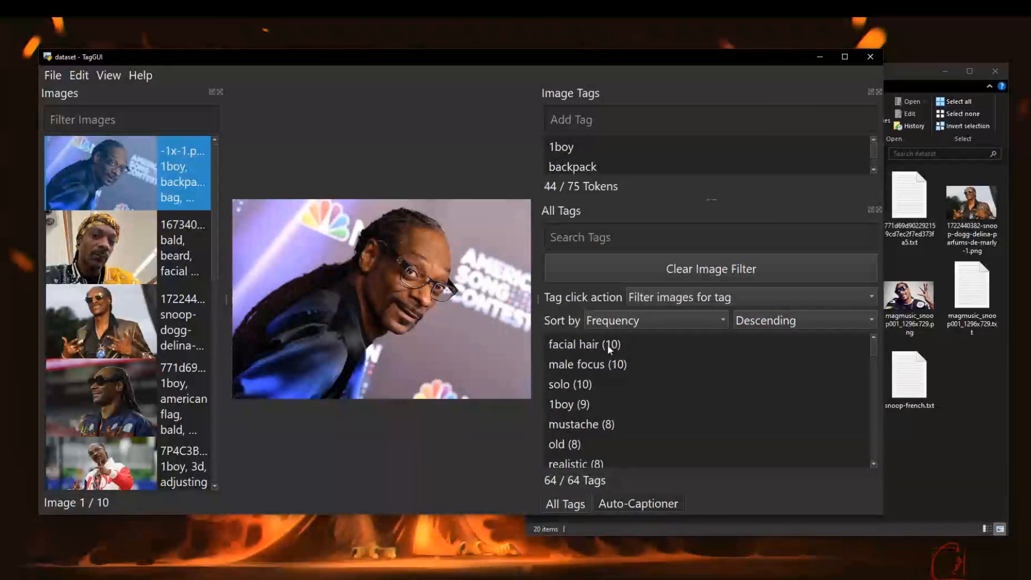
Delete all instances of the tags solo and 1boy from the dataset
left_click(575, 386)
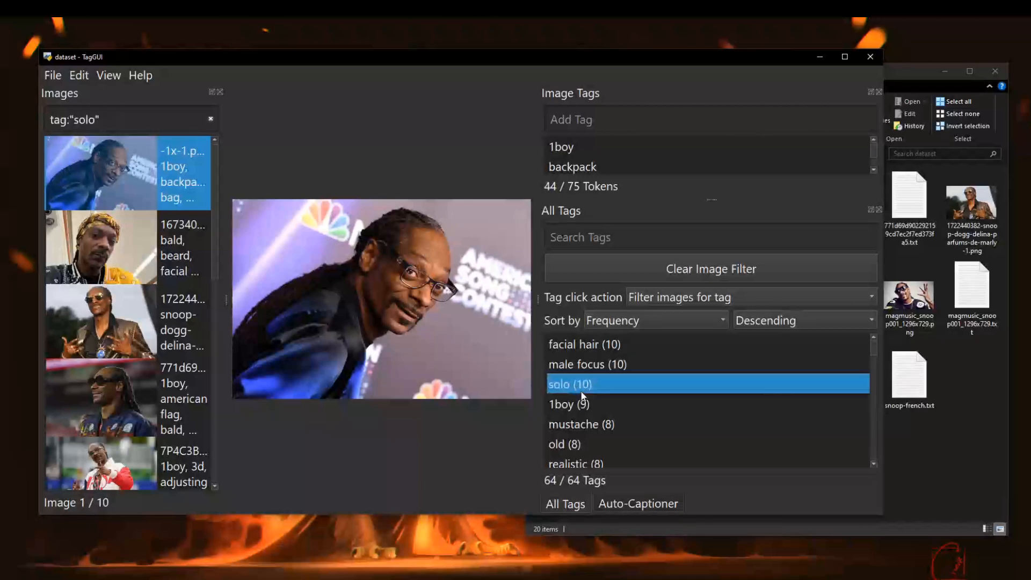
key("Delete")
key("Return")
left_click(586, 385)
key("Delete")
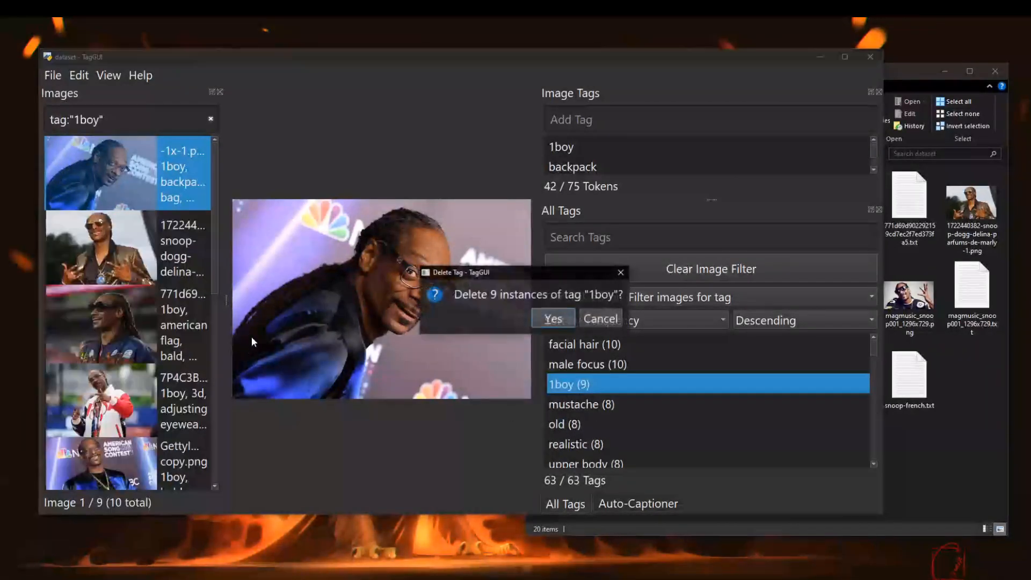
key("Return")
Delete all instances of the tags realistic and 3d from the dataset
left_click(588, 427)
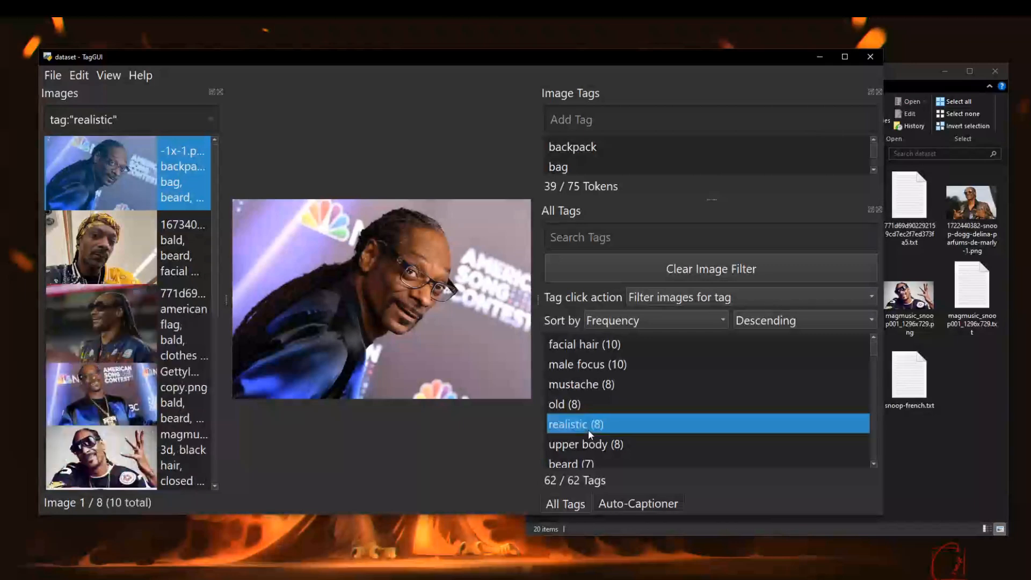
key("Delete")
key("Return")
scroll(612, 350, "down", 1)
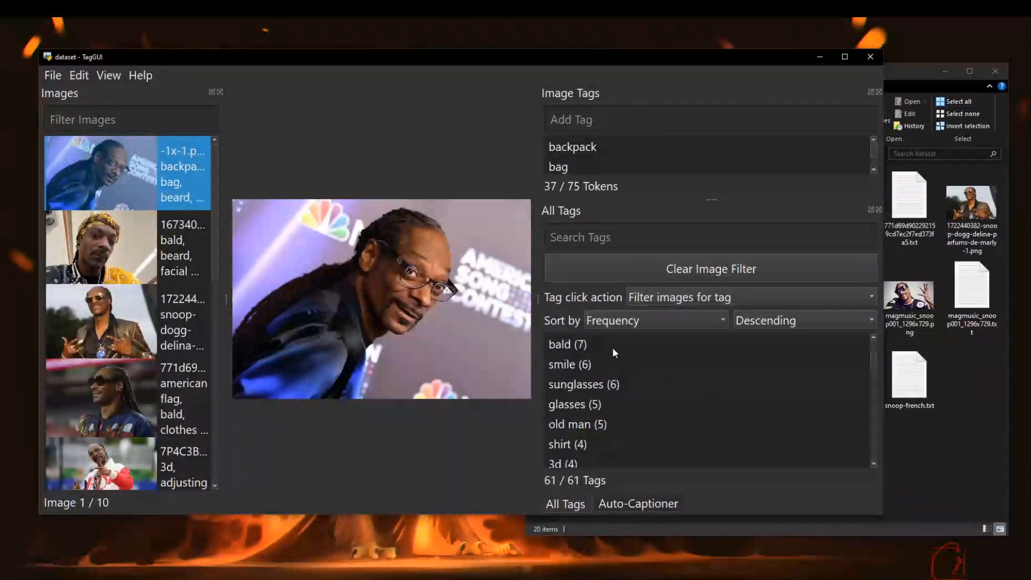
scroll(611, 361, "down", 1)
left_click(589, 401)
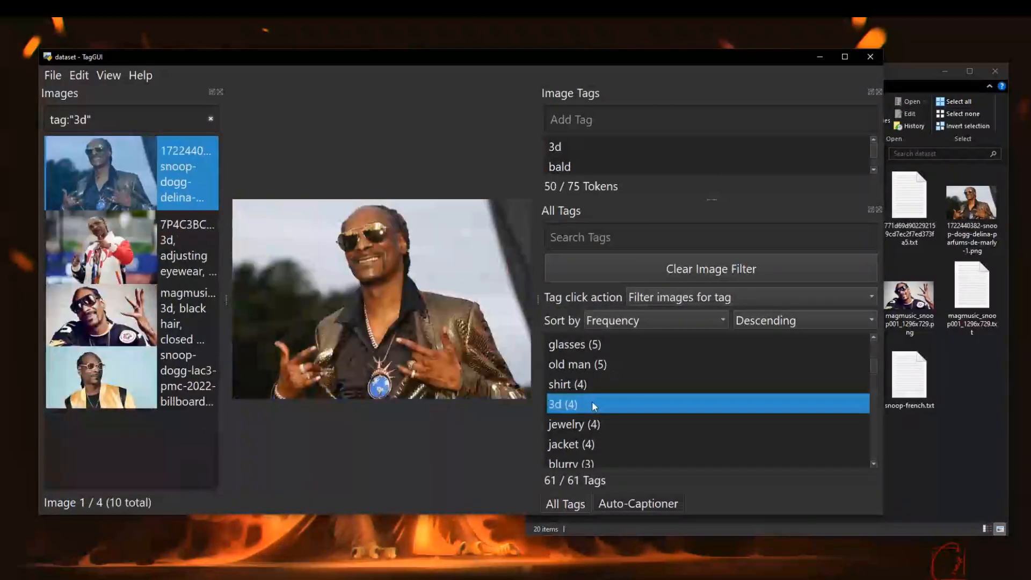
key("Delete")
key("Return")
Look through the frequency-sorted tags and delete all instances of the photo \(medium\) tag
scroll(644, 394, "down", 1)
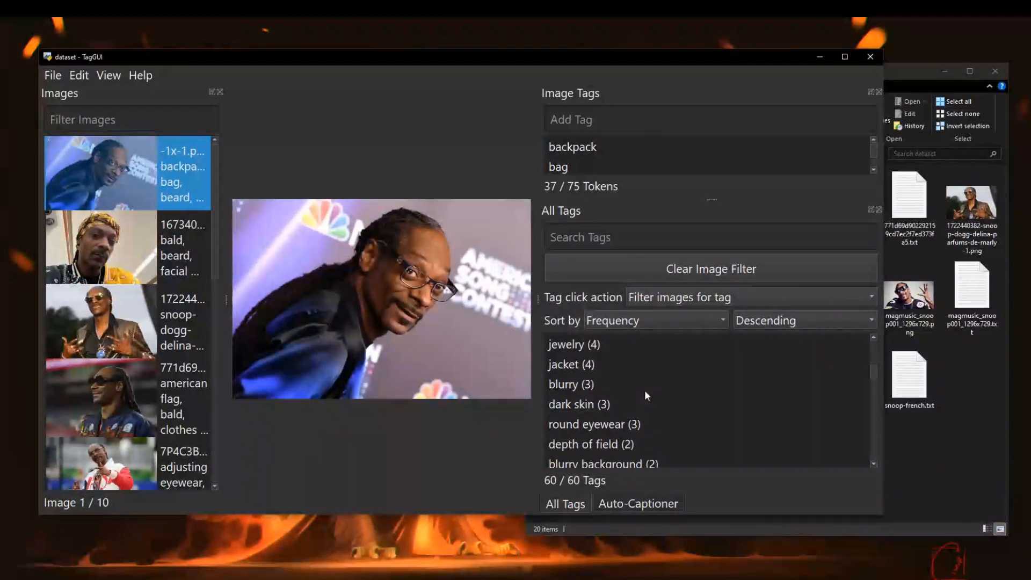
scroll(639, 391, "up", 4)
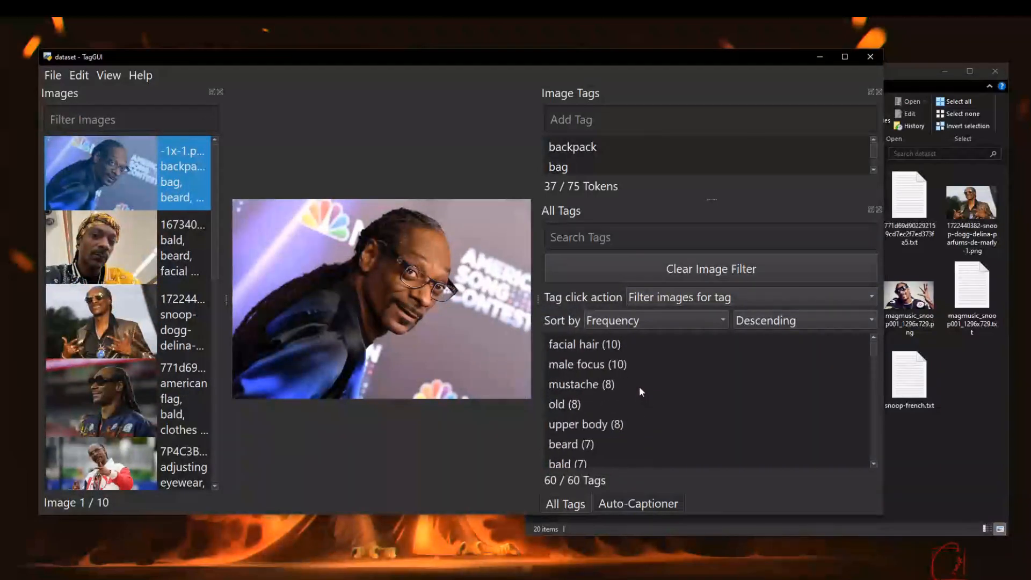
scroll(639, 387, "down", 1)
scroll(638, 386, "up", 1)
scroll(636, 381, "down", 1)
scroll(636, 378, "down", 2)
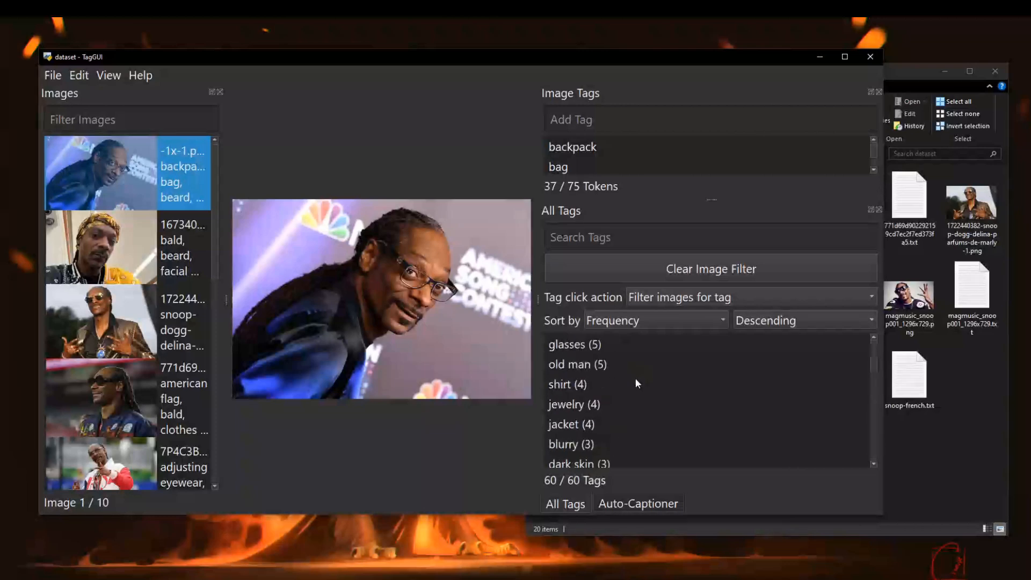
scroll(636, 383, "down", 2)
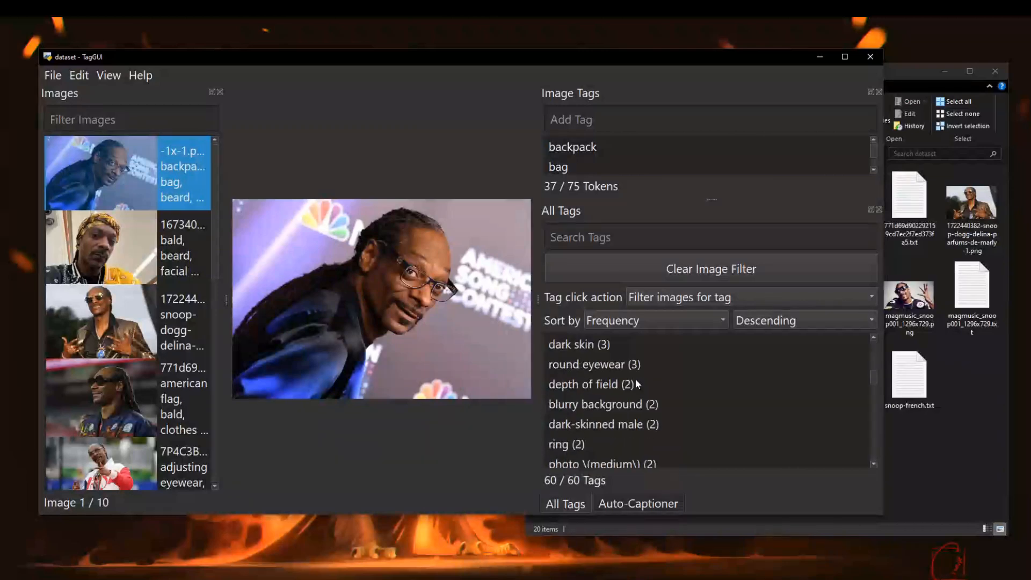
scroll(636, 383, "down", 1)
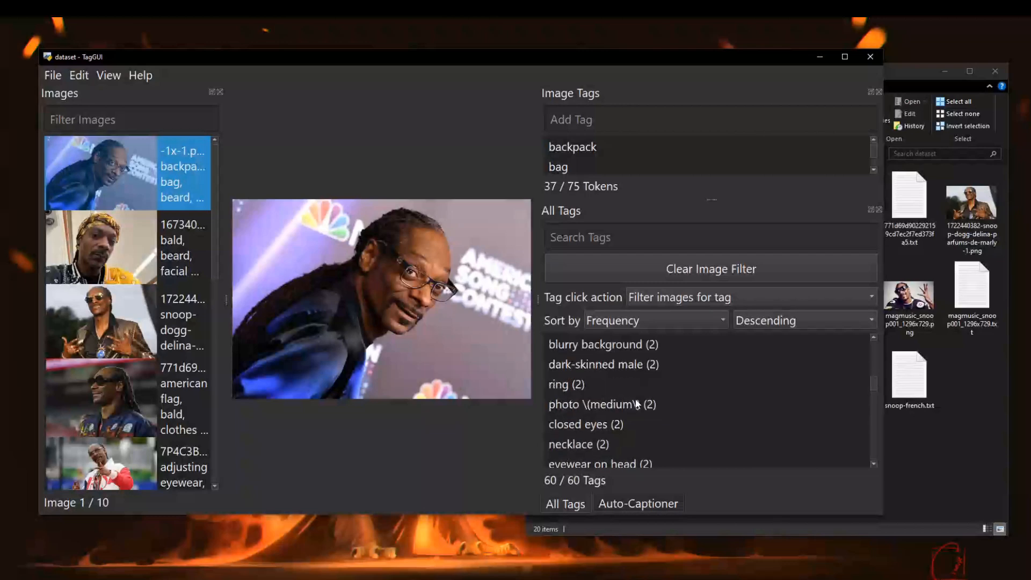
left_click(562, 407)
key("Delete")
key("Return")
Delete the tags cosplay photo and photo background found among the least frequent tags
scroll(709, 396, "down", 1)
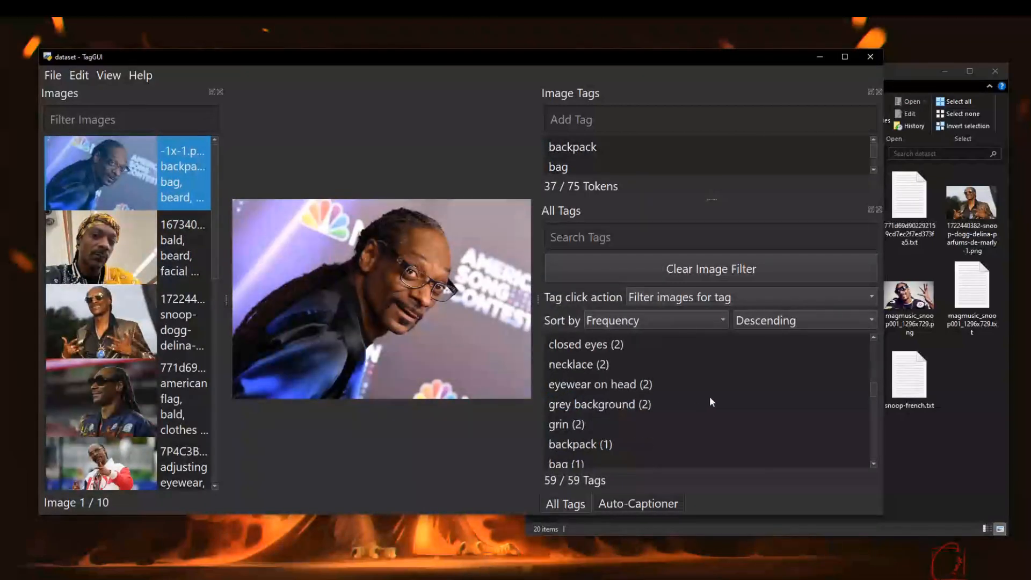
scroll(704, 386, "down", 1)
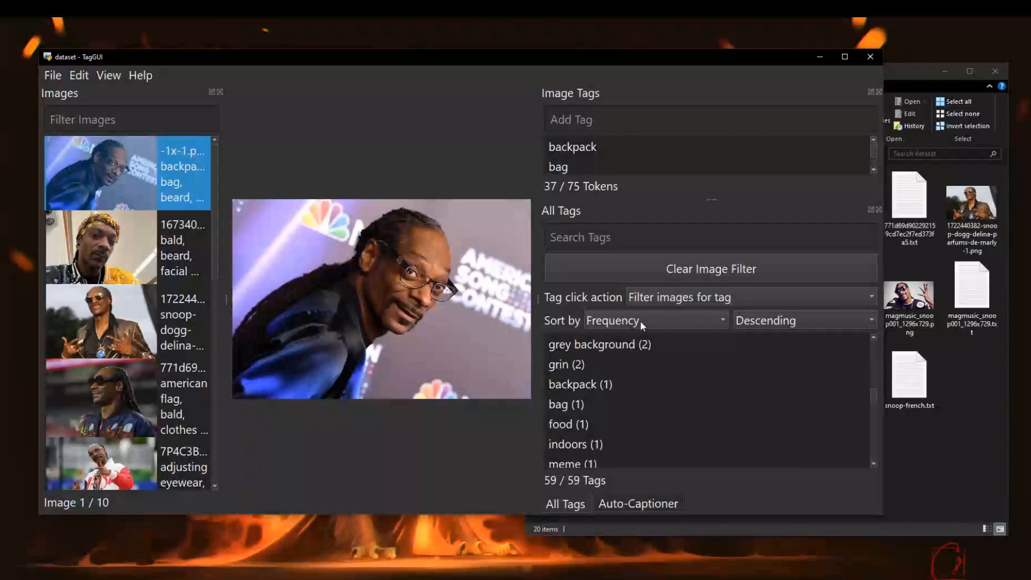
scroll(645, 352, "down", 3)
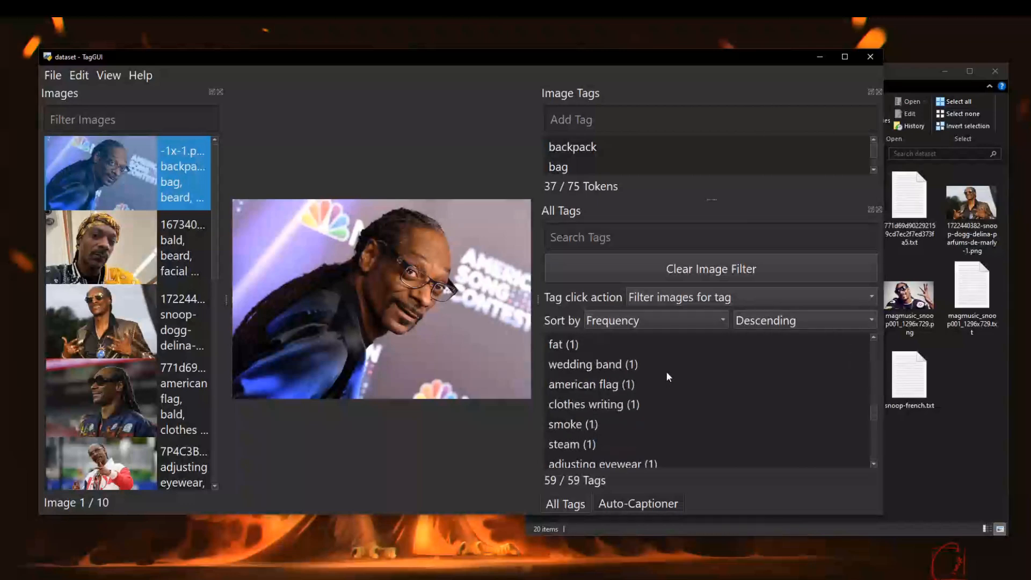
scroll(671, 371, "down", 2)
left_click(591, 407)
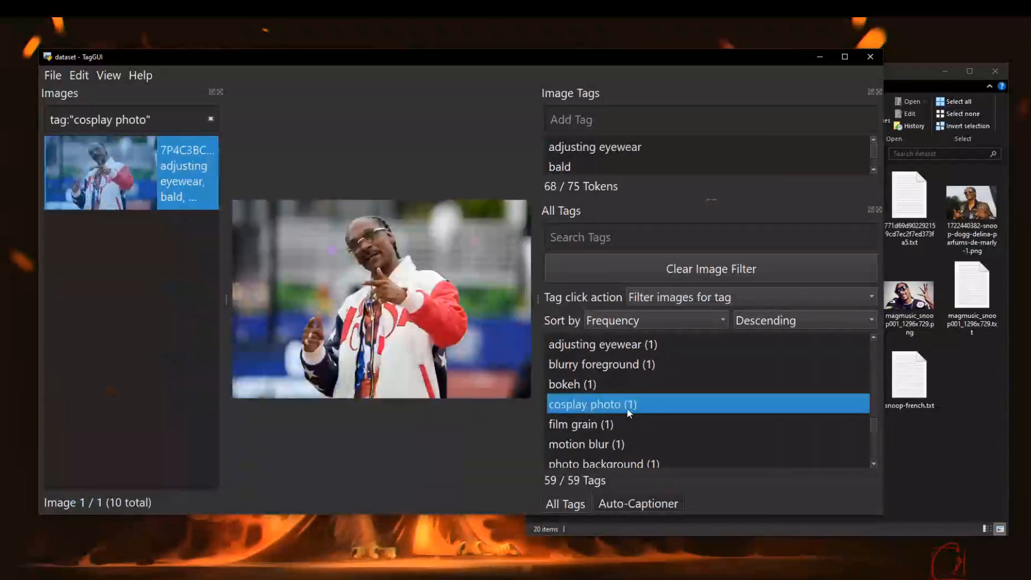
key("Delete")
key("Return")
scroll(646, 399, "down", 1)
left_click(648, 391)
key("Delete")
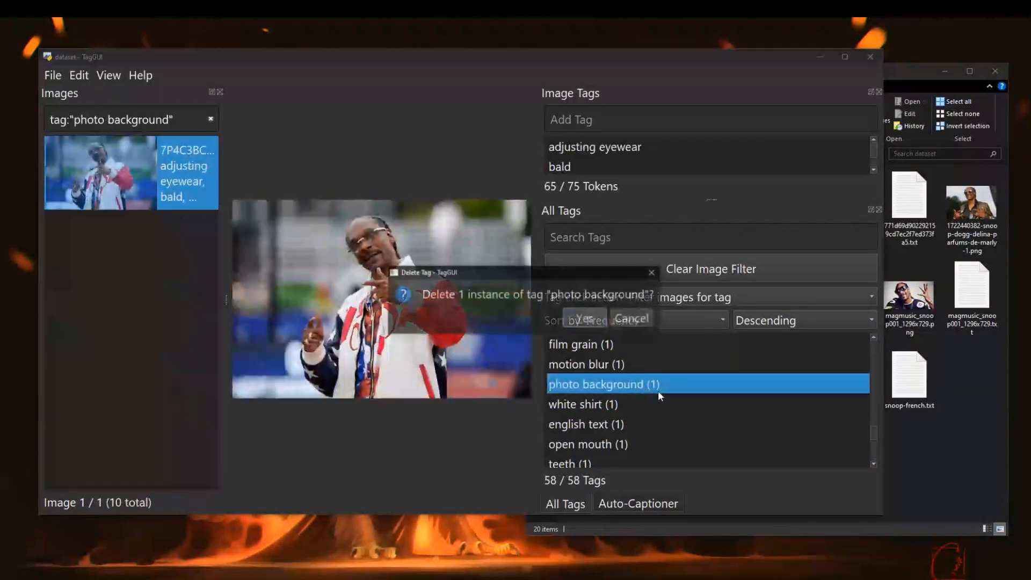
key("Return")
Check the images tagged blue background and gradient background against their tags
scroll(683, 424, "down", 1)
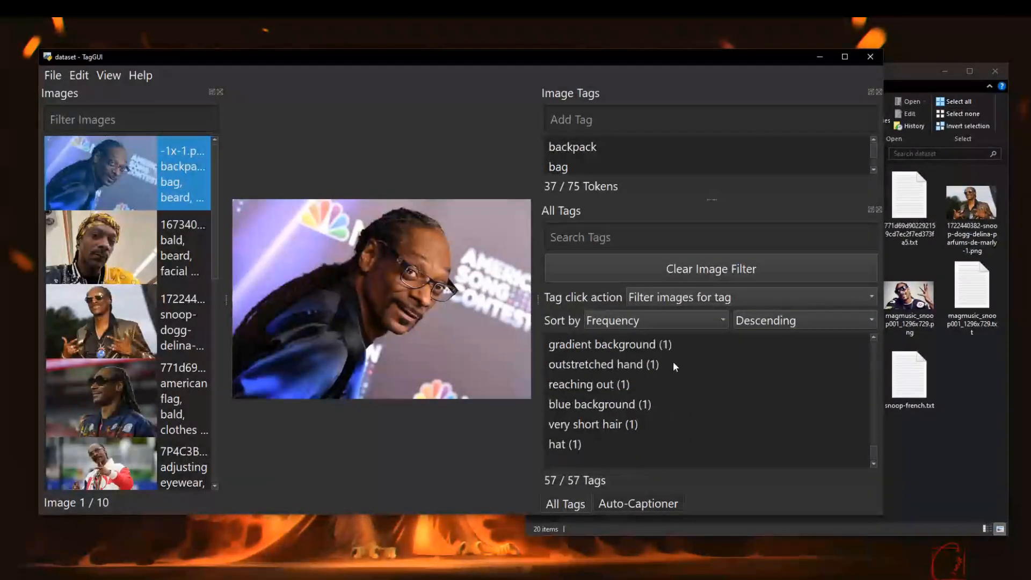
left_click(630, 405)
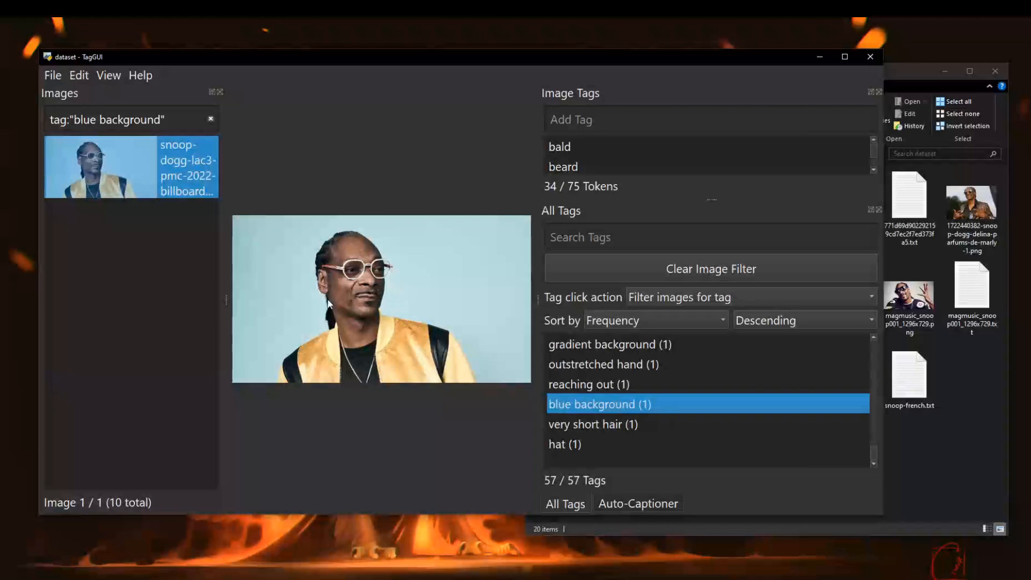
left_click(654, 348)
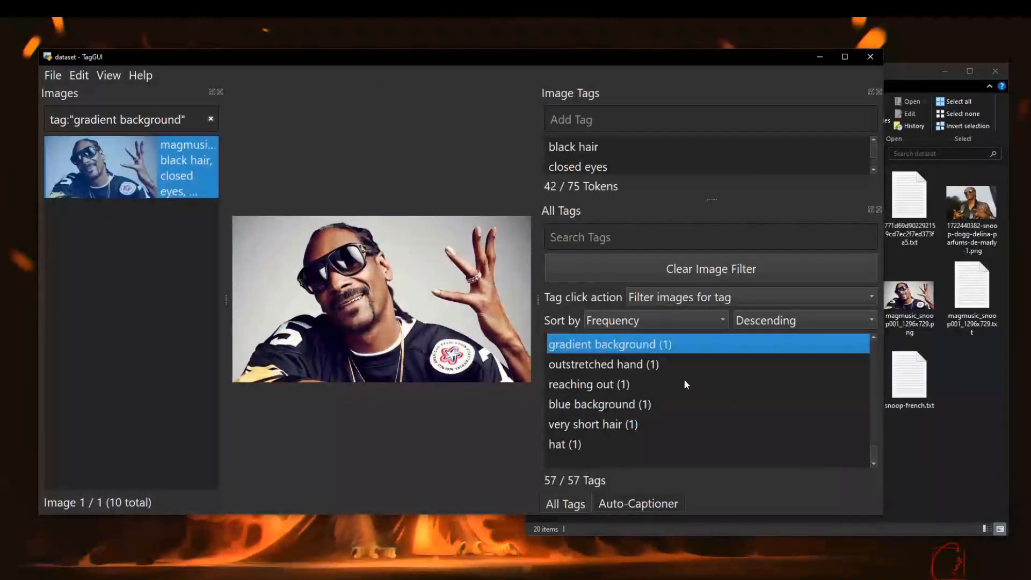
Delete the tags motion blur and bokeh from the dataset
scroll(684, 378, "up", 3)
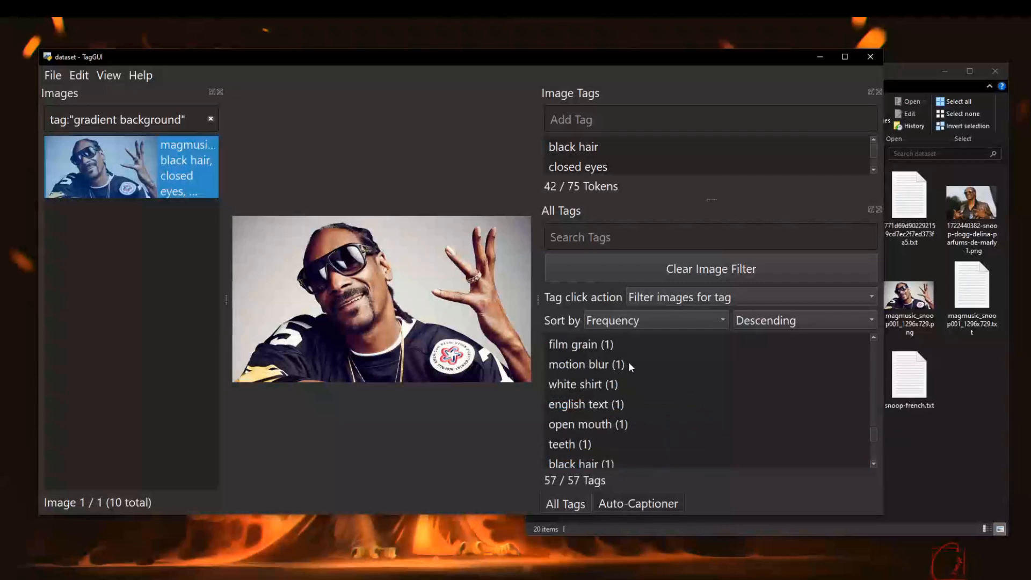
left_click(628, 363)
key("Delete")
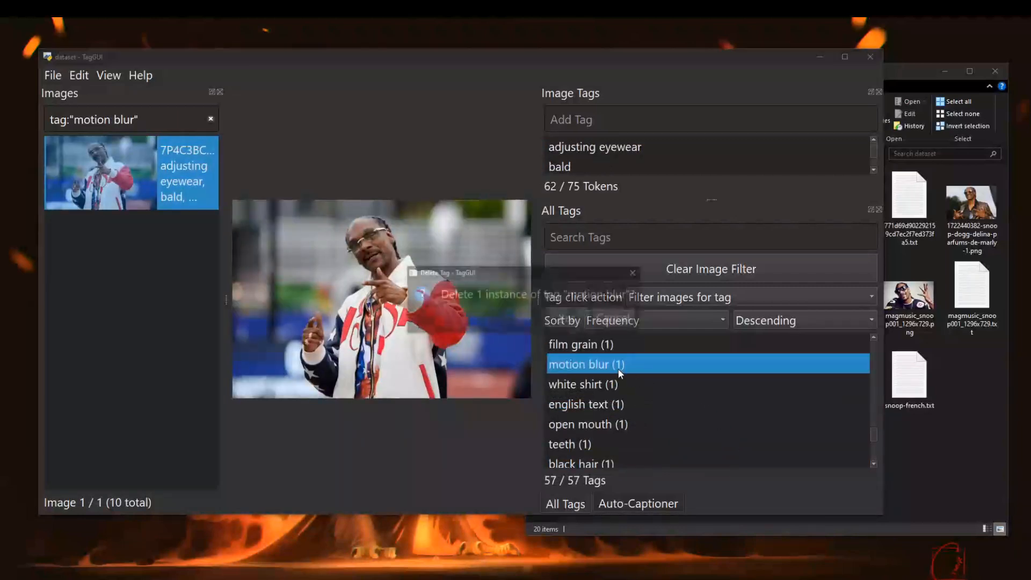
key("Return")
scroll(669, 388, "up", 2)
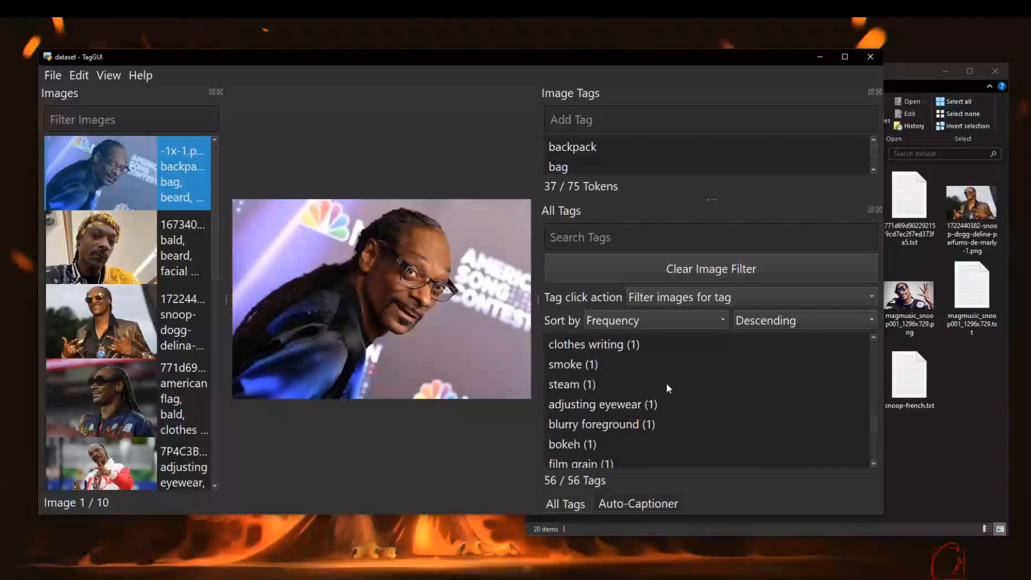
left_click(594, 444)
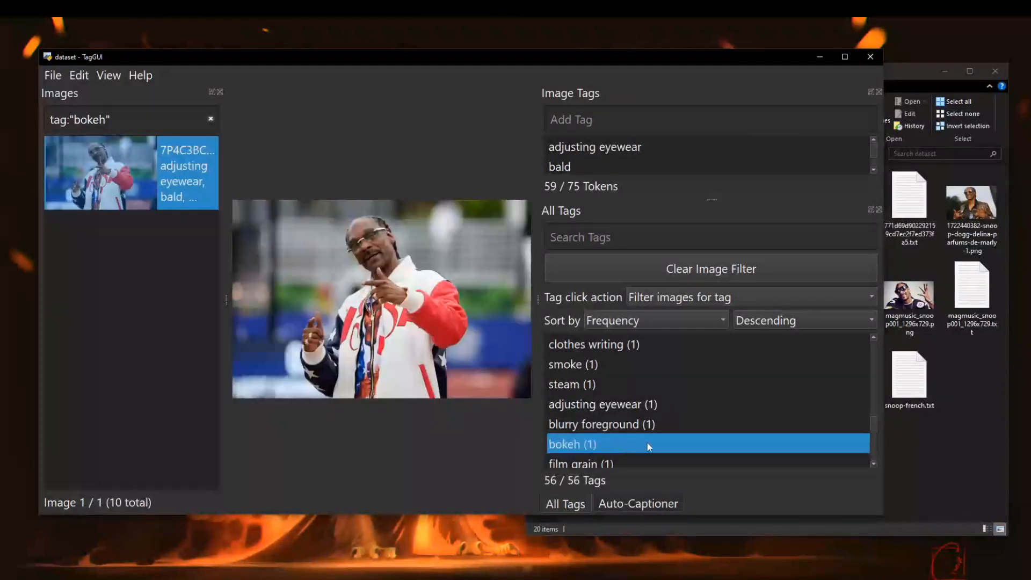
key("Delete")
key("Return")
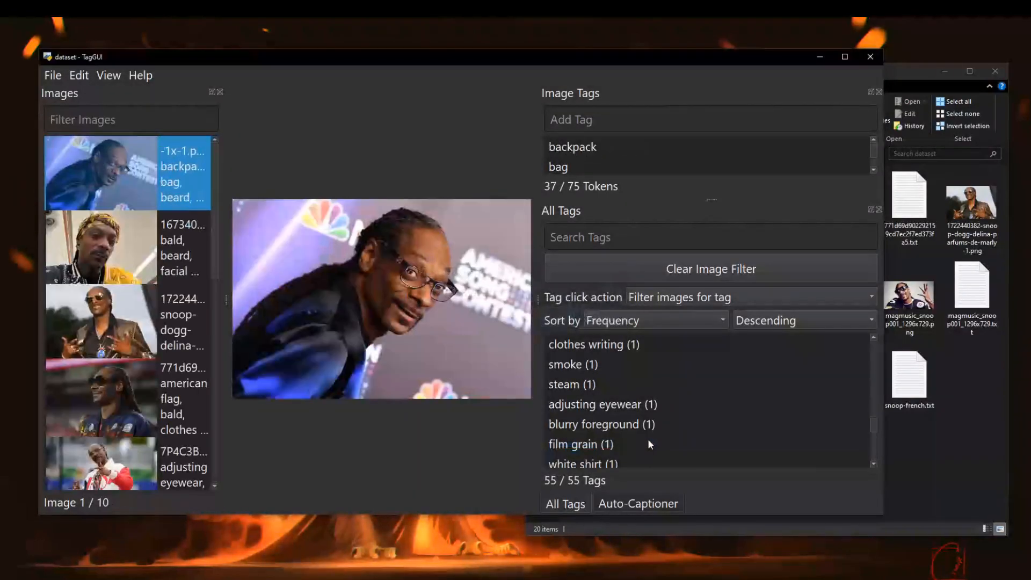
Delete the tags adjusting eyewear, steam and smoke from the dataset
left_click(662, 401)
key("Delete")
key("Return")
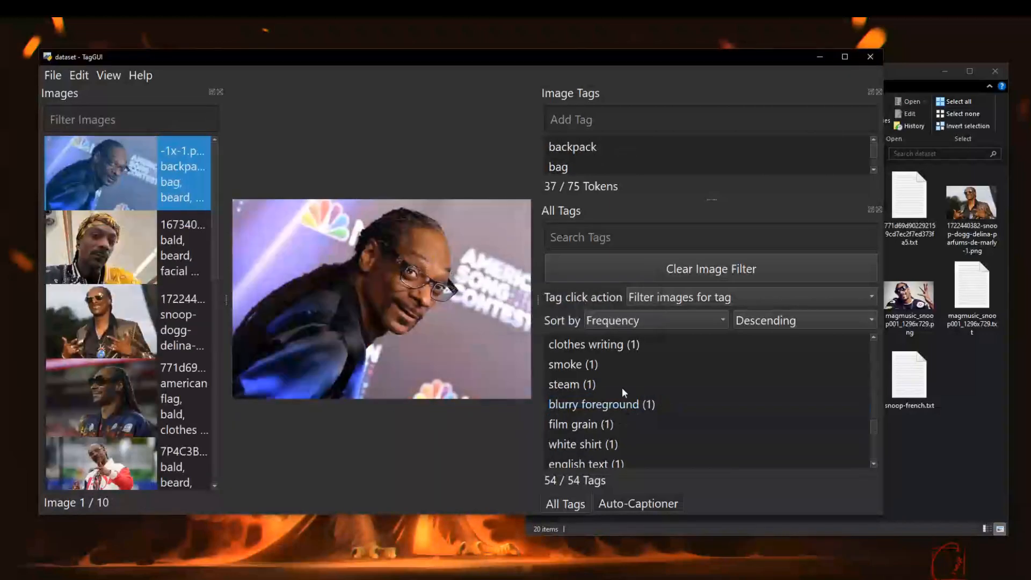
left_click(602, 385)
key("Delete")
key("Return")
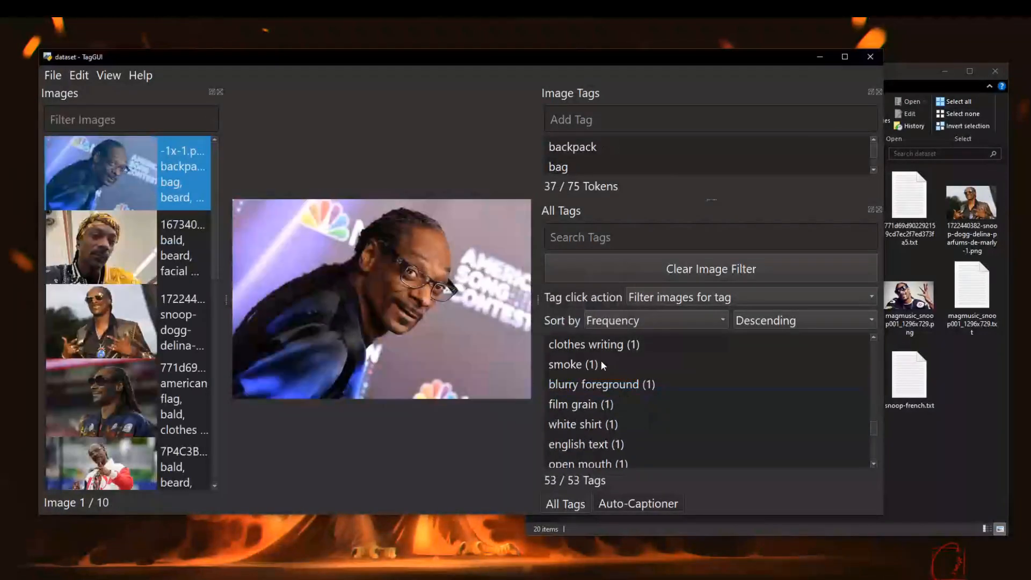
left_click(602, 364)
key("Delete")
key("Return")
Filter the images by facial hair, male focus and mustache in turn and examine which ones carry each tag
scroll(644, 366, "up", 10)
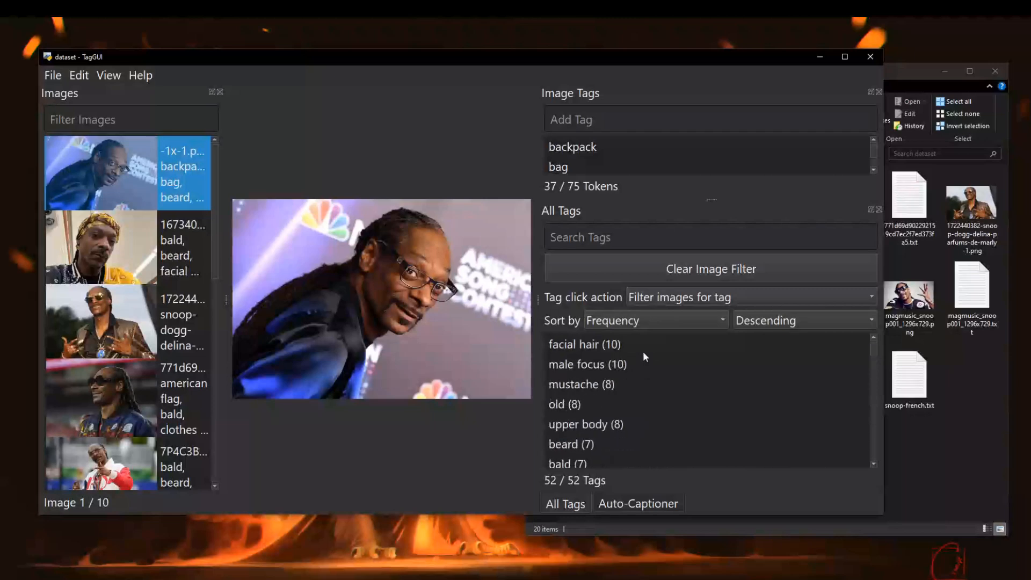
left_click(623, 349)
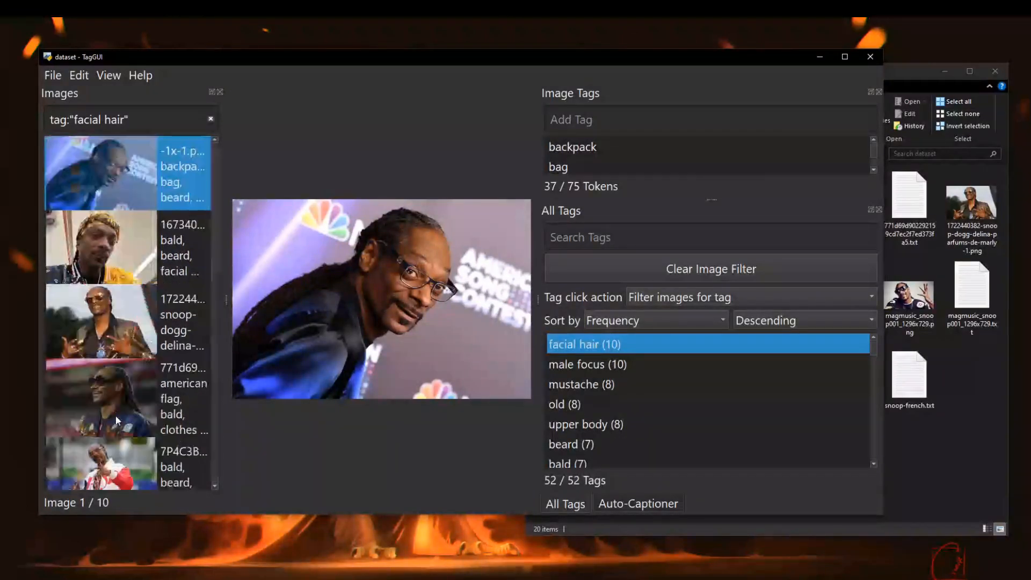
left_click(626, 365)
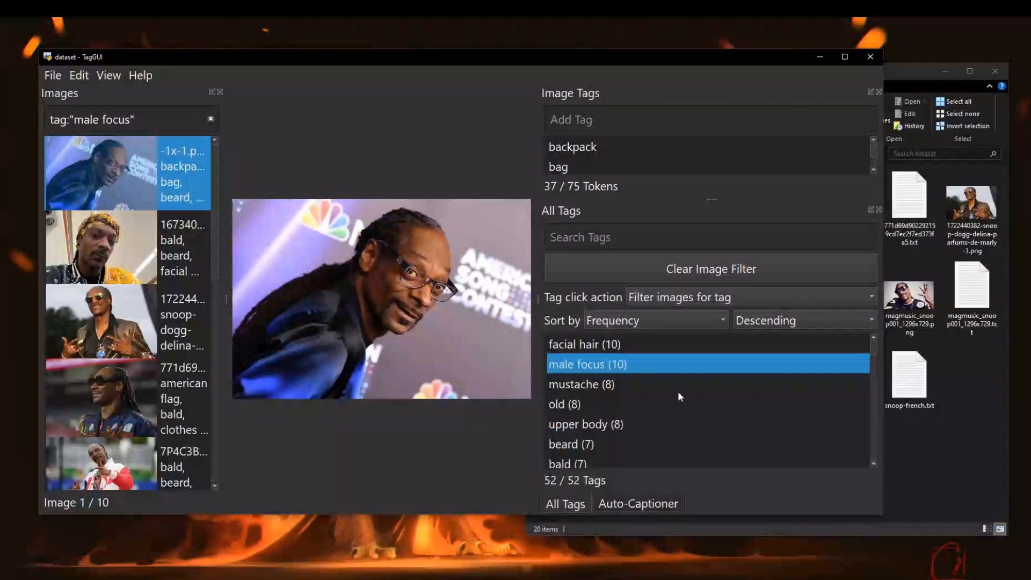
left_click(630, 388)
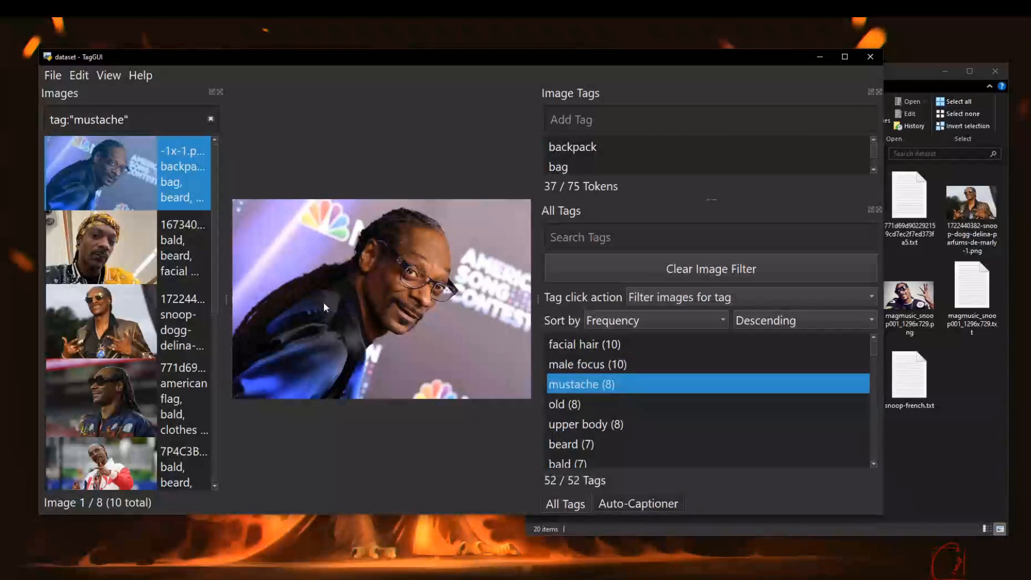
scroll(121, 155, "down", 3)
scroll(127, 333, "down", 2)
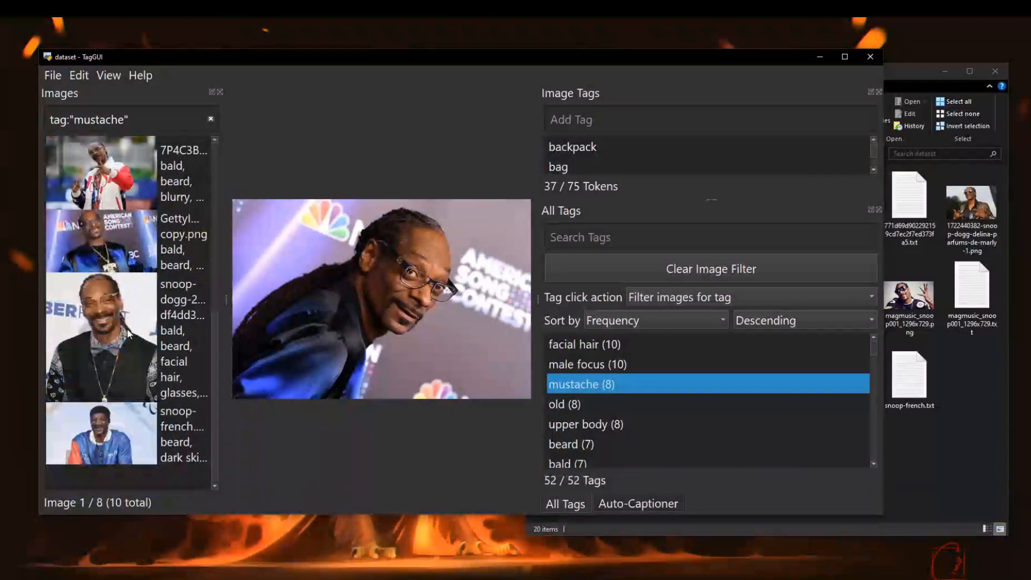
scroll(123, 312, "up", 5)
Review the images tagged old and remove that tag from all of them
left_click(623, 404)
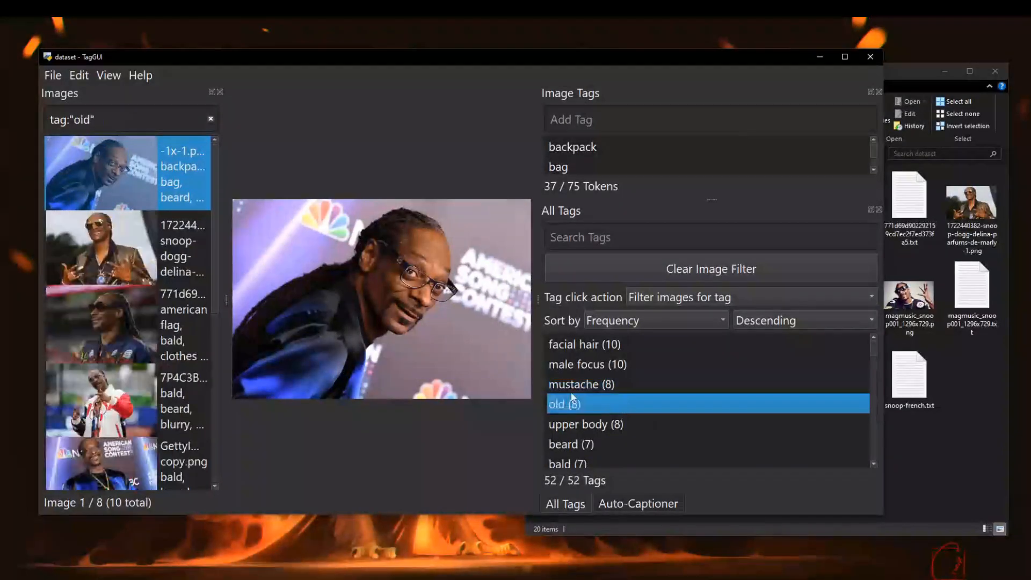
scroll(168, 356, "down", 5)
scroll(169, 356, "up", 5)
scroll(93, 308, "down", 5)
scroll(115, 220, "up", 5)
left_click(154, 182)
key("ctrl+a")
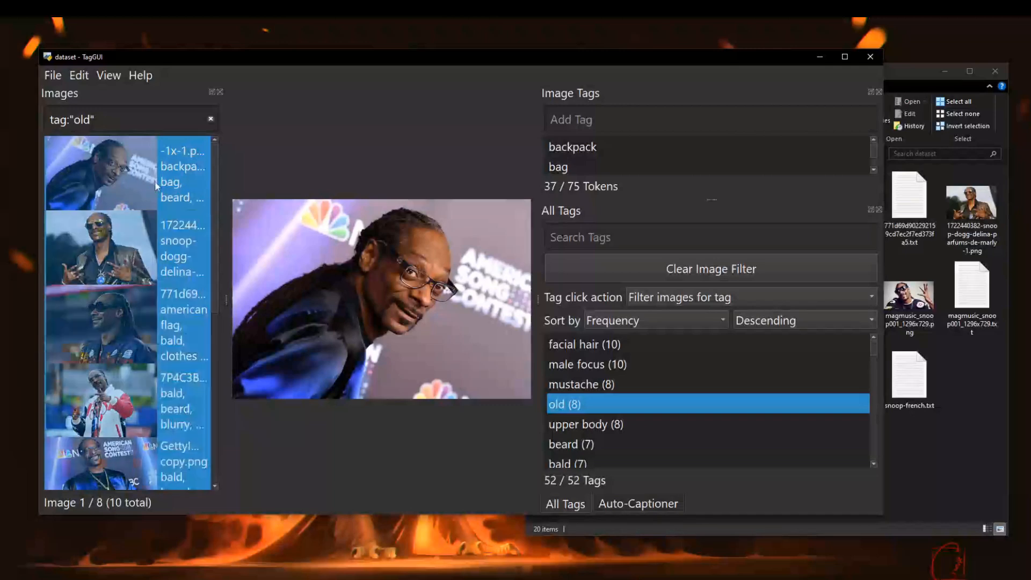
left_click(123, 221)
key("ctrl+a")
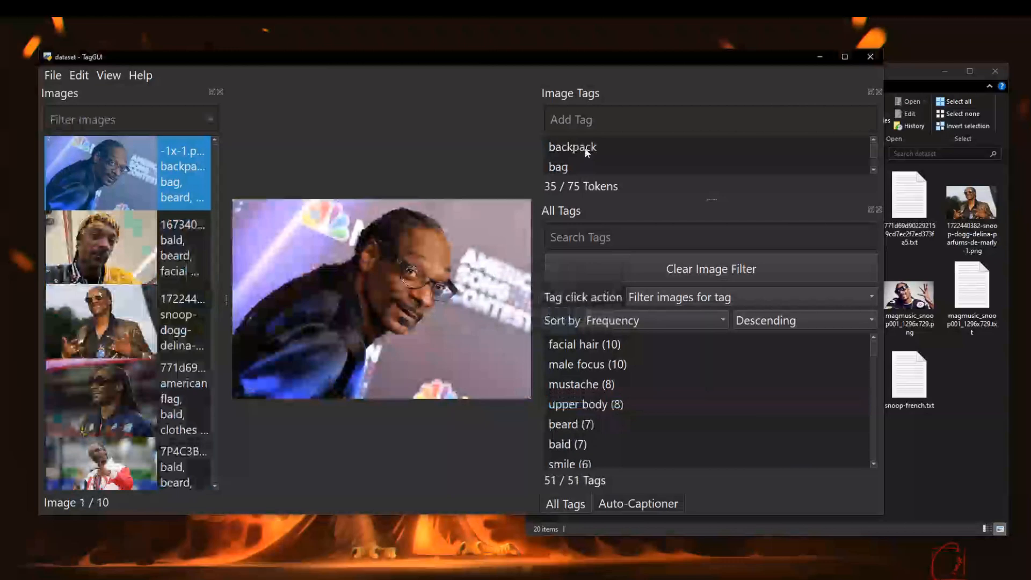
Add the tag old to the -1x-1.png image
left_click(598, 121)
type("old")
key("Return")
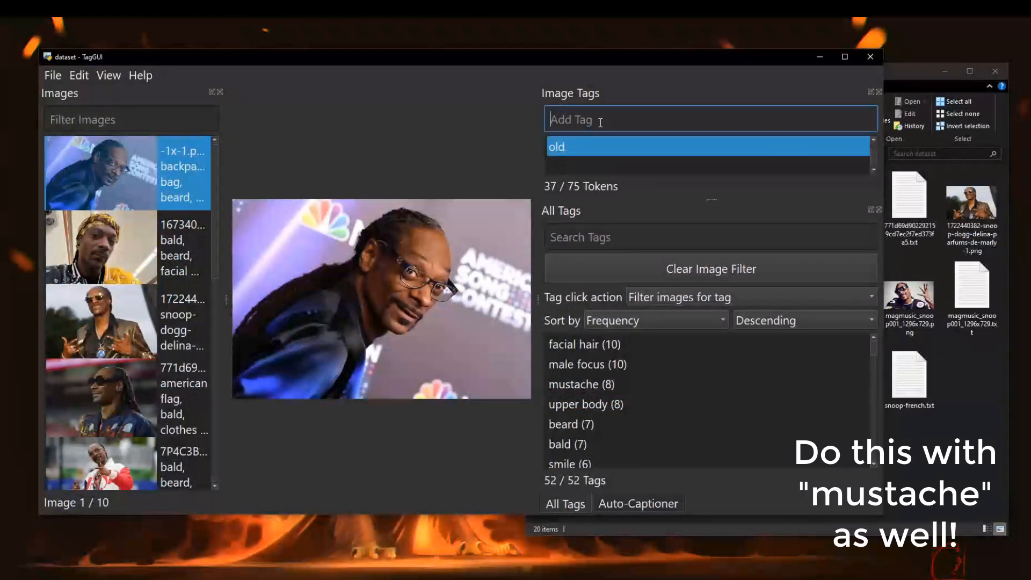
Filter the images by upper body, beard, bald and smile in turn and examine which ones carry each tag
left_click(591, 406)
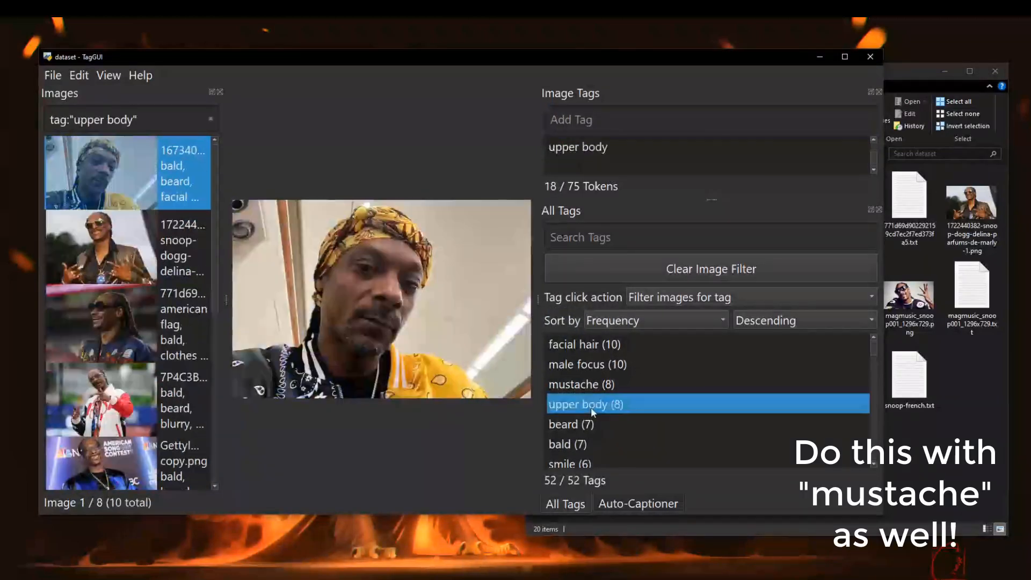
scroll(129, 241, "down", 5)
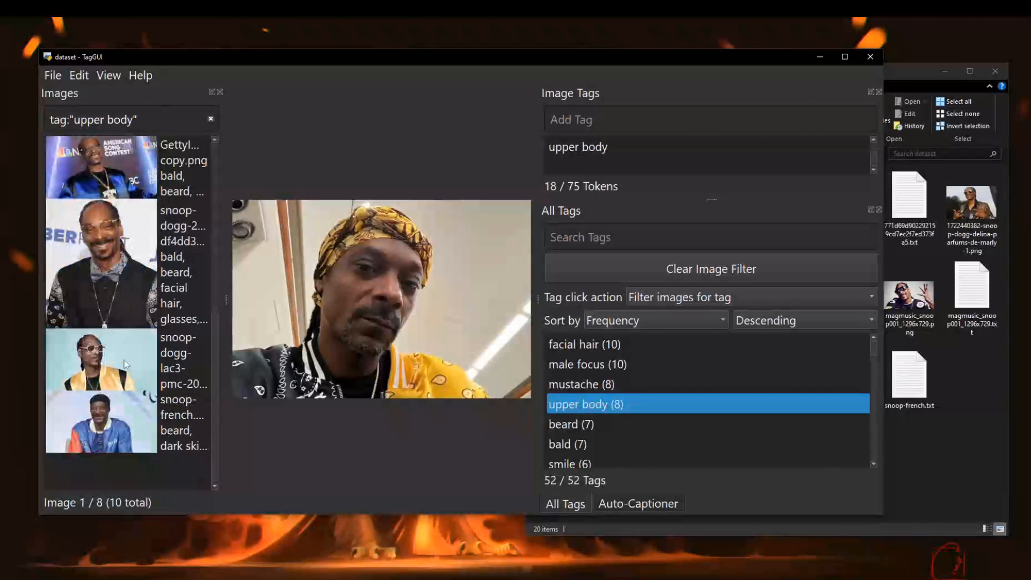
scroll(616, 375, "down", 1)
left_click(591, 365)
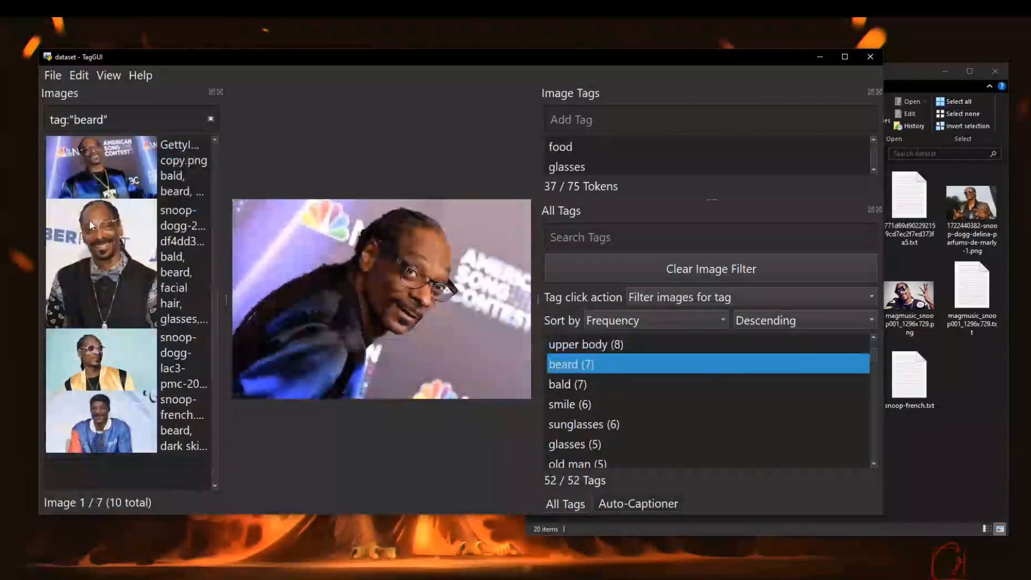
left_click(648, 384)
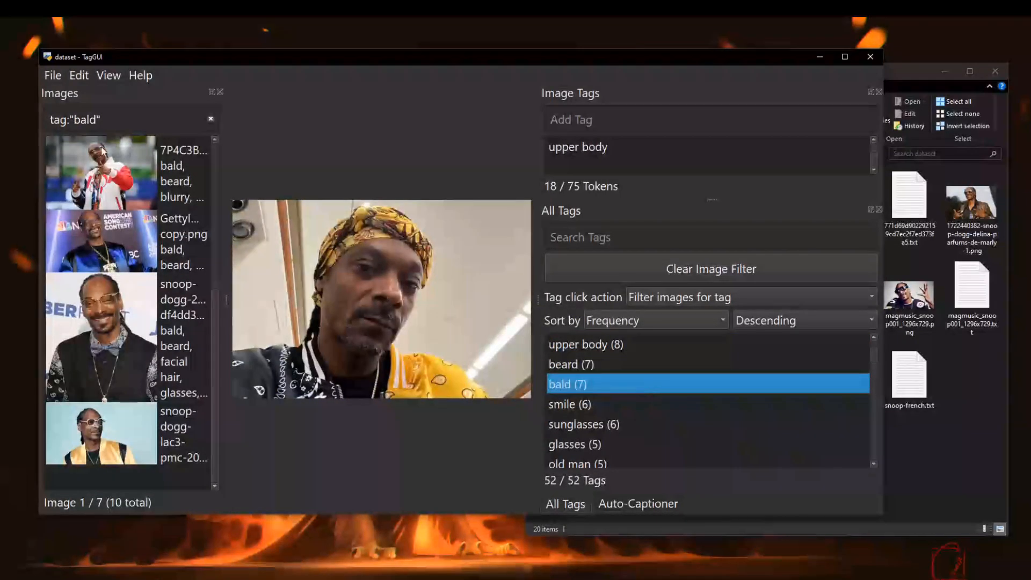
scroll(103, 151, "up", 4)
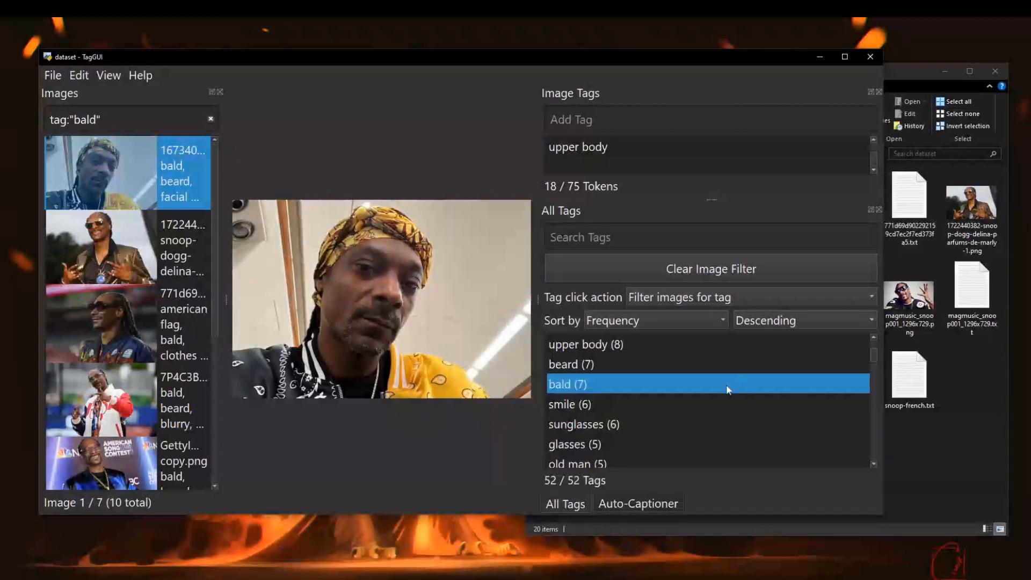
left_click(612, 402)
scroll(102, 315, "down", 2)
scroll(96, 224, "up", 2)
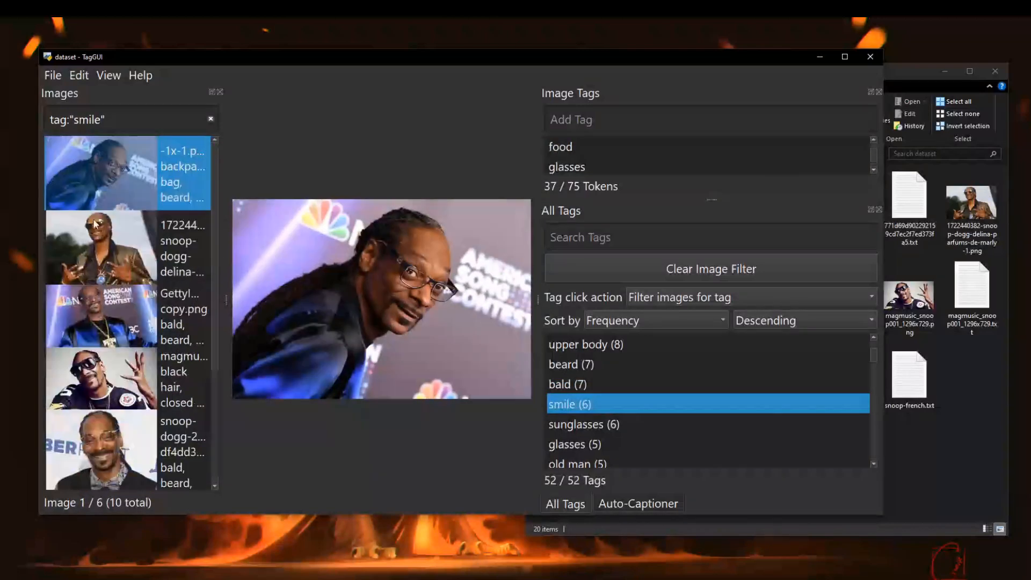
Review the images tagged old man and delete that tag from the whole dataset
scroll(691, 462, "down", 1)
left_click(602, 407)
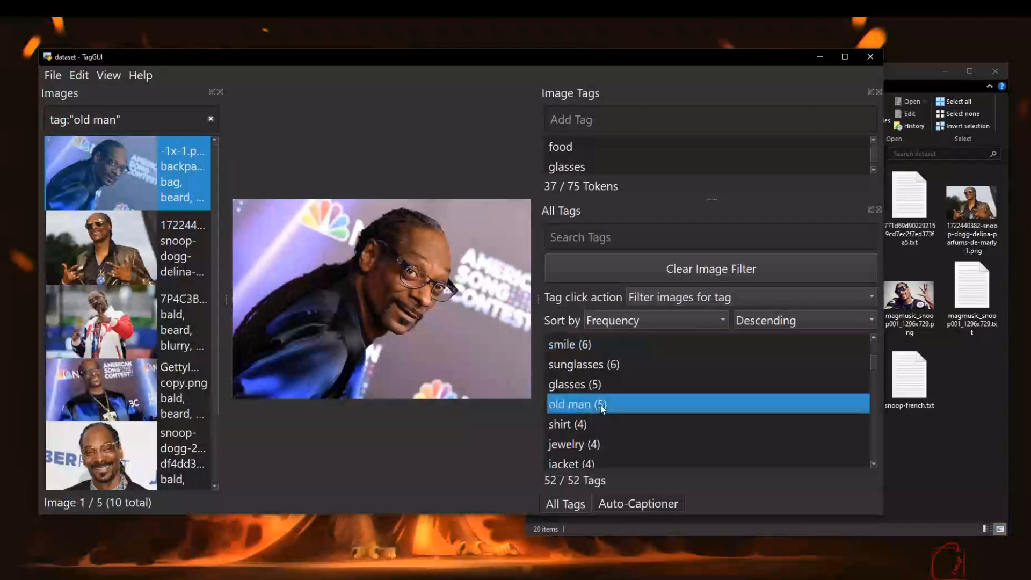
scroll(69, 253, "down", 1)
key("Delete")
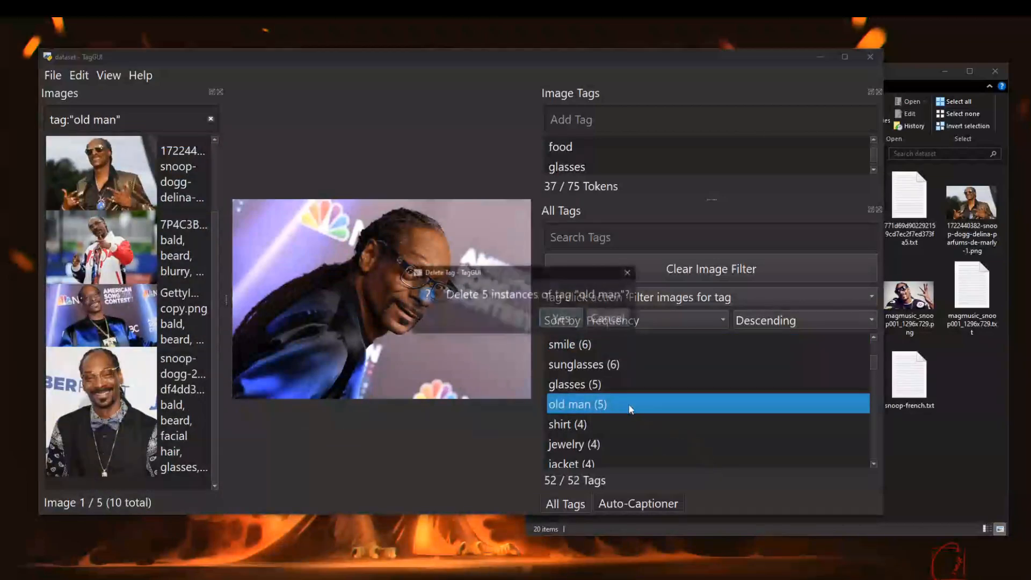
key("Return")
scroll(617, 376, "up", 2)
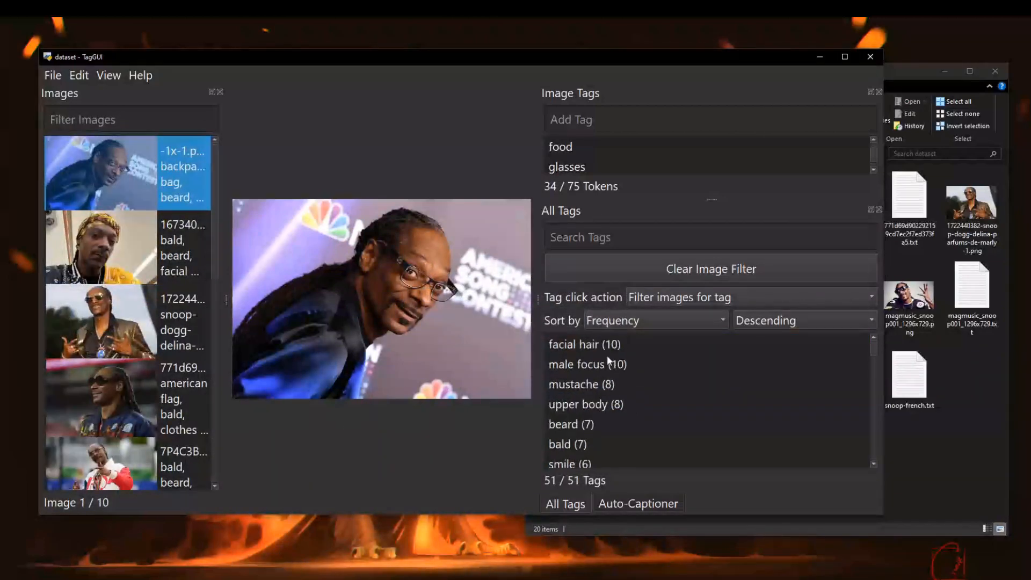
Filter the images by dark skin and compare them with all the pictures in the dataset folder
scroll(608, 360, "down", 3)
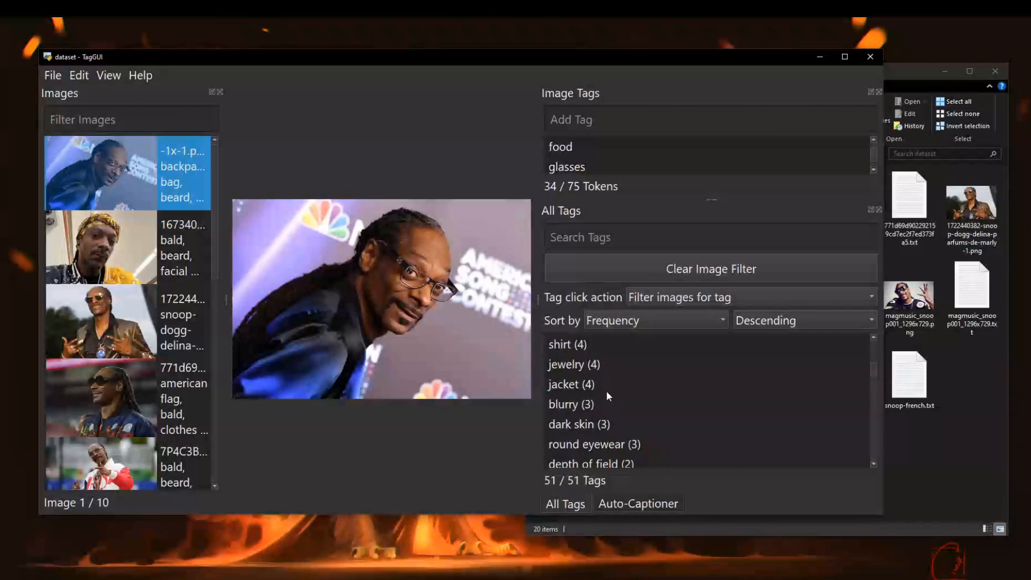
left_click(634, 426)
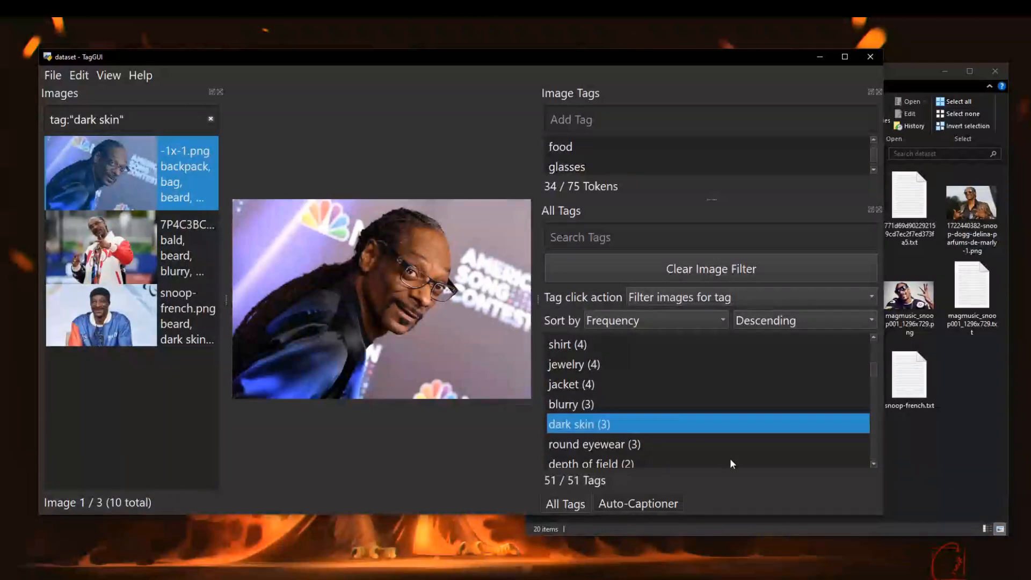
left_click(952, 448)
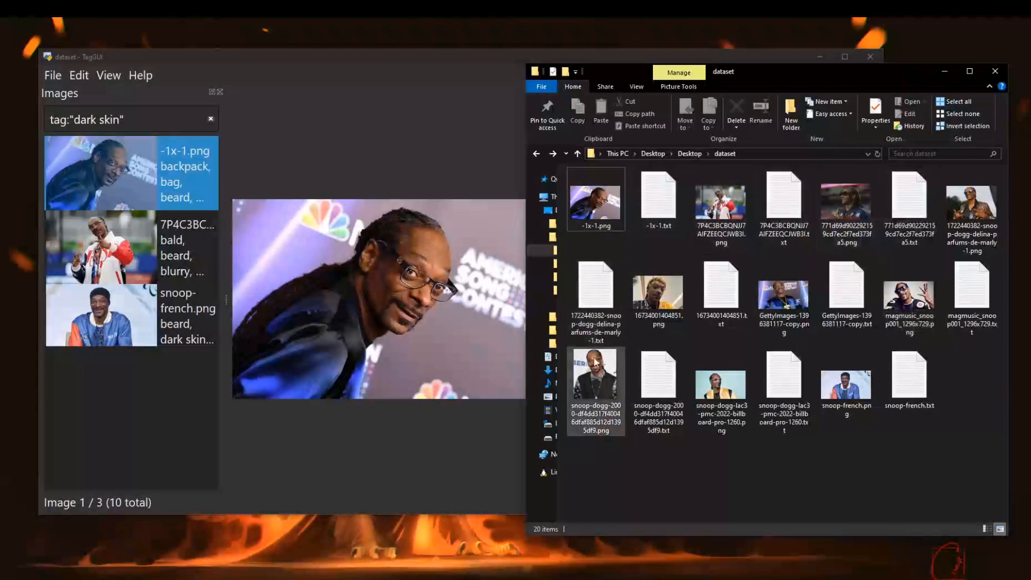
left_click(499, 451)
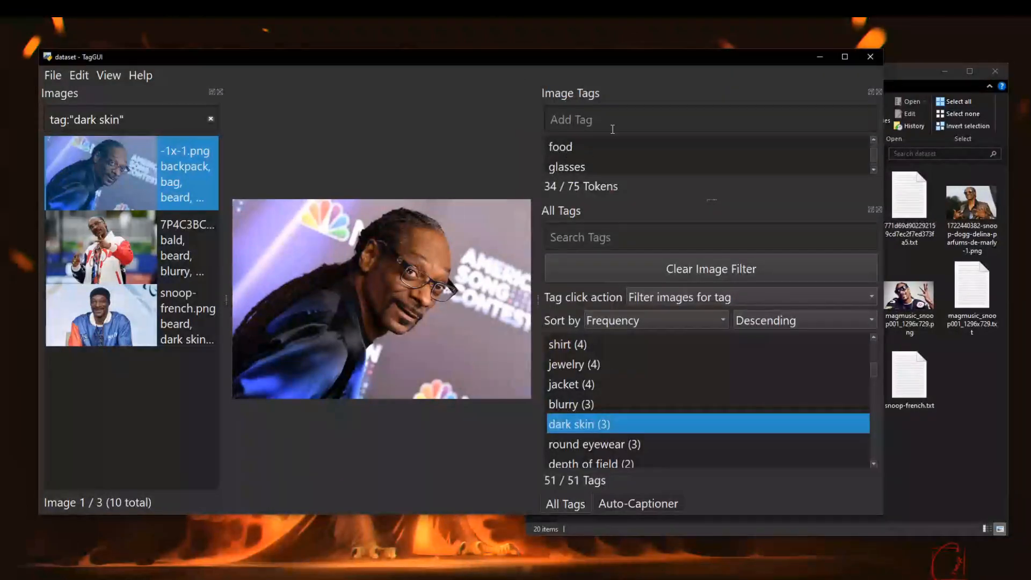
Clear the image filter and add the tag dark skin to all images in the dataset
left_click(594, 121)
type("dark skin")
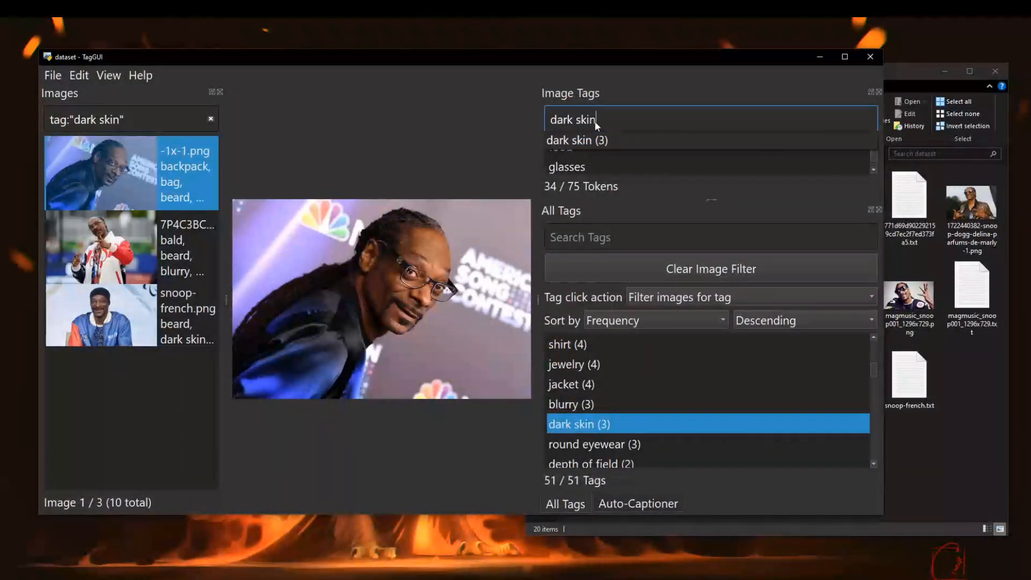
left_click(134, 120)
key("ctrl+a")
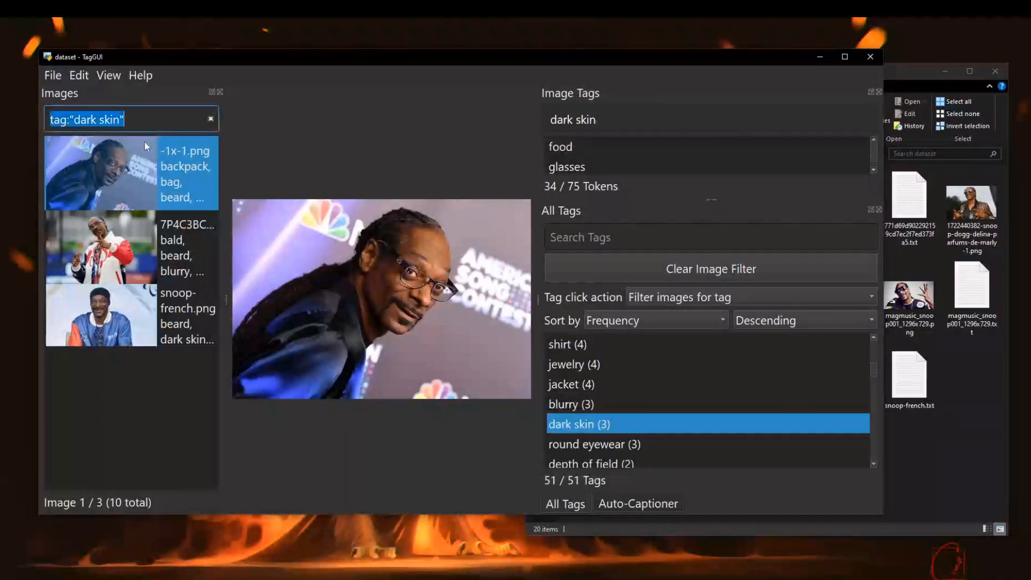
key("BackSpace")
left_click(608, 121)
key("Return")
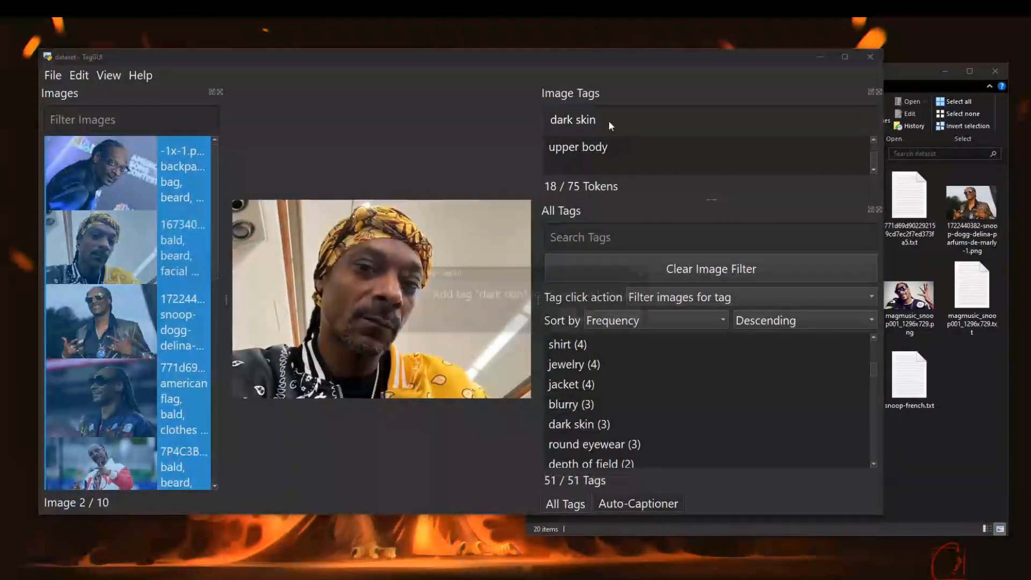
left_click(579, 319)
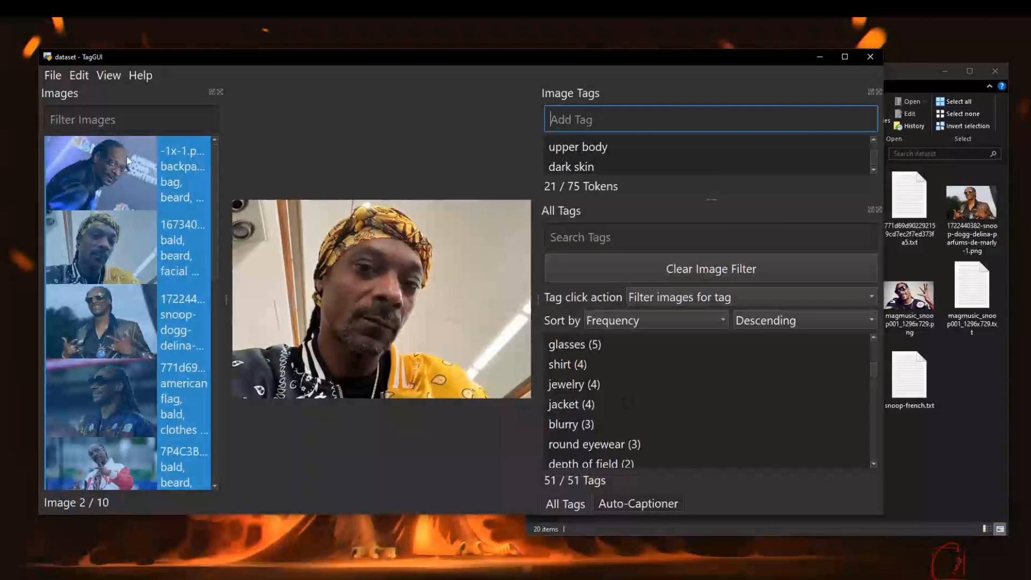
Remove the duplicate tags from the dataset
left_click(78, 76)
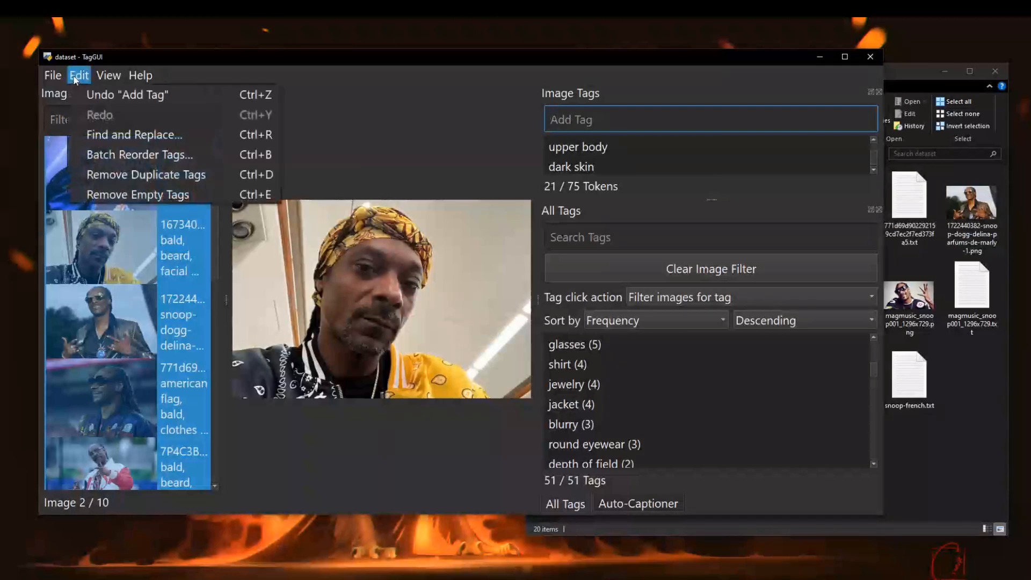
left_click(116, 181)
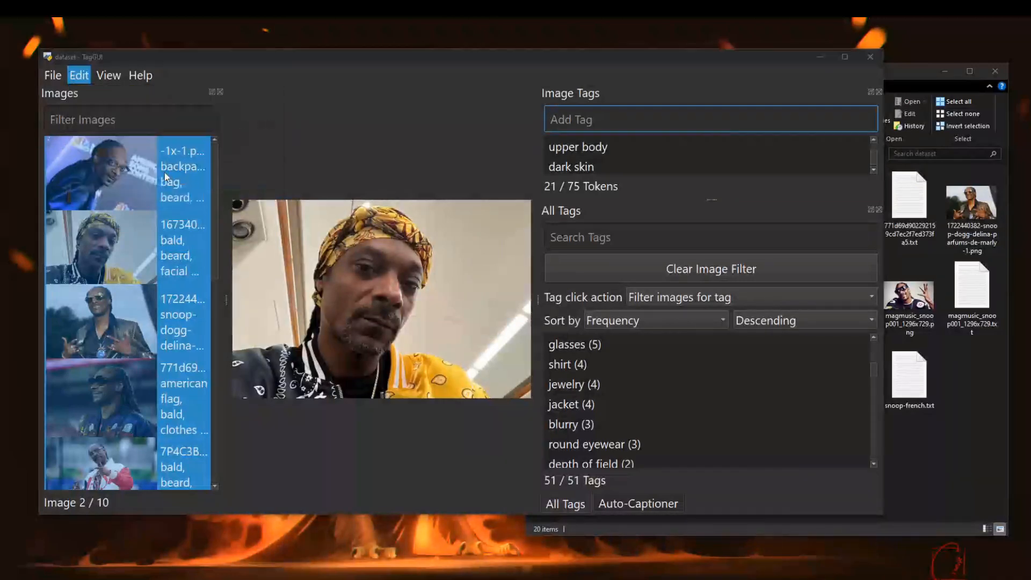
left_click(587, 321)
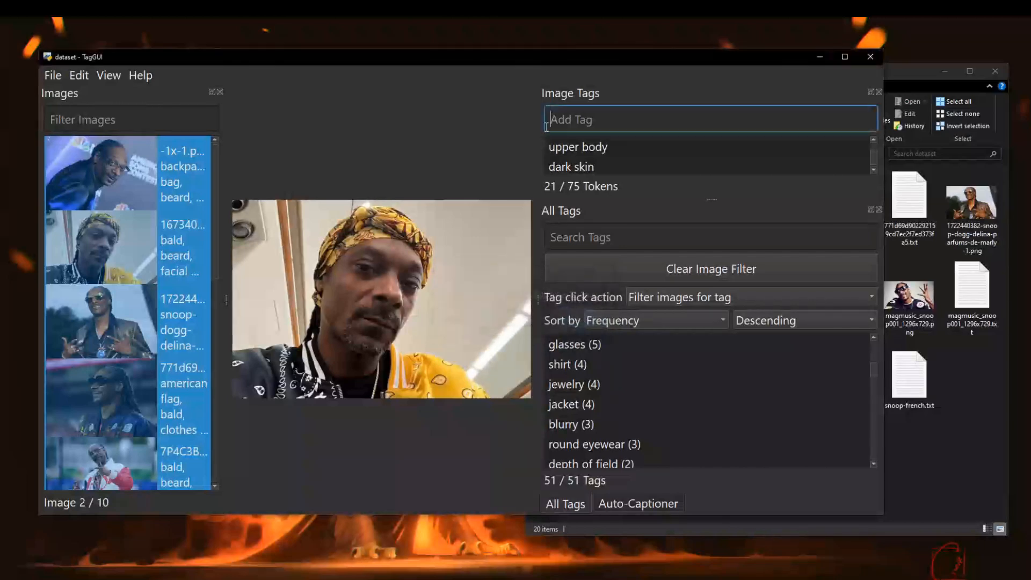
Filter the images by depth of field and examine the background of each one that carries the tag
scroll(653, 403, "down", 1)
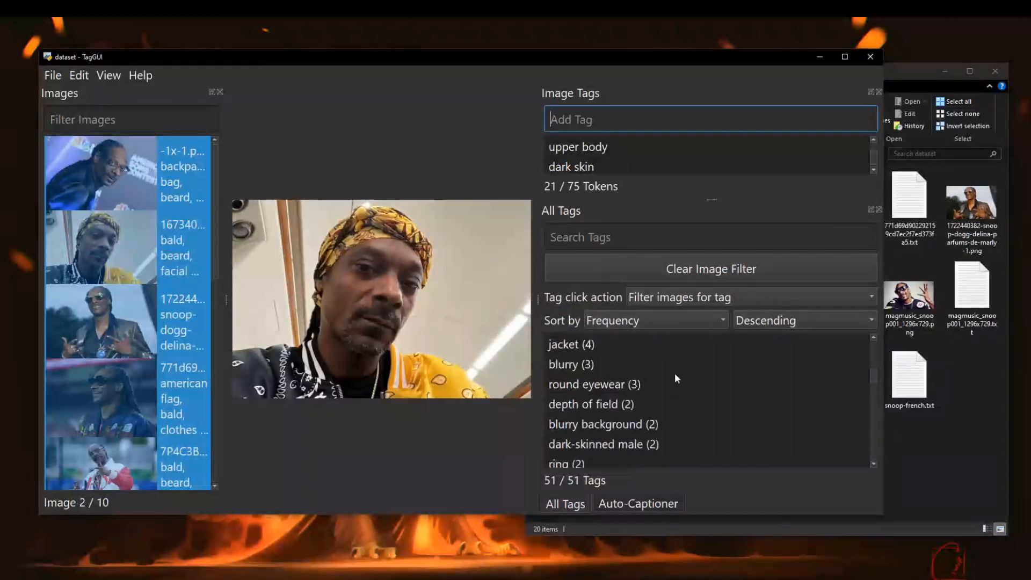
left_click(609, 406)
left_click(108, 247)
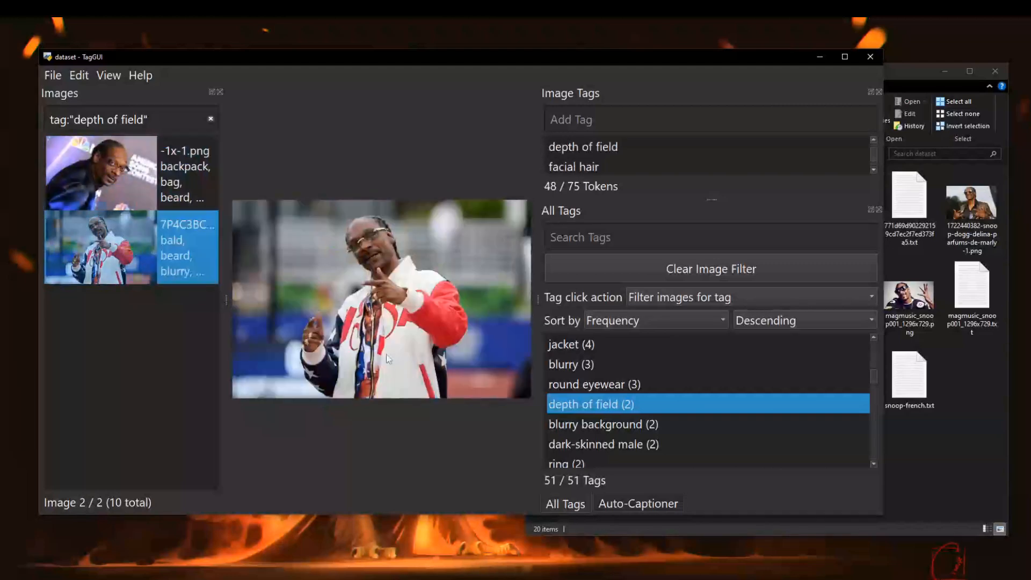
left_click(209, 186)
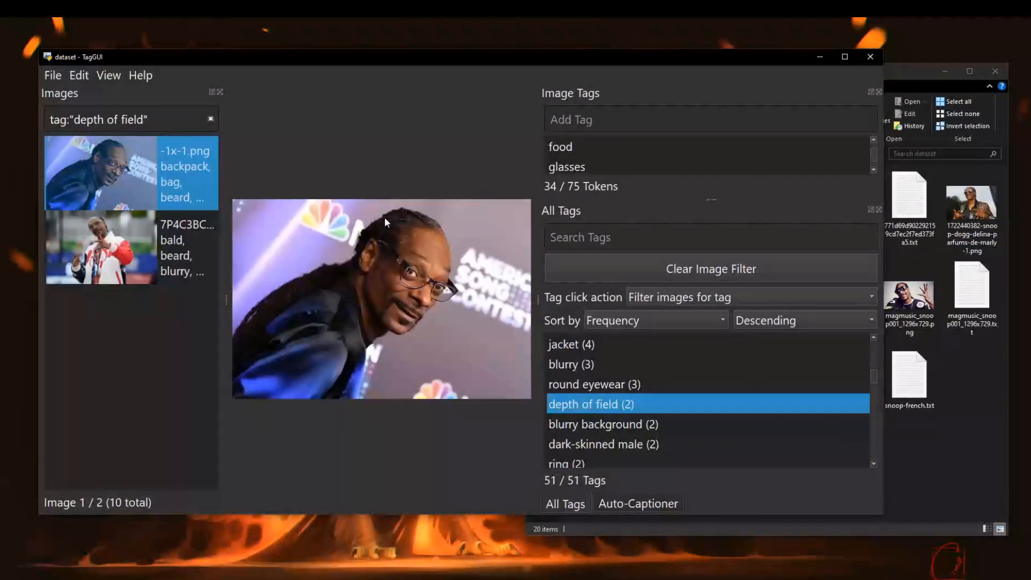
left_click(211, 119)
left_click(112, 162)
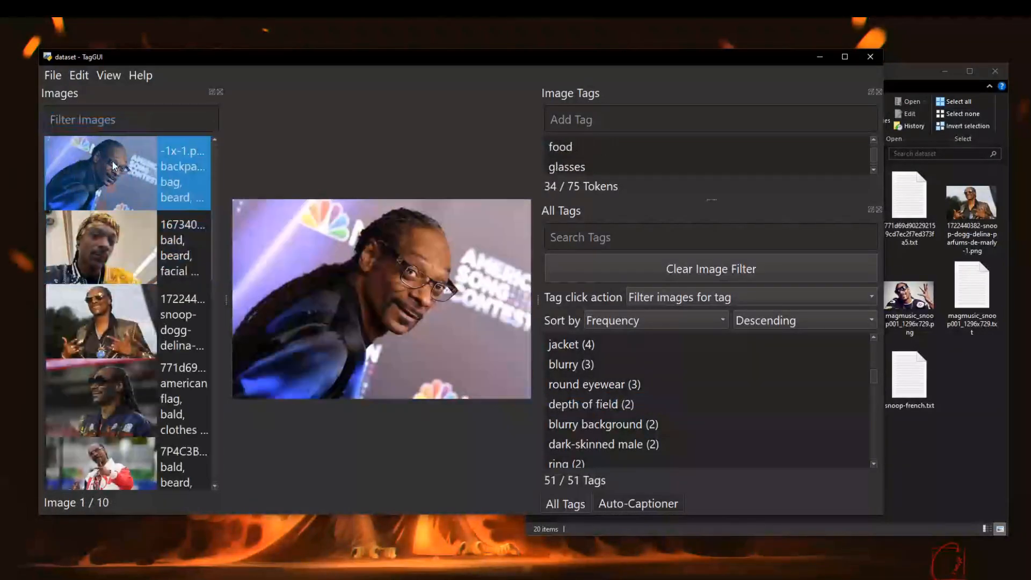
left_click(105, 322)
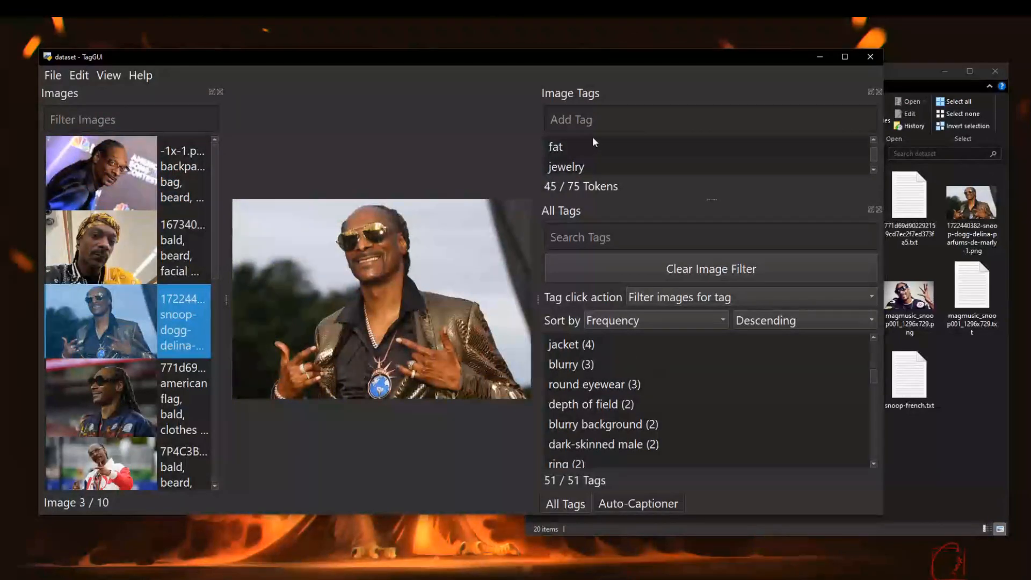
left_click(601, 116)
type("dept")
key("Down")
key("Return")
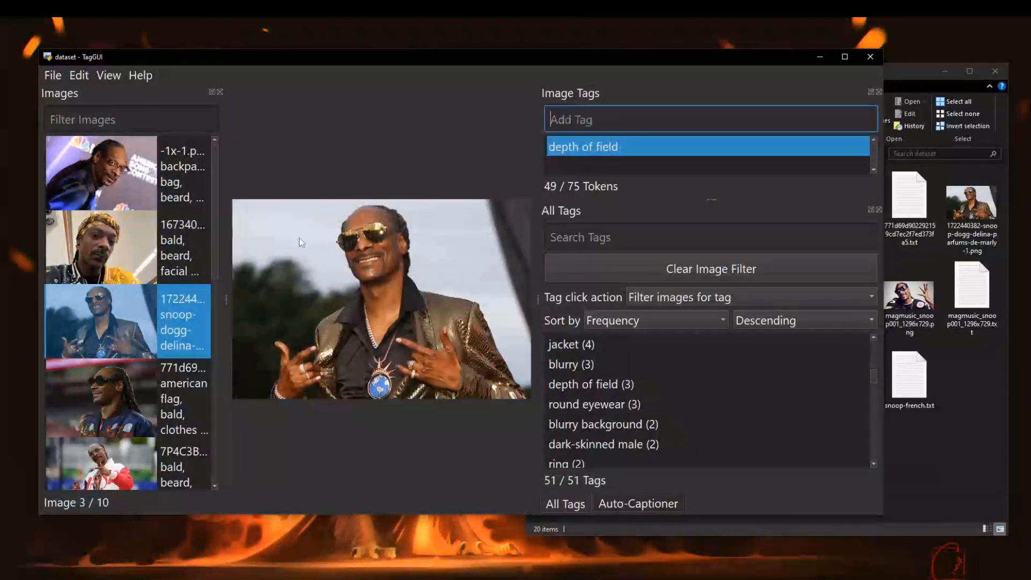
Add the tag depth of field to the image whose file name starts with 771d69
left_click(137, 386)
left_click(618, 122)
type("dep")
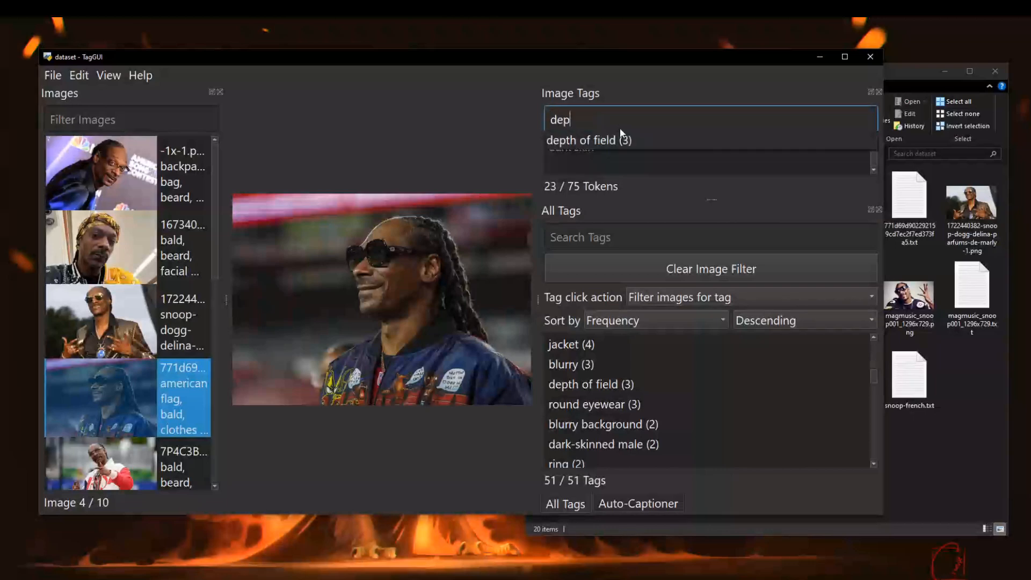
key("Down")
key("Return")
Look through the remaining images and add the tag depth of field to snoop-french.png
scroll(136, 234, "down", 3)
left_click(127, 318)
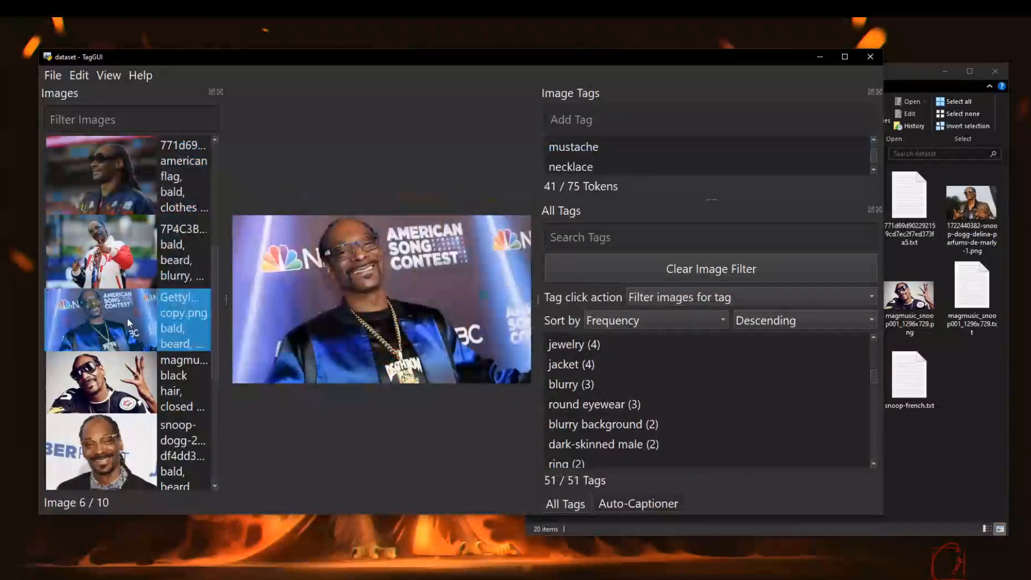
left_click(134, 381)
scroll(141, 352, "down", 3)
left_click(134, 266)
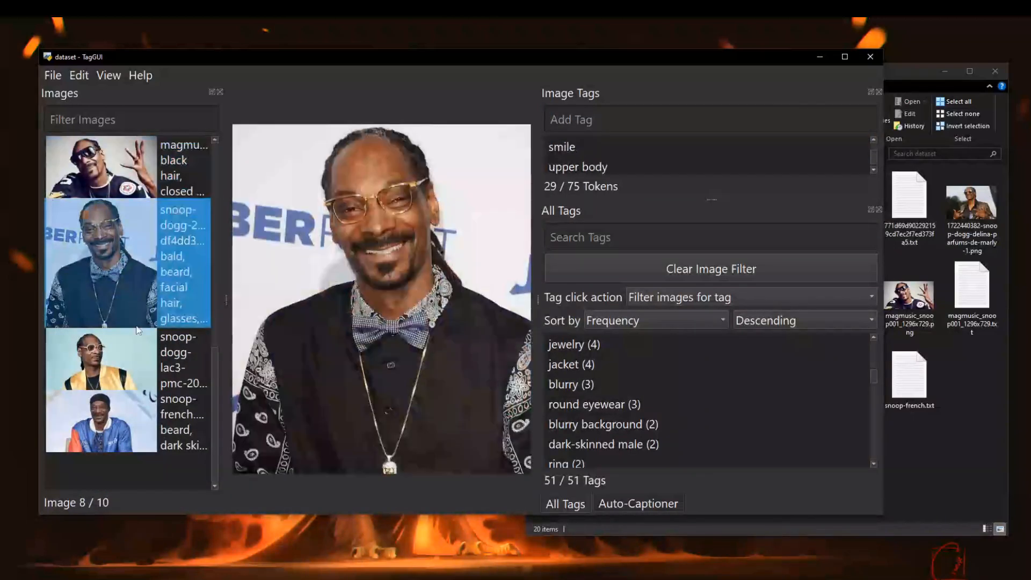
left_click(129, 402)
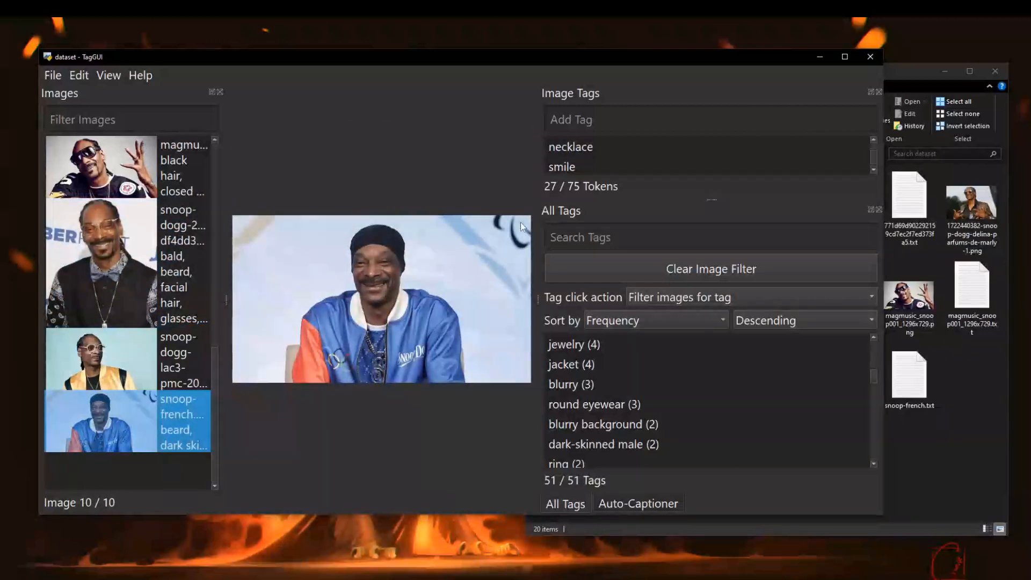
left_click(668, 117)
type("de")
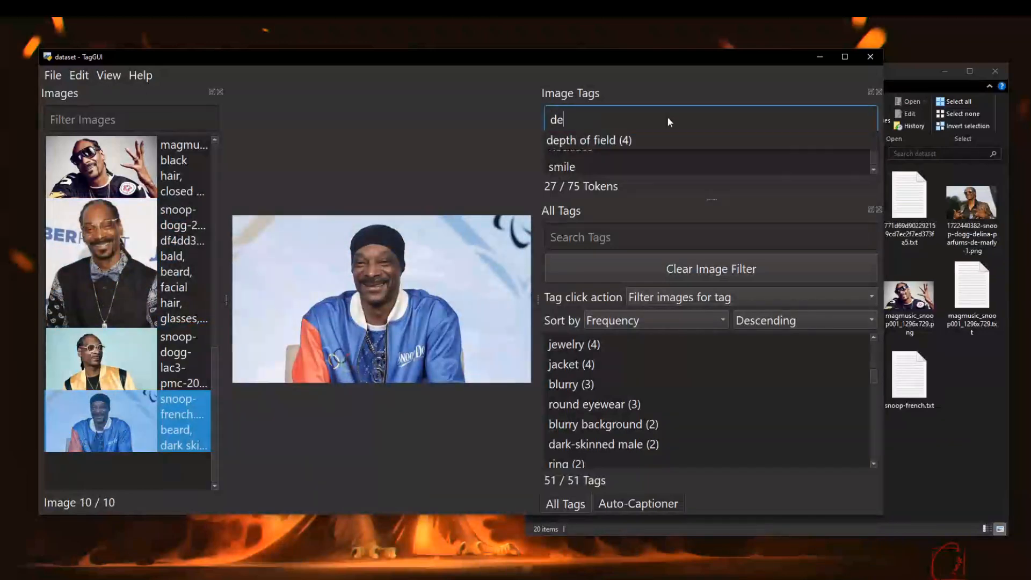
left_click(660, 140)
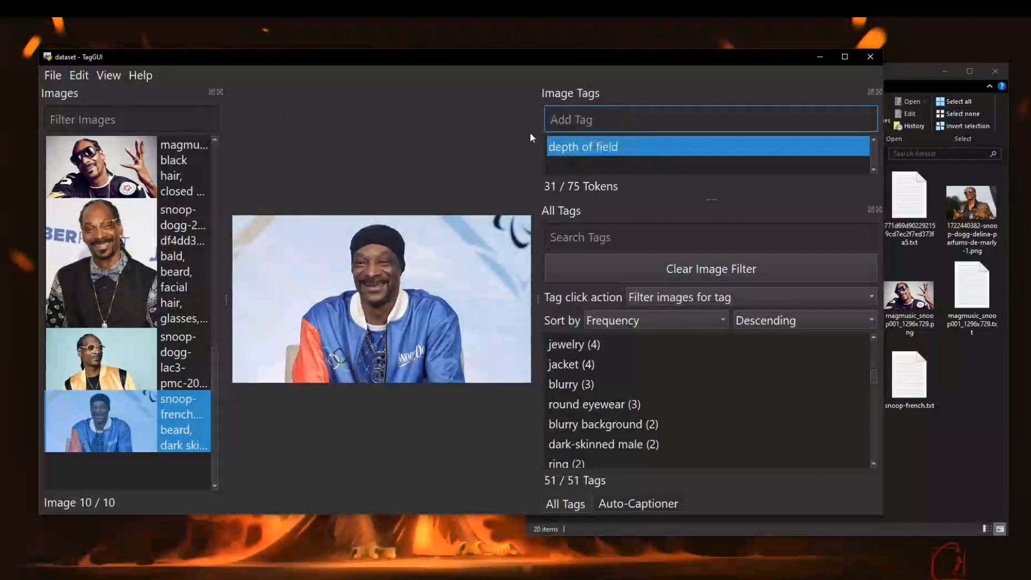
Run the duplicate tag removal again on the dataset after the depth of field additions
left_click(49, 76)
mouse_move(81, 75)
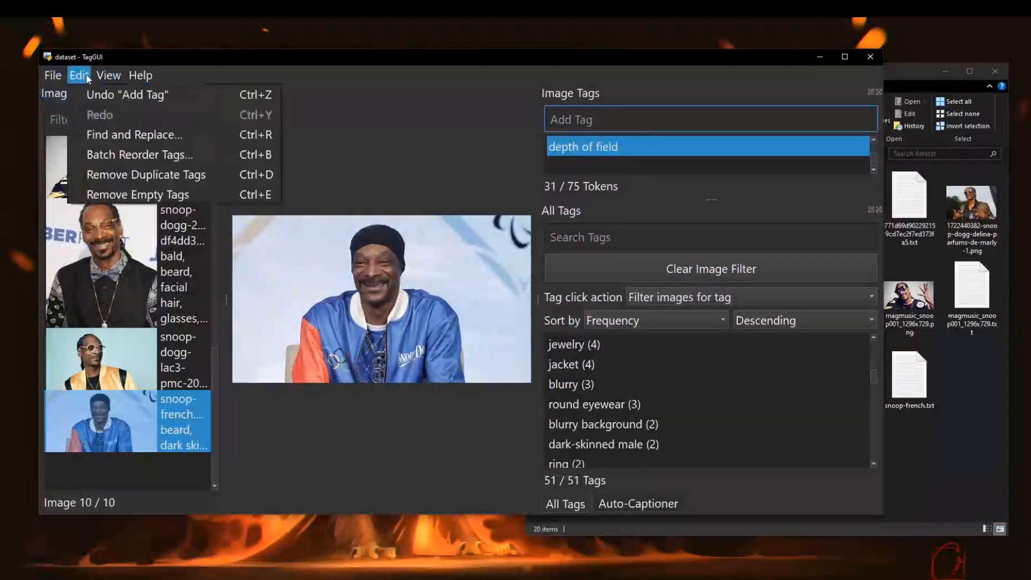
left_click(152, 175)
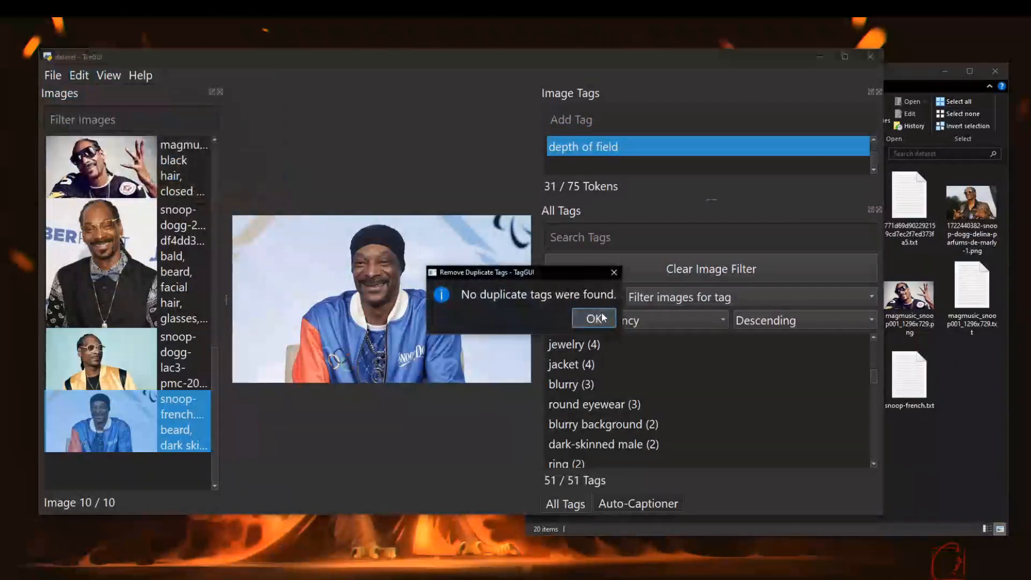
left_click(580, 318)
Filter the images by the tags blurry background, ring and closed eyes, and inspect the matching pictures
left_click(635, 424)
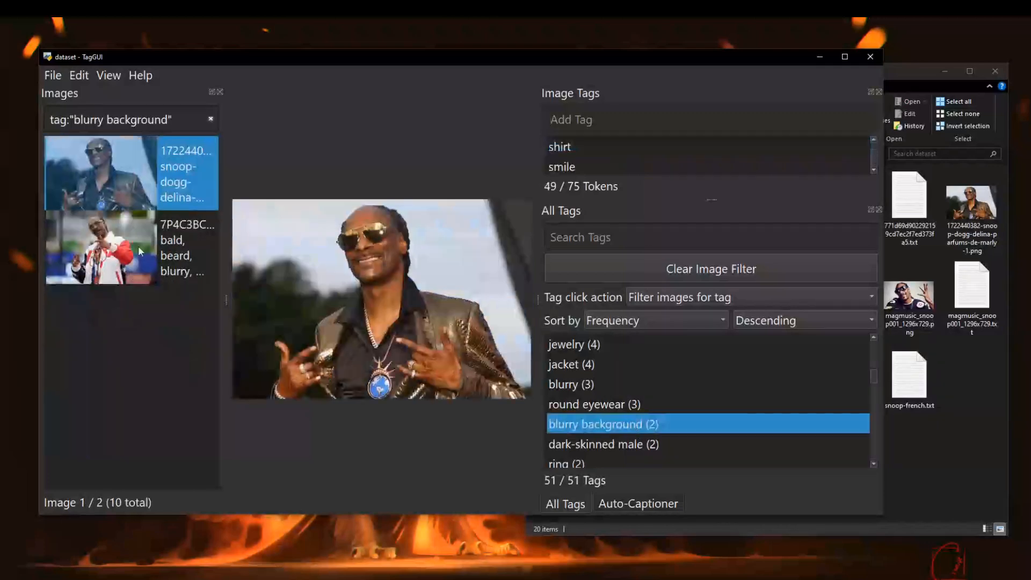
scroll(703, 398, "down", 1)
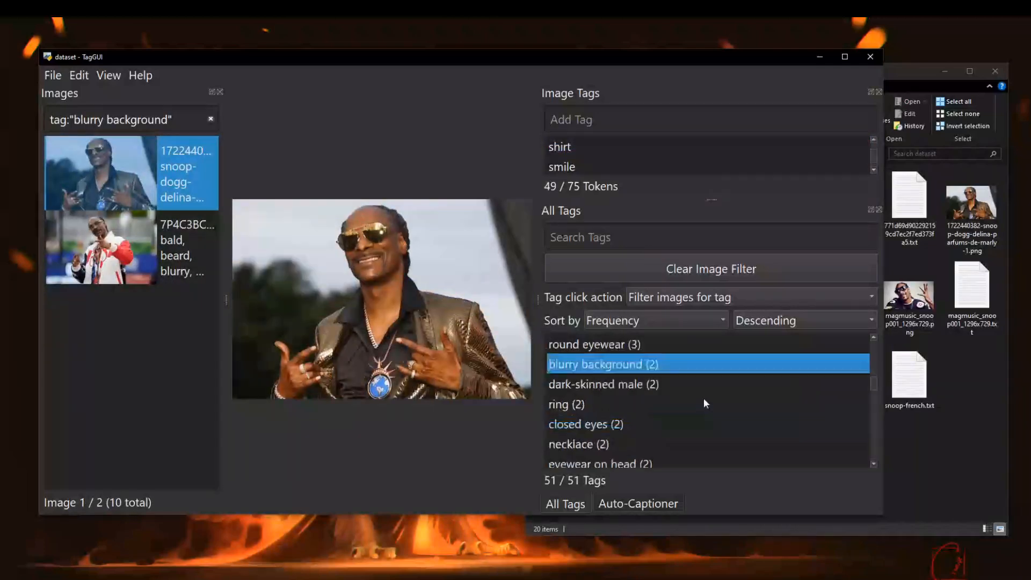
left_click(564, 404)
left_click(157, 264)
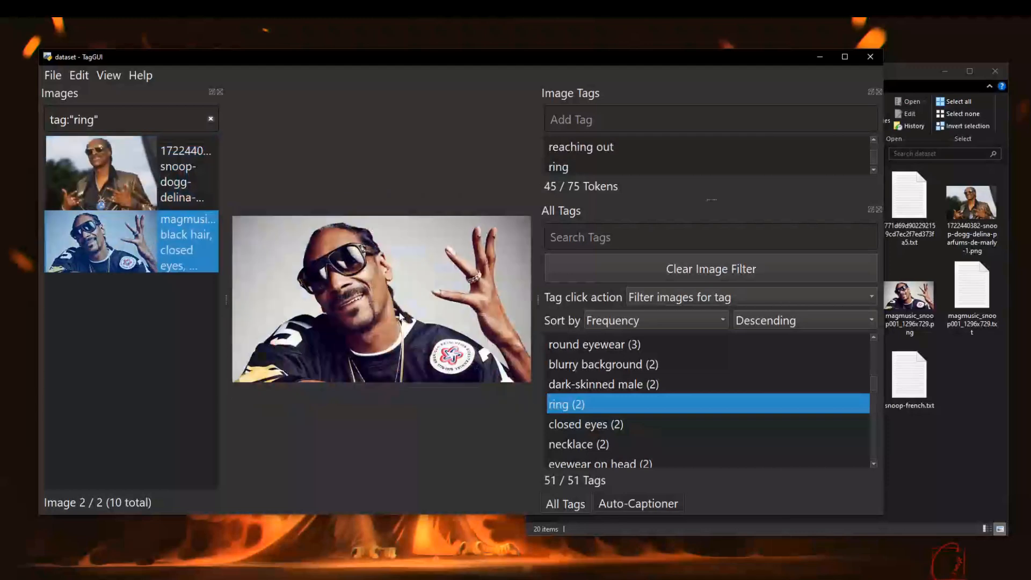
scroll(693, 432, "down", 1)
left_click(646, 365)
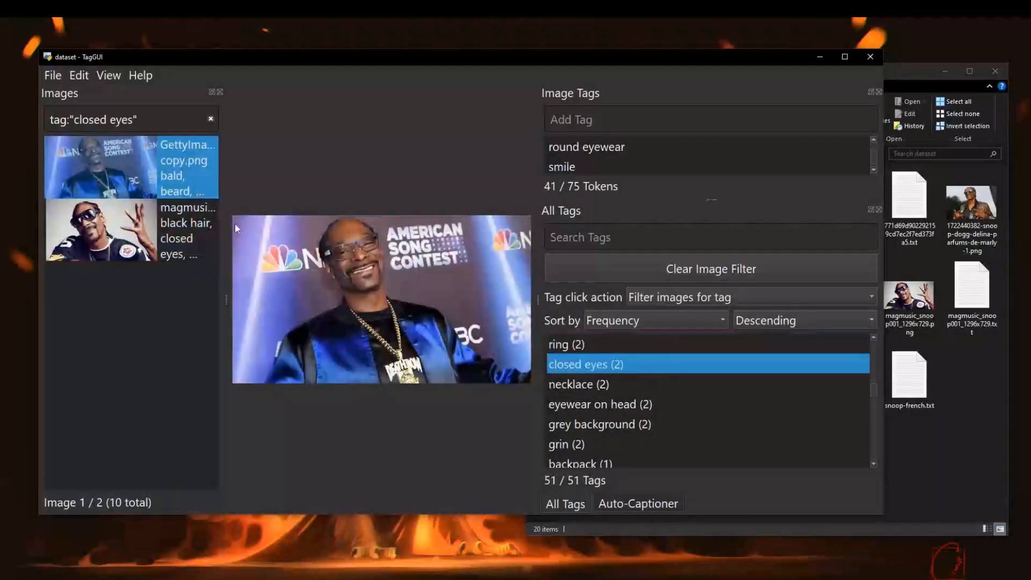
left_click(162, 228)
scroll(717, 359, "down", 1)
scroll(717, 360, "up", 1)
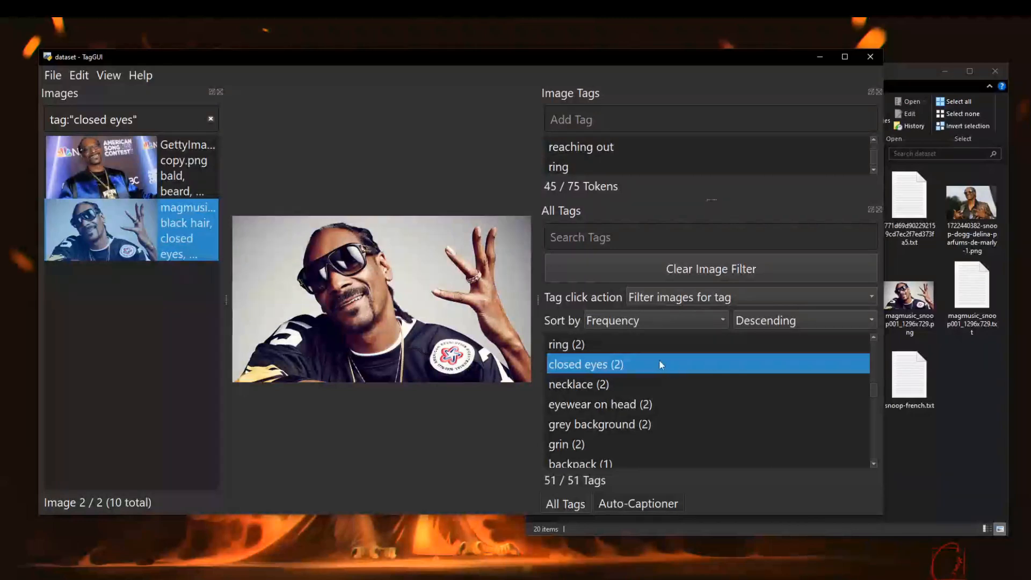
Check which images carry the tags necklace, eyewear on head, grey background and grin
left_click(632, 382)
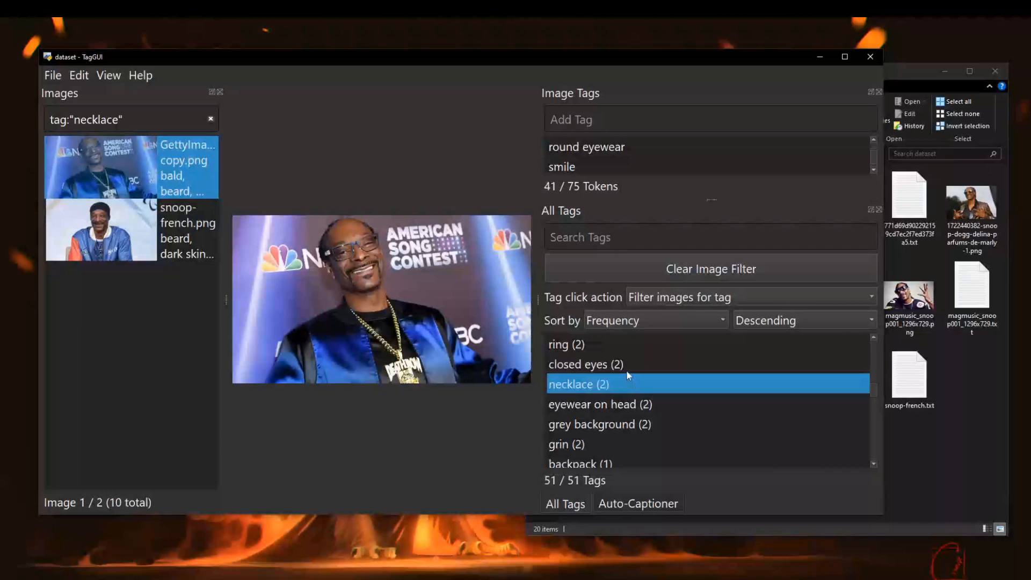
scroll(628, 368, "up", 5)
scroll(623, 376, "down", 4)
scroll(667, 415, "down", 1)
left_click(660, 409)
left_click(661, 421)
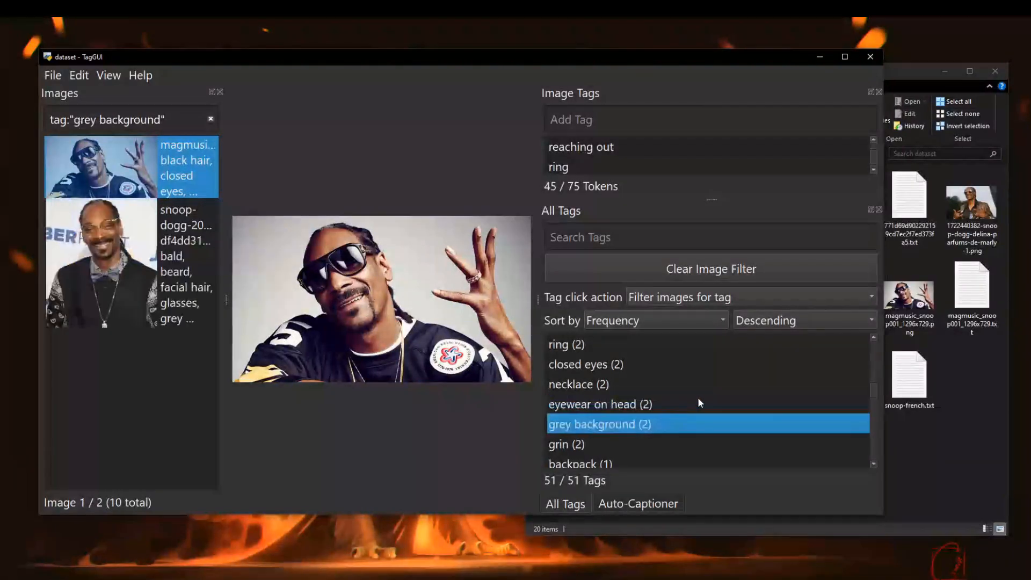
scroll(640, 385, "down", 1)
left_click(639, 385)
Delete the tags backpack, bag and food from the whole dataset
left_click(649, 406)
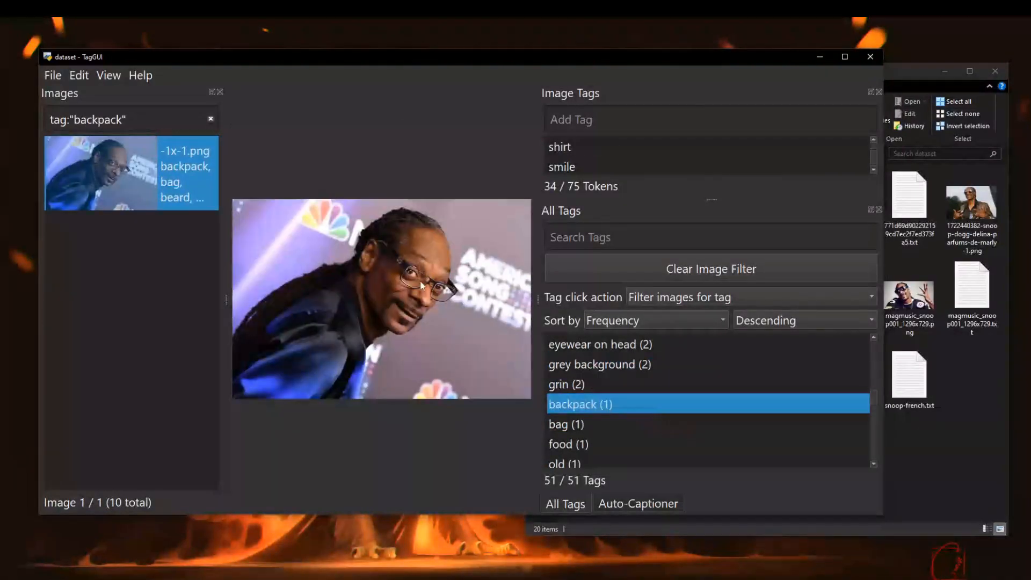
key("Delete")
key("Return")
left_click(624, 401)
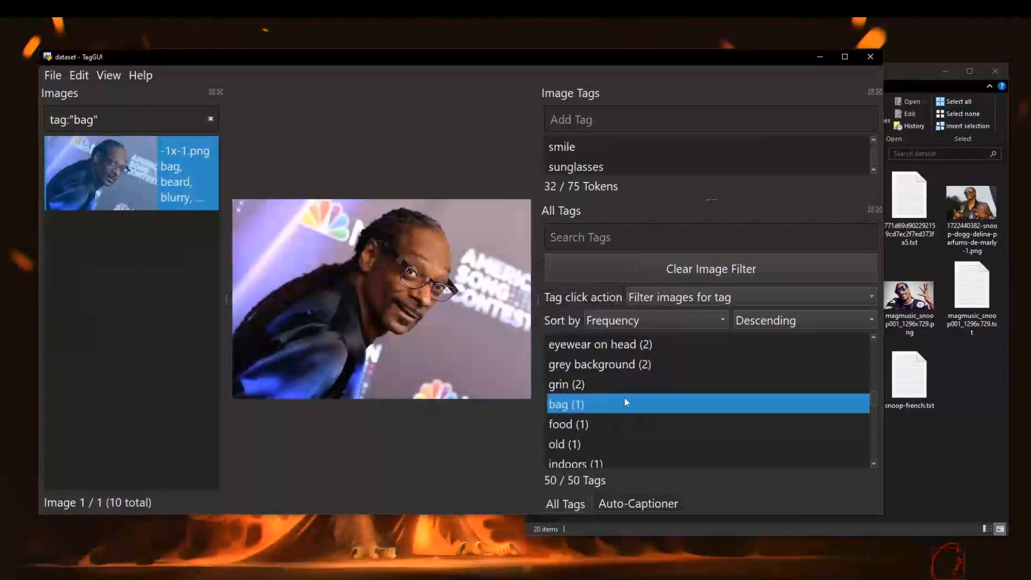
key("Delete")
key("Return")
key("Delete")
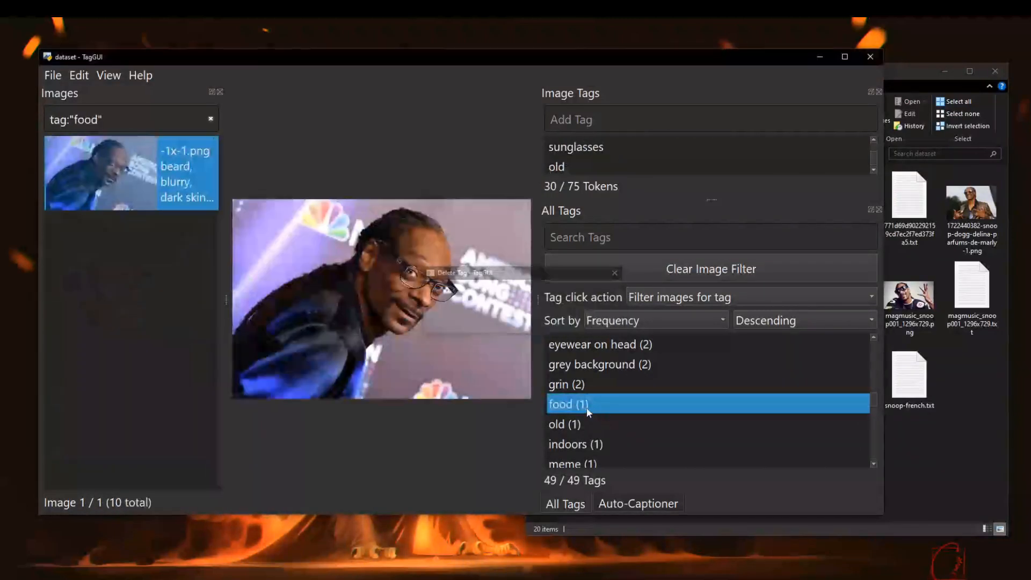
key("Return")
Clear the image filter, select all images and add the tag old to every one of them
scroll(624, 408, "up", 7)
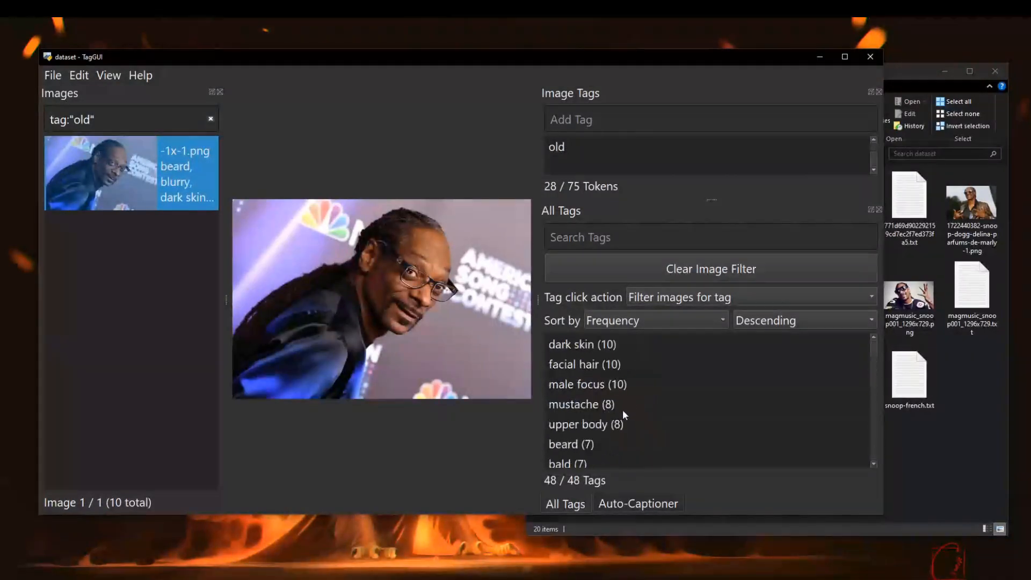
scroll(623, 410, "down", 2)
triple_click(136, 119)
key("BackSpace")
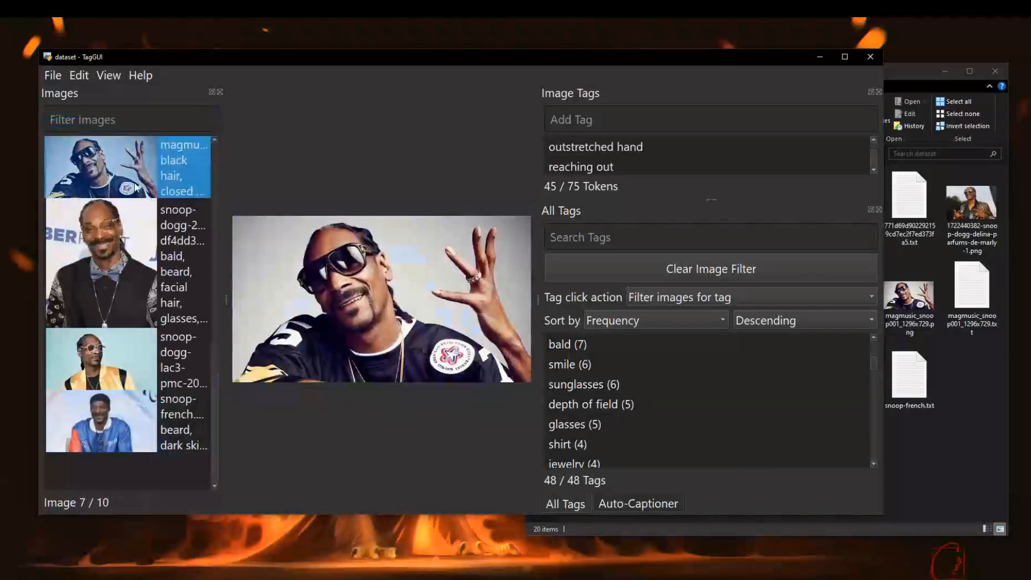
left_click(592, 120)
type("old")
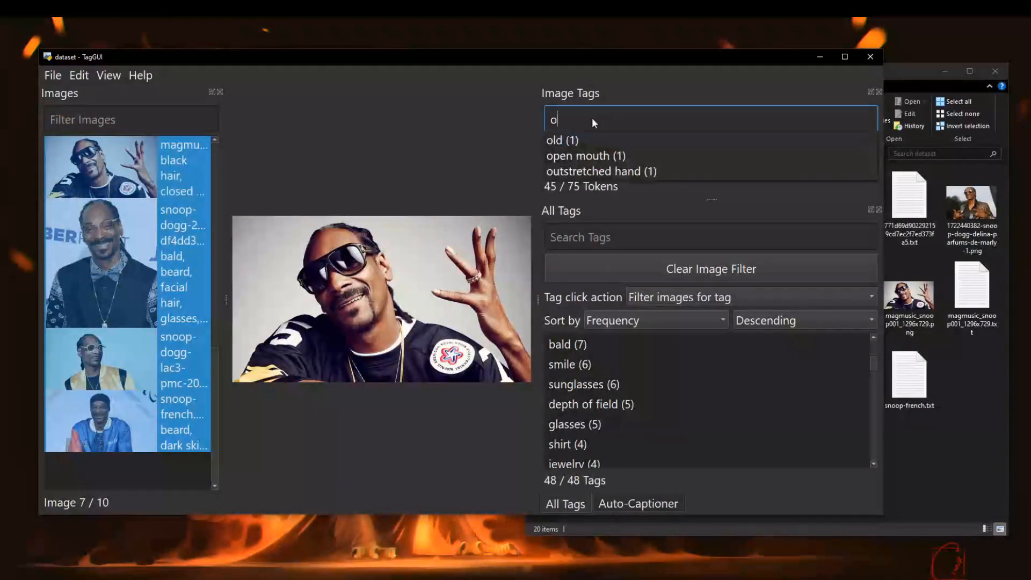
key("Return")
key("Return")
Check the image tagged wedding band, and delete the tag american flag from the dataset
scroll(671, 388, "down", 7)
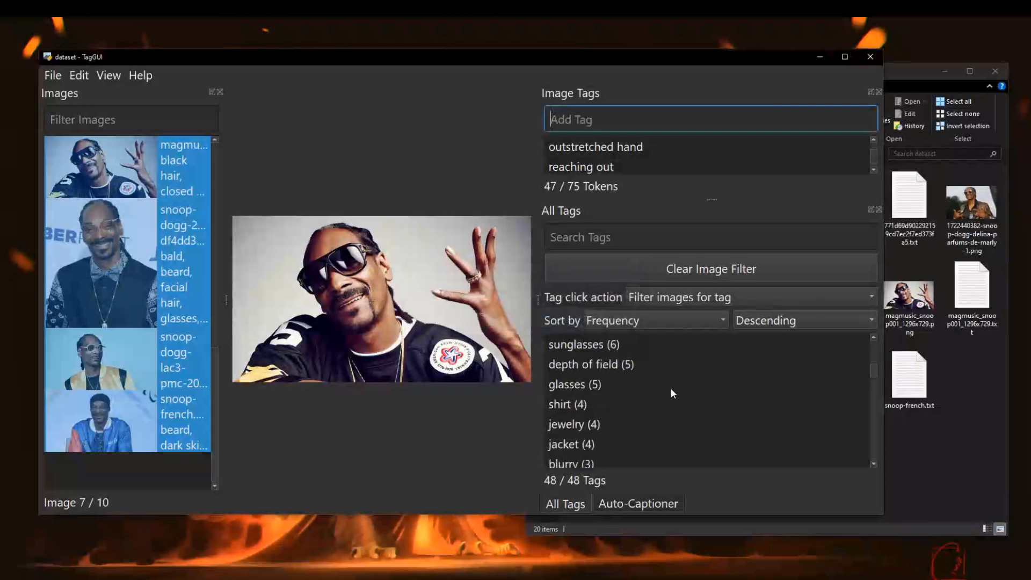
scroll(679, 385, "down", 1)
scroll(674, 388, "up", 1)
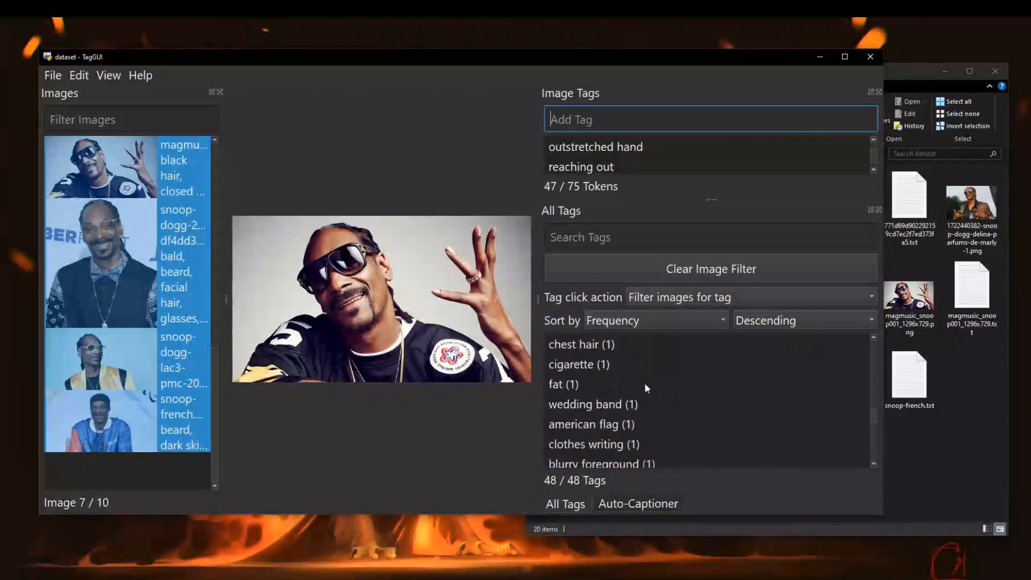
left_click(628, 404)
left_click(610, 425)
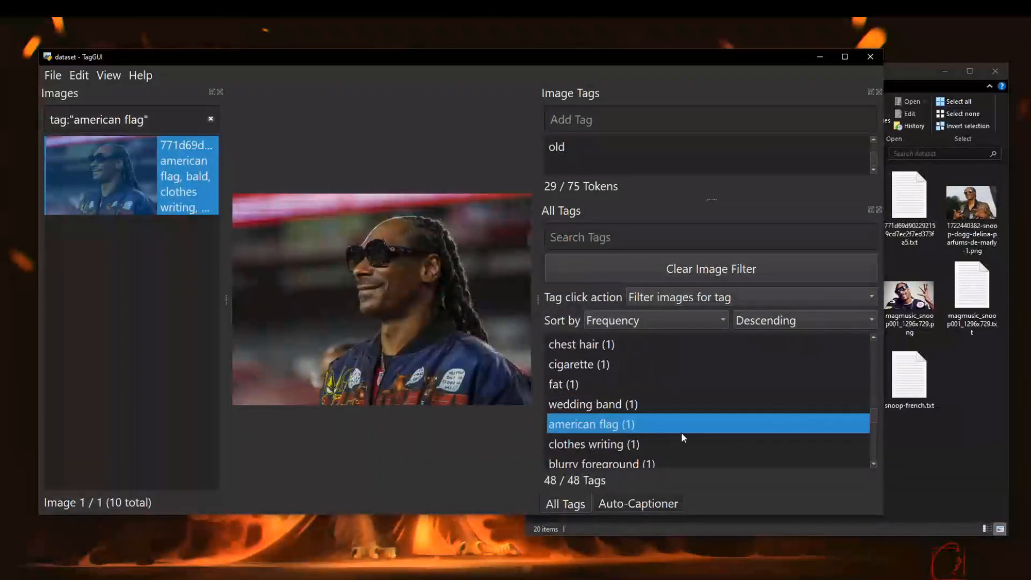
key("Delete")
key("Return")
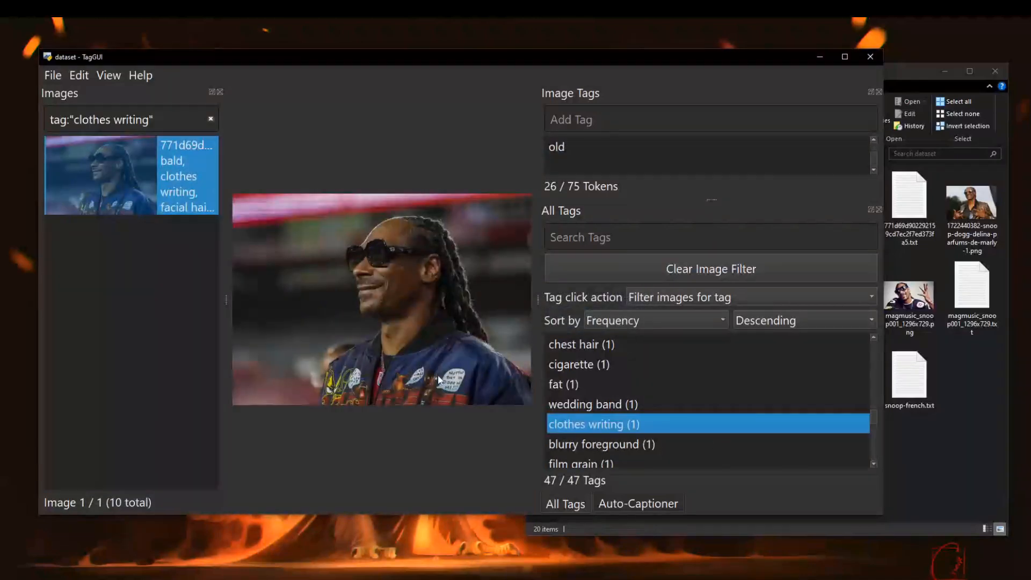
Check the image tagged blurry foreground, and delete the tag film grain from the dataset
left_click(630, 443)
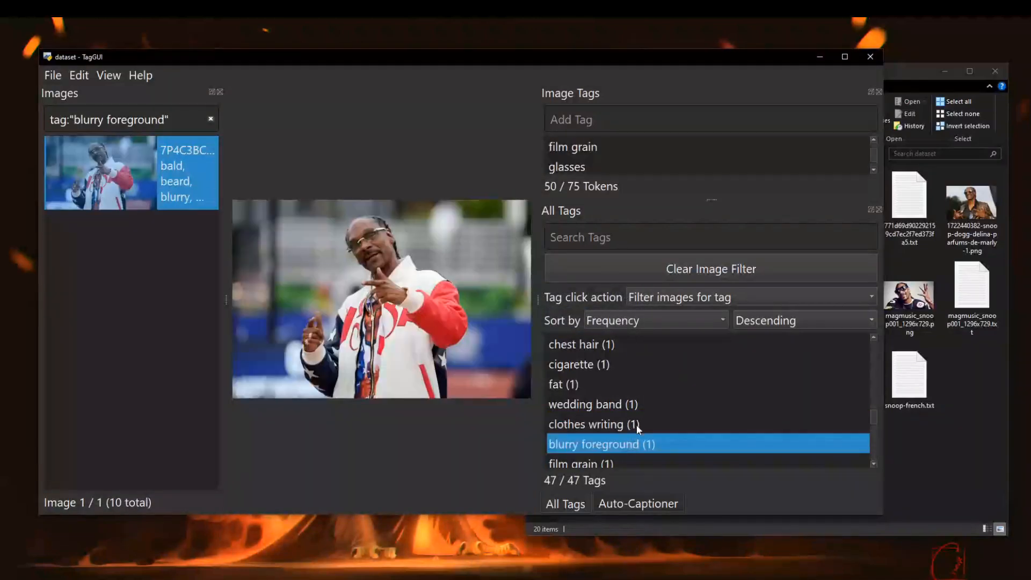
scroll(634, 430, "down", 1)
left_click(630, 408)
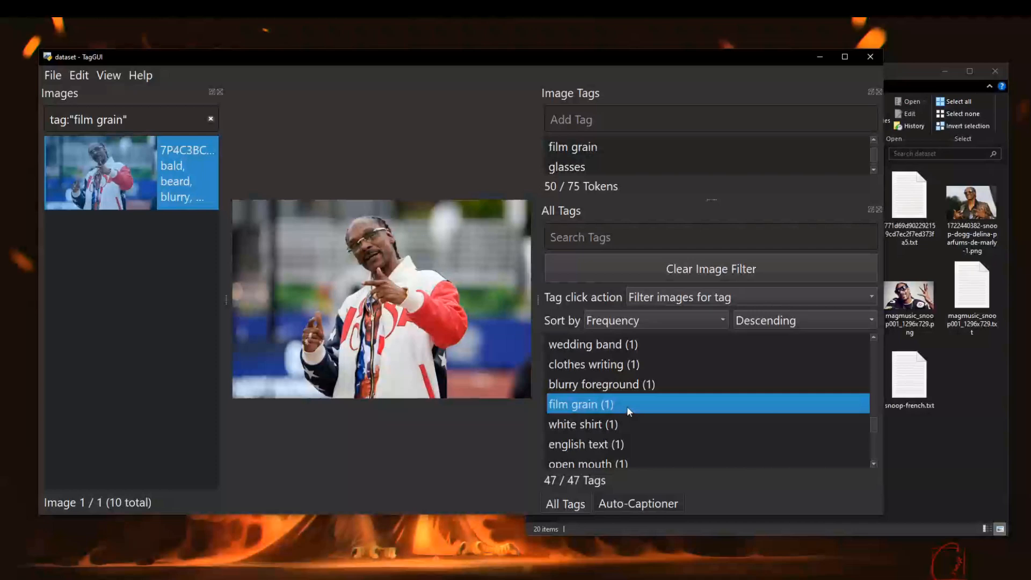
key("Delete")
key("Return")
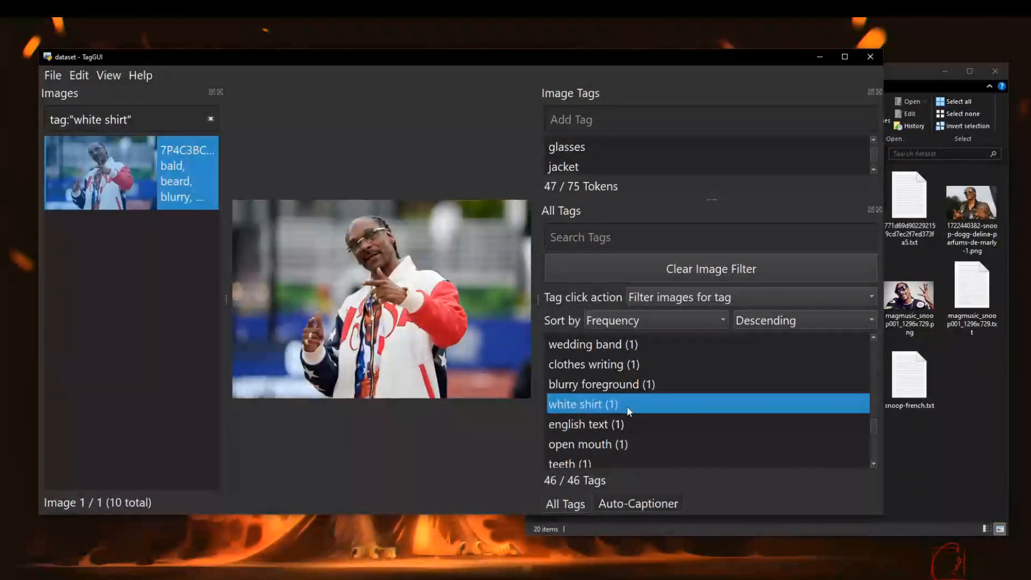
Check the images tagged english text and open mouth, and delete the tag goggles from the dataset
scroll(644, 398, "down", 1)
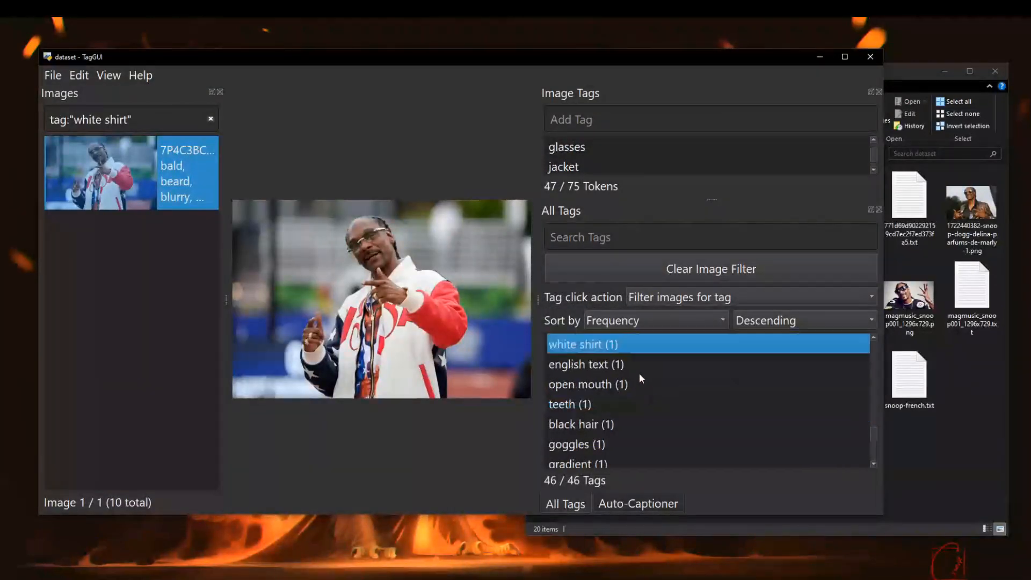
left_click(644, 365)
left_click(641, 384)
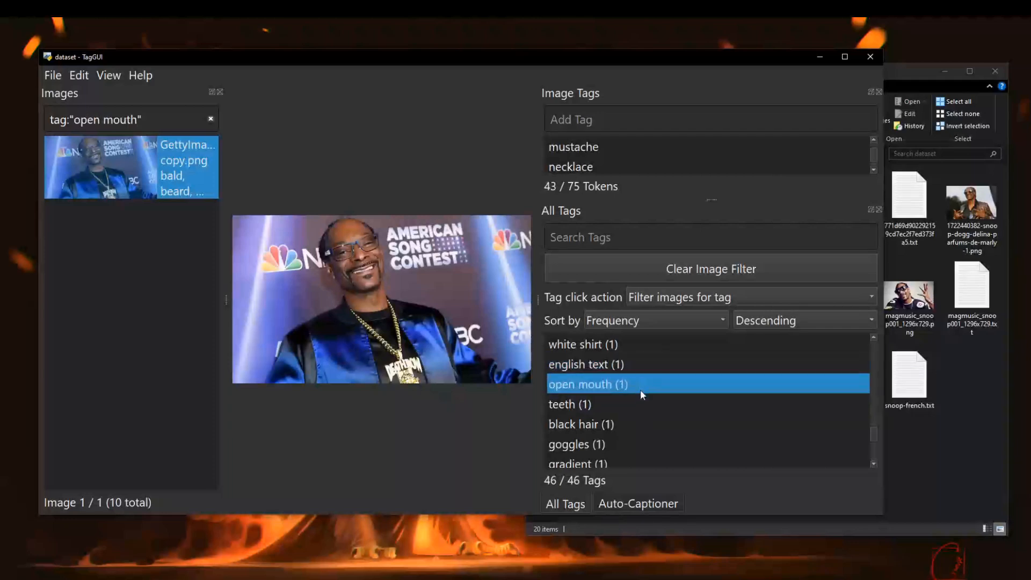
scroll(633, 401, "down", 1)
left_click(632, 385)
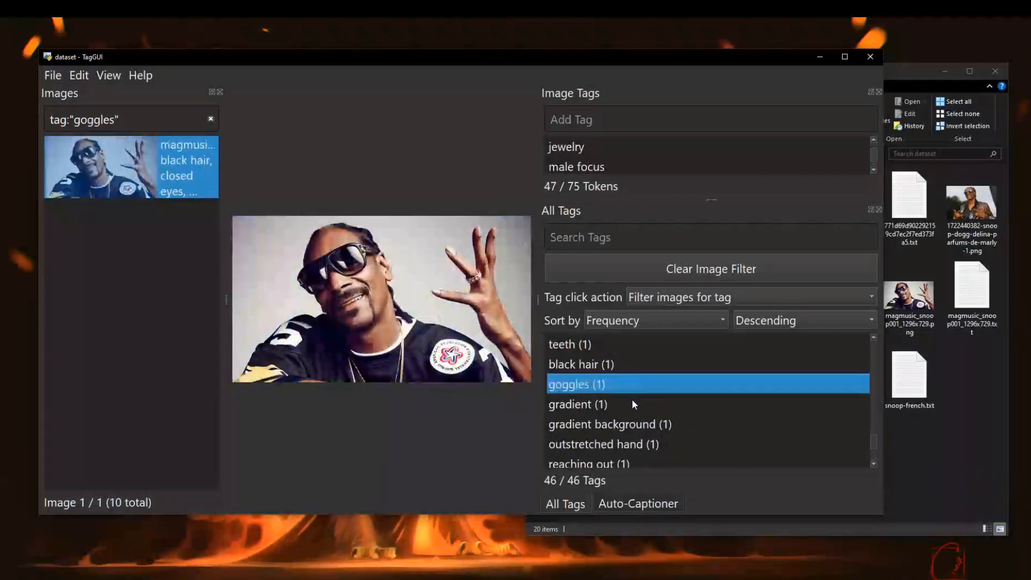
key("Delete")
key("Return")
Check the gradient background, outstretched hand, reaching out and blue background tags, and delete the tag very short hair from the dataset
left_click(687, 408)
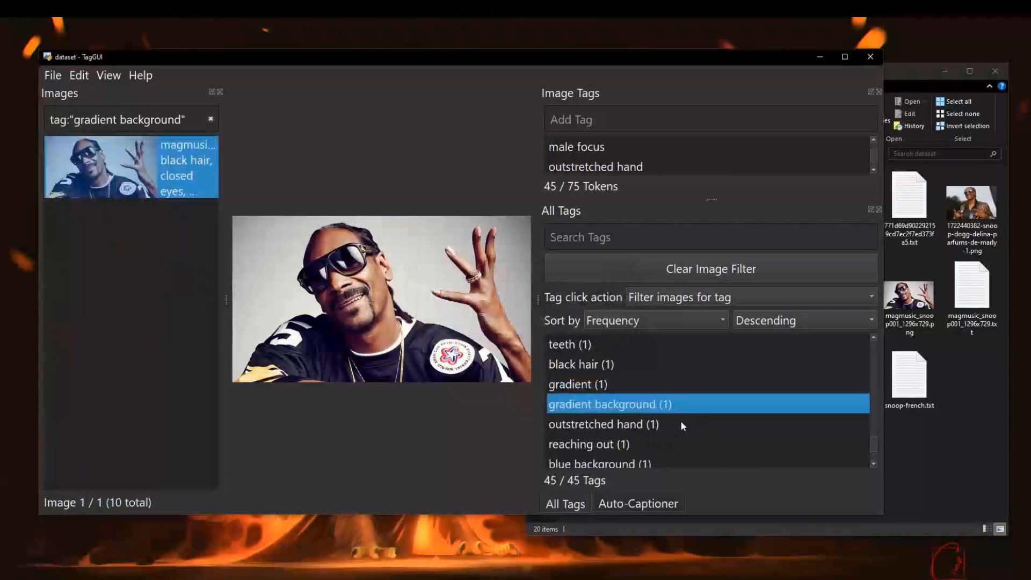
left_click(682, 427)
scroll(683, 430, "down", 1)
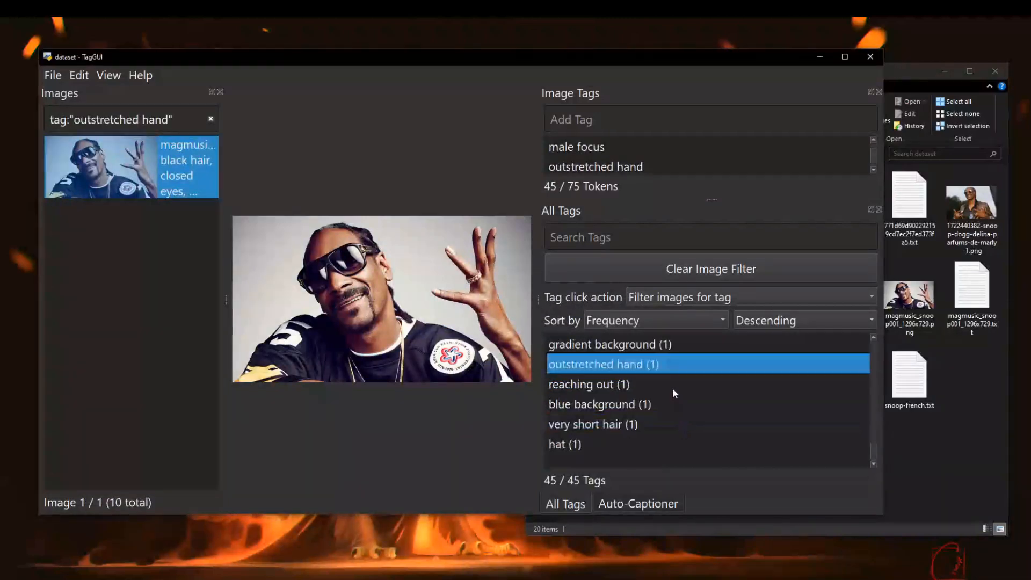
left_click(674, 391)
left_click(673, 406)
left_click(661, 427)
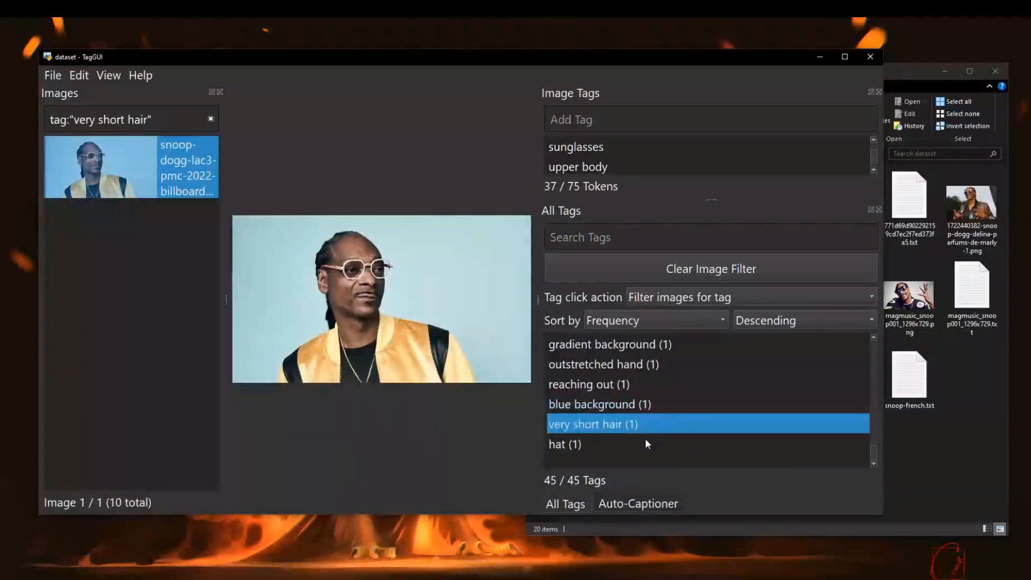
key("Delete")
key("Return")
Delete the tag hat from the dataset and show all images again
left_click(579, 444)
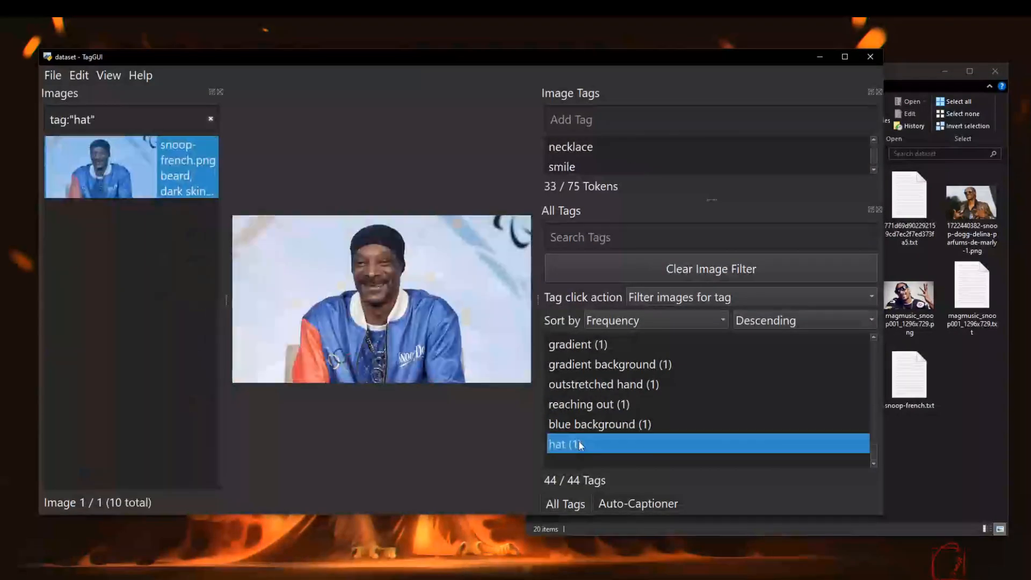
key("Delete")
key("Return")
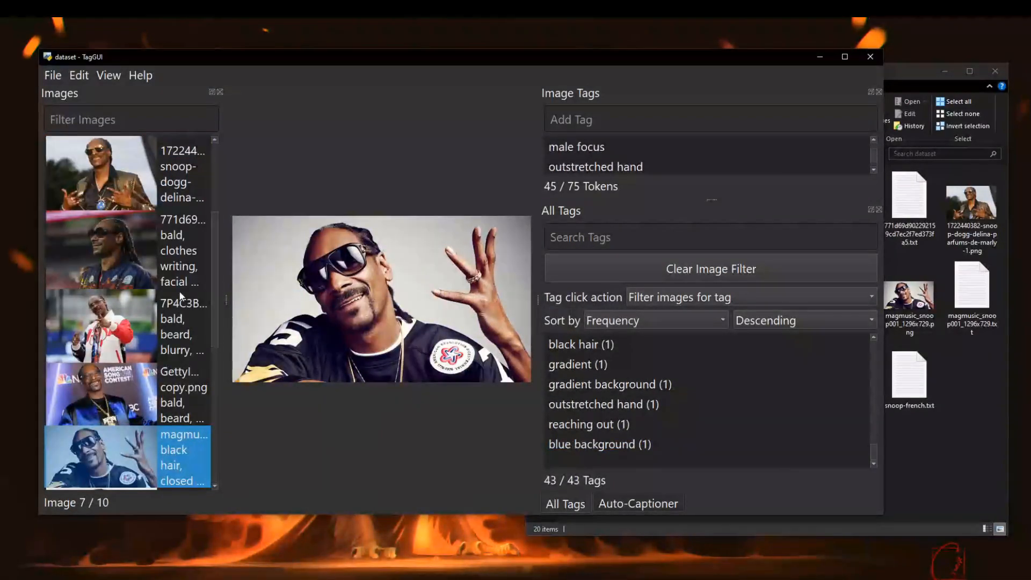
Look through the dataset images and review the remaining tags in the full tag list
scroll(177, 279, "down", 3)
scroll(124, 432, "up", 5)
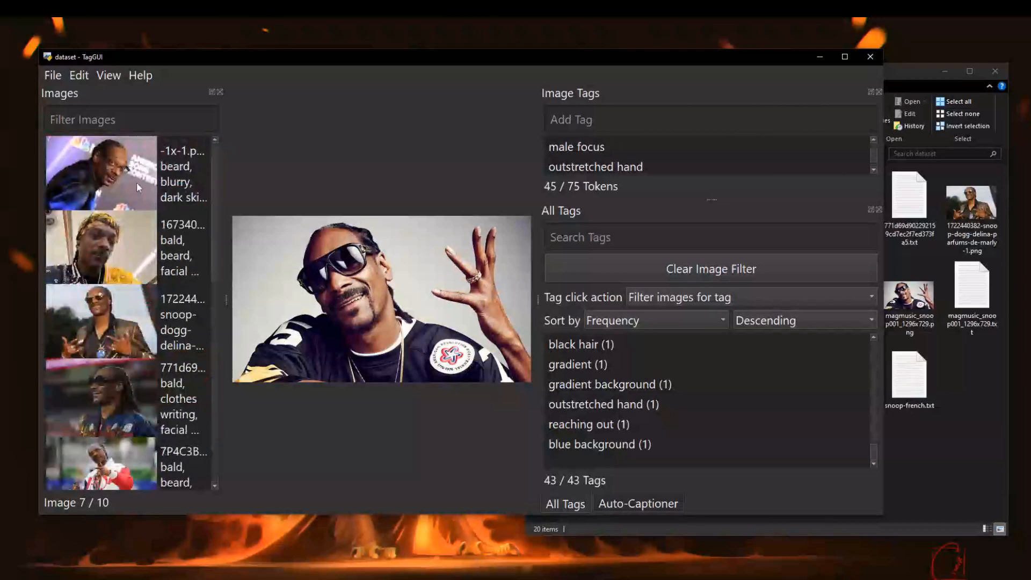
left_click(102, 183)
left_click(102, 263)
left_click(107, 314)
scroll(110, 322, "down", 5)
left_click(116, 280)
left_click(141, 422)
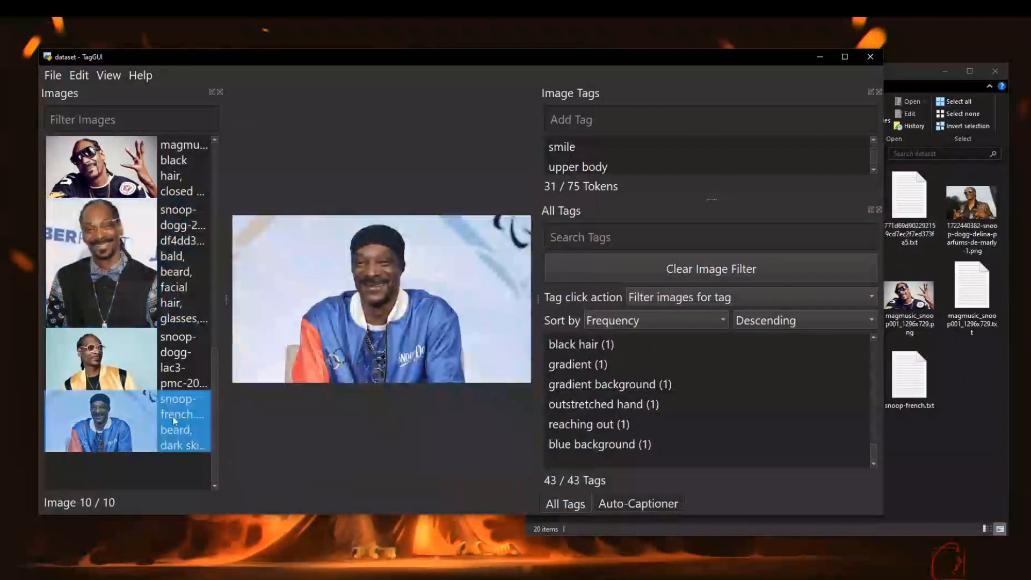
scroll(653, 430, "up", 10)
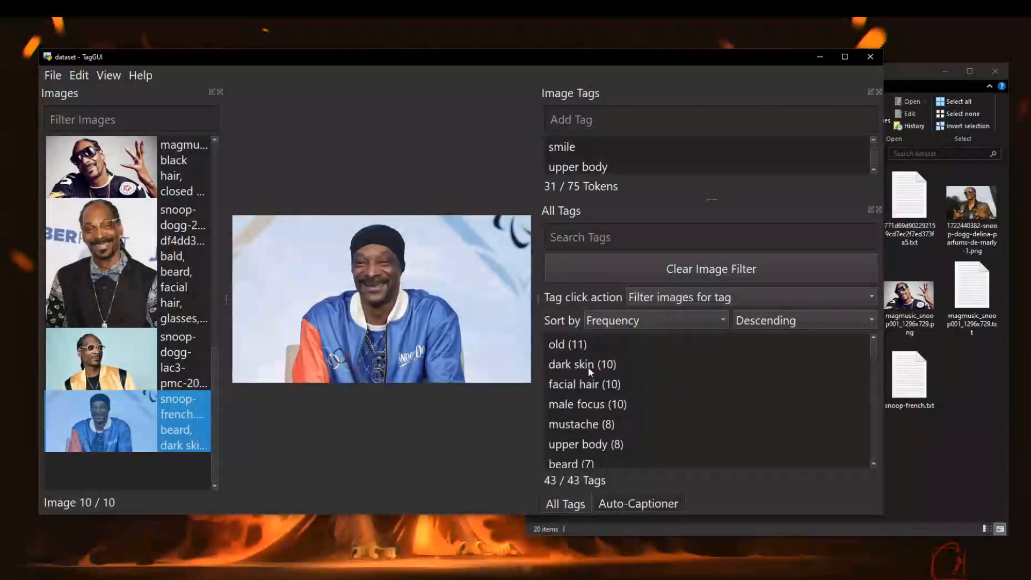
scroll(648, 387, "down", 7)
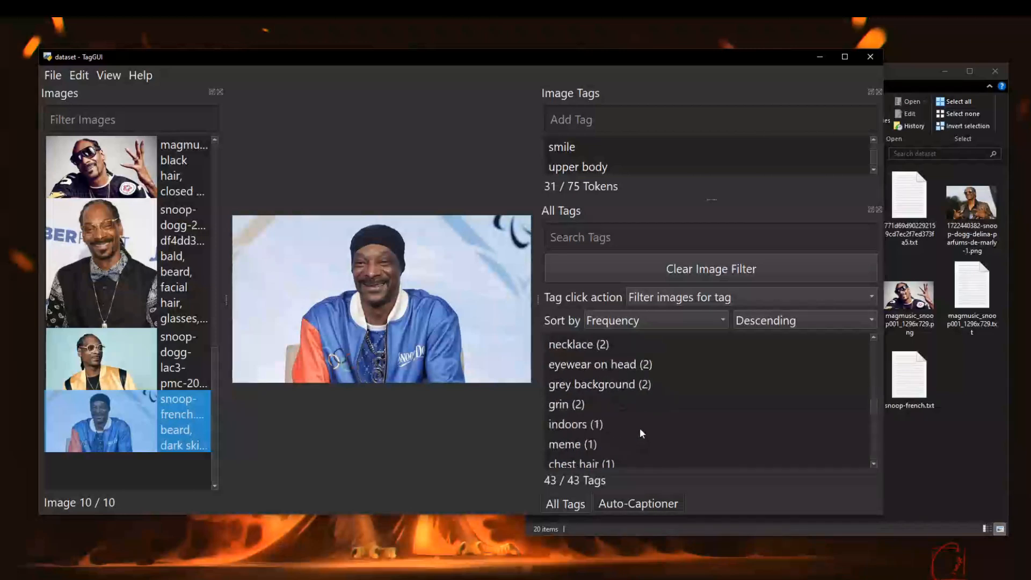
Hide the Auto-Captioner pane and return to the first image, -1x-1.png
left_click(108, 75)
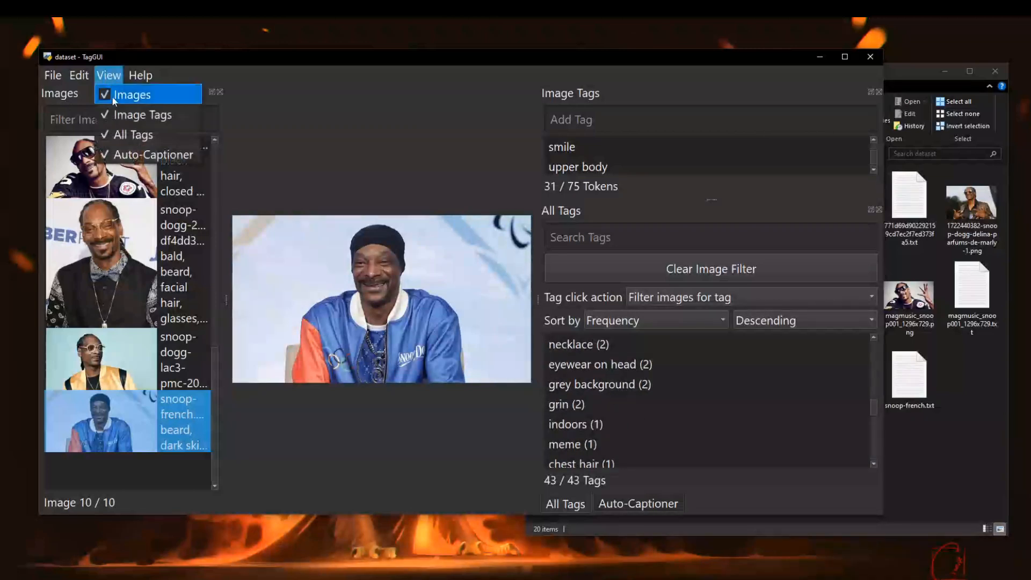
left_click(153, 155)
left_click(135, 167)
left_click(108, 75)
left_click(142, 317)
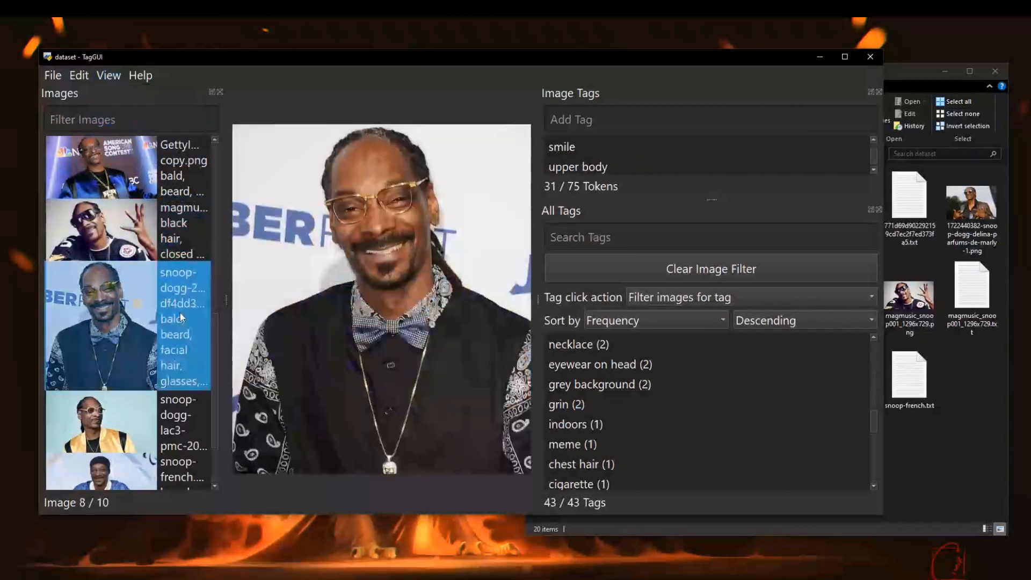
scroll(142, 317, "up", 6)
left_click(135, 175)
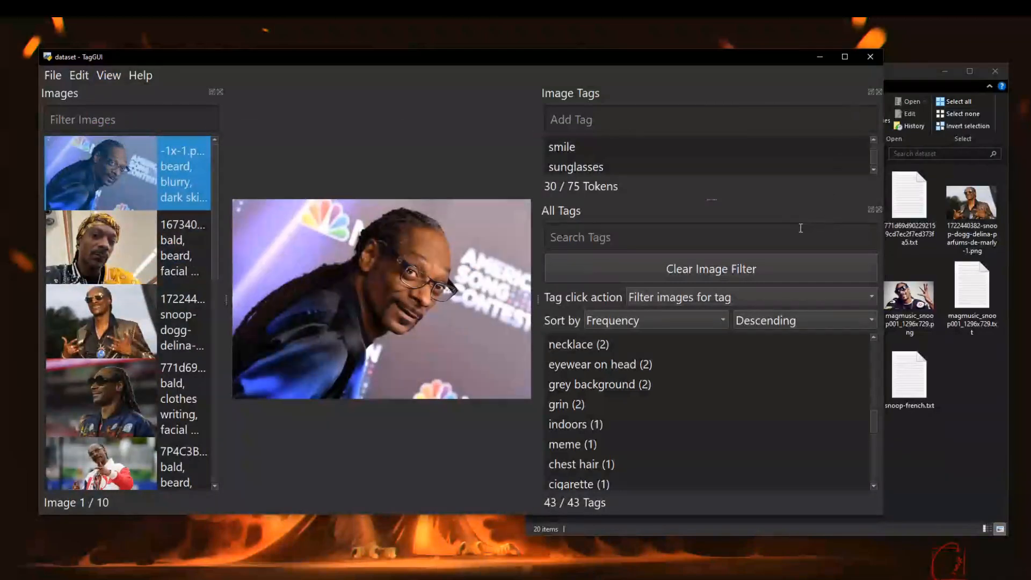
Add the tag snoop_dogg to all 10 images in the dataset and copy the tag text
key("ctrl+a")
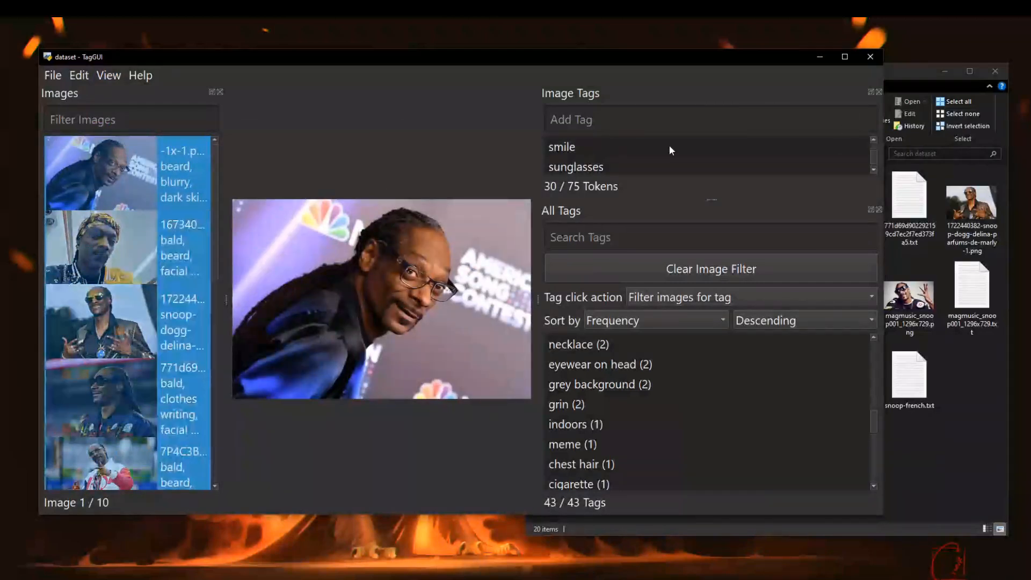
left_click(594, 120)
type("sno")
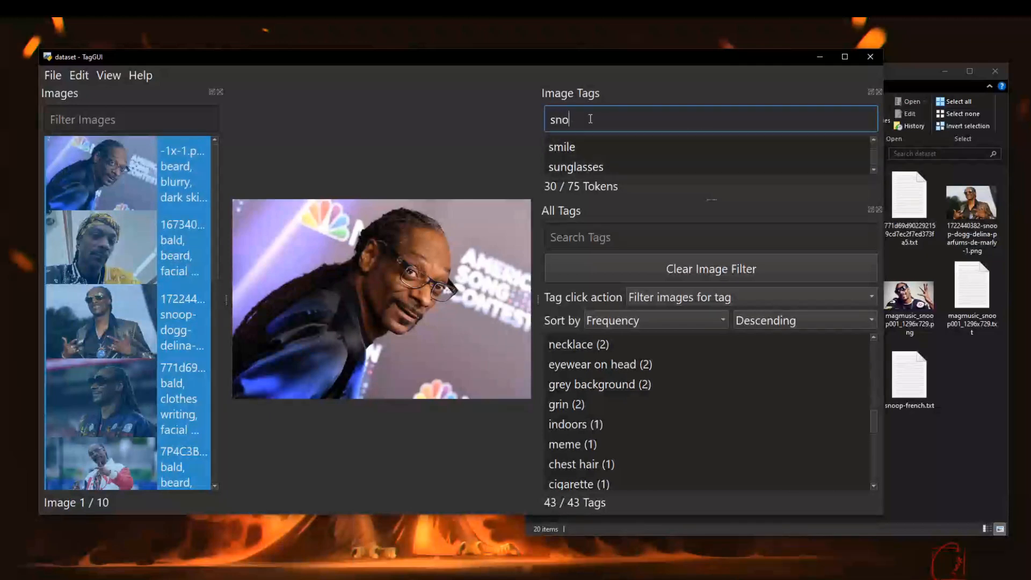
type("op_dogg")
key("ctrl+a")
key("ctrl+c")
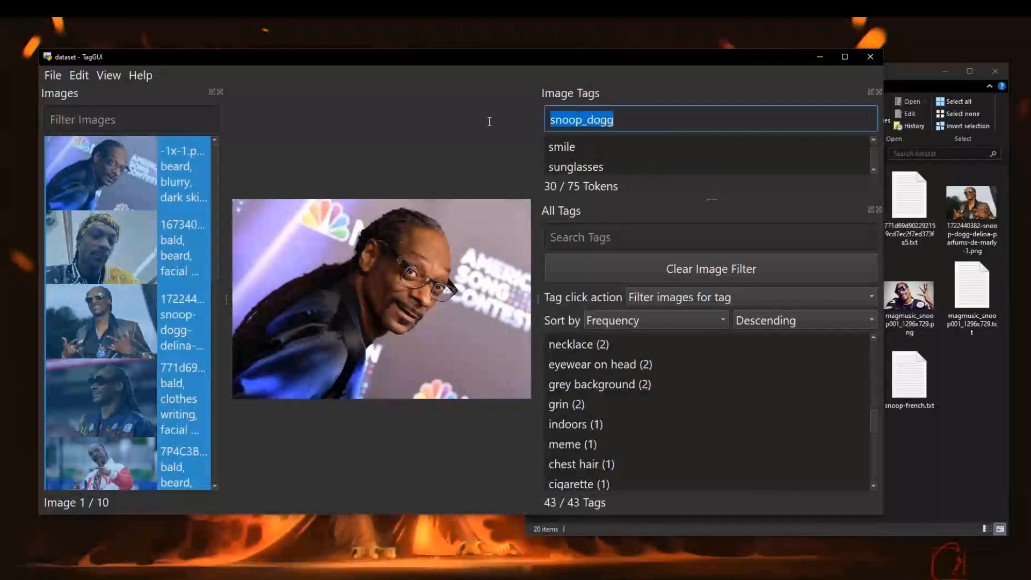
key("Return")
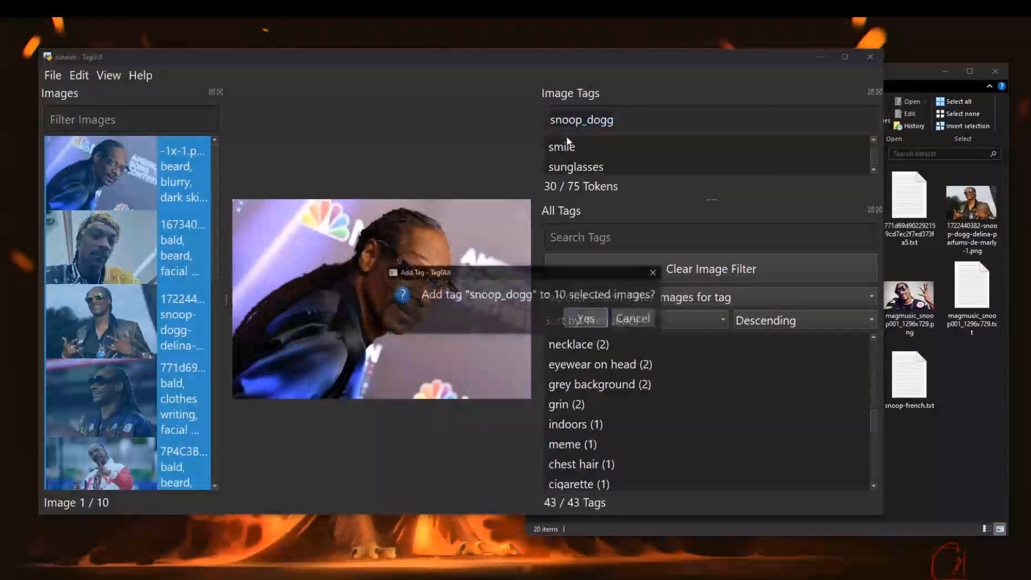
left_click(583, 319)
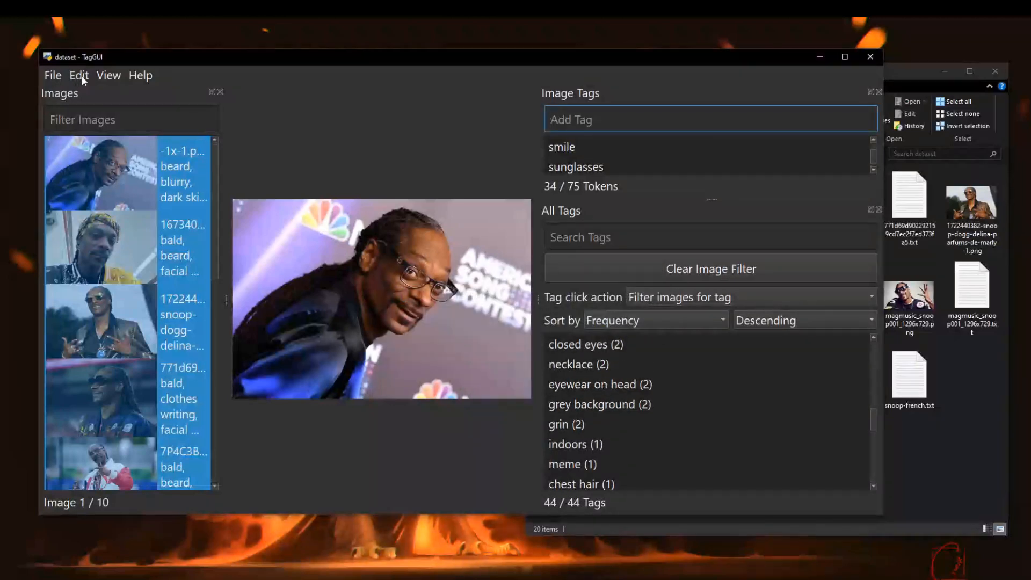
Batch reorder the tags so that snoop_dogg moves to the front in every image
left_click(81, 77)
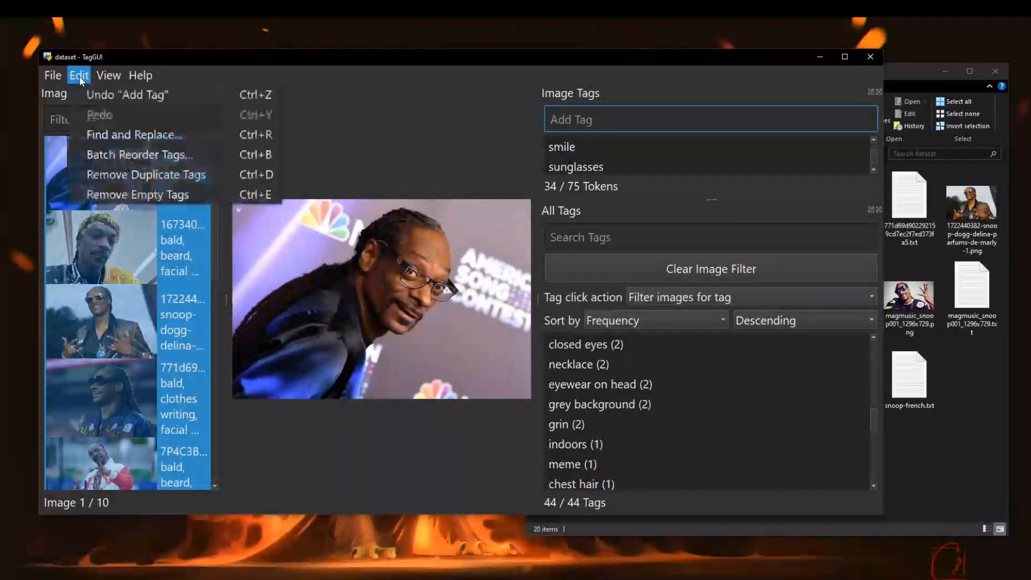
left_click(125, 155)
left_click(379, 343)
key("ctrl+v")
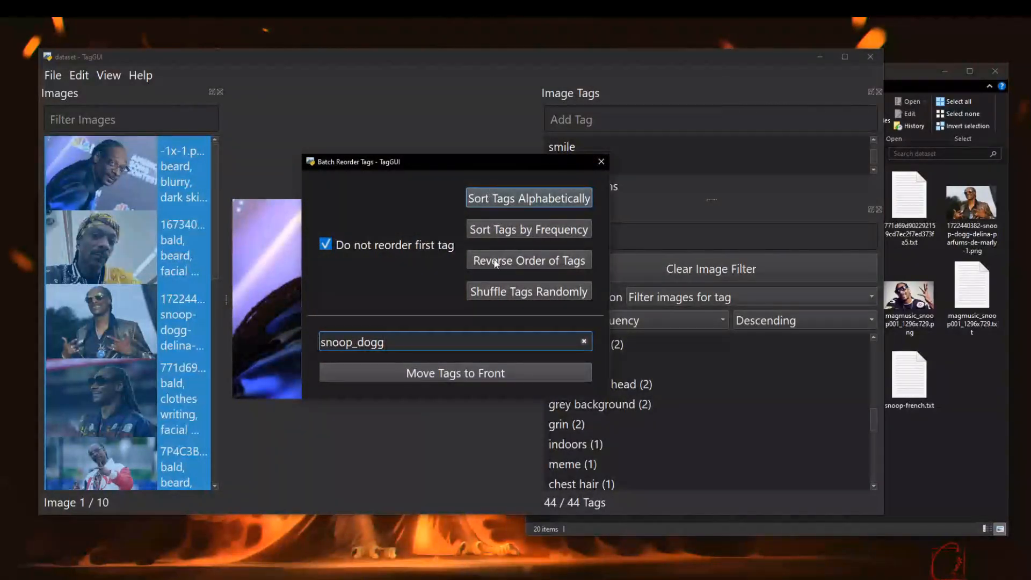
left_click(441, 374)
left_click_drag(520, 162, 493, 242)
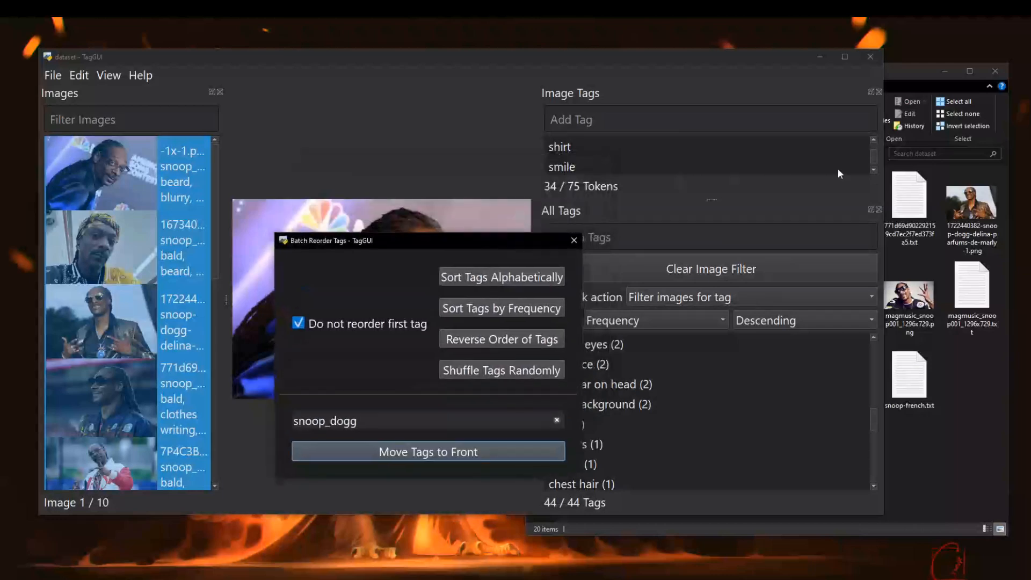
left_click(574, 240)
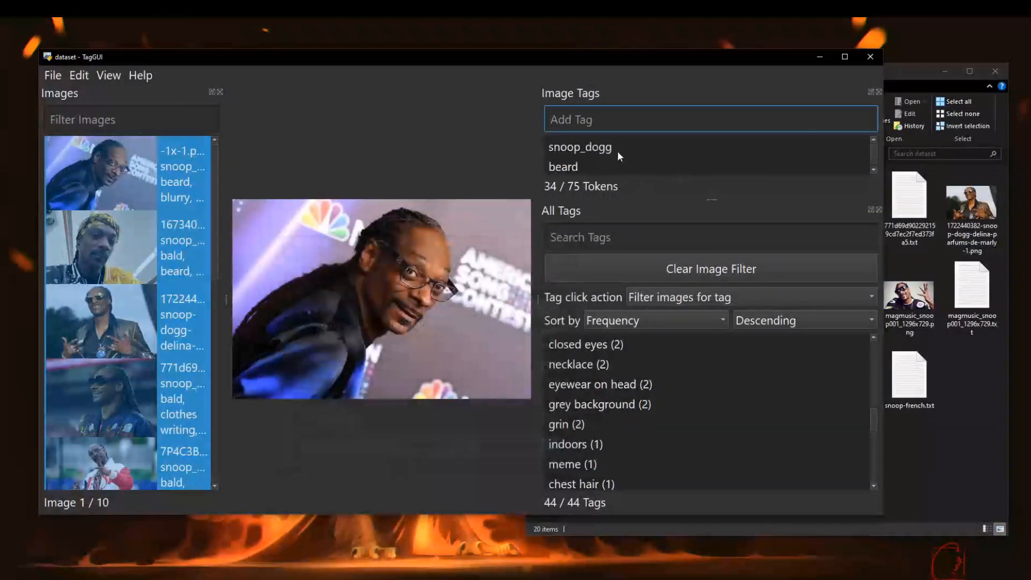
Go through the dataset images one by one to check their first tag, and return to the first image
left_click(149, 176)
key("Down")
key("Down")
key("Down")
key("Down")
key("Down")
key("Down")
key("Down")
key("Down")
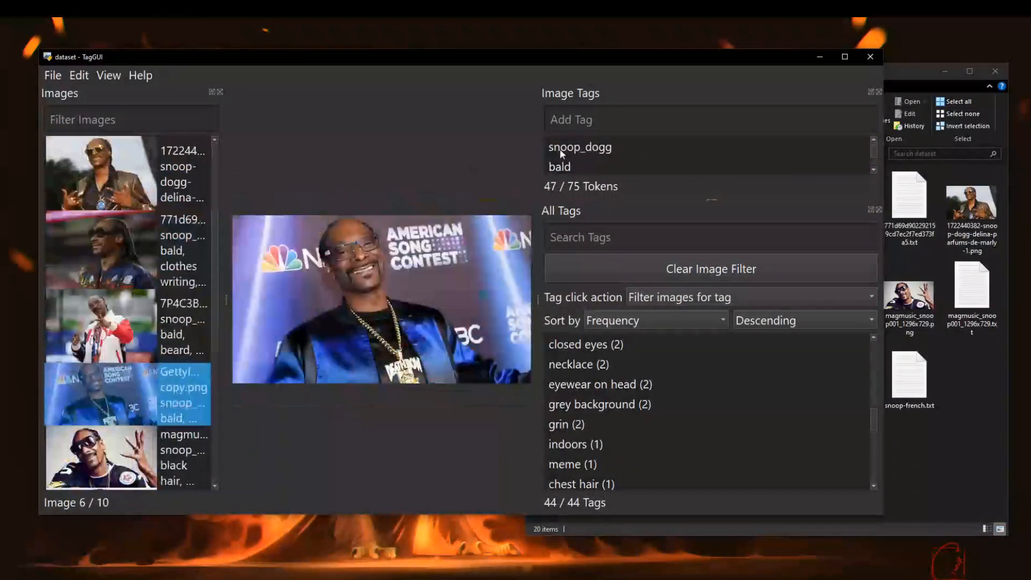
key("Down")
key("Up")
key("Up")
key("Up")
key("Up")
key("Up")
key("Up")
key("Up")
key("Up")
key("Up")
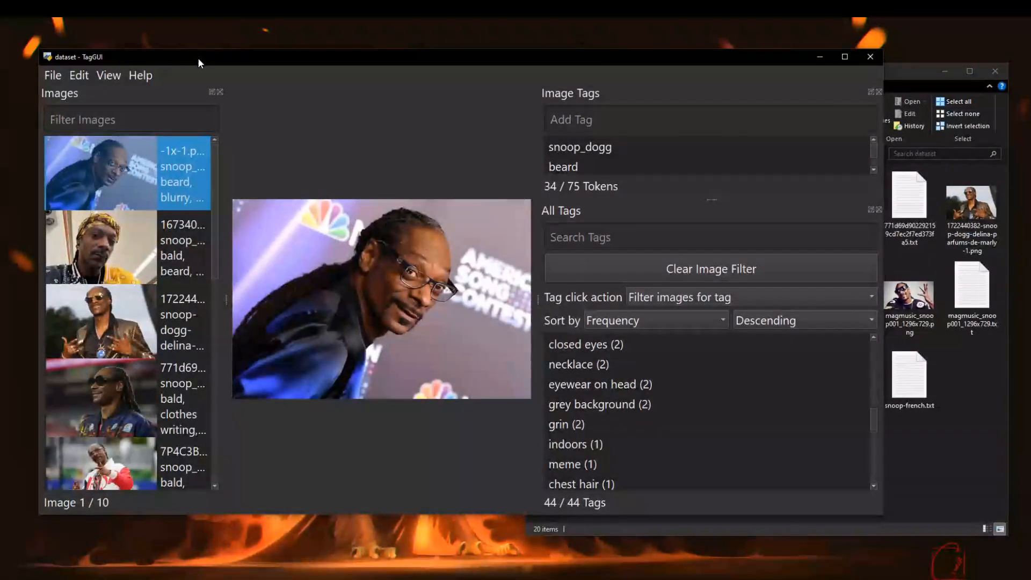
Exit TagGUI and launch OneTrainer by running start-ui.bat from the OneTrainer folder
left_click(53, 76)
left_click(69, 153)
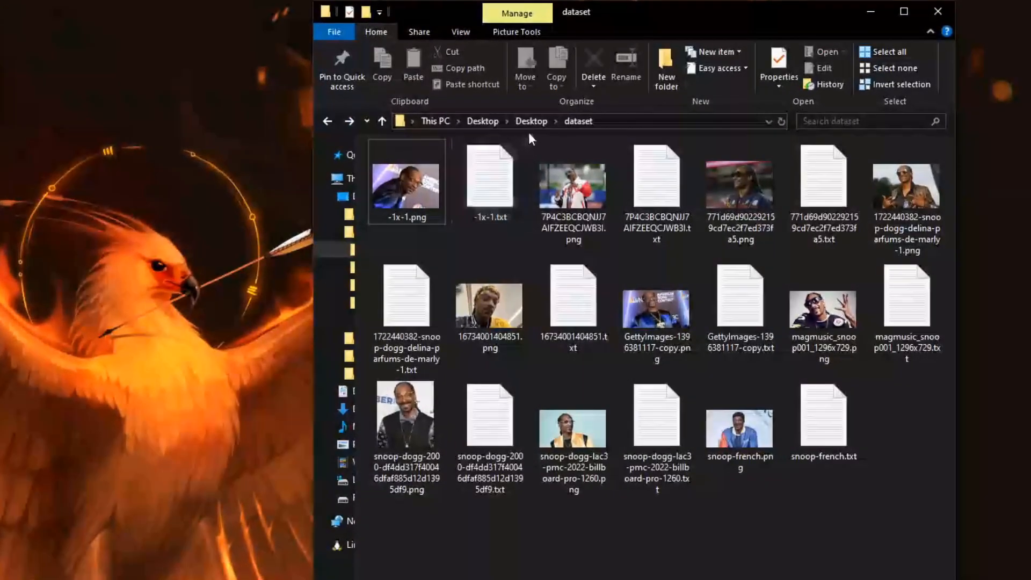
left_click(595, 135)
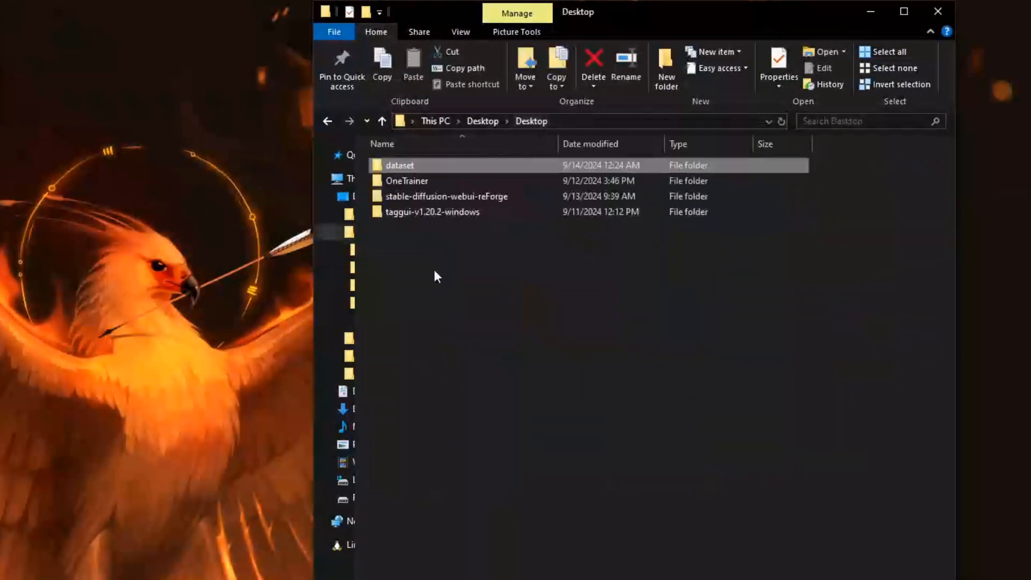
double_click(422, 181)
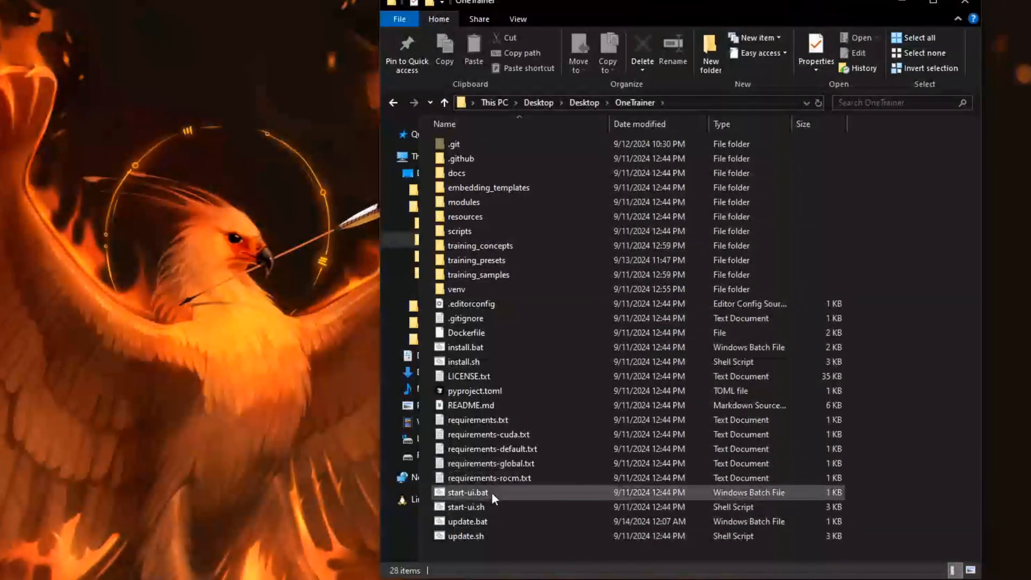
double_click(489, 494)
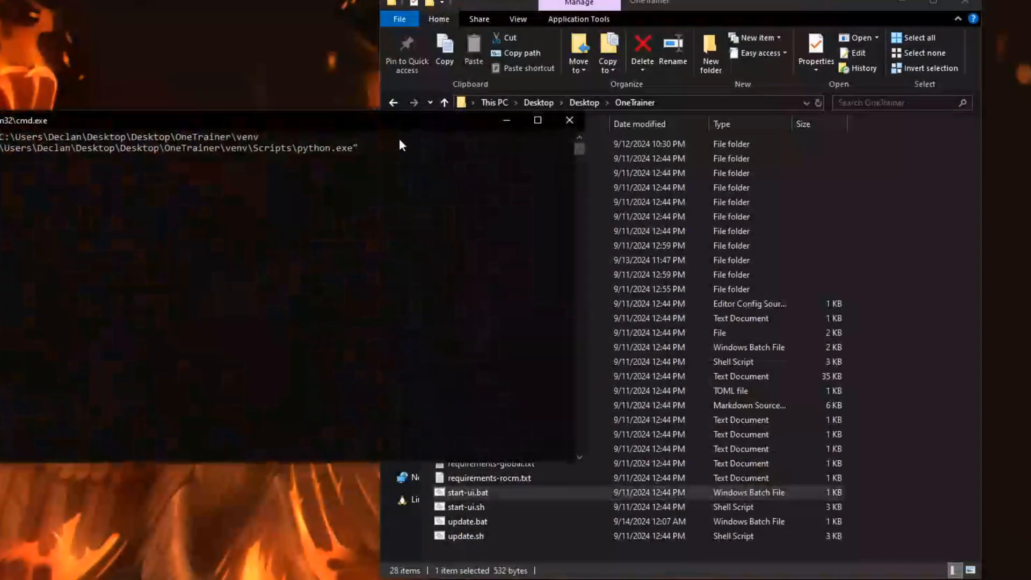
left_click_drag(398, 138, 200, 13)
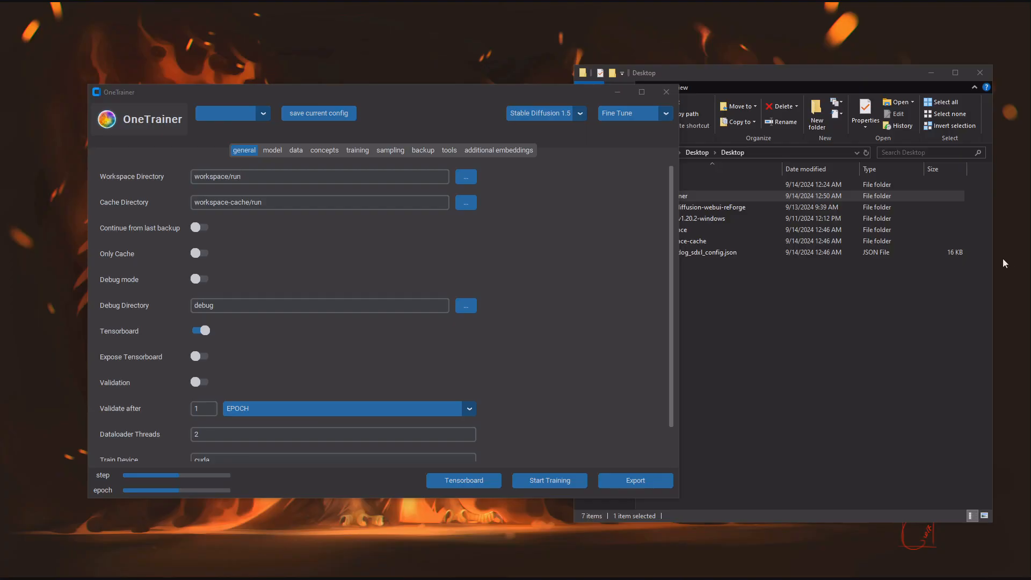
left_click_drag(378, 98, 342, 82)
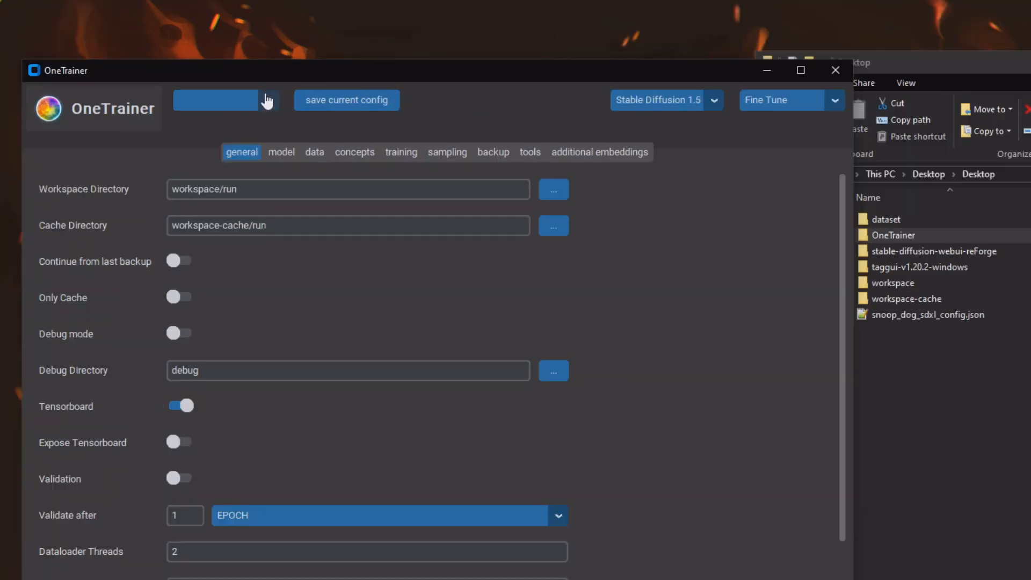
Load the #sdxl 1.0 LoRA training preset and keep LoRA as the training method
left_click(214, 101)
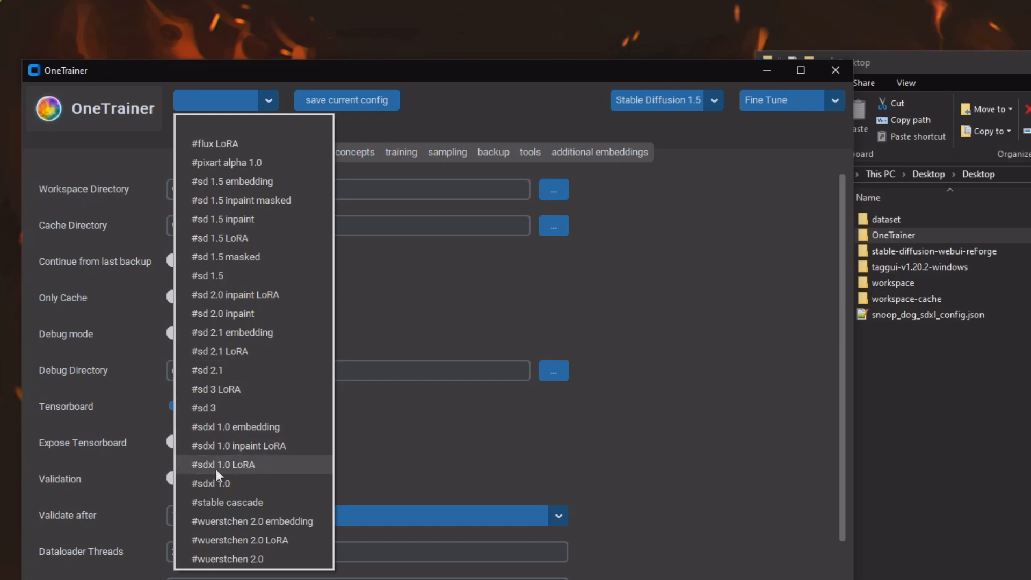
left_click(246, 469)
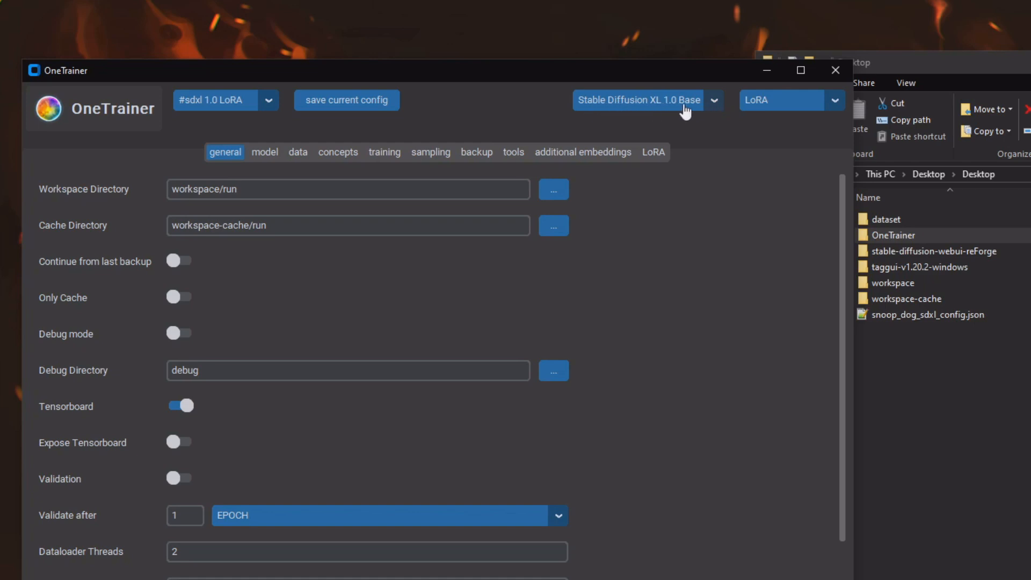
left_click(757, 105)
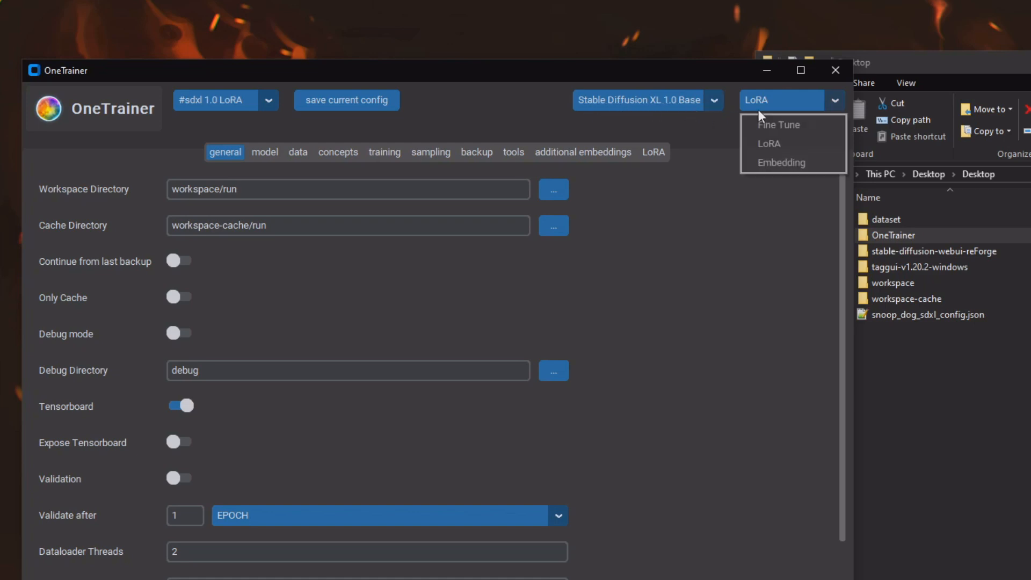
left_click(801, 146)
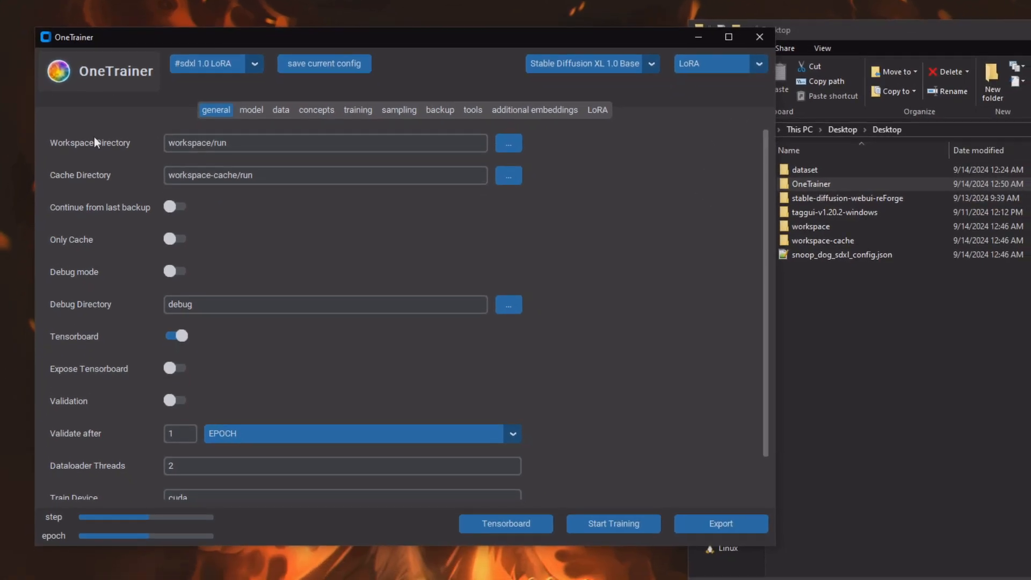
Switch to File Explorer and delete the contents of the workspace and workspace-cache folders
left_click(814, 228)
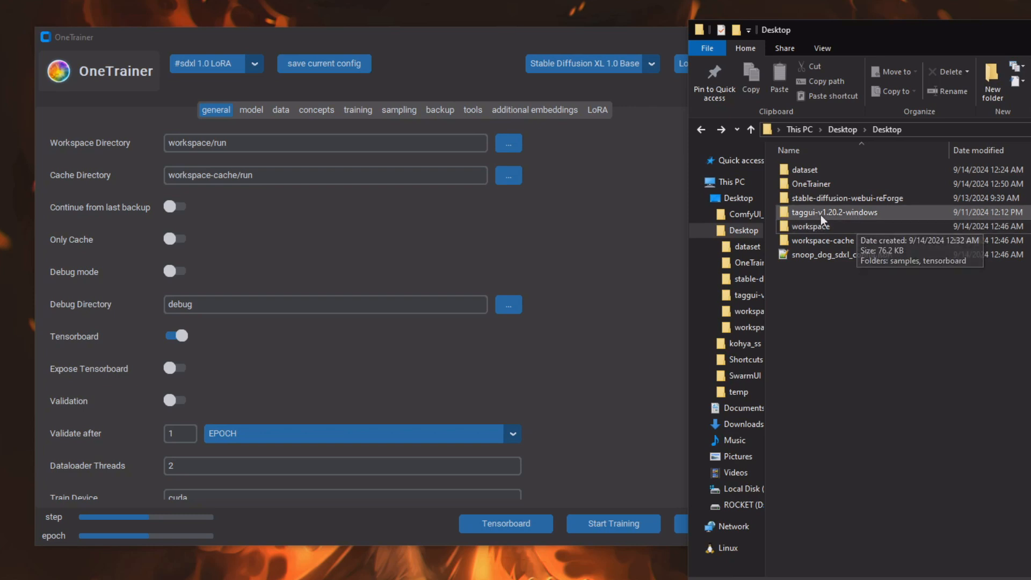
double_click(830, 226)
left_click_drag(912, 221, 848, 163)
key("alt+Left")
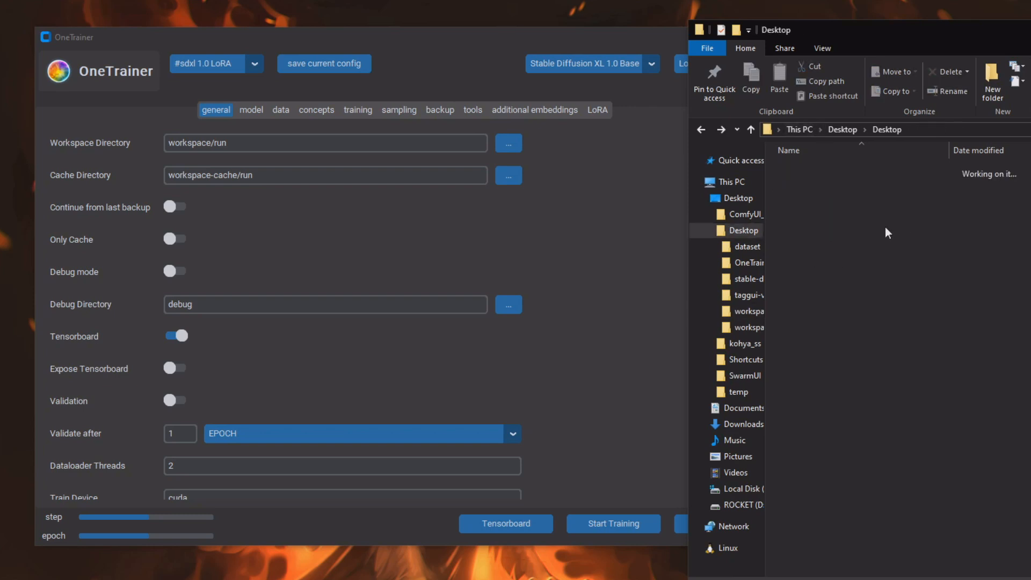
double_click(834, 243)
left_click_drag(952, 251, 848, 142)
key("Delete")
key("alt+Left")
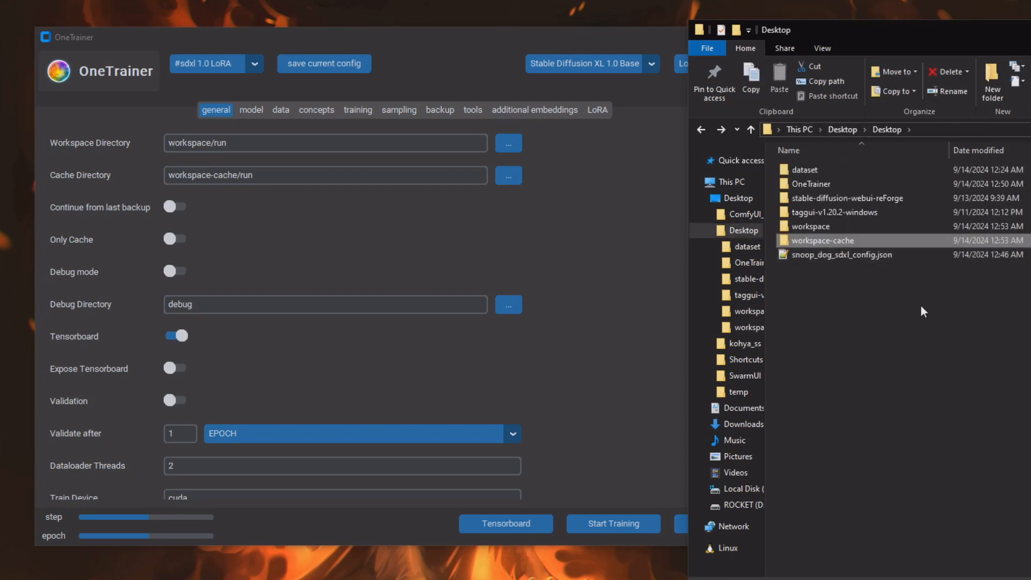
Delete snoop_dog_sdxl_config.json from the Desktop folder, check the workspace folder's contents, and widen the file list
left_click(831, 259)
key("Delete")
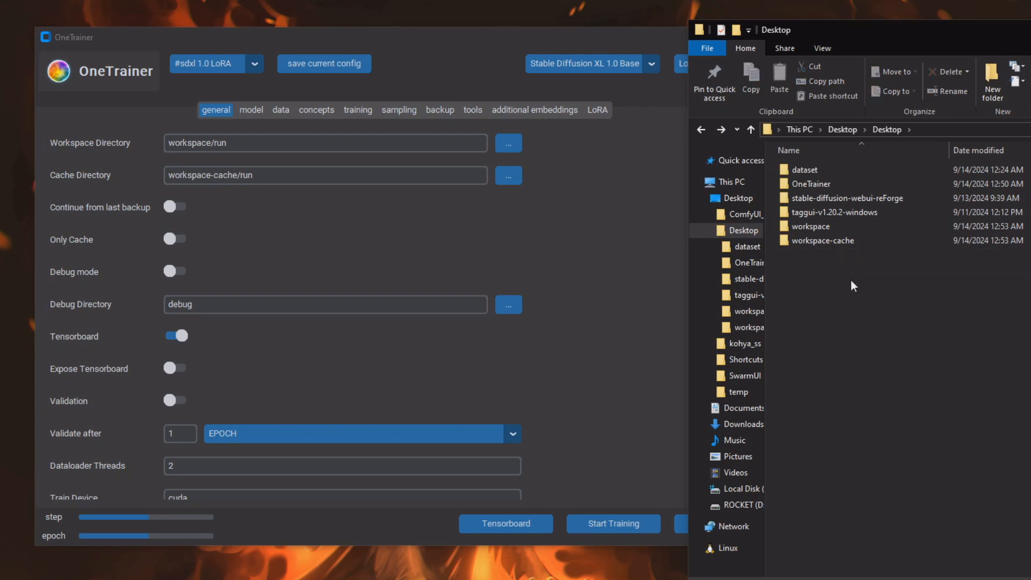
double_click(818, 228)
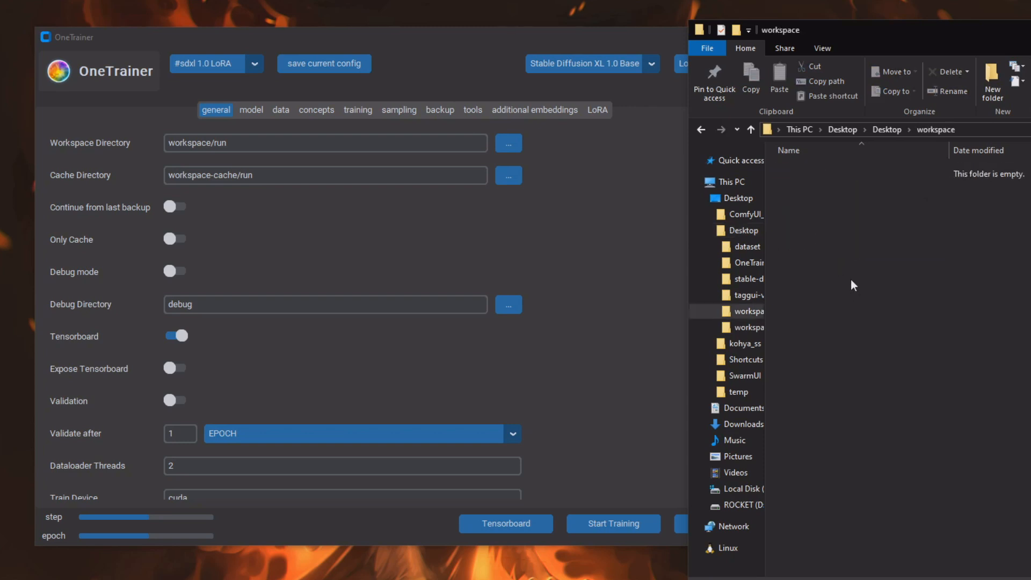
key("alt+Left")
left_click_drag(765, 277, 729, 276)
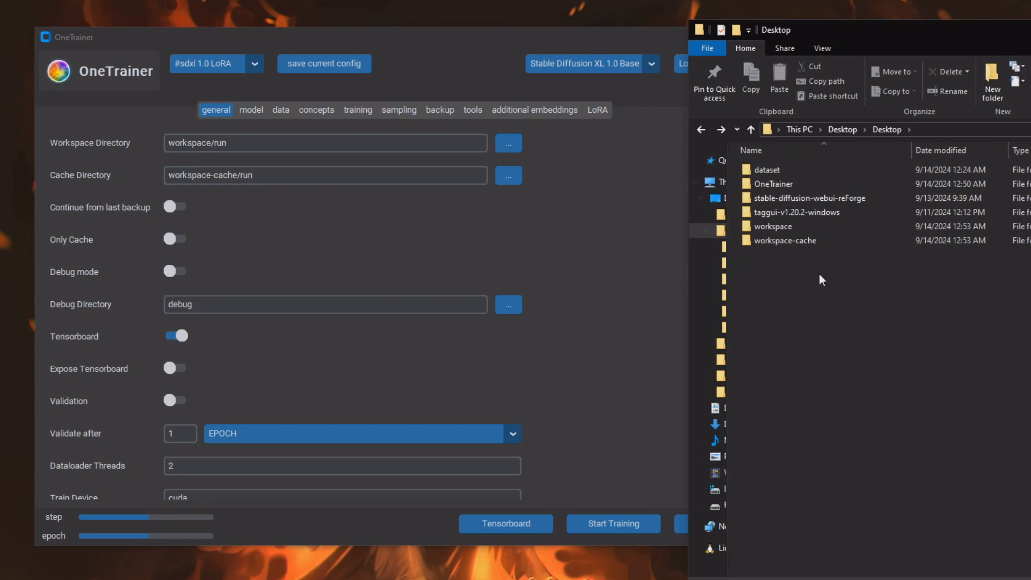
Set the Workspace Directory to the full path of the workspace folder on the Desktop
double_click(769, 227)
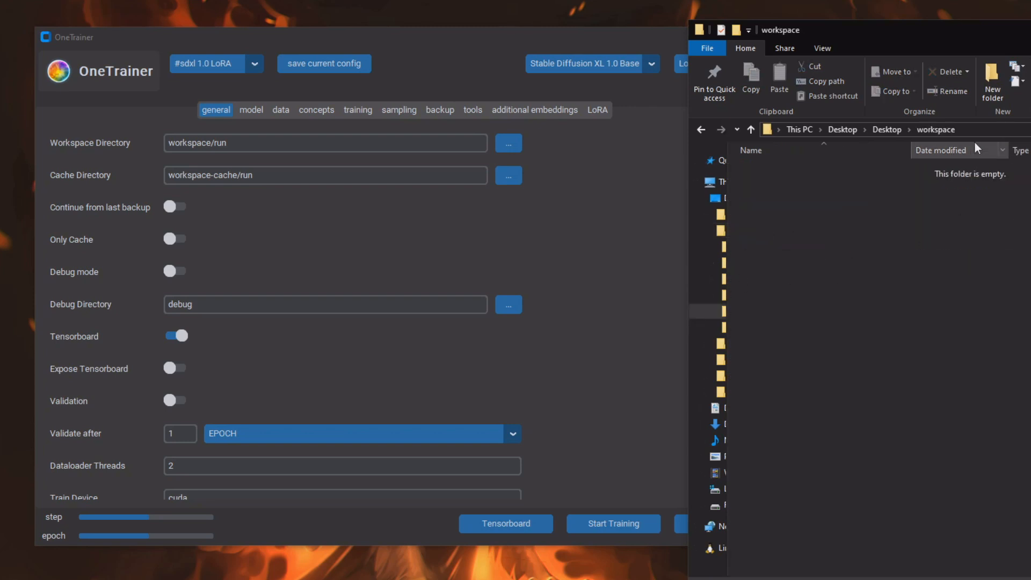
left_click(980, 131)
key("ctrl+c")
left_click(301, 142)
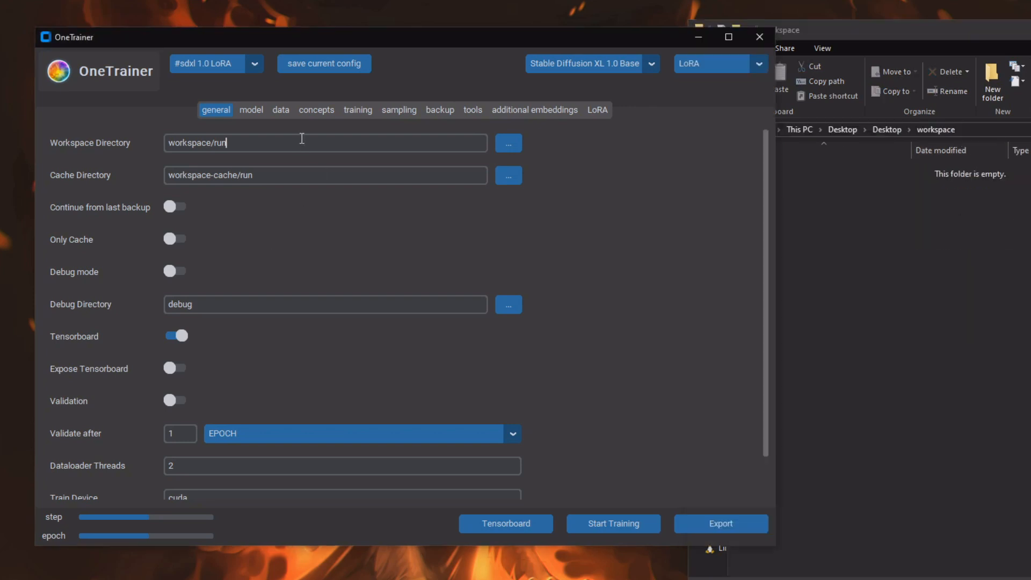
key("ctrl+a")
key("ctrl+v")
Set the Cache Directory to the full path of the workspace-cache folder
left_click(961, 137)
key("alt+Up")
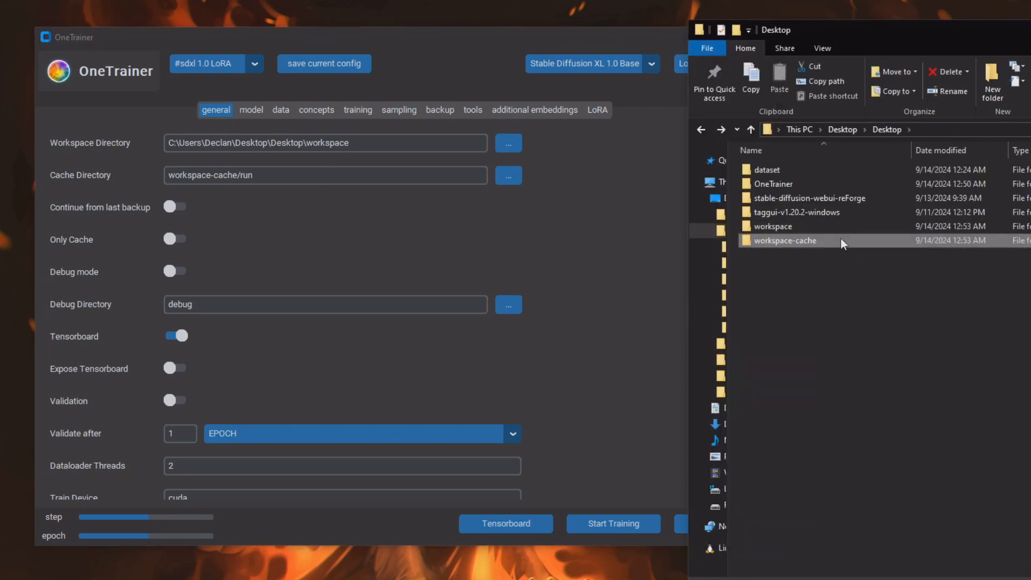
double_click(840, 237)
left_click(994, 130)
key("ctrl+c")
left_click(249, 175)
key("ctrl+a")
key("ctrl+v")
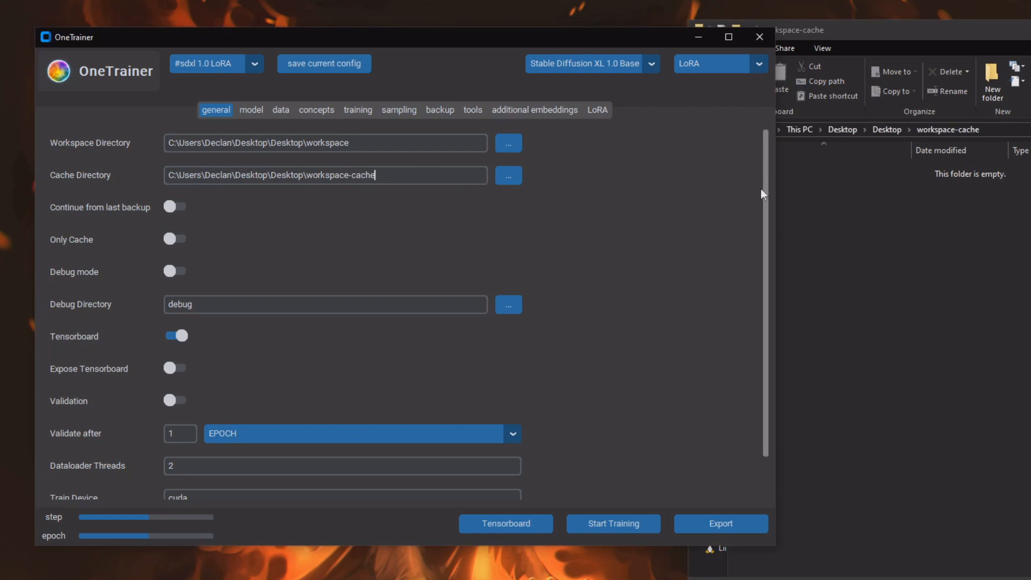
Set the Dataloader Threads to 16 in the general training settings
left_click_drag(600, 39, 566, 32)
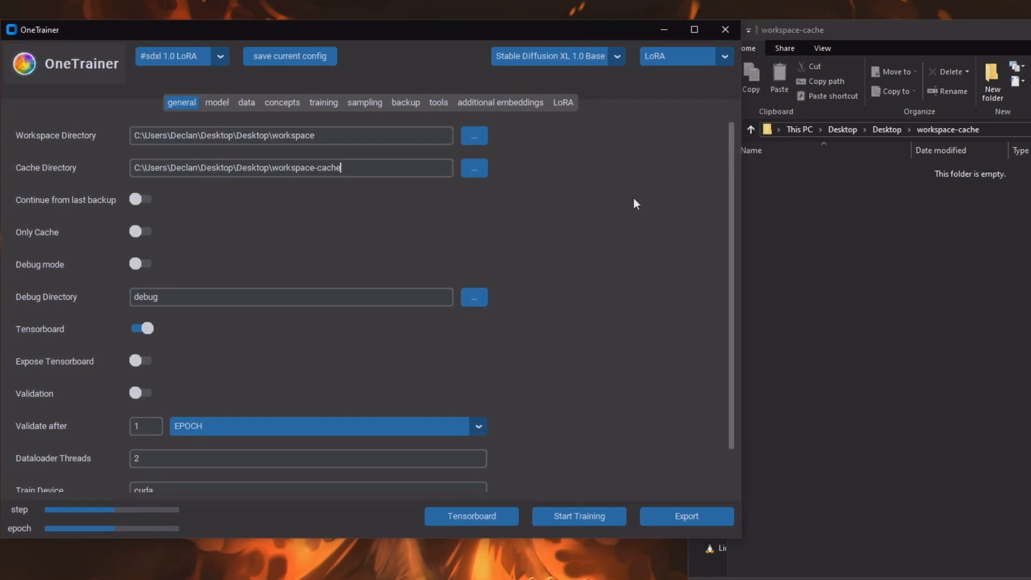
scroll(635, 199, "down", 2)
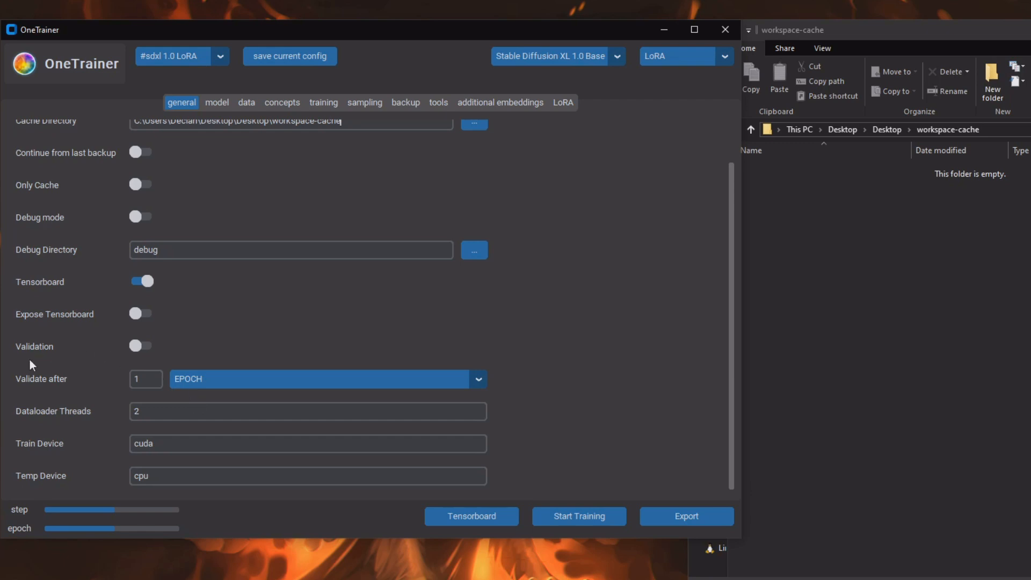
mouse_move(36, 415)
left_click_drag(914, 29, 935, 25)
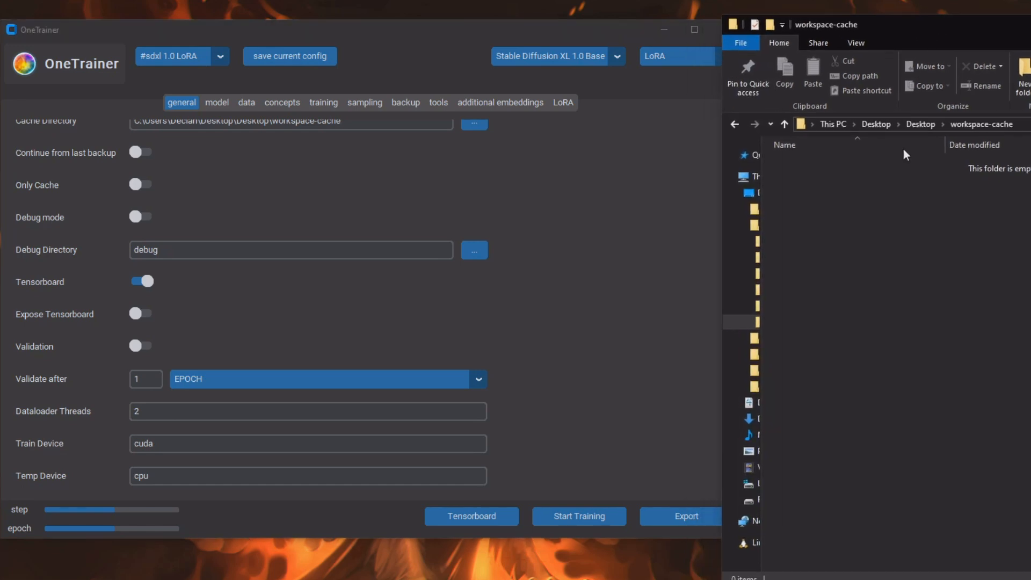
double_click(136, 416)
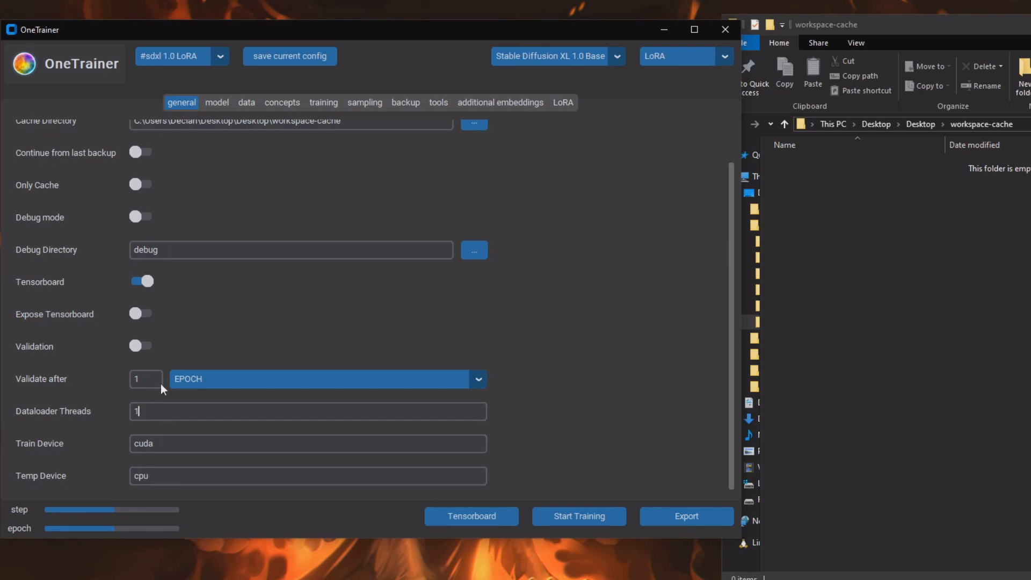
type("6")
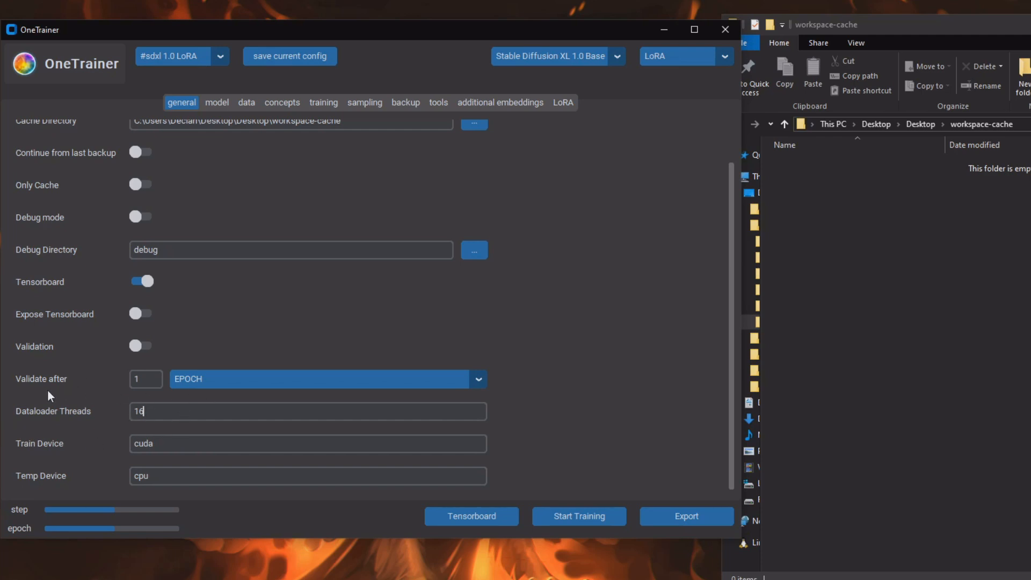
Look through the training images and caption files in the dataset folder, and return to its parent folder
left_click(935, 124)
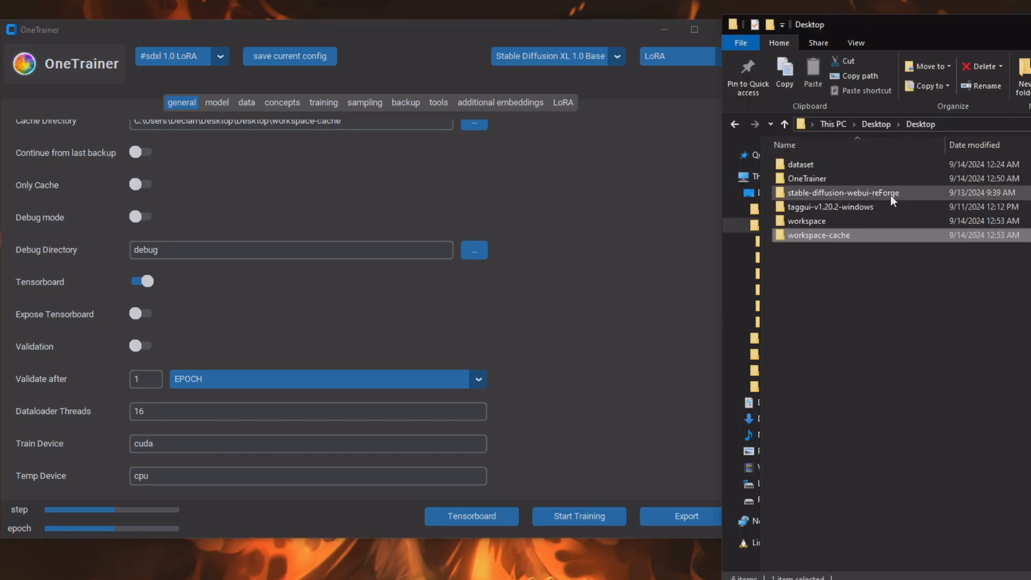
double_click(865, 162)
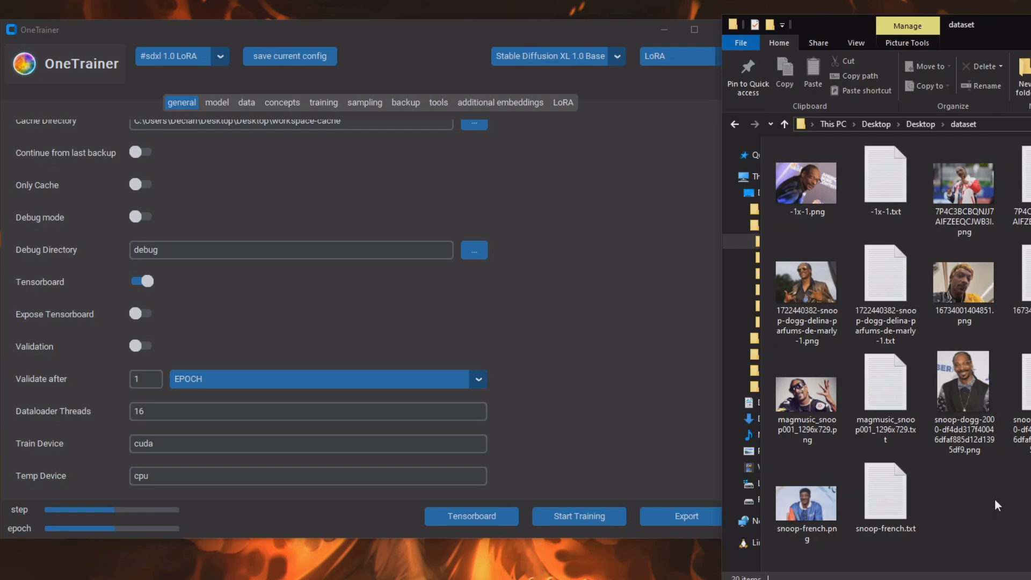
key("alt+Left")
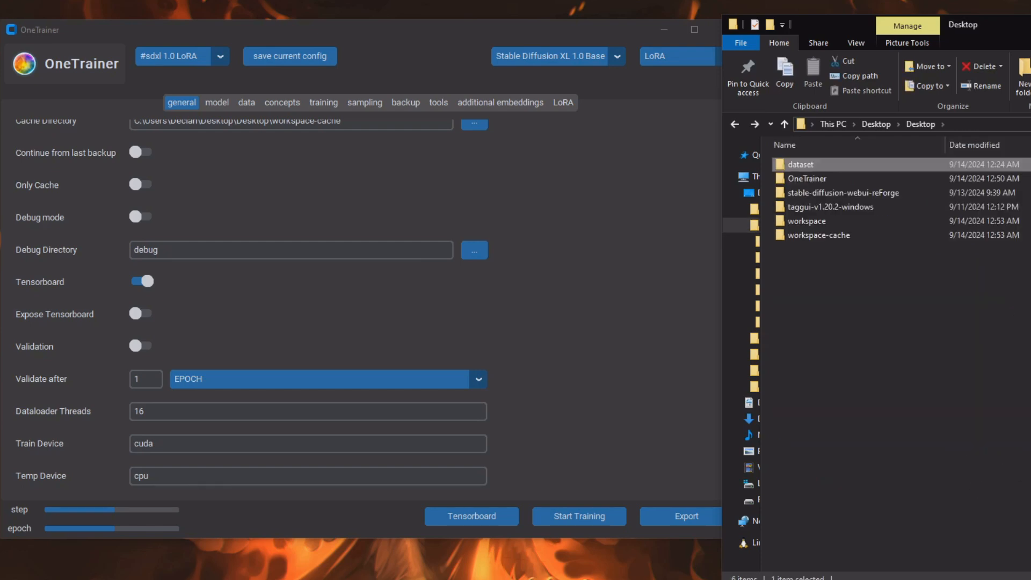
left_click(1027, 463)
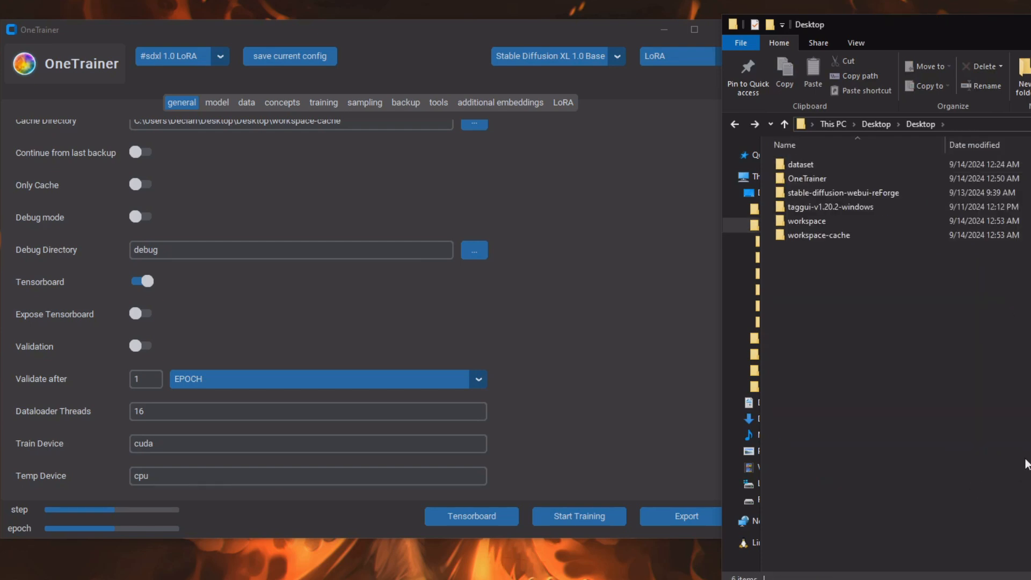
Browse for a local Base Model file and open the models folder inside stable-diffusion-webui-reForge
left_click(217, 102)
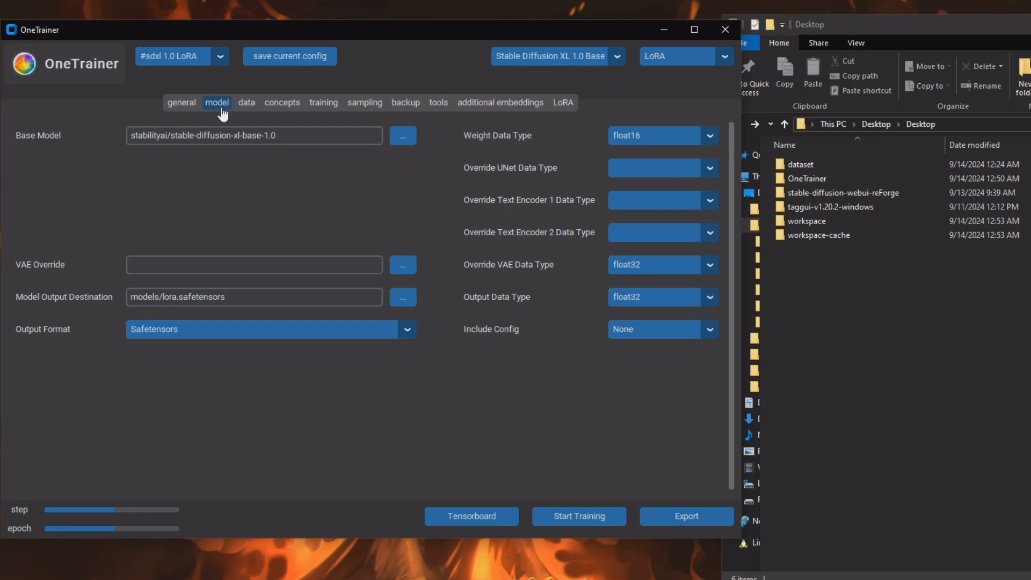
left_click_drag(286, 133, 124, 131)
left_click(300, 142)
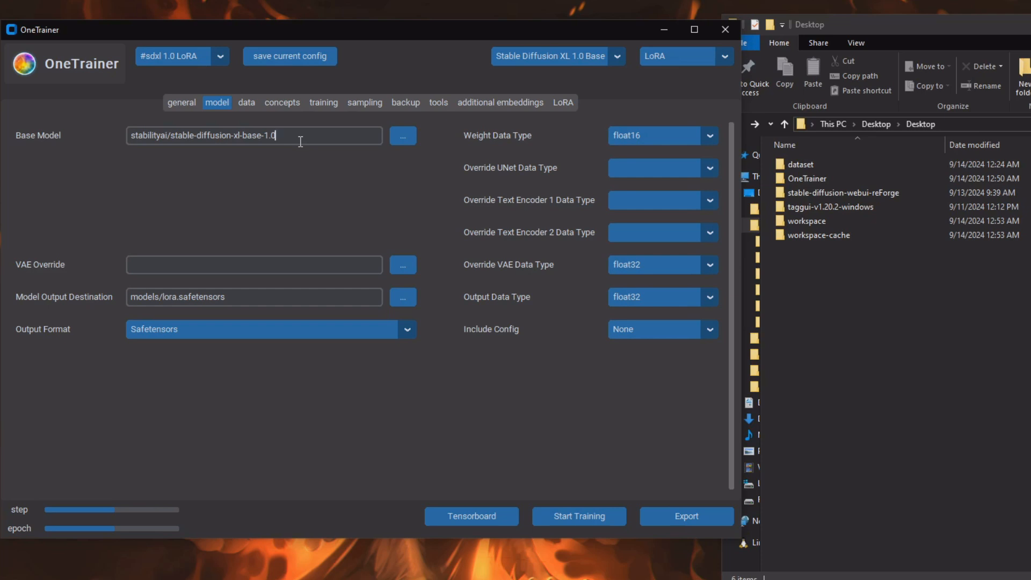
left_click_drag(307, 138, 171, 144)
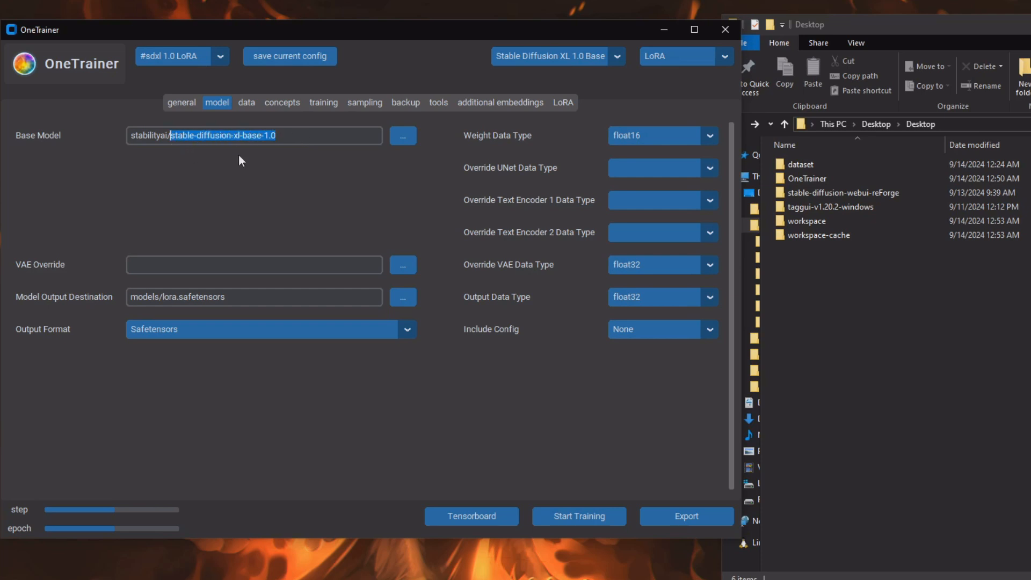
left_click(242, 161)
left_click(403, 135)
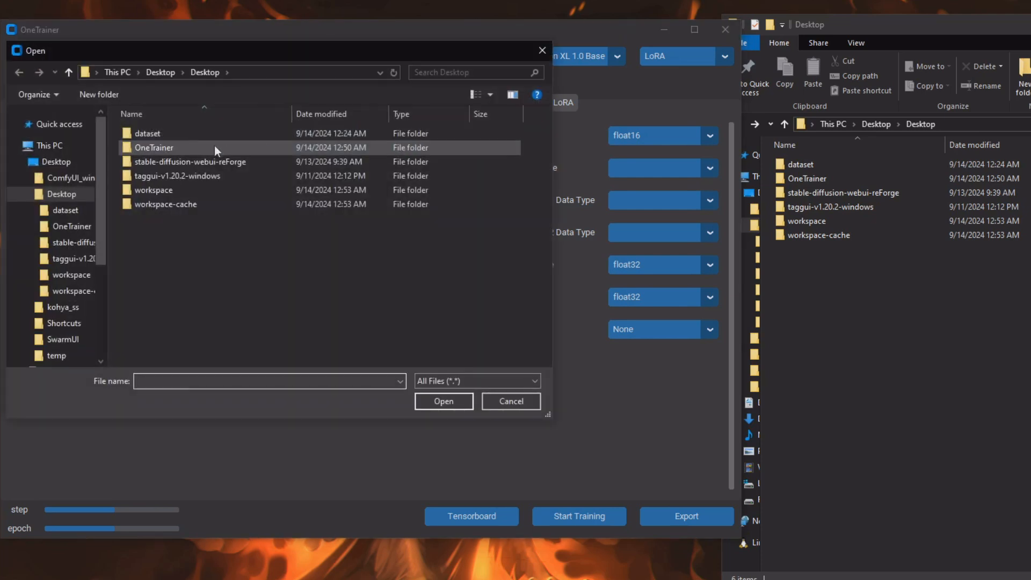
double_click(198, 161)
scroll(198, 162, "down", 5)
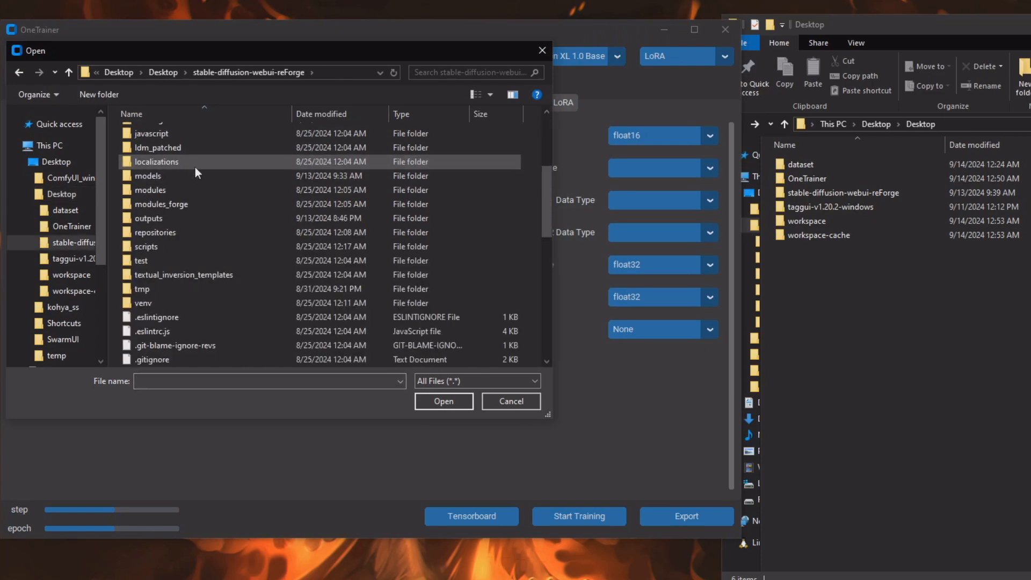
scroll(172, 215, "up", 2)
double_click(173, 175)
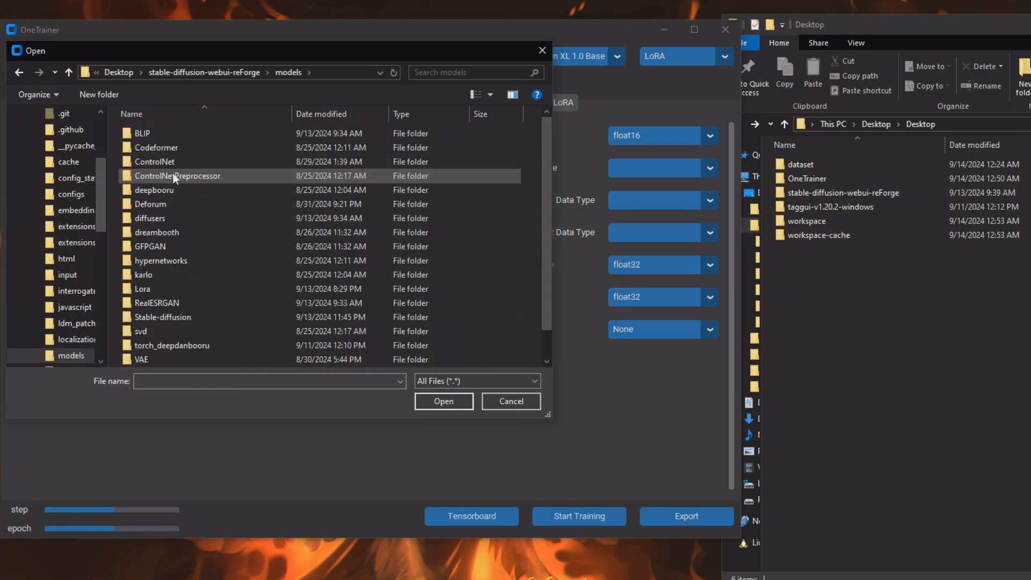
Choose sd_xl_base_1.0.safetensors from the Stable-diffusion/sdxl-base folder as the Base Model
scroll(162, 282, "down", 1)
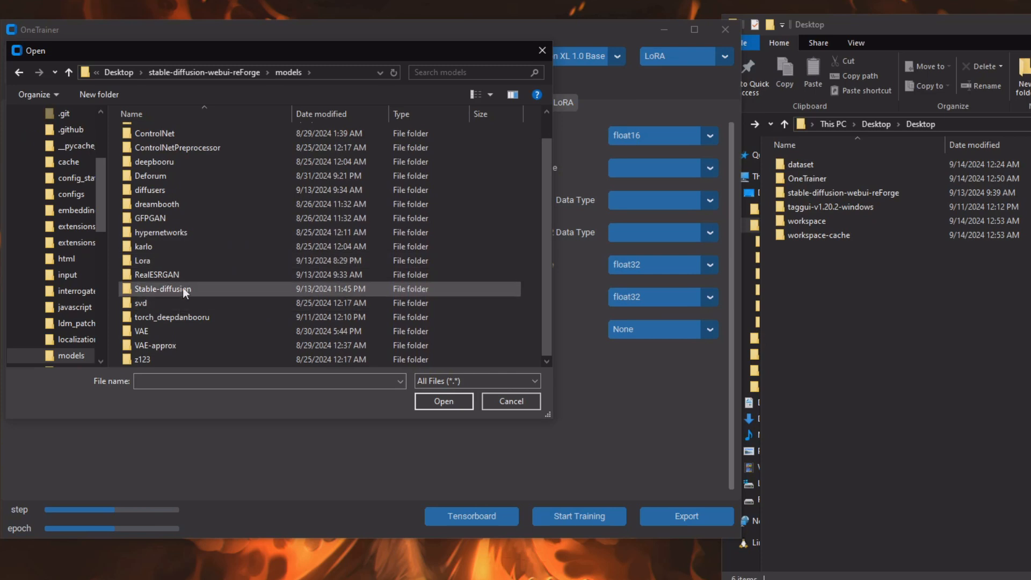
double_click(183, 289)
double_click(161, 147)
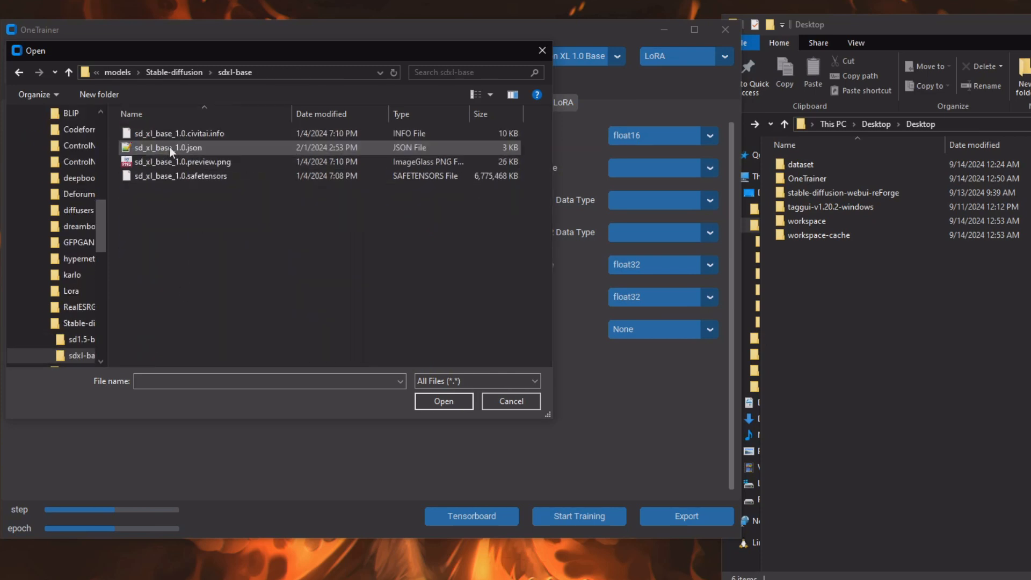
left_click(166, 176)
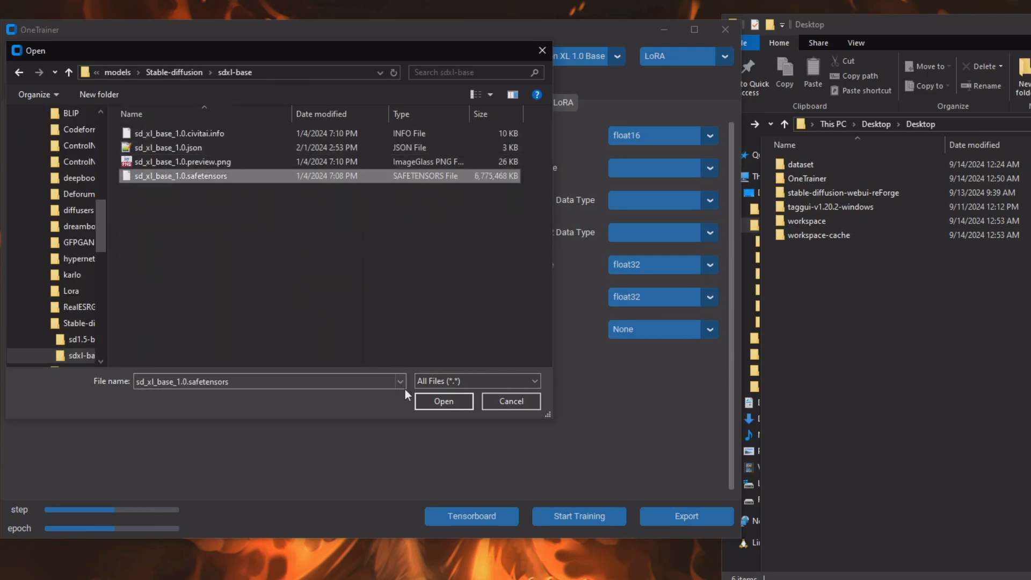
left_click(433, 401)
left_click_drag(198, 140, 457, 143)
left_click_drag(331, 141, 123, 149)
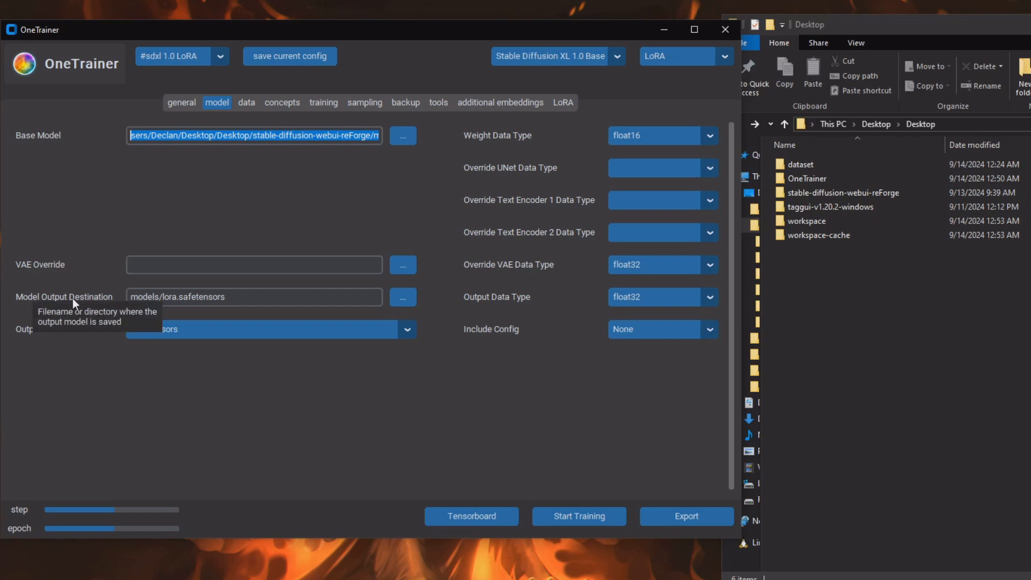
Replace the models folder in the Model Output Destination with the full path of the Desktop folder
left_click(825, 260)
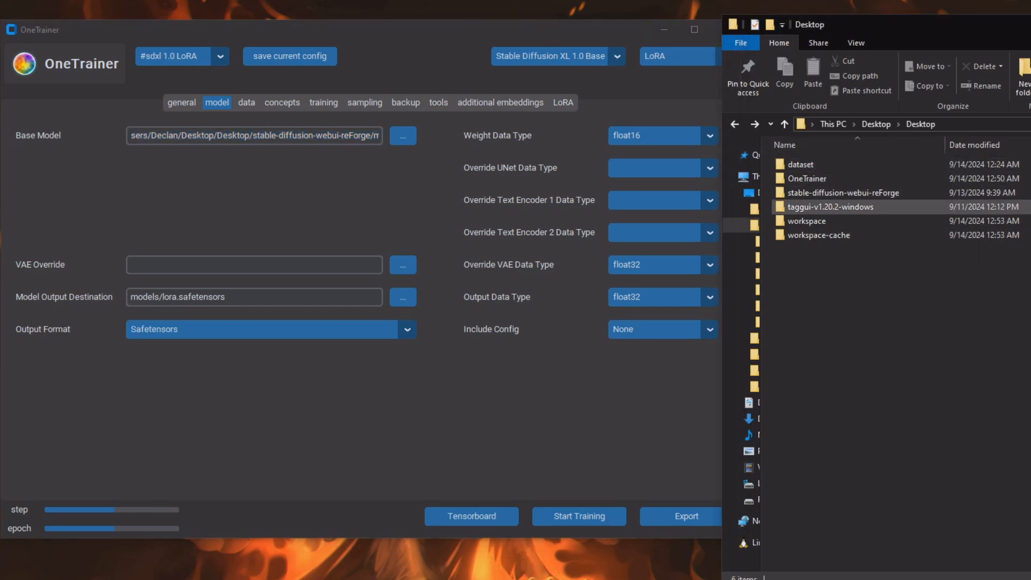
left_click(992, 125)
key("ctrl+c")
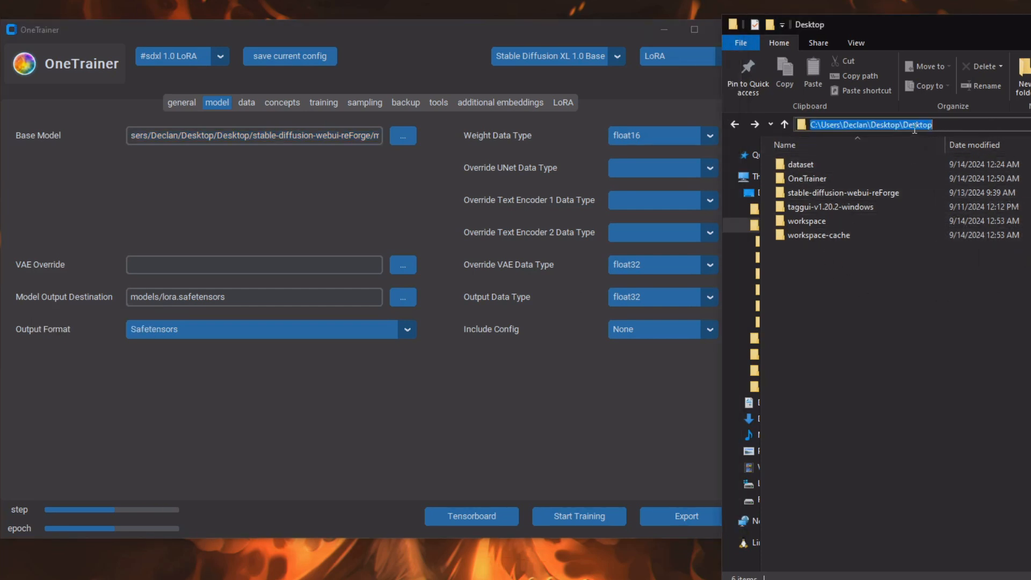
left_click(161, 300)
double_click(160, 299)
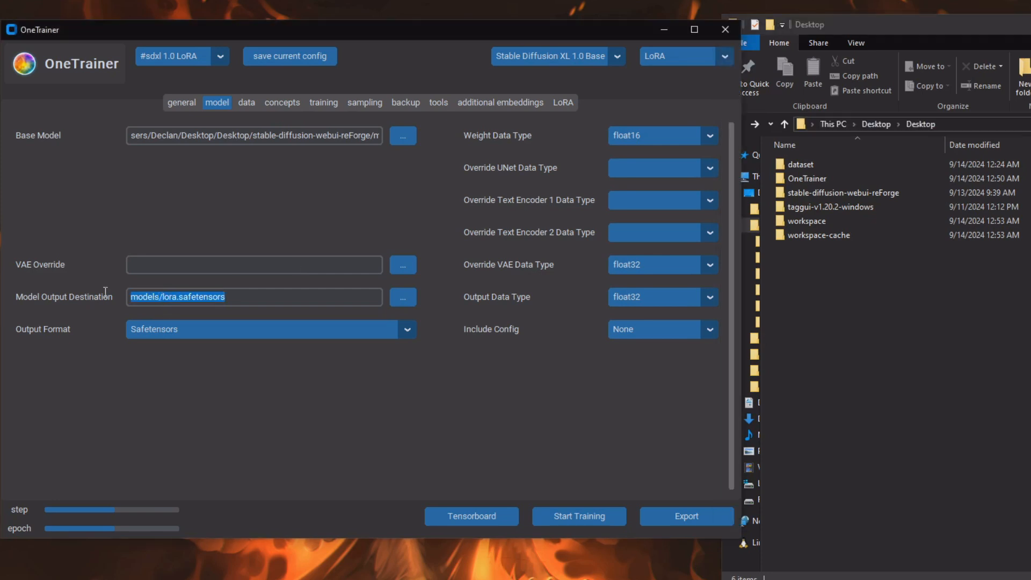
left_click(163, 300)
left_click_drag(159, 298, 129, 297)
key("ctrl+v")
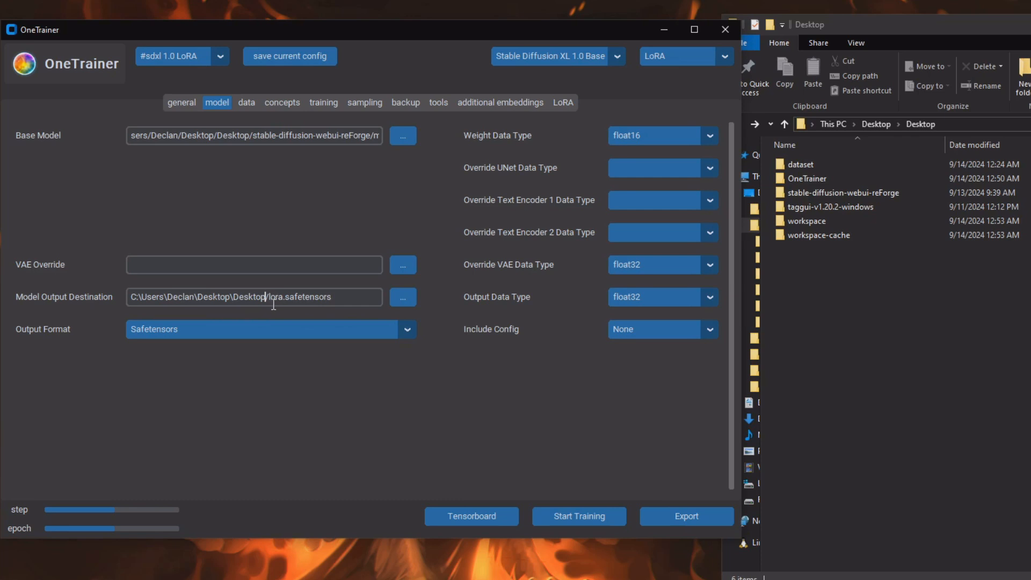
Rename the output file in the Model Output Destination to snoop_dogg_LoRa, keeping the .safetensors extension
left_click_drag(271, 298, 334, 300)
left_click(350, 304)
left_click_drag(269, 300, 283, 305)
type("snoop_dogg_lora")
key("BackSpace")
key("BackSpace")
key("BackSpace")
key("BackSpace")
type("LoRa")
left_click_drag(268, 297, 384, 303)
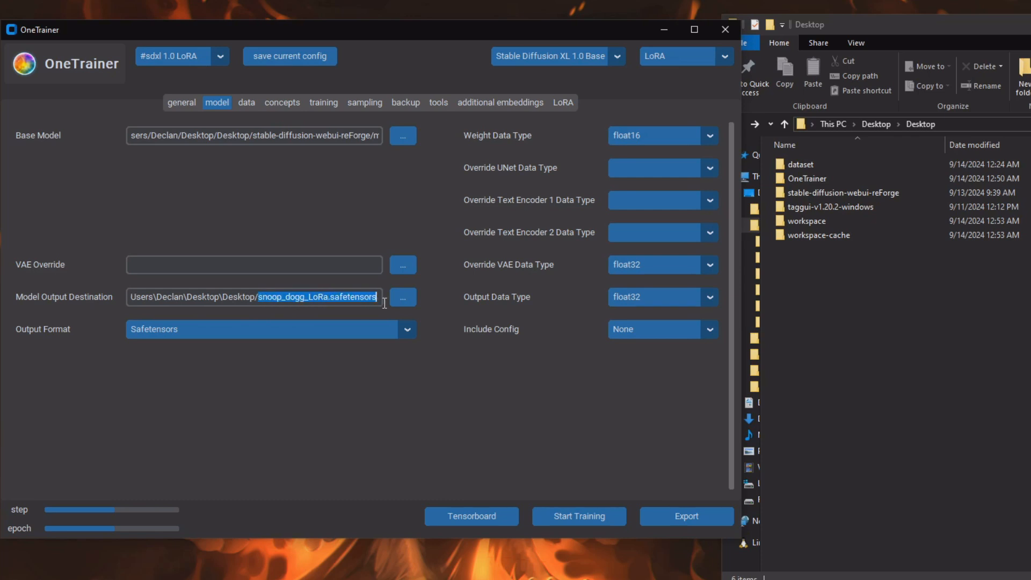
Replace every backslash in the Model Output Destination path with a forward slash
left_click(222, 297)
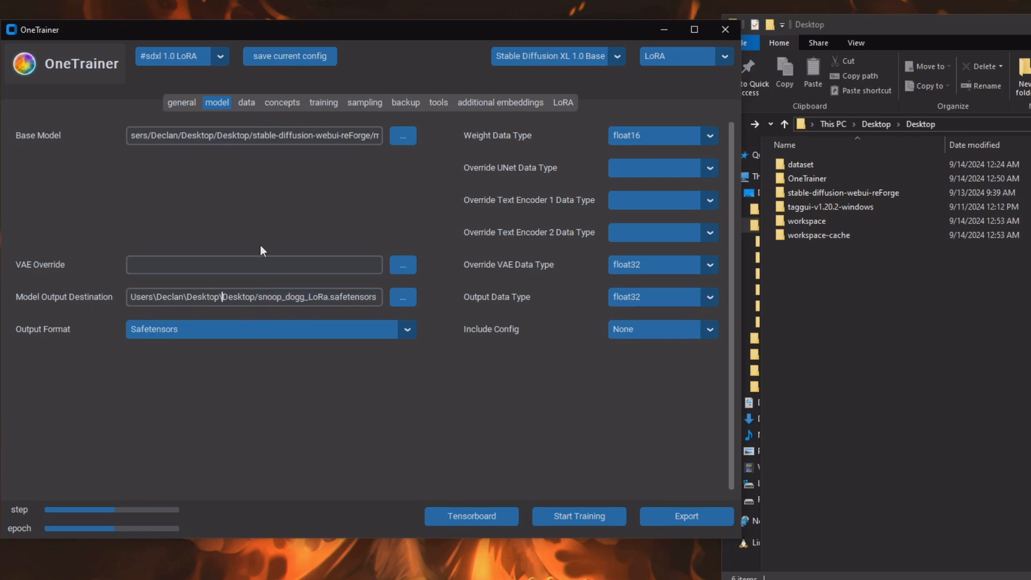
key("BackSpace")
type("/")
key("Left")
key("Left")
key("Left")
key("Left")
key("Left")
key("Left")
key("Left")
key("Left")
key("BackSpace")
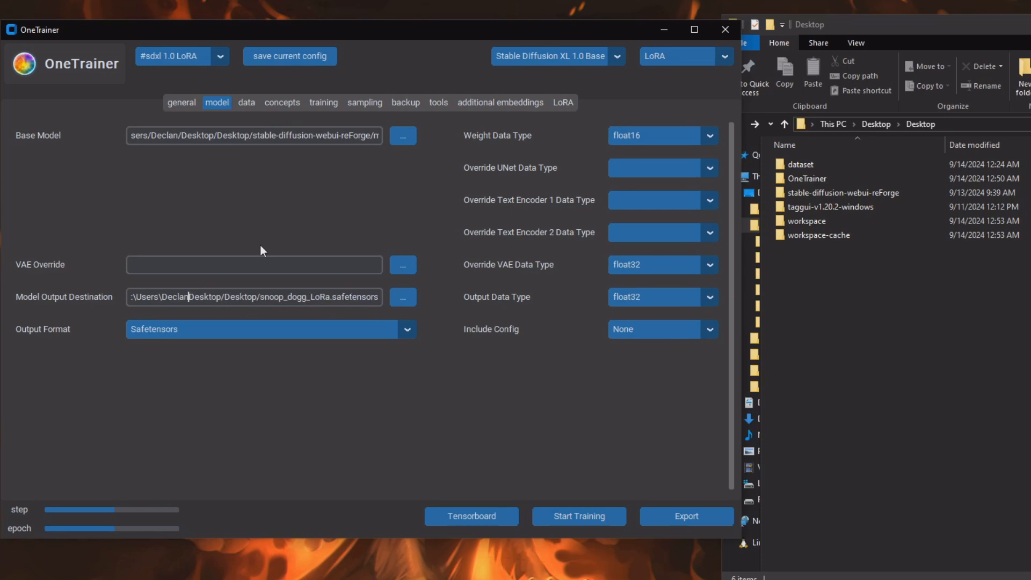
type("/")
key("Left")
key("Left")
key("Left")
key("Left")
key("Left")
key("Left")
key("Left")
key("BackSpace")
type("/")
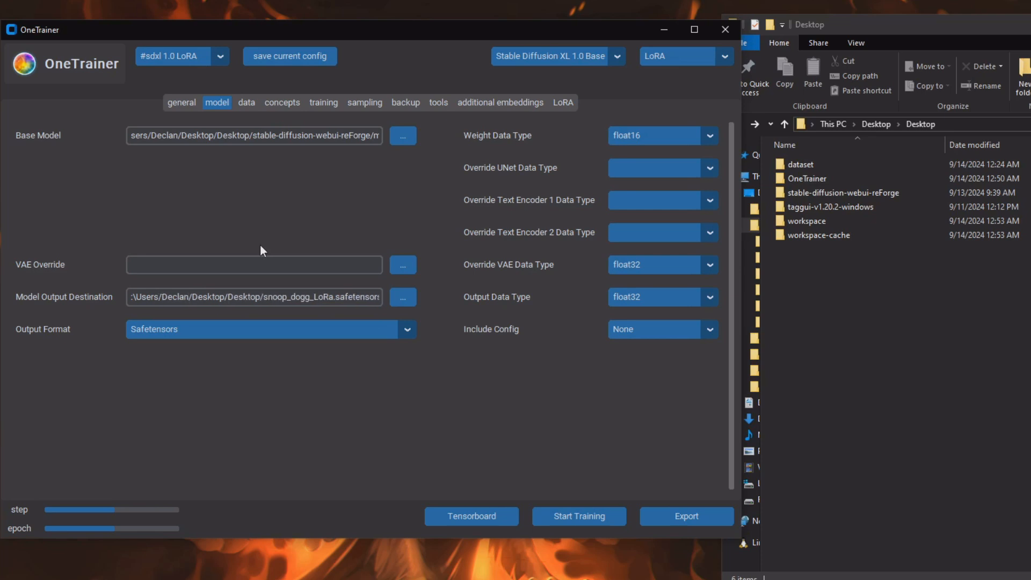
key("Left")
key("Left")
key("Left")
key("Left")
key("Left")
key("Left")
key("BackSpace")
type("/")
left_click_drag(216, 301, 76, 294)
left_click(185, 296)
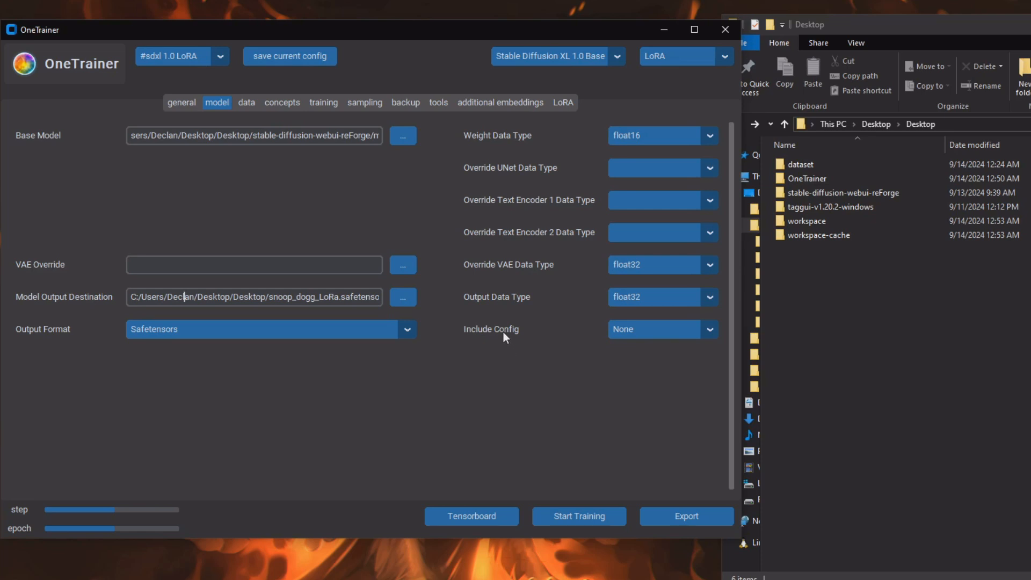
Set Include Config to Settings for the output model
left_click(623, 329)
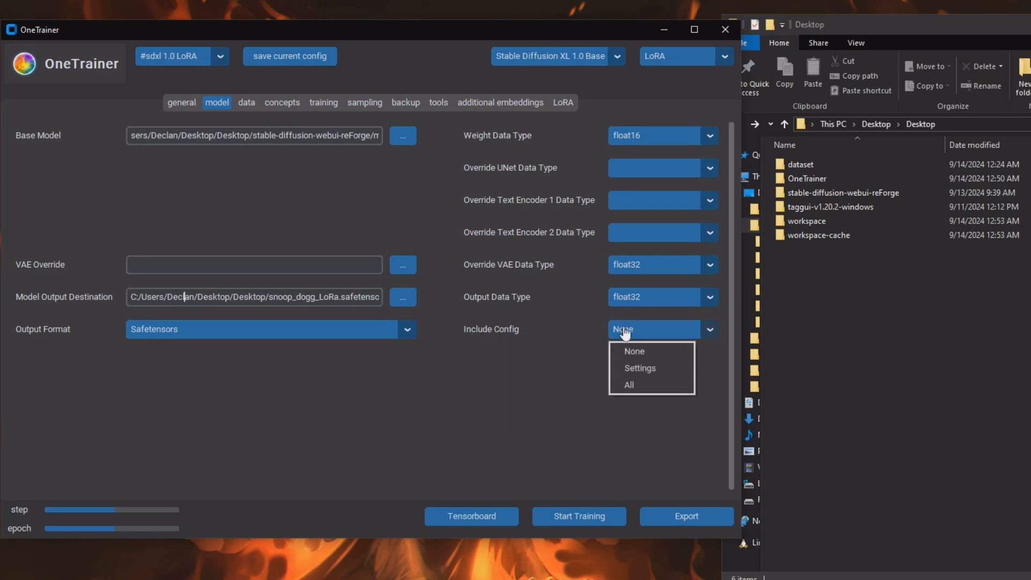
left_click(655, 387)
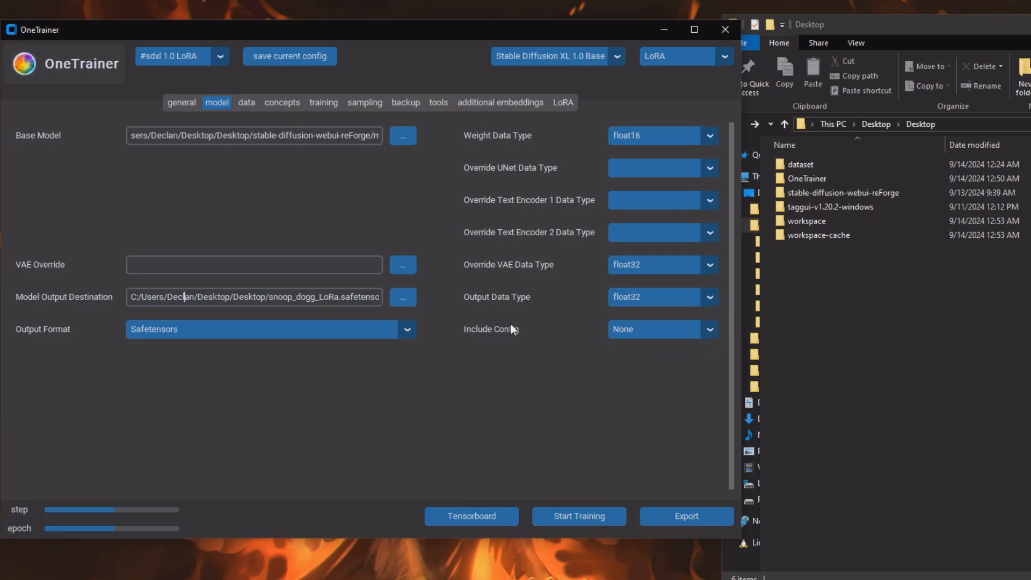
left_click(647, 331)
left_click(643, 368)
left_click(283, 102)
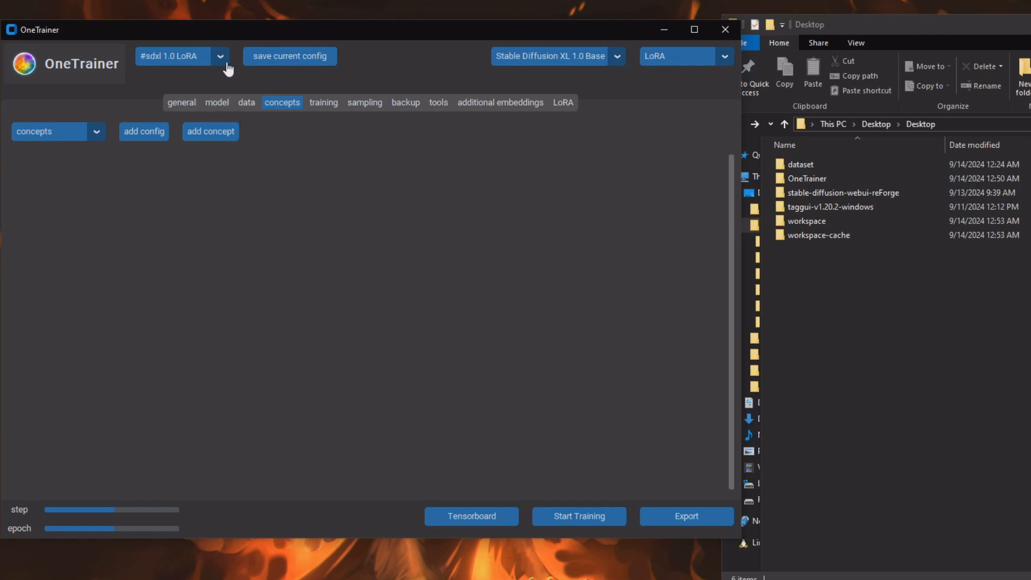
left_click(217, 102)
left_click(653, 337)
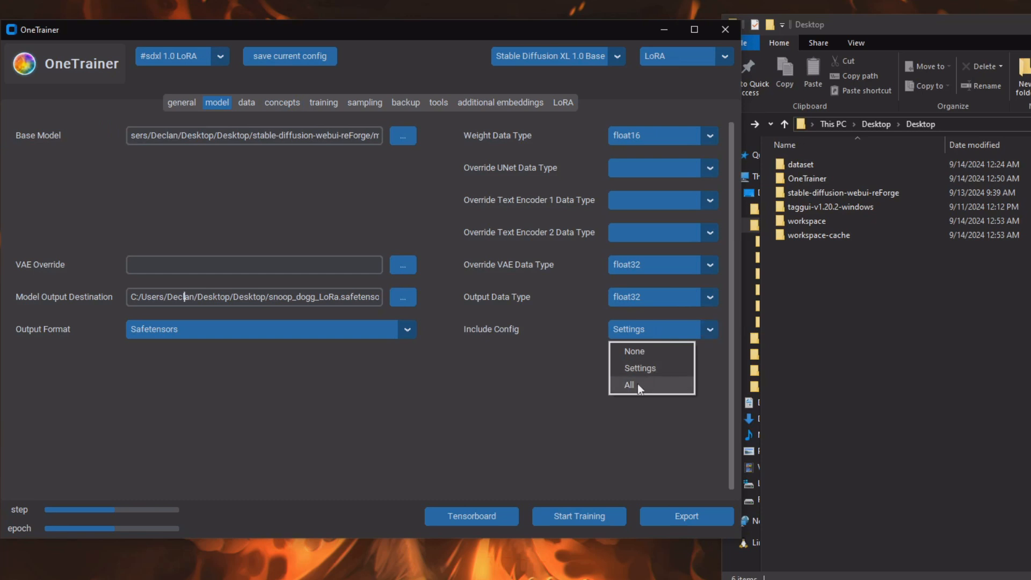
left_click(500, 363)
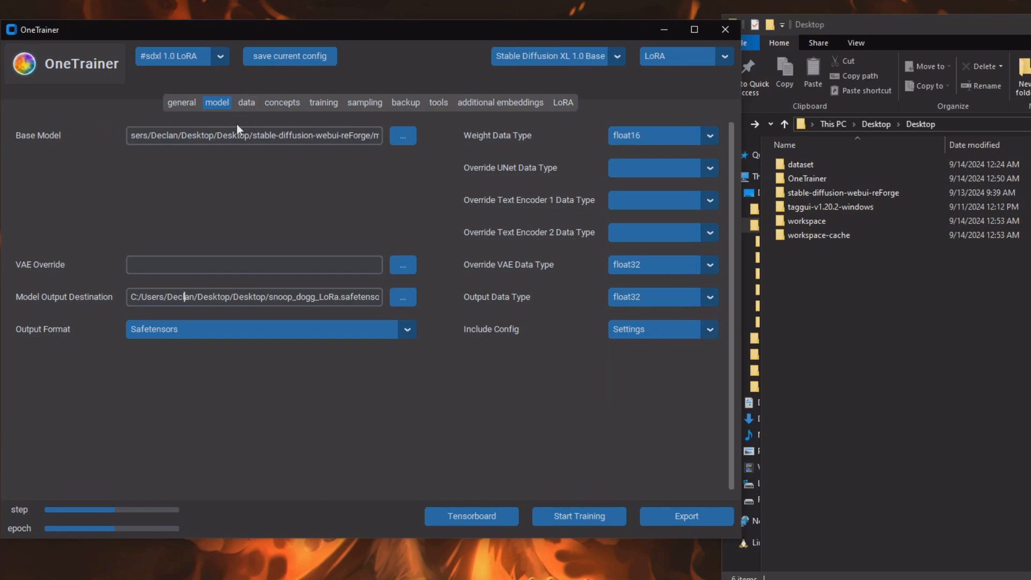
left_click(246, 103)
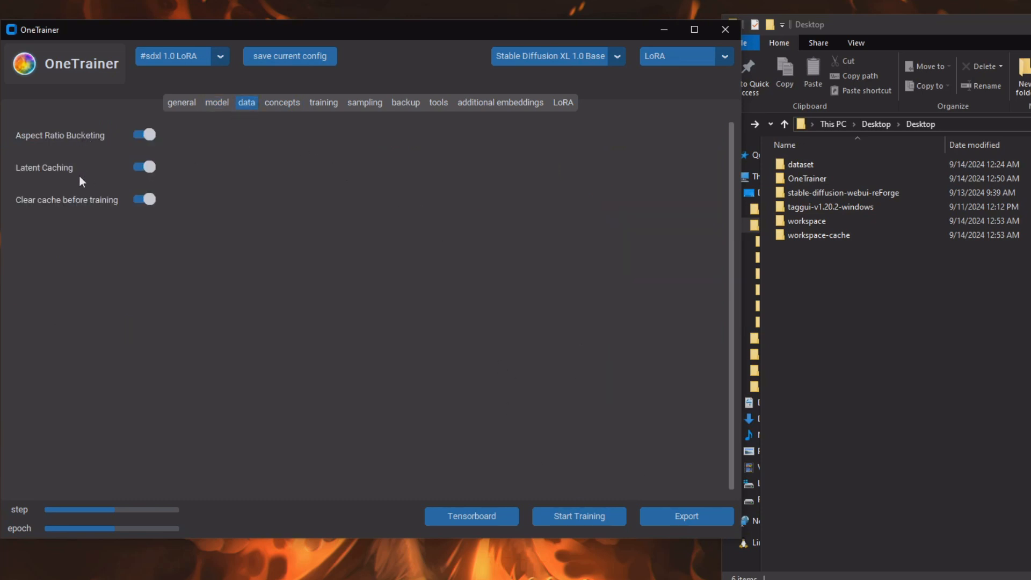
left_click(281, 103)
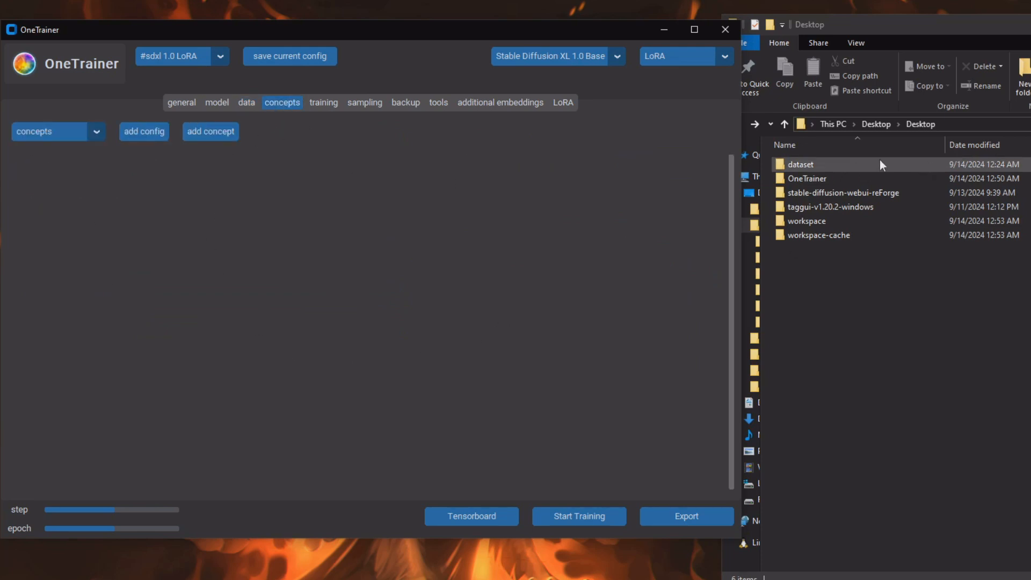
Set the optimizer in the training settings to ADAMW_8BIT
left_click(326, 105)
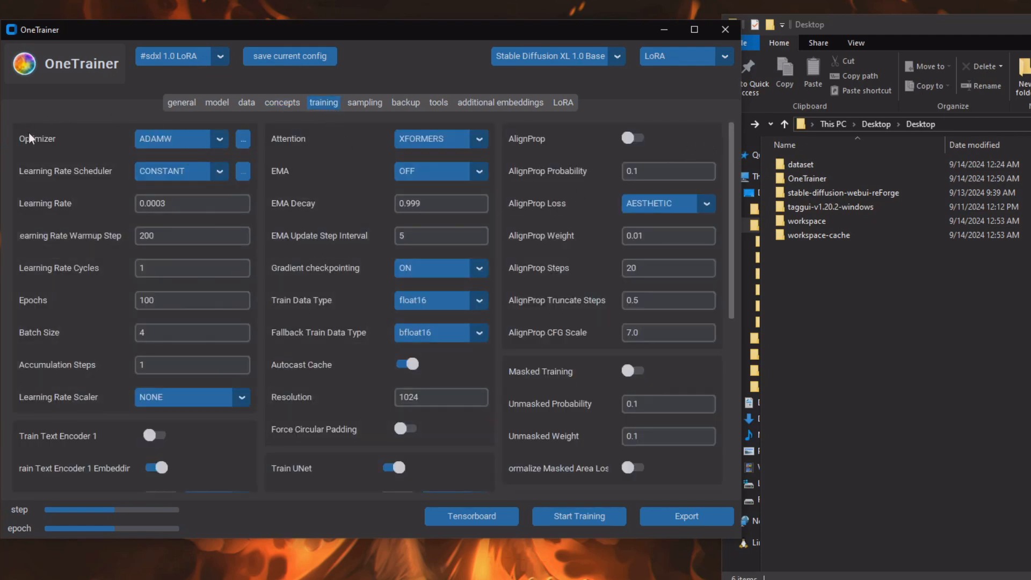
left_click(203, 144)
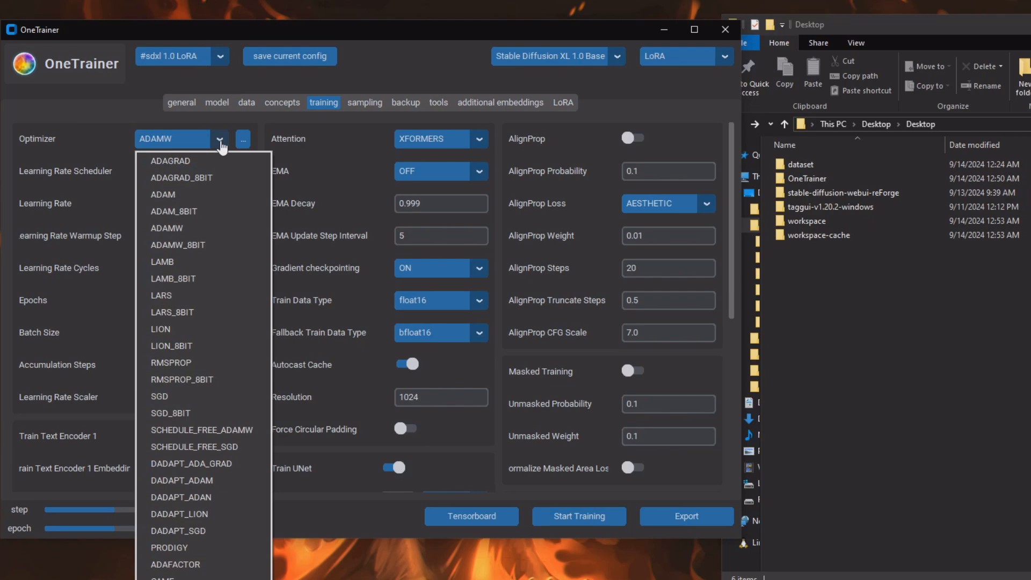
left_click(199, 246)
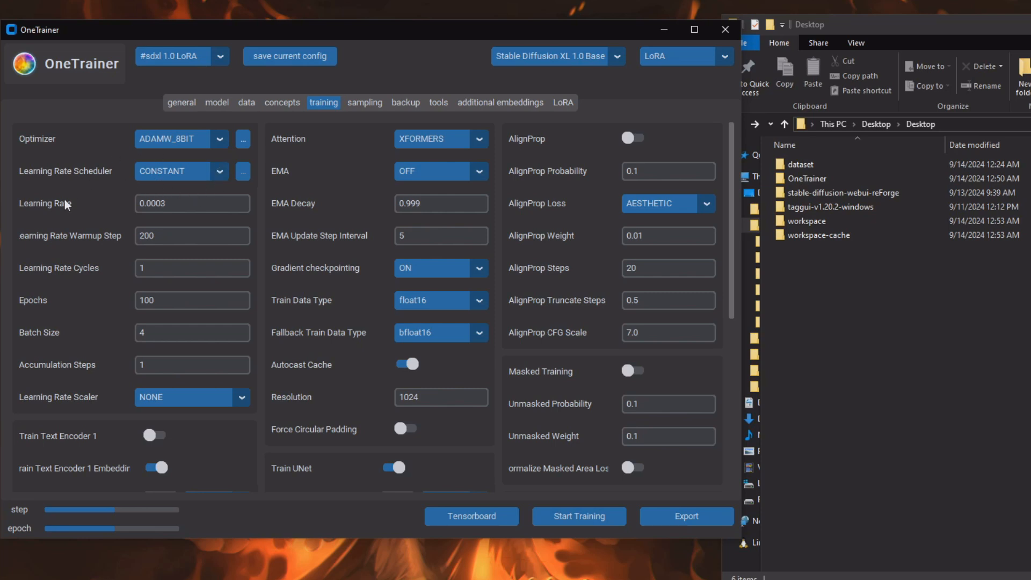
Set the number of training epochs to 80
left_click_drag(166, 204, 139, 209)
left_click(143, 224)
mouse_move(73, 237)
left_click_drag(149, 301, 140, 301)
type("80")
Set the training batch size to 8
left_click_drag(153, 332, 134, 332)
type("4")
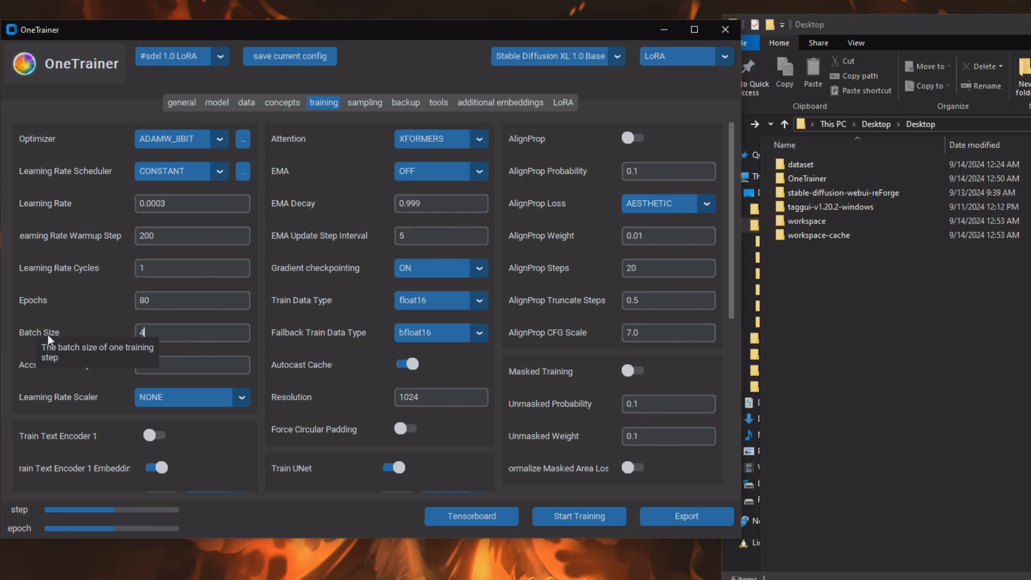
double_click(138, 332)
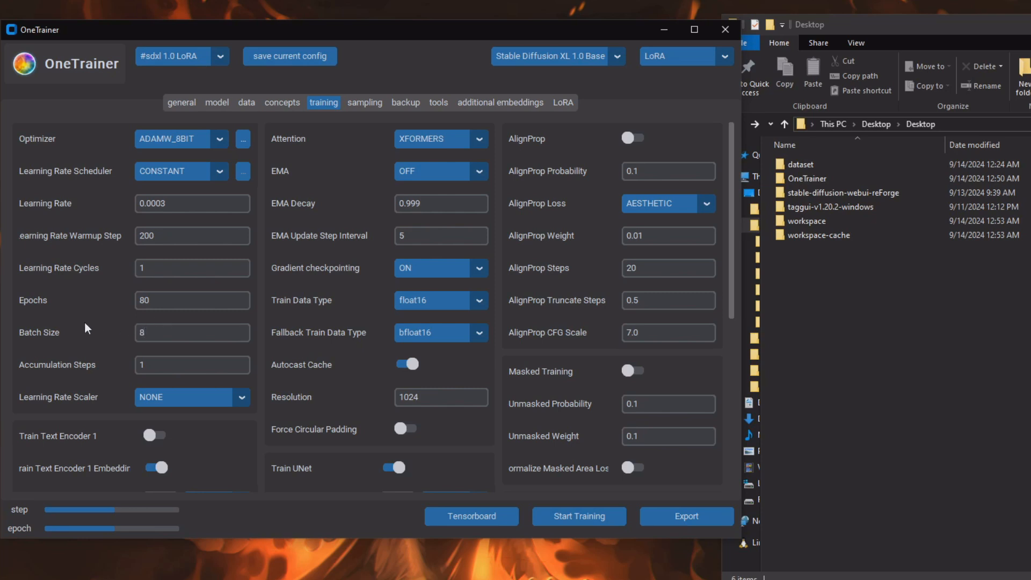
key("BackSpace")
type("16")
key("BackSpace")
key("BackSpace")
type("8")
Select XFORMERS as the attention mechanism and set both the Train Data Type and the Fallback Train Data Type to bfloat16
mouse_move(290, 140)
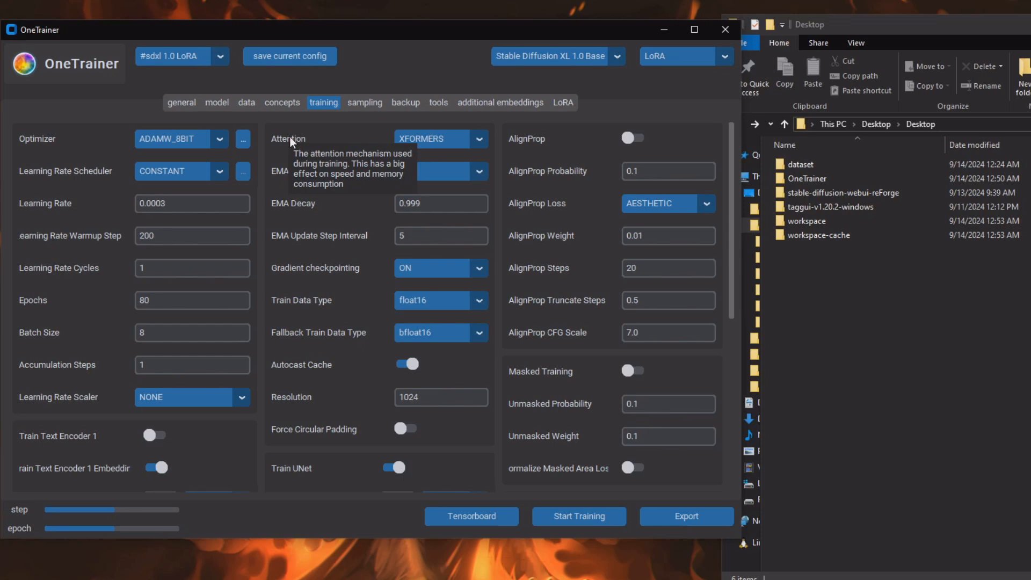
left_click(430, 139)
left_click(433, 177)
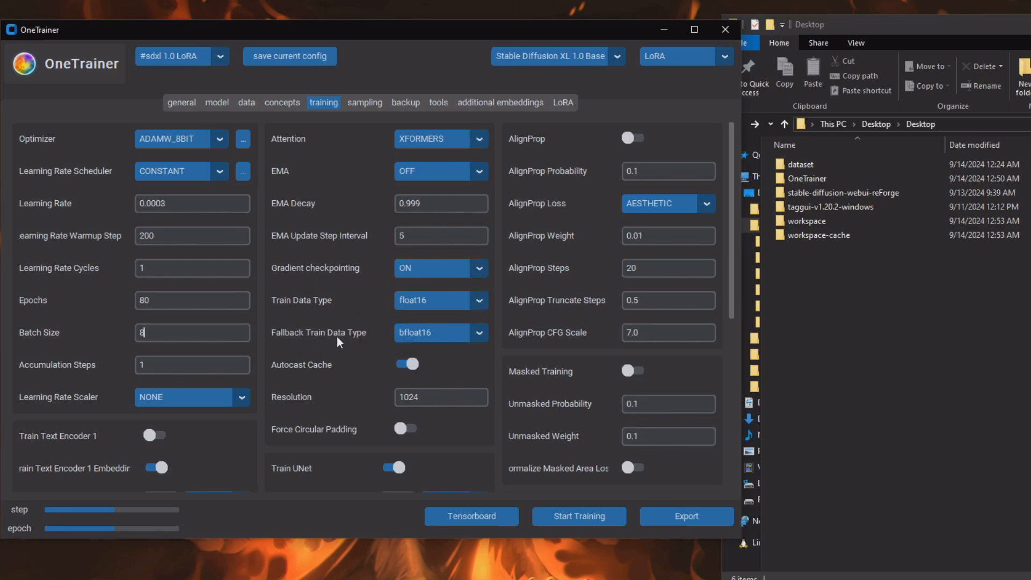
left_click(429, 303)
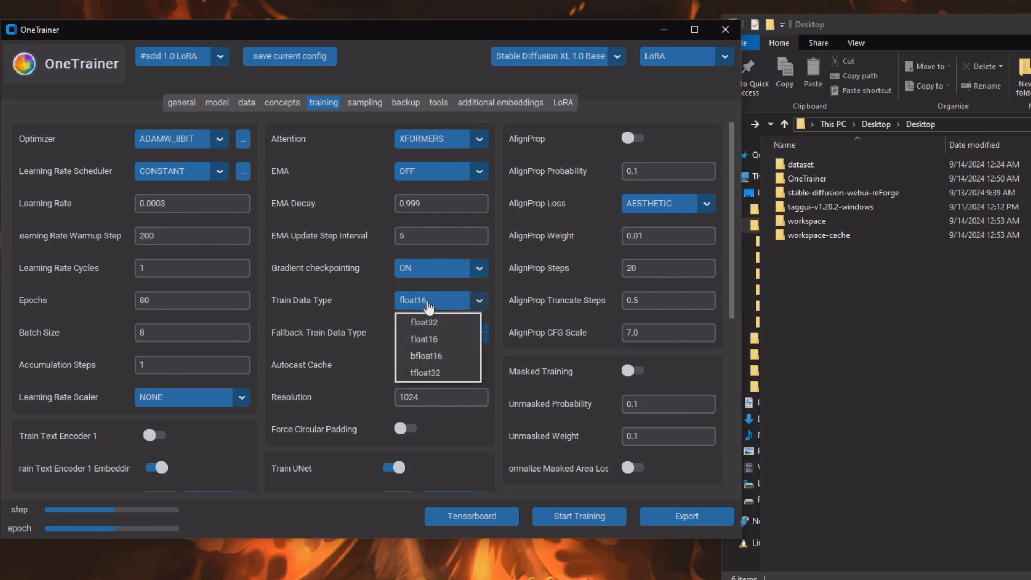
left_click(433, 357)
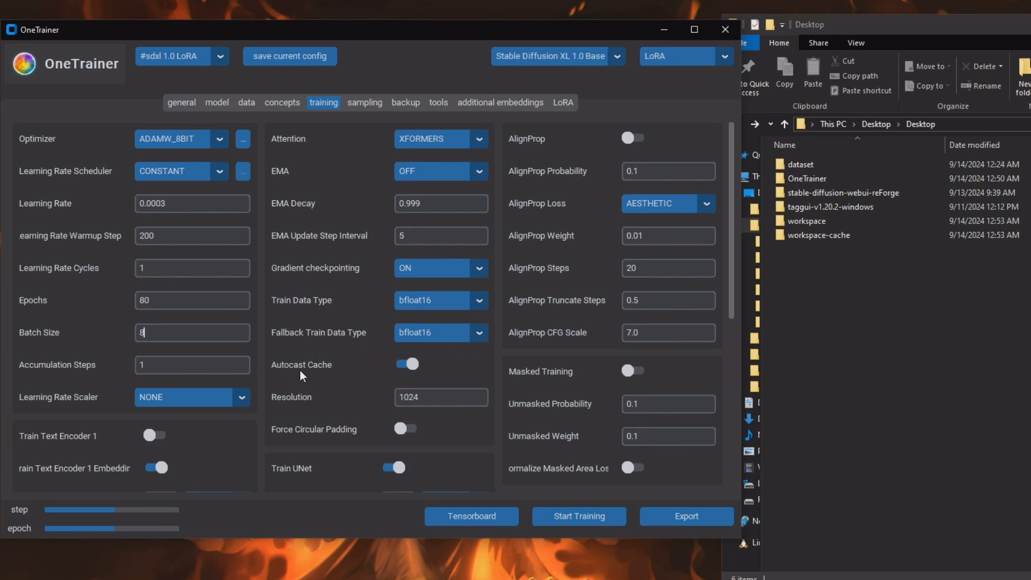
left_click(436, 308)
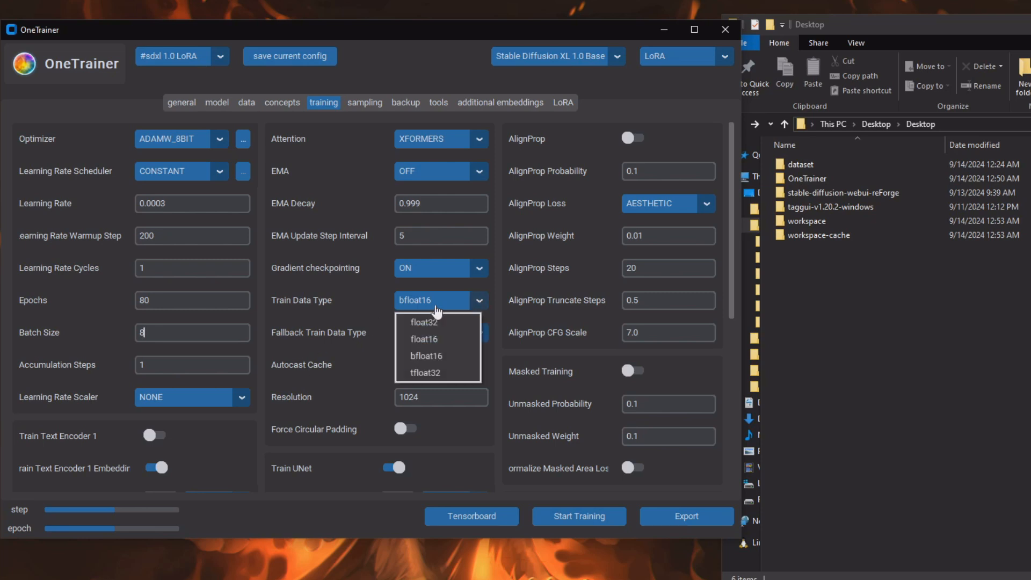
left_click(440, 340)
left_click(440, 340)
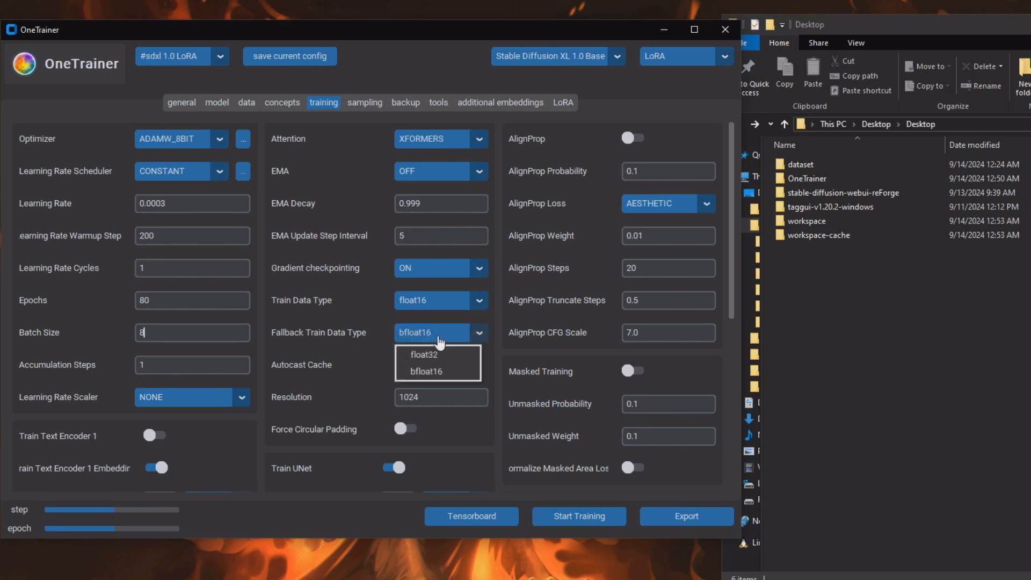
left_click(425, 375)
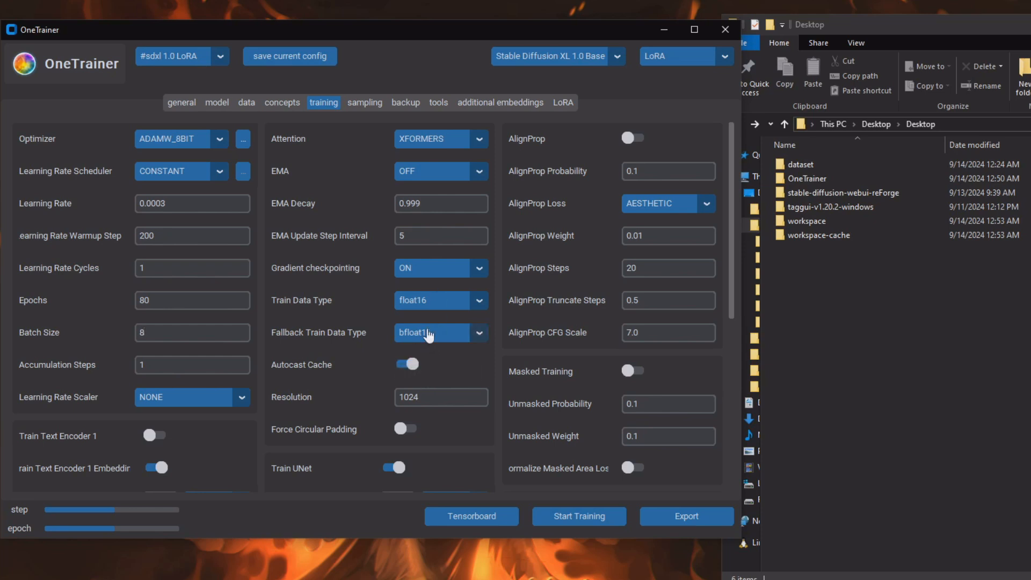
left_click(427, 303)
left_click(435, 357)
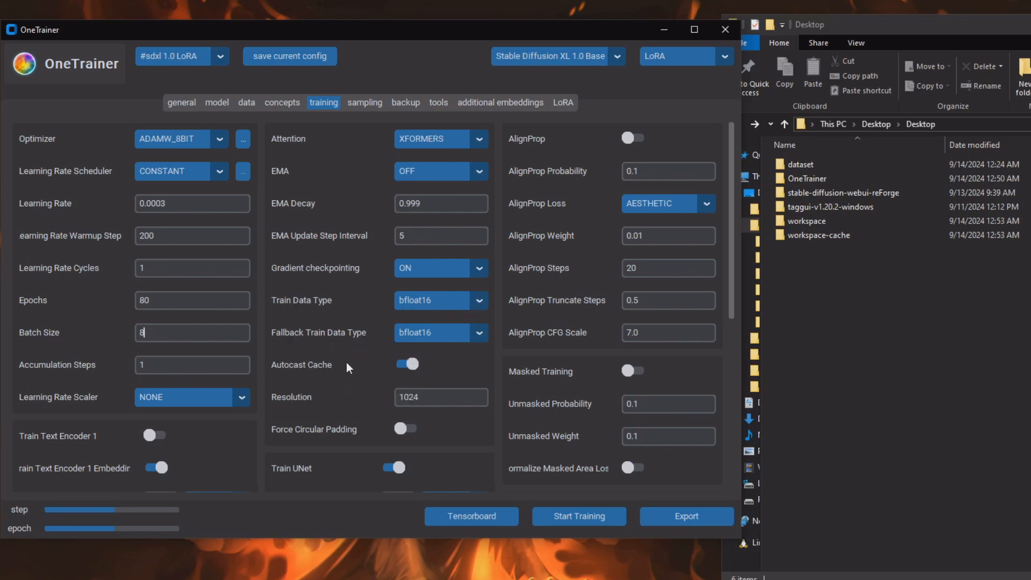
Try 768 as the training resolution and restore it to 1024
scroll(346, 359, "down", 2)
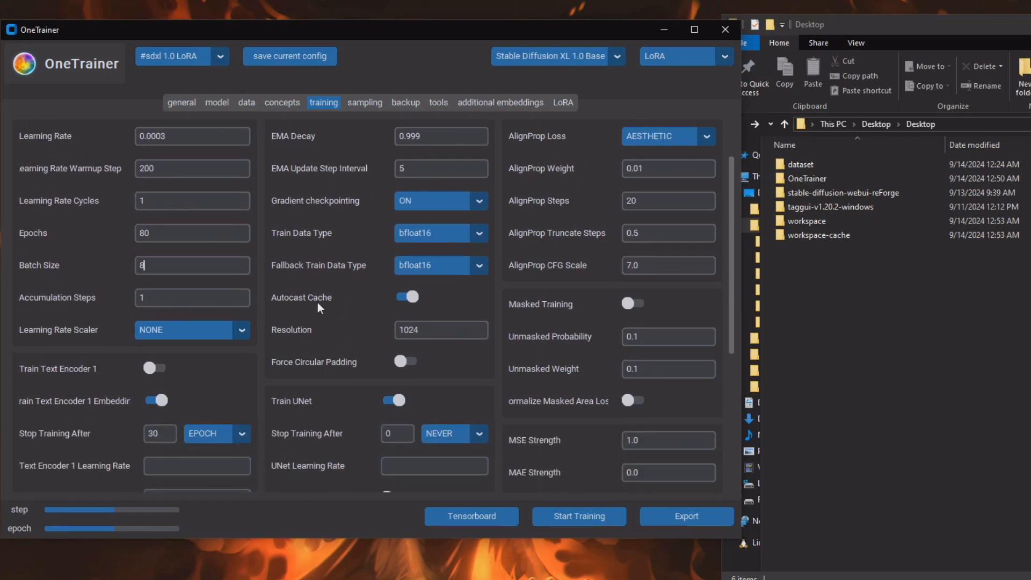
scroll(322, 299, "down", 1)
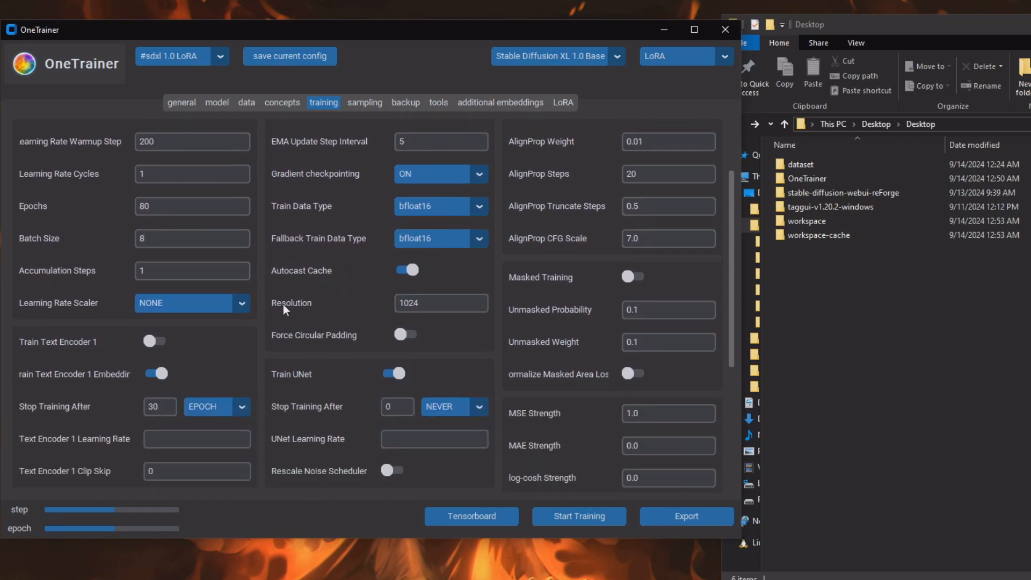
mouse_move(291, 307)
left_click_drag(435, 300, 376, 303)
type("768")
key("BackSpace")
key("BackSpace")
key("BackSpace")
type("1024")
key("BackSpace")
key("BackSpace")
key("BackSpace")
key("BackSpace")
type("768")
key("BackSpace")
key("BackSpace")
key("BackSpace")
type("1024")
scroll(479, 350, "down", 3)
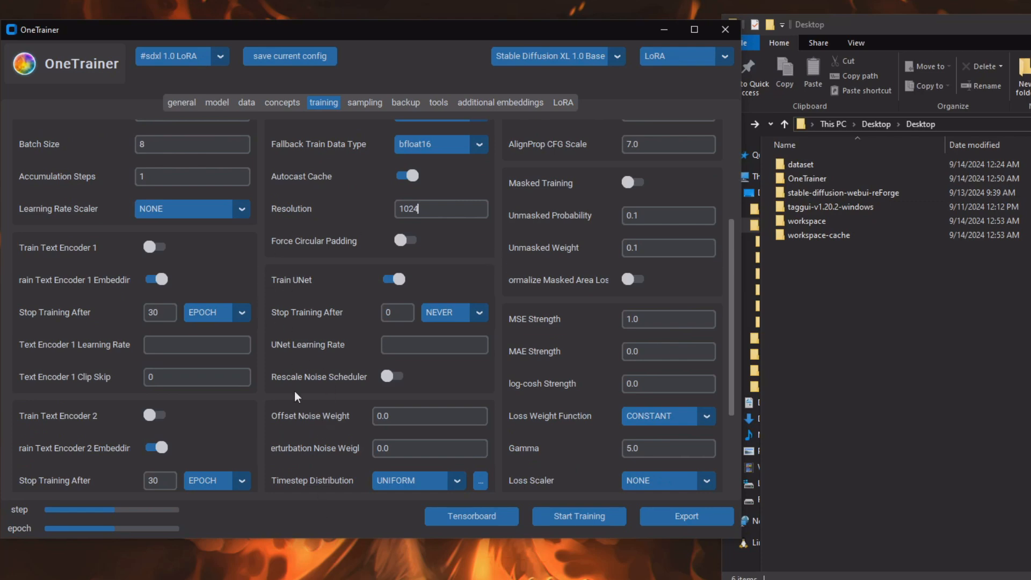
scroll(537, 333, "up", 3)
scroll(537, 331, "up", 3)
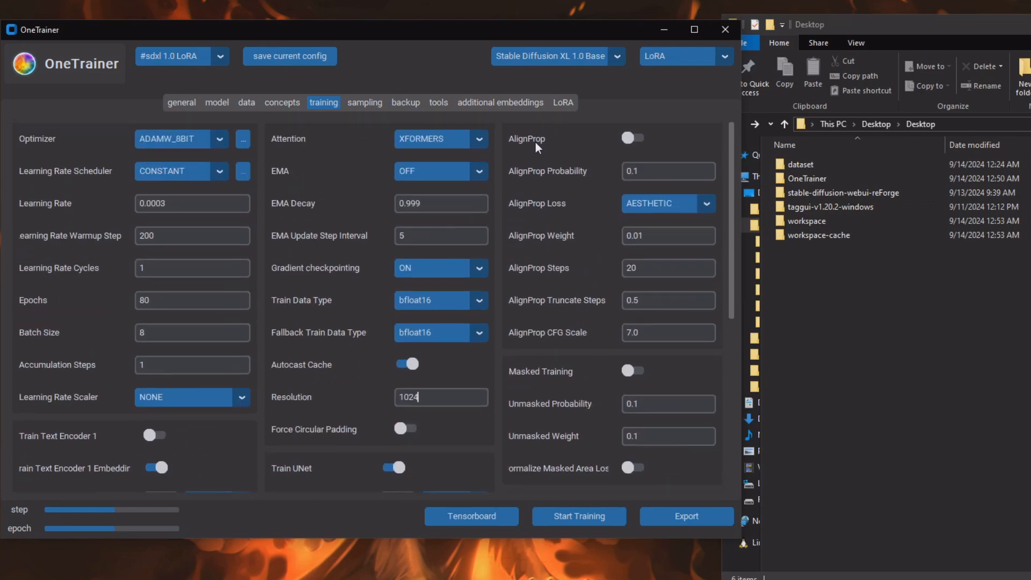
scroll(572, 402, "down", 3)
scroll(571, 382, "up", 3)
Turn off periodic backups by setting the Backup After interval to NEVER
left_click(365, 102)
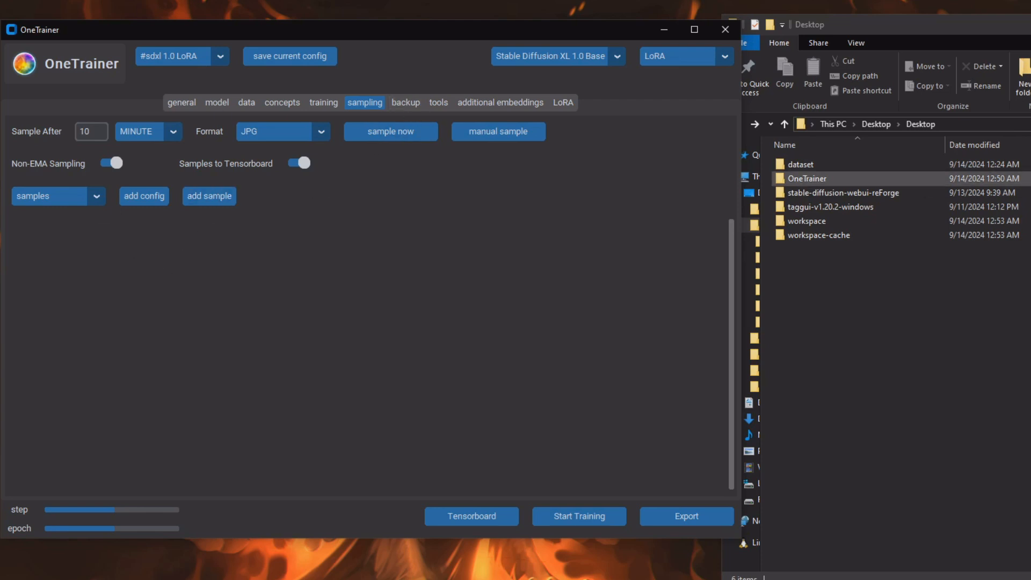
left_click(398, 109)
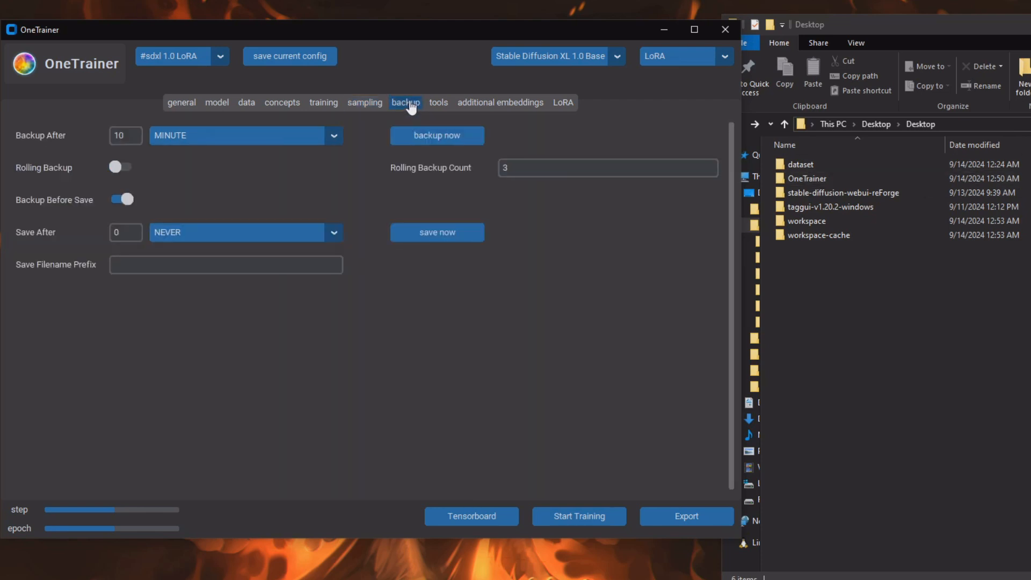
left_click(213, 140)
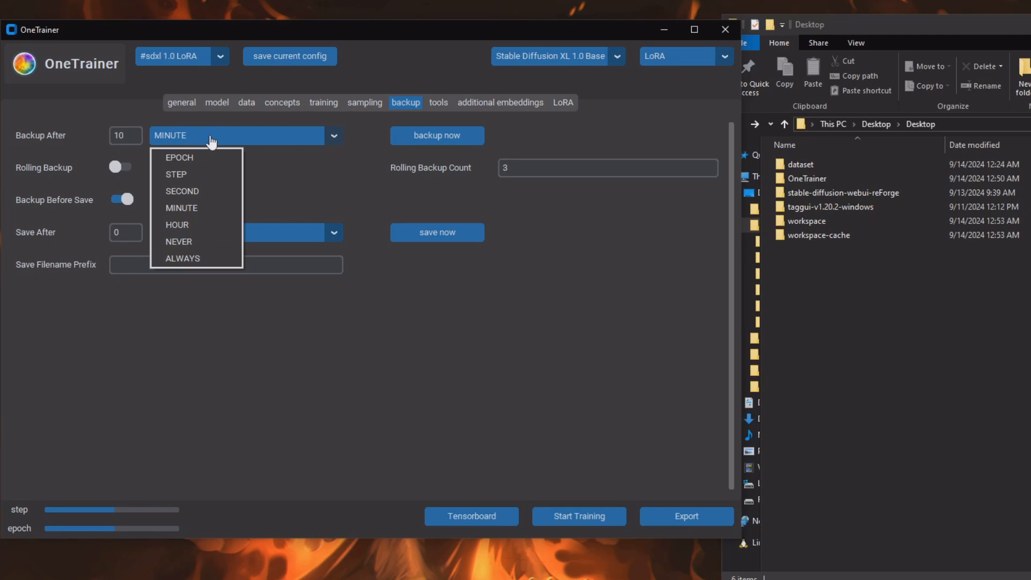
left_click(184, 241)
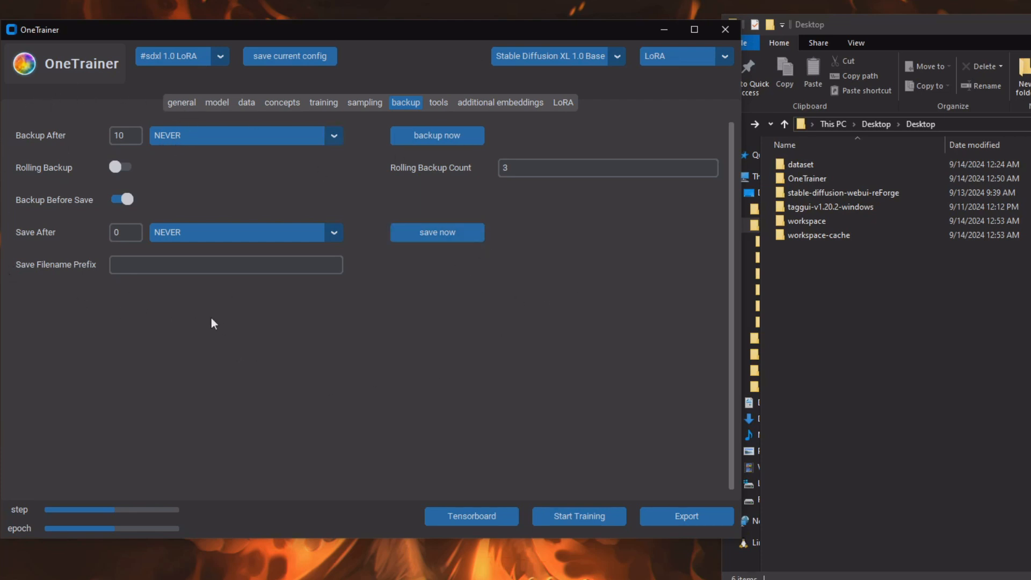
Set the LoRA alpha to 1 in the LoRA settings, with the LoRA rank at 16
left_click(438, 105)
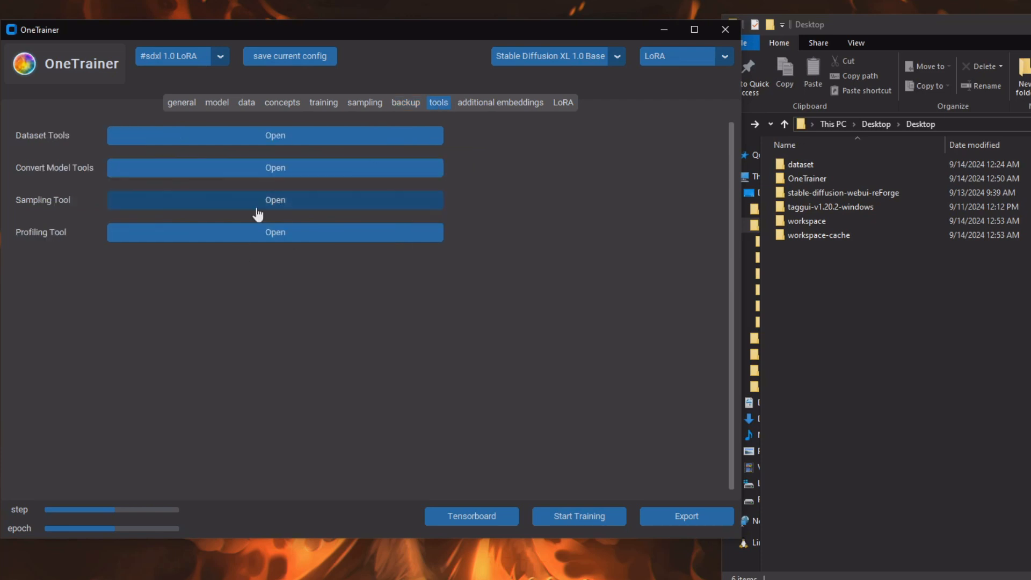
left_click(521, 108)
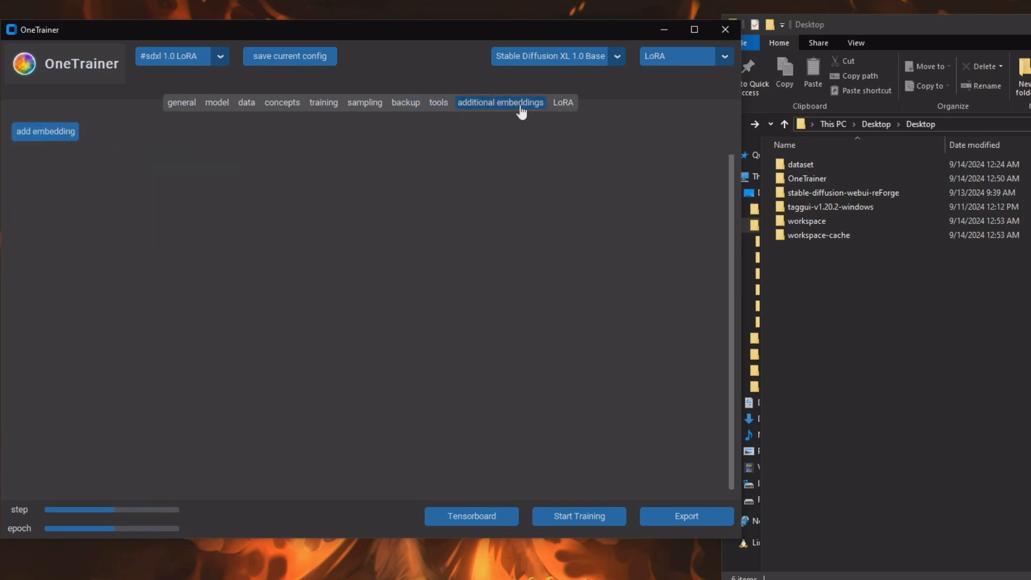
left_click(563, 103)
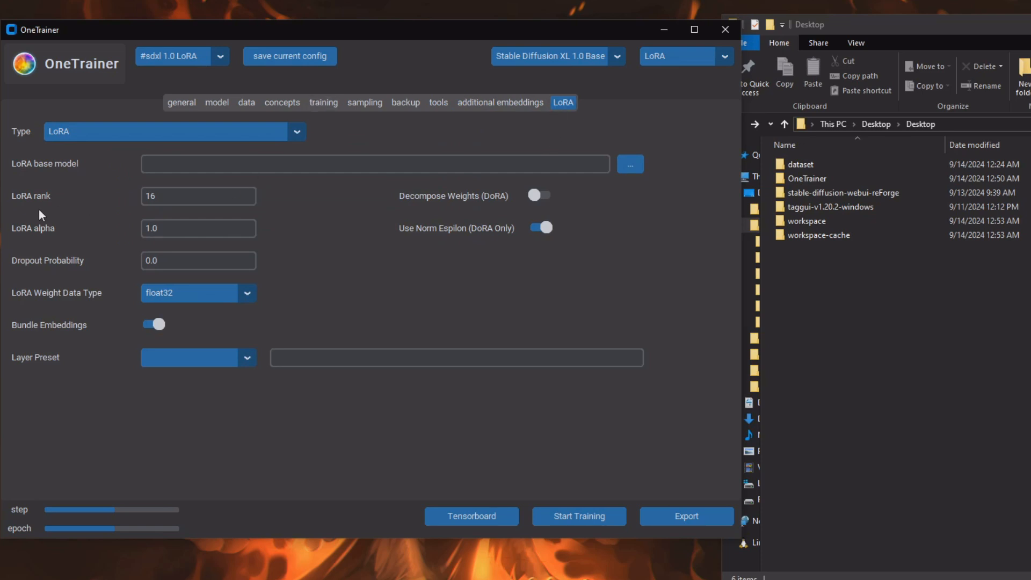
left_click(173, 194)
key("Tab")
type("0.5")
type("32")
type("0")
key("BackSpace")
key("ctrl+a")
key("BackSpace")
type("0.5")
key("ctrl+a")
type("1")
Set the LoRA dropout probability to 0.05 and the LoRA Weight Data Type to bfloat16
left_click(164, 262)
type("5")
left_click(171, 294)
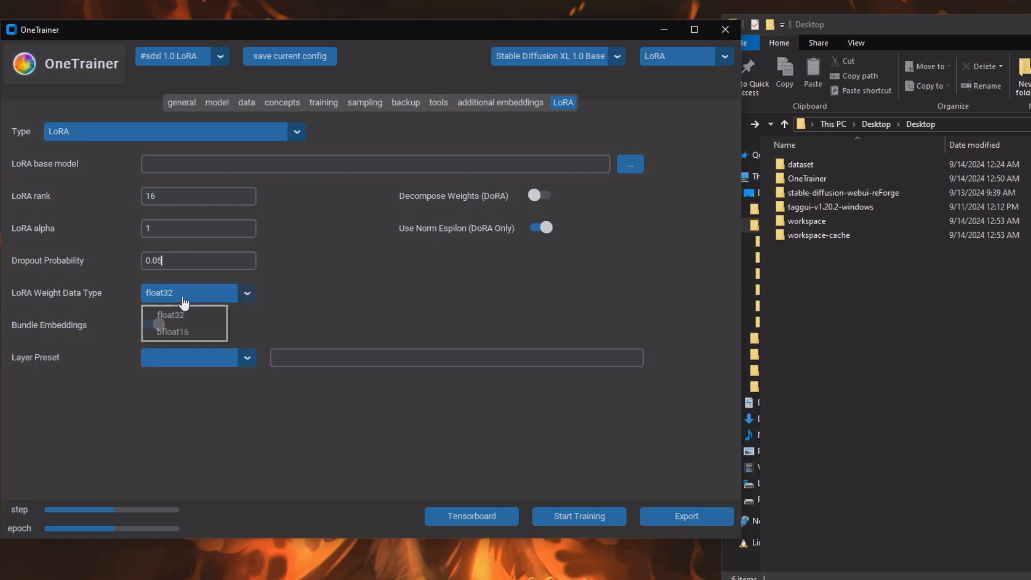
left_click(184, 333)
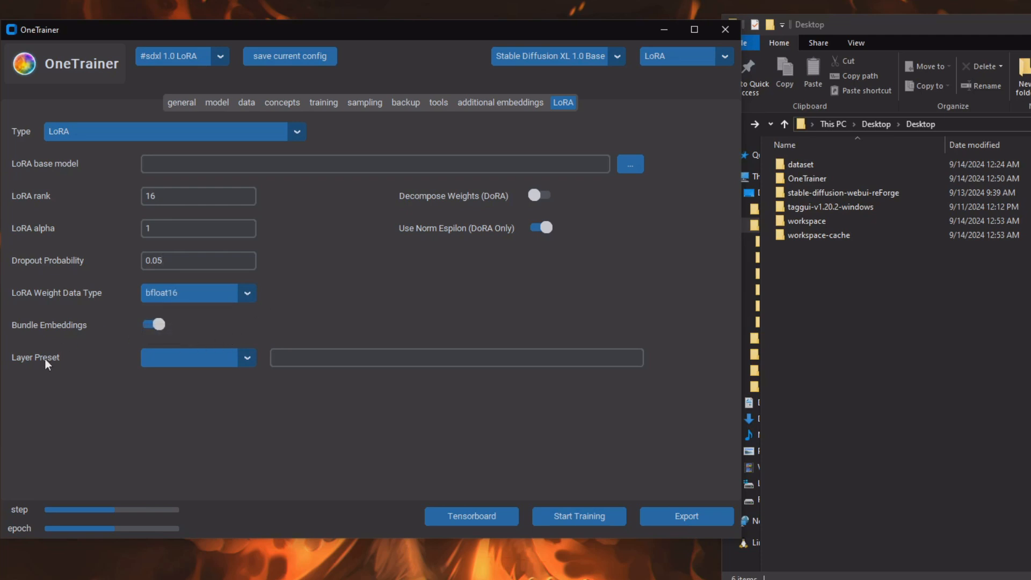
Set the Layer Preset for the LoRA to full
left_click(149, 358)
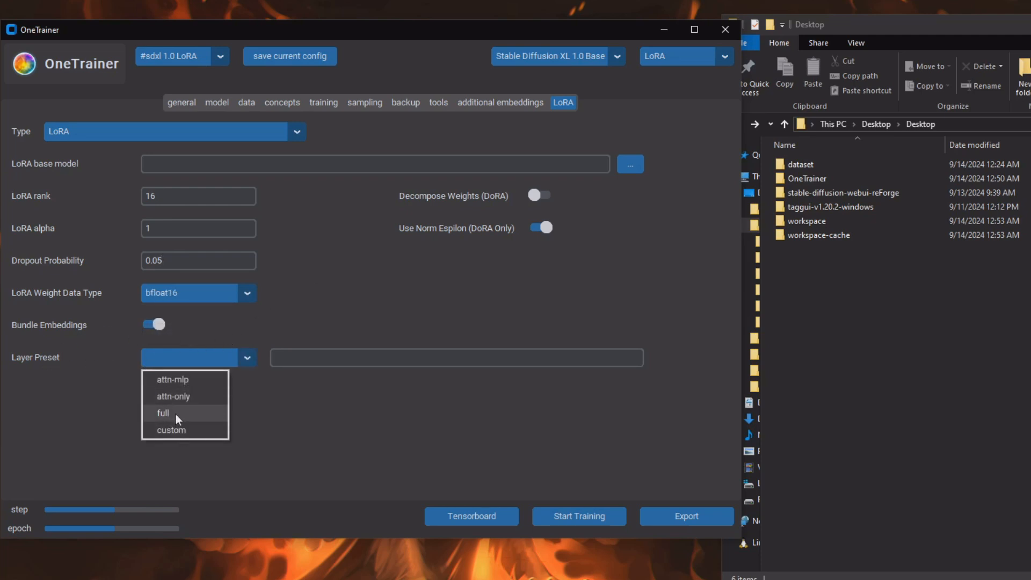
left_click(175, 413)
left_click(153, 355)
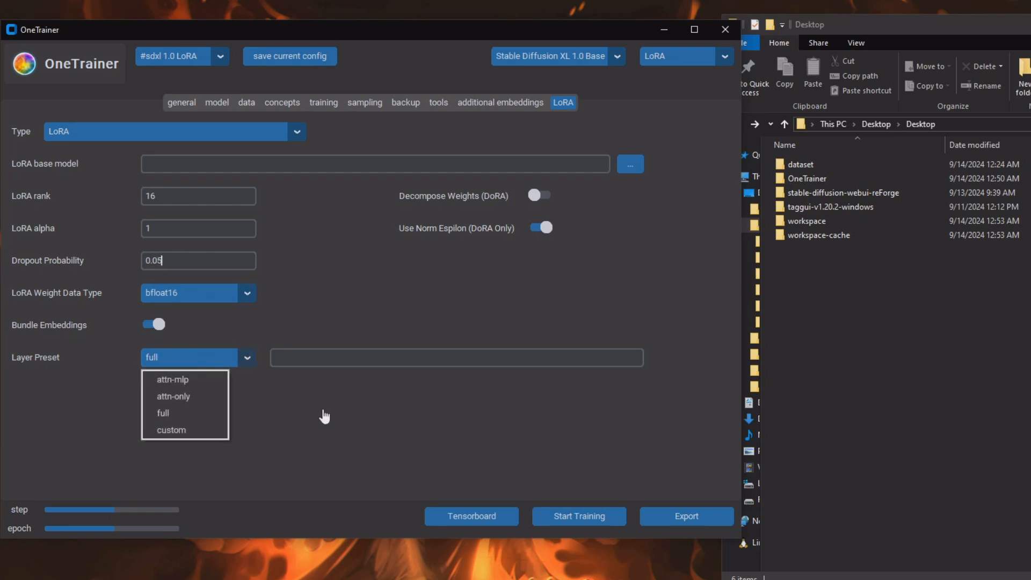
left_click(163, 363)
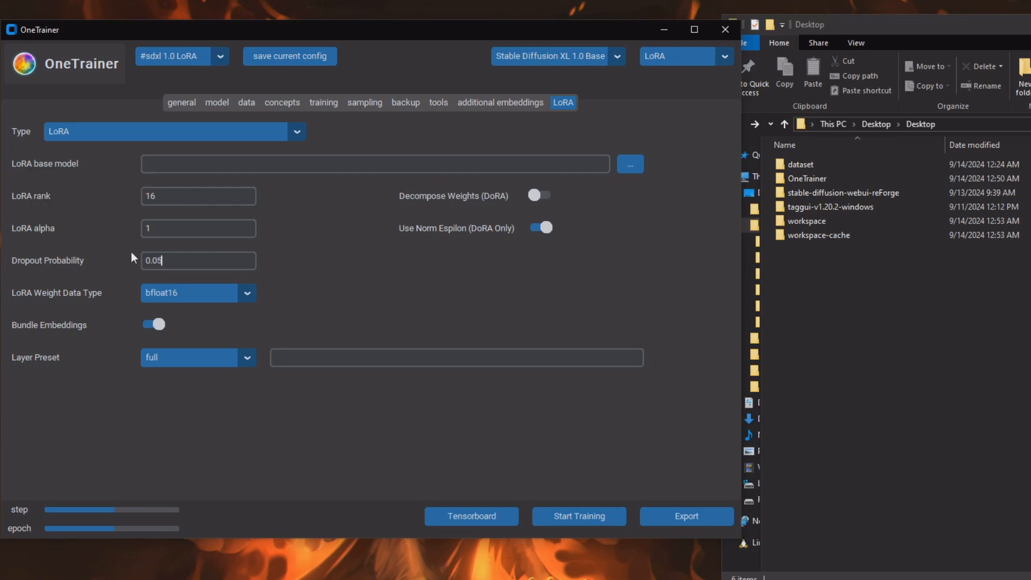
Add a new training concept and open its settings
left_click(281, 162)
left_click(282, 103)
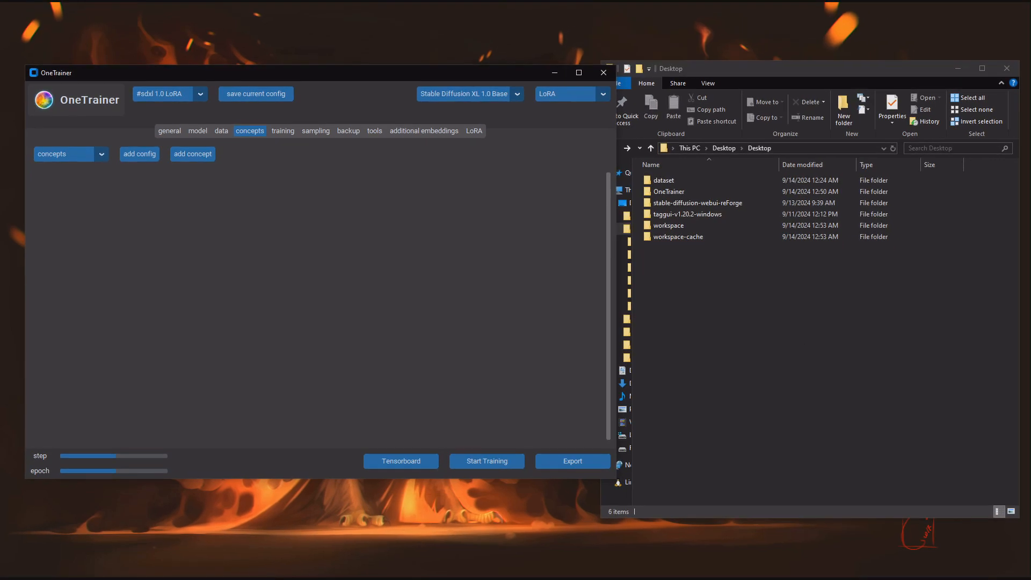
left_click(352, 194)
left_click(188, 154)
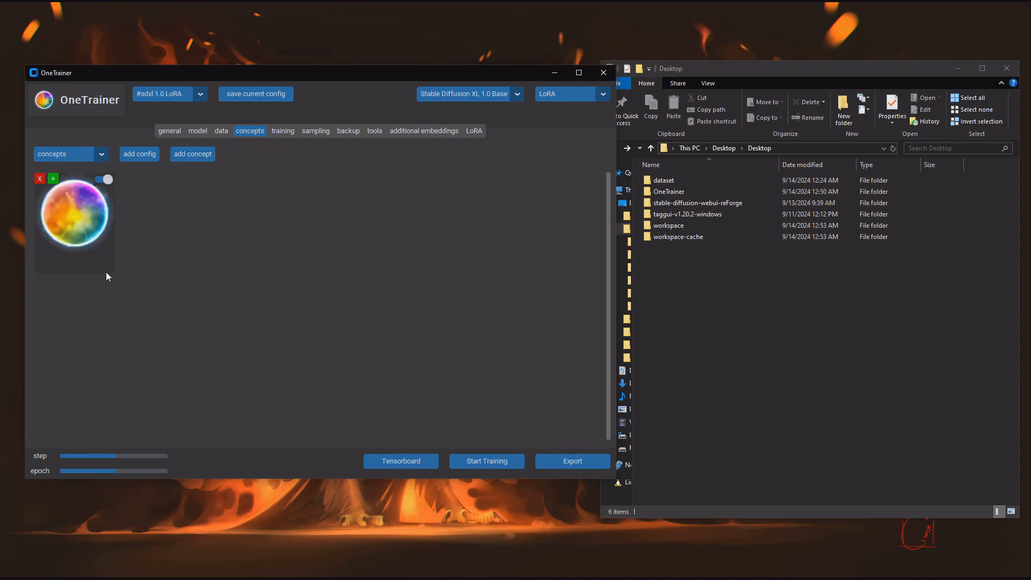
left_click(89, 229)
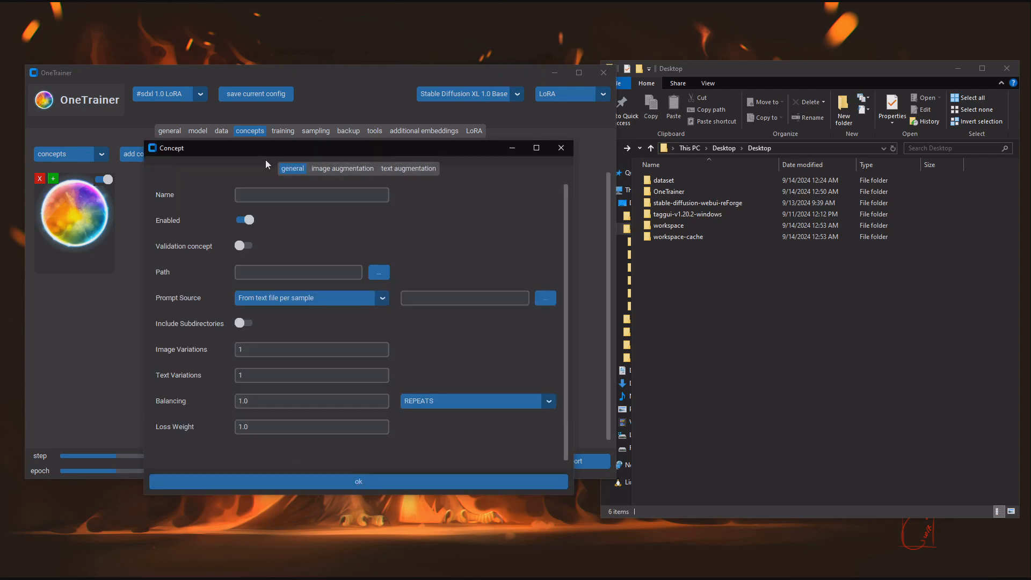
Set the concept's path to the dataset folder inside Desktop, copying the folder path from File Explorer
double_click(670, 181)
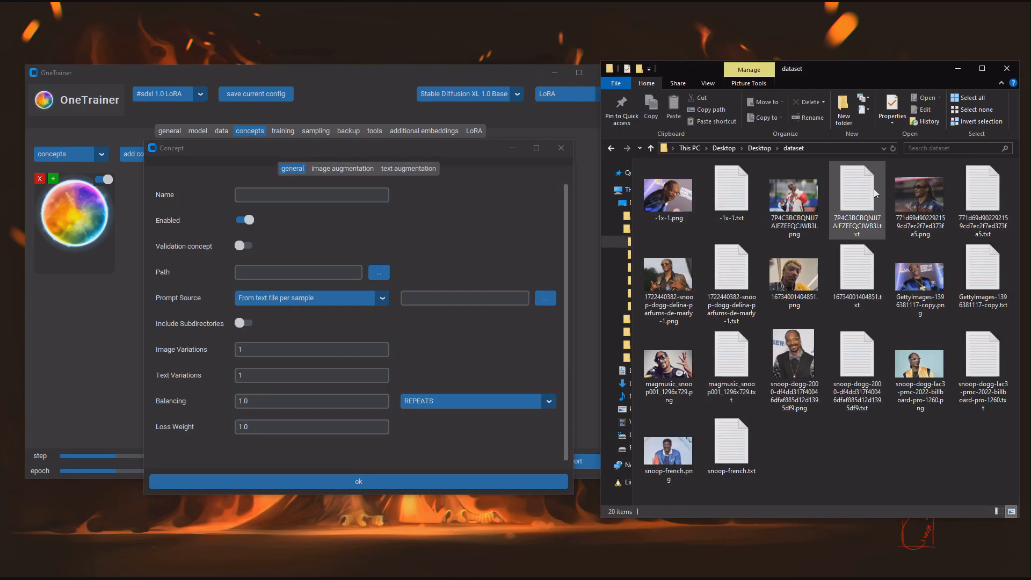
left_click(755, 148)
right_click(756, 149)
left_click(780, 183)
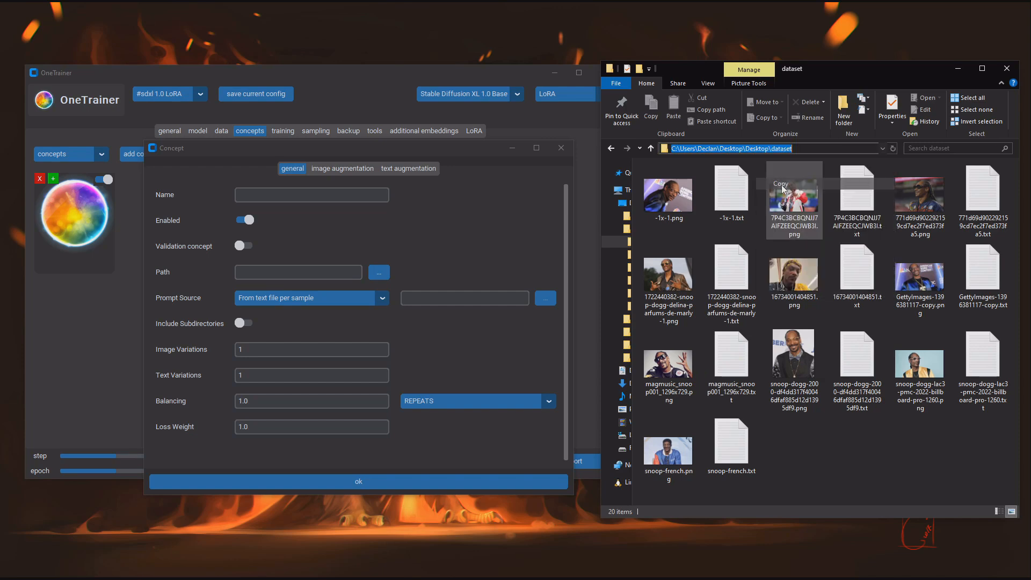
left_click(163, 276)
left_click(239, 274)
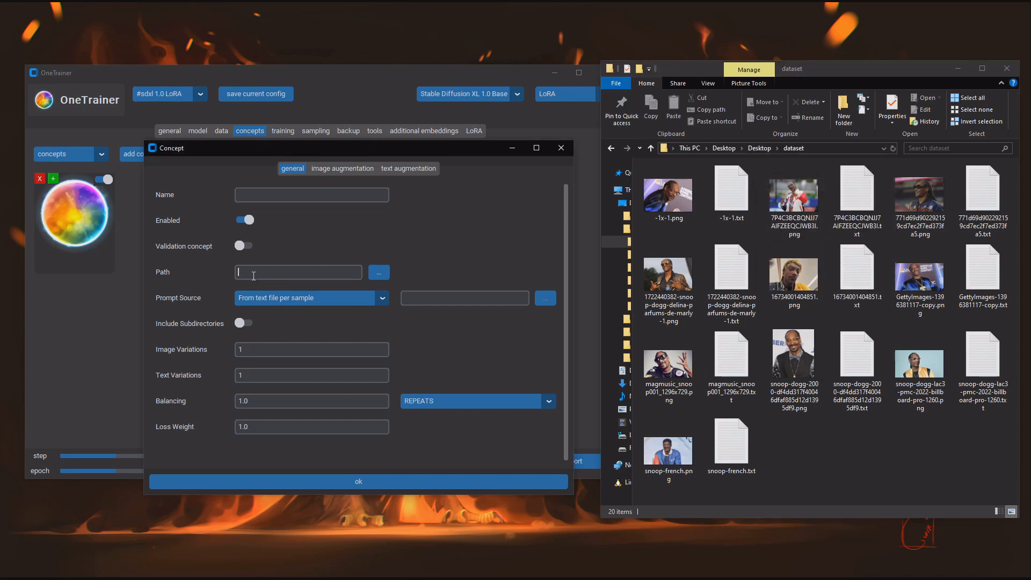
key("ctrl+v")
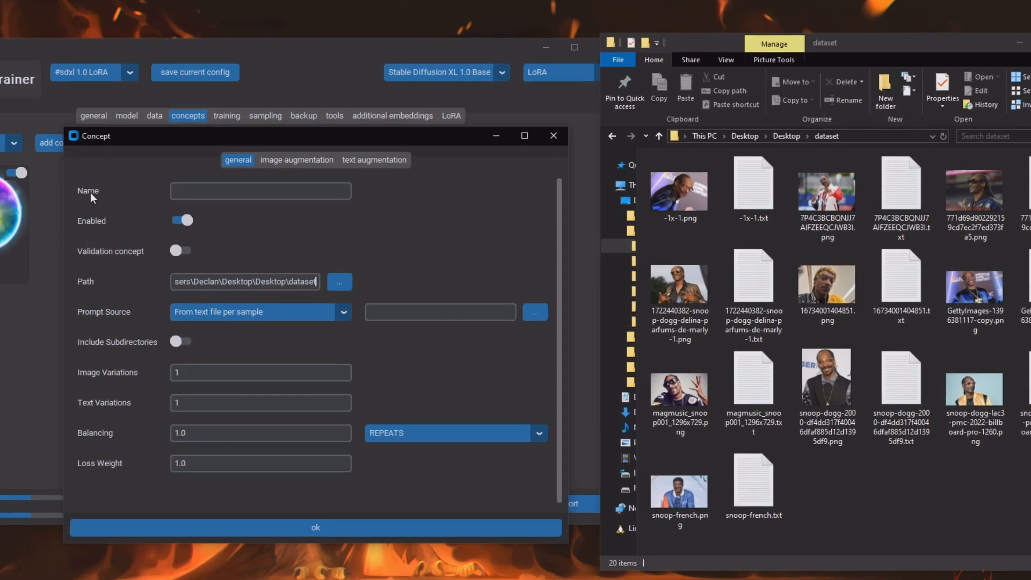
Name the concept snoop_dogg, copying the trigger tag from the -1x-1.txt caption file
left_click(382, 195)
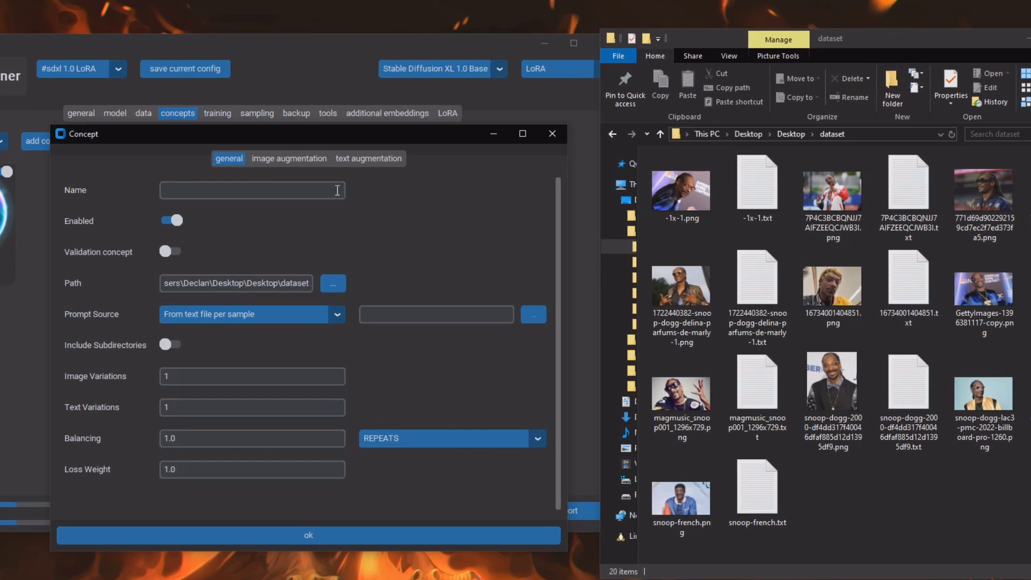
left_click(758, 186)
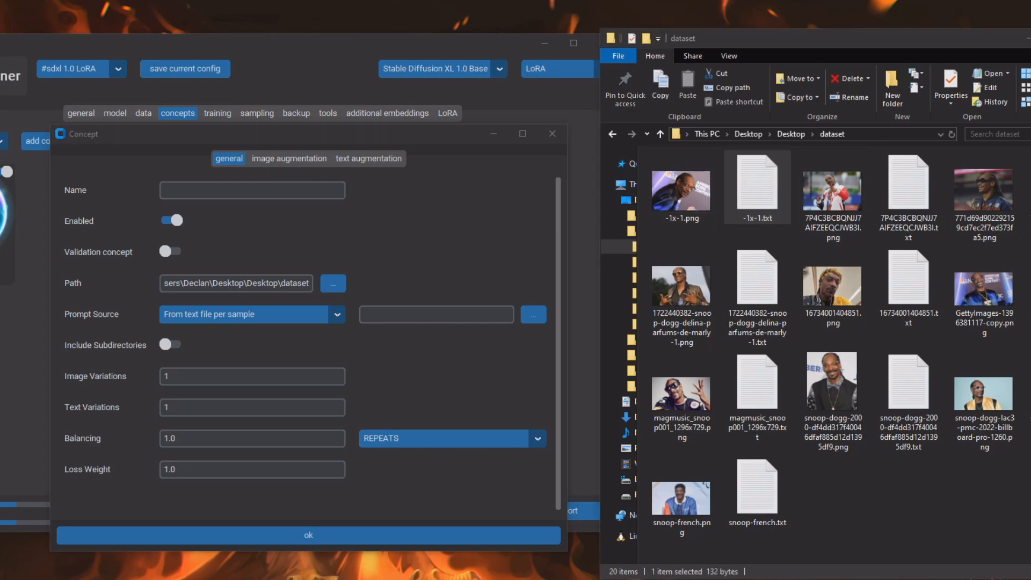
double_click(758, 186)
left_click_drag(579, 181, 521, 181)
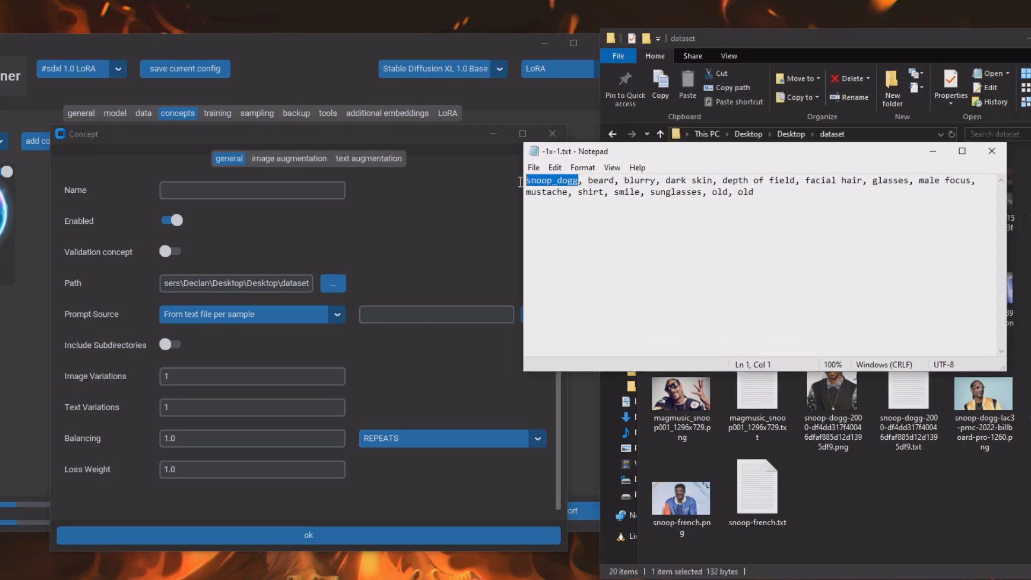
left_click(984, 152)
left_click(218, 191)
key("ctrl+v")
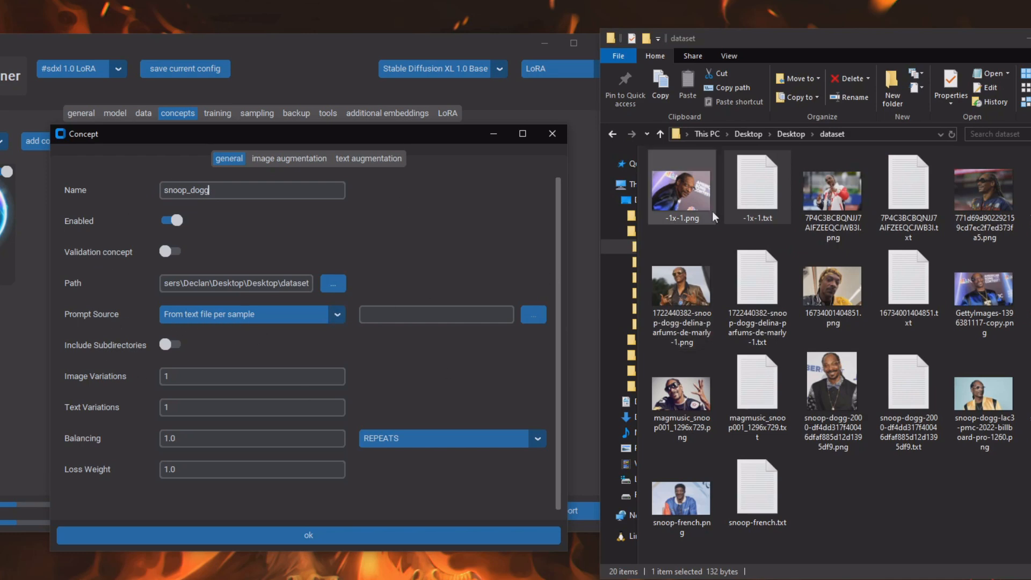
left_click(675, 222)
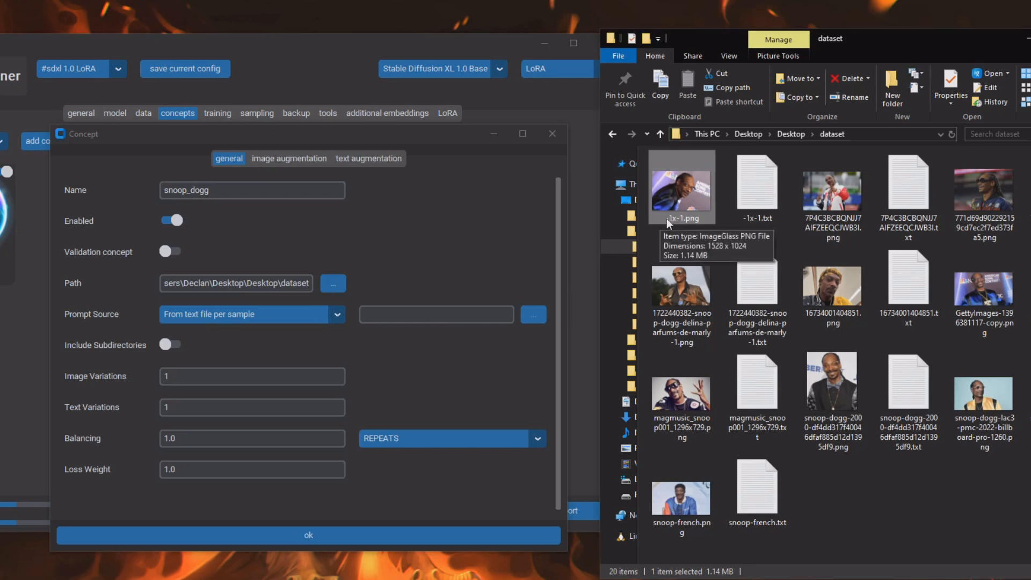
left_click(772, 221)
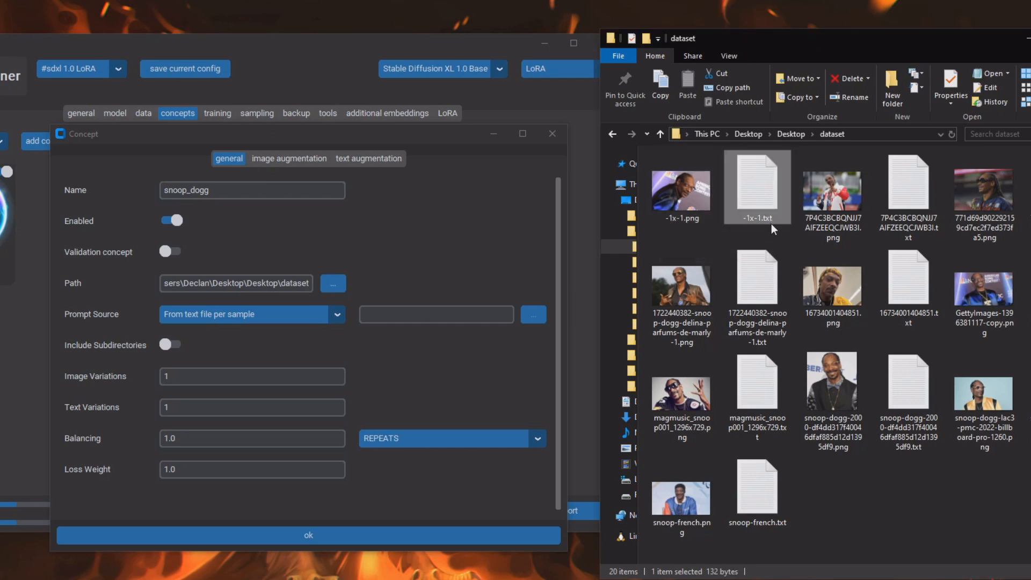
left_click(795, 232)
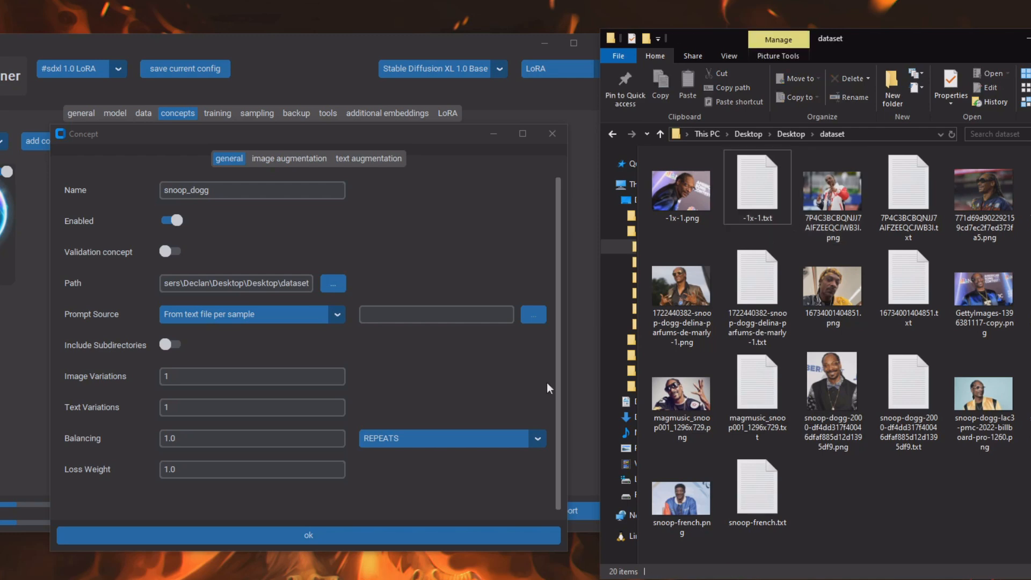
left_click(76, 366)
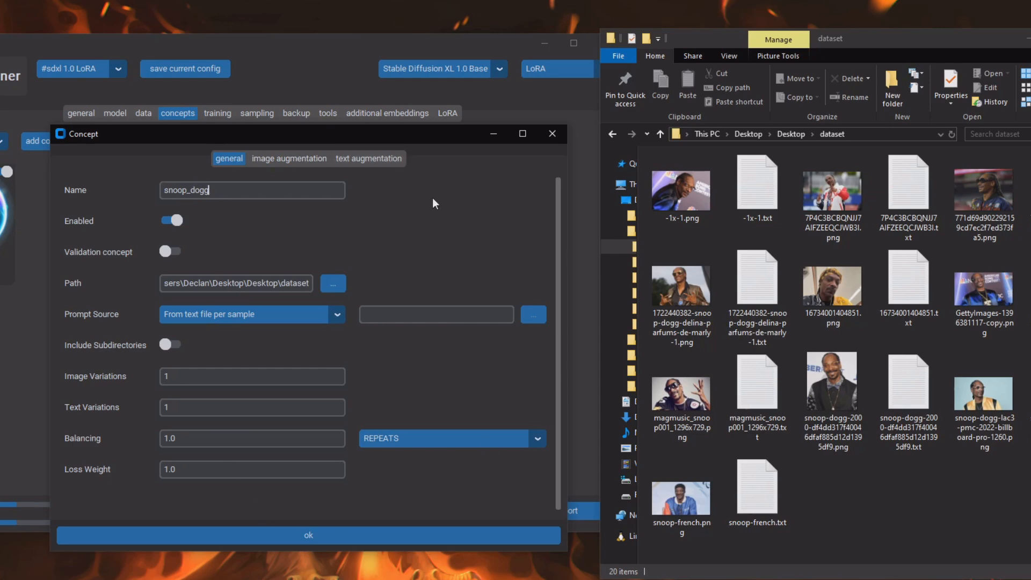
Enable the concept's fixed Resolution Override in the image augmentation settings and set it to 1024
left_click(289, 159)
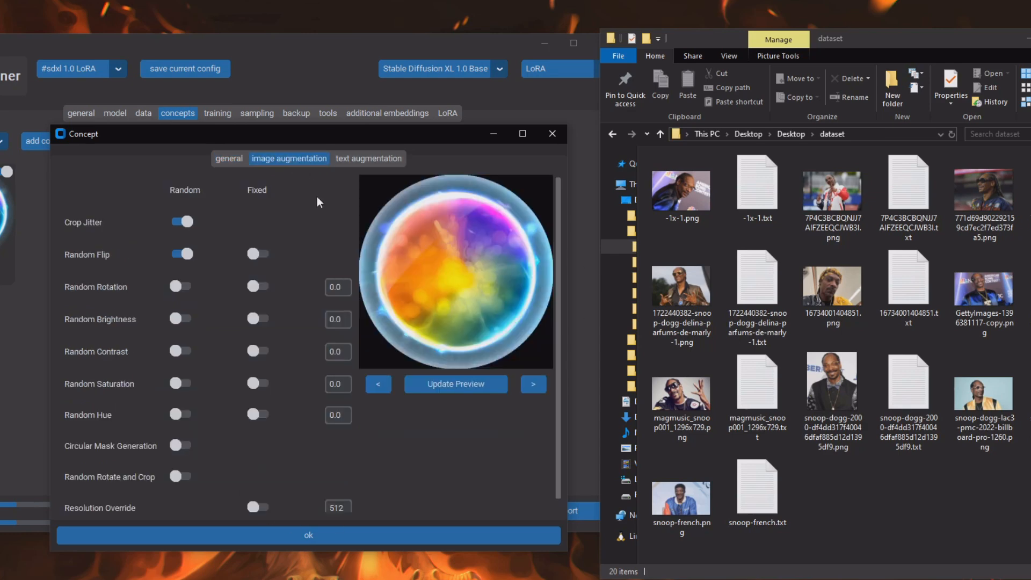
scroll(318, 202, "down", 1)
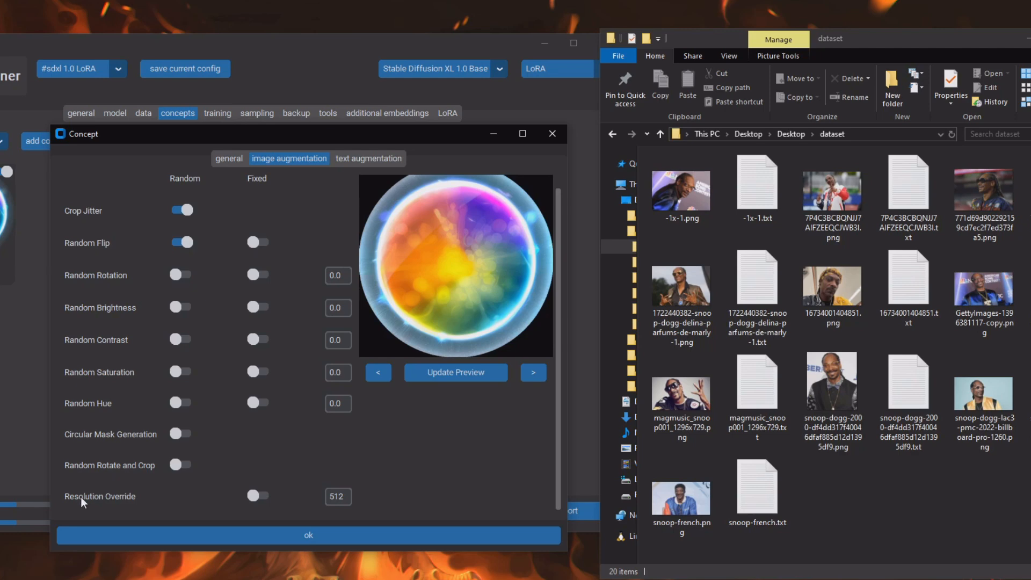
key("Tab")
type("1024")
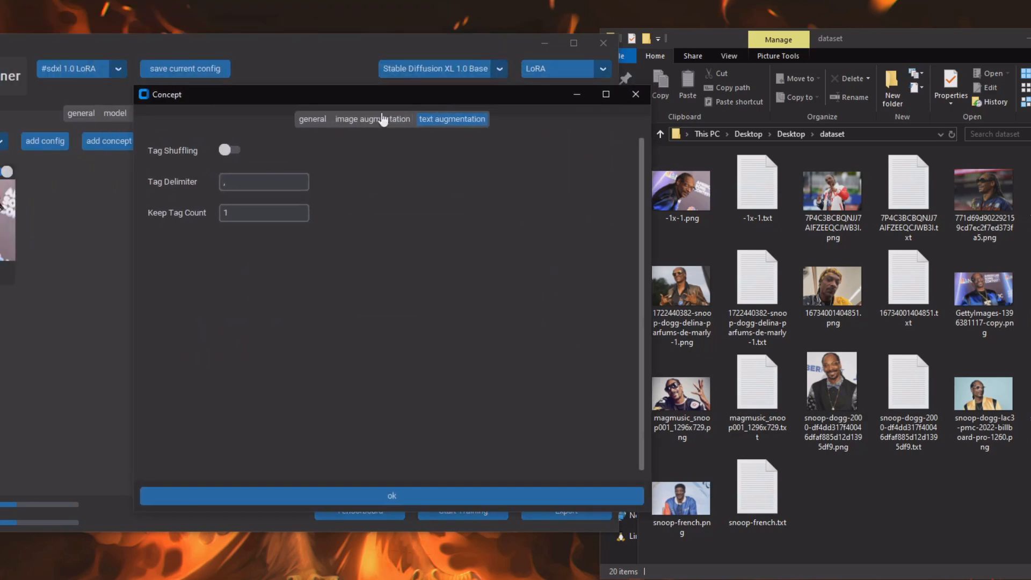
scroll(490, 454, "down", 1)
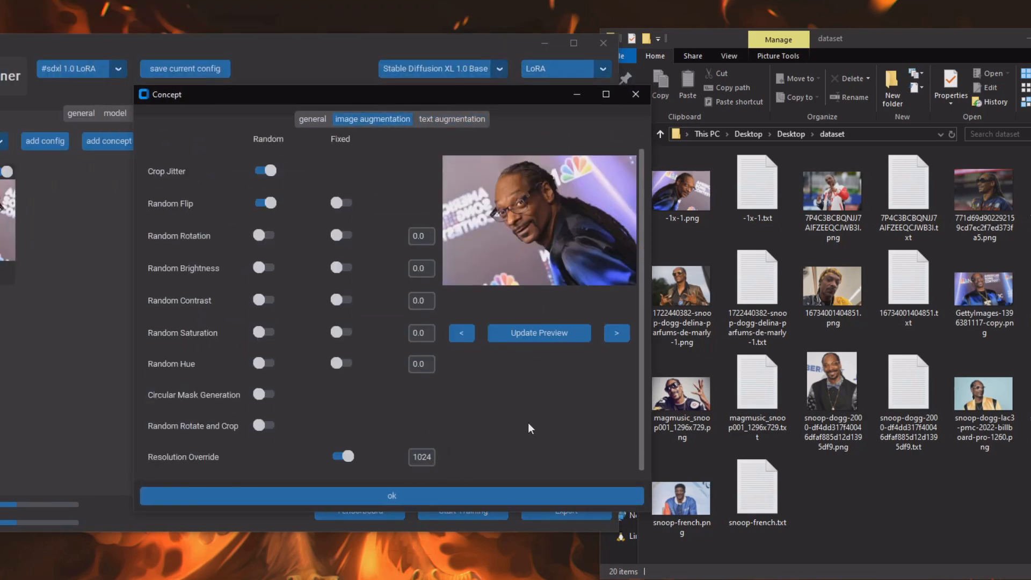
Turn on Tag Shuffling for the concept and review the tags following snoop_dogg in the -1x-1.txt caption file
left_click(451, 120)
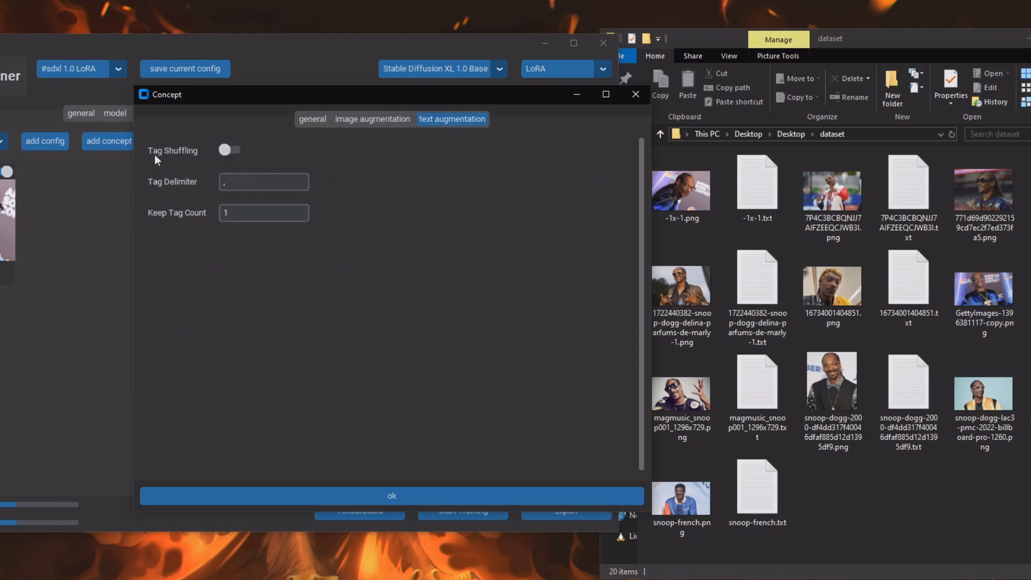
left_click(227, 153)
double_click(757, 183)
left_click_drag(754, 192, 587, 179)
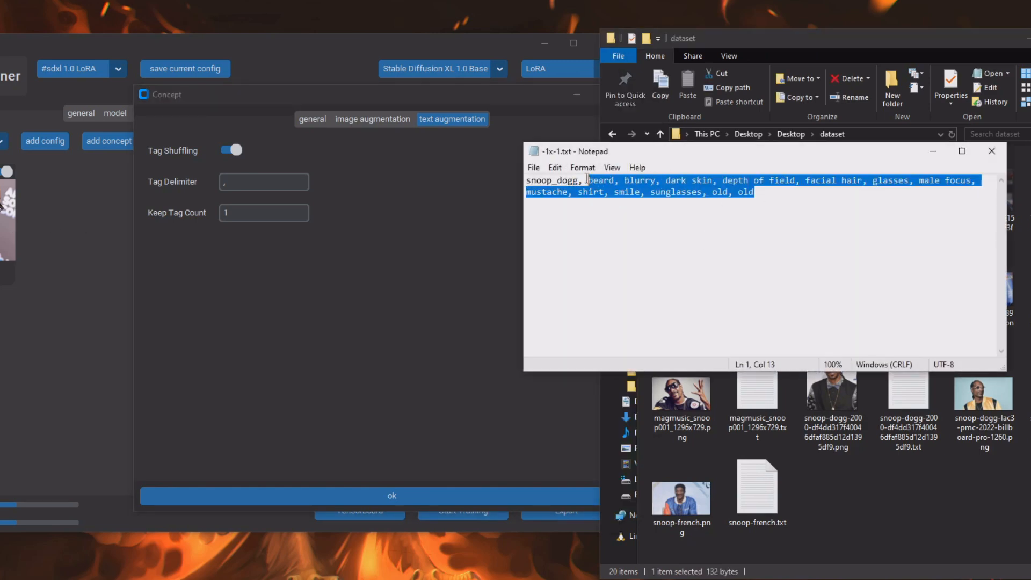
left_click(992, 151)
left_click(260, 164)
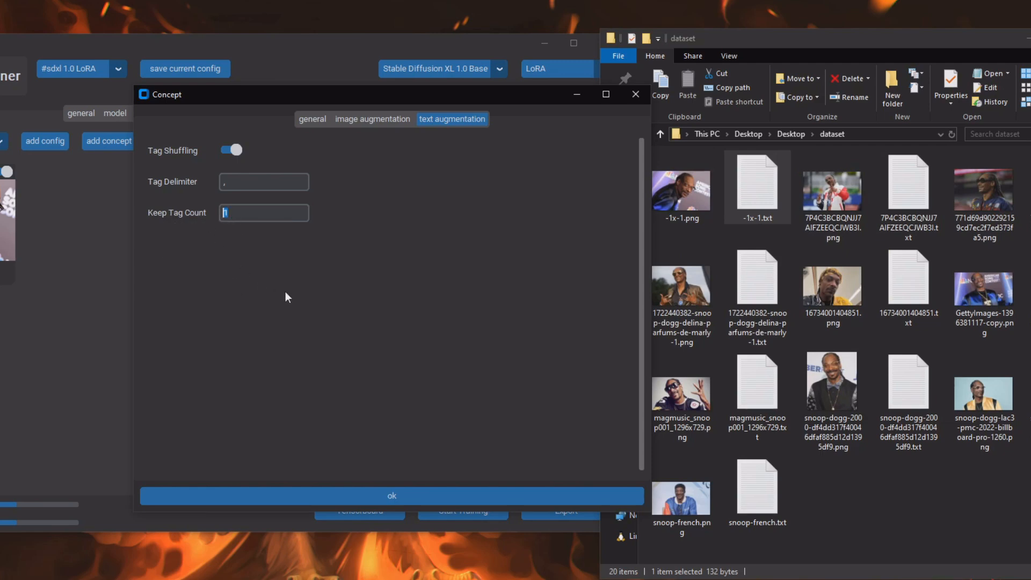
Check the leading tag in -1x-1.txt against the Keep Tag Count of 1, and save the concept
double_click(757, 182)
double_click(566, 183)
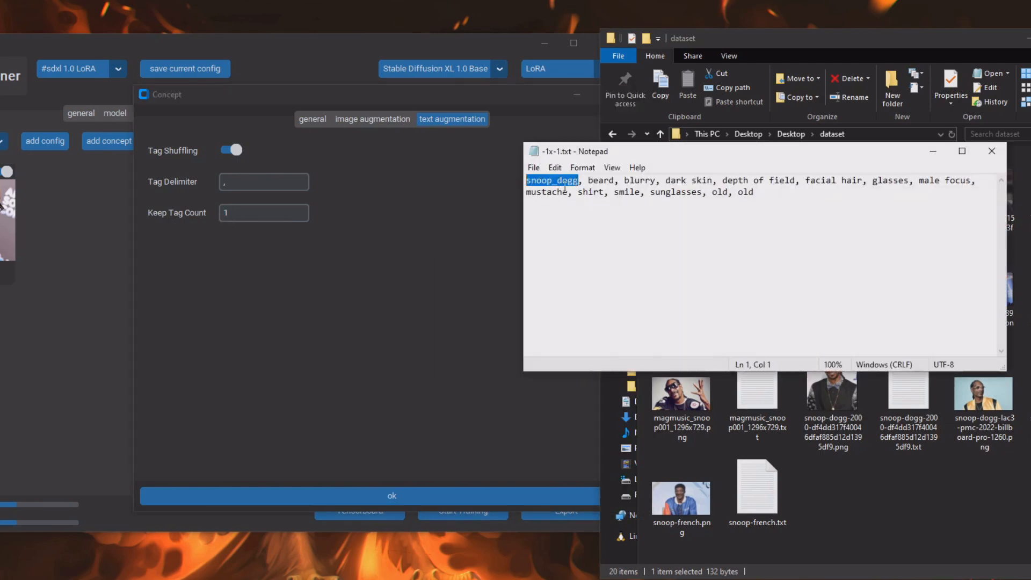
left_click(993, 151)
left_click(451, 305)
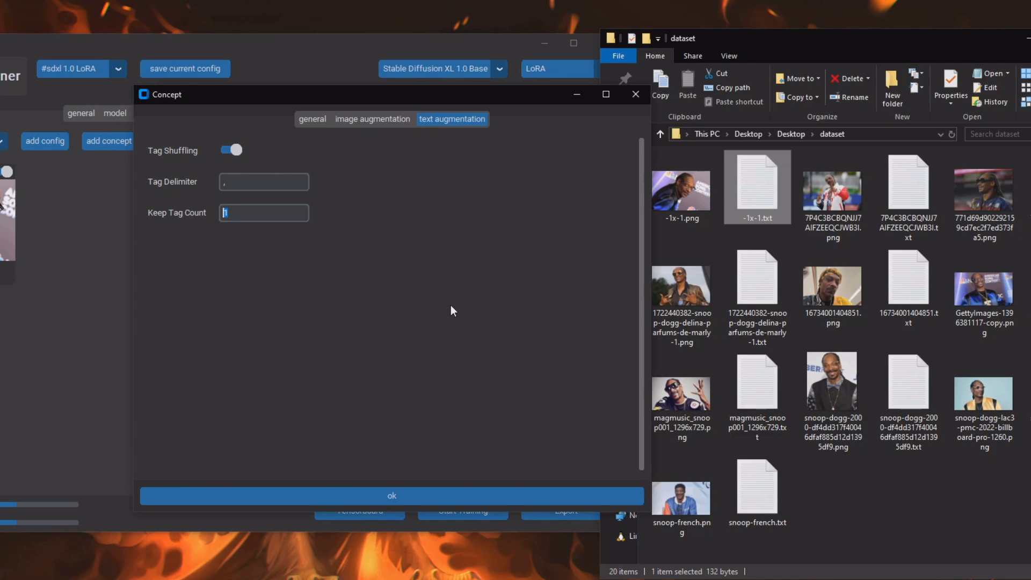
left_click(457, 490)
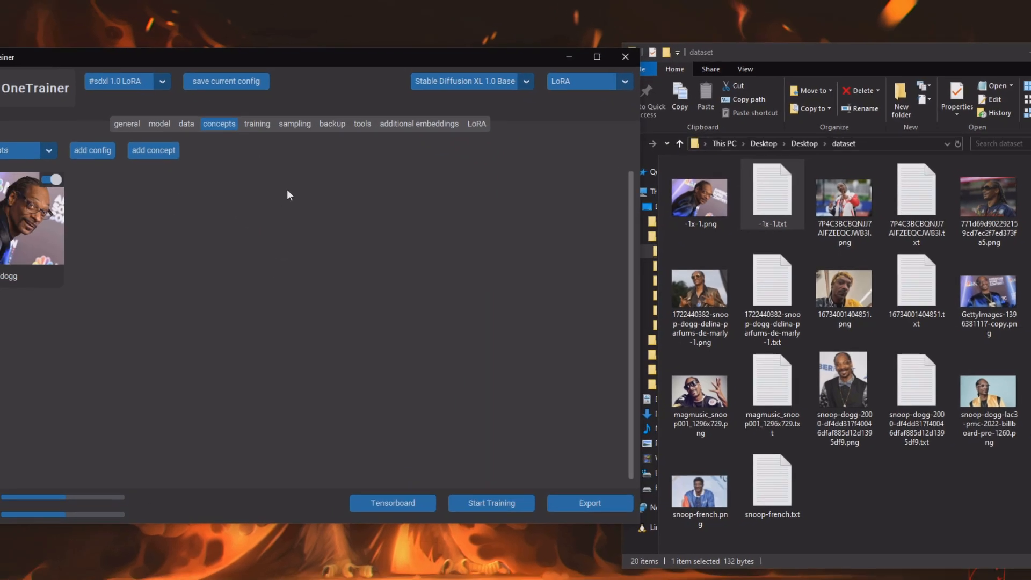
Set the sampling interval to 30 steps in the sampling settings
left_click(291, 124)
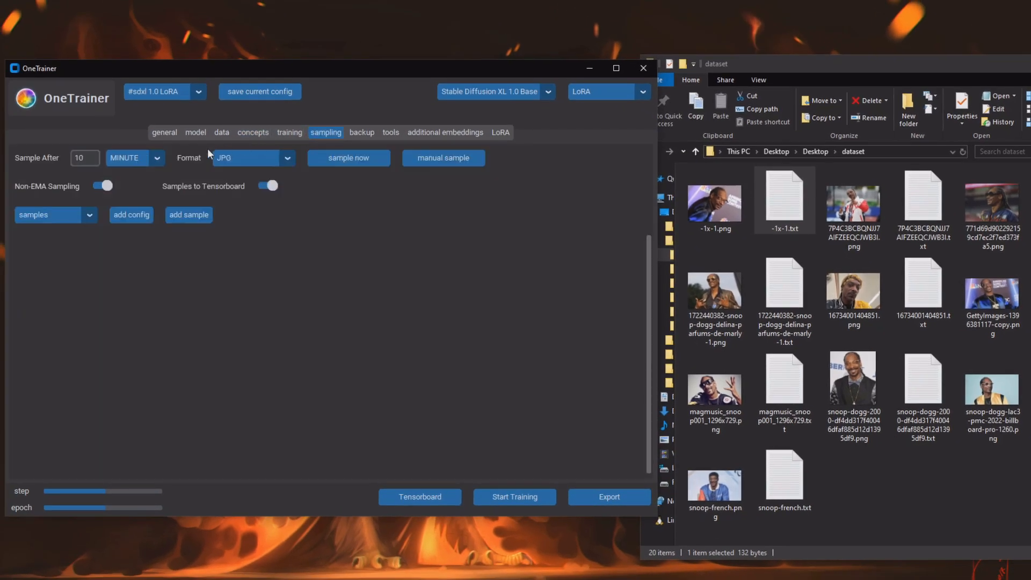
left_click(129, 158)
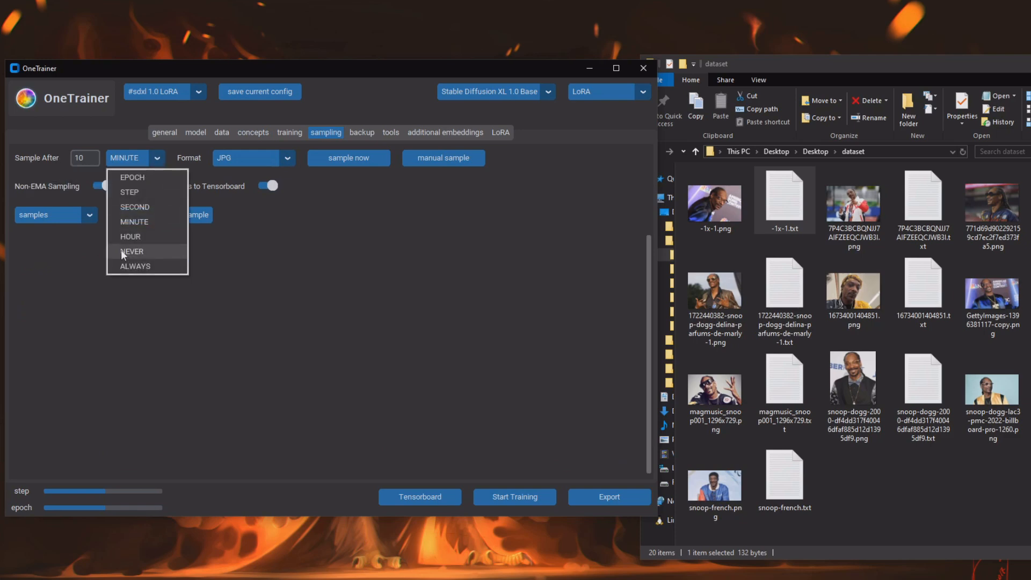
left_click(129, 194)
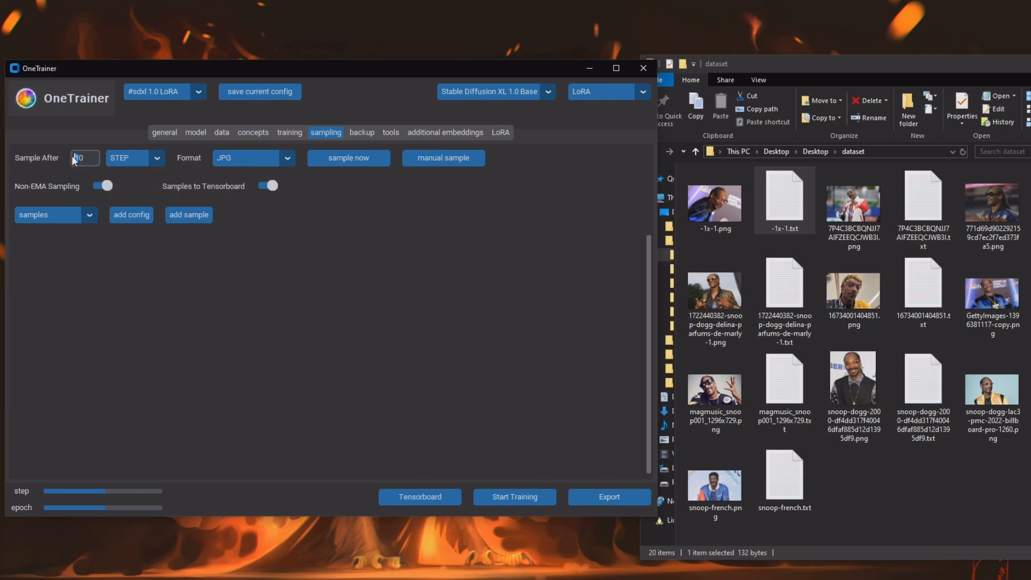
type("3")
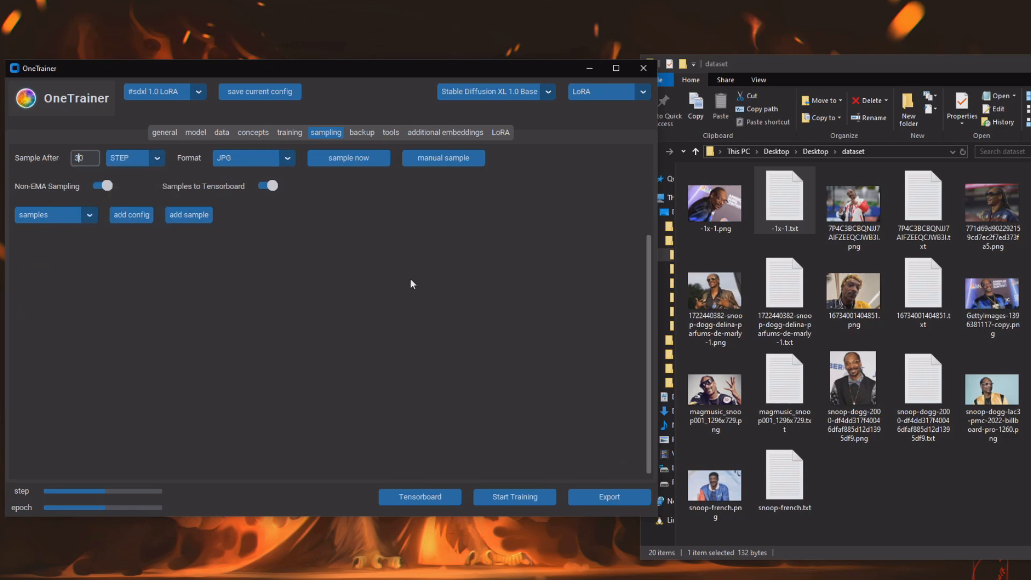
double_click(763, 211)
key("ctrl+a")
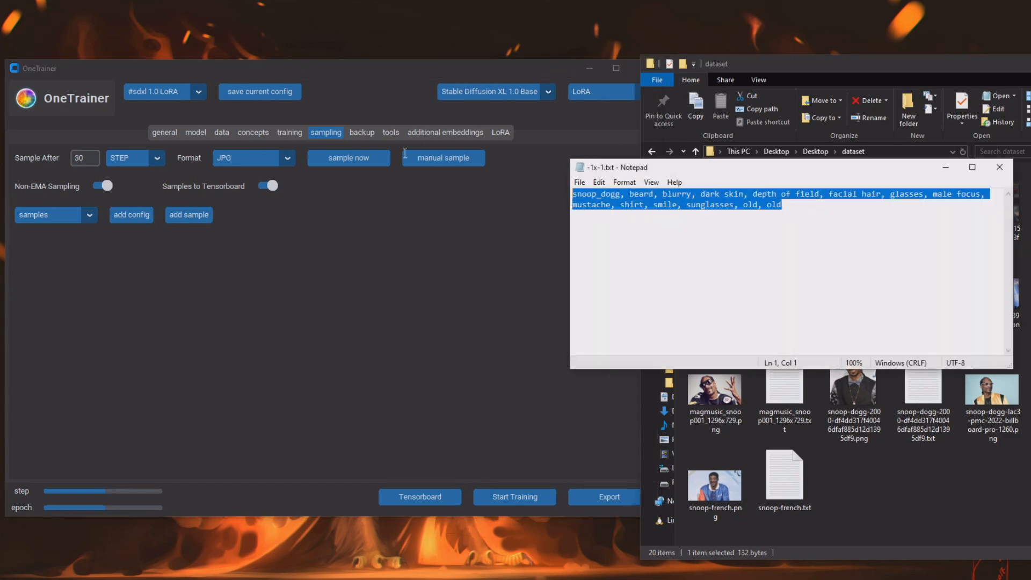
left_click(996, 171)
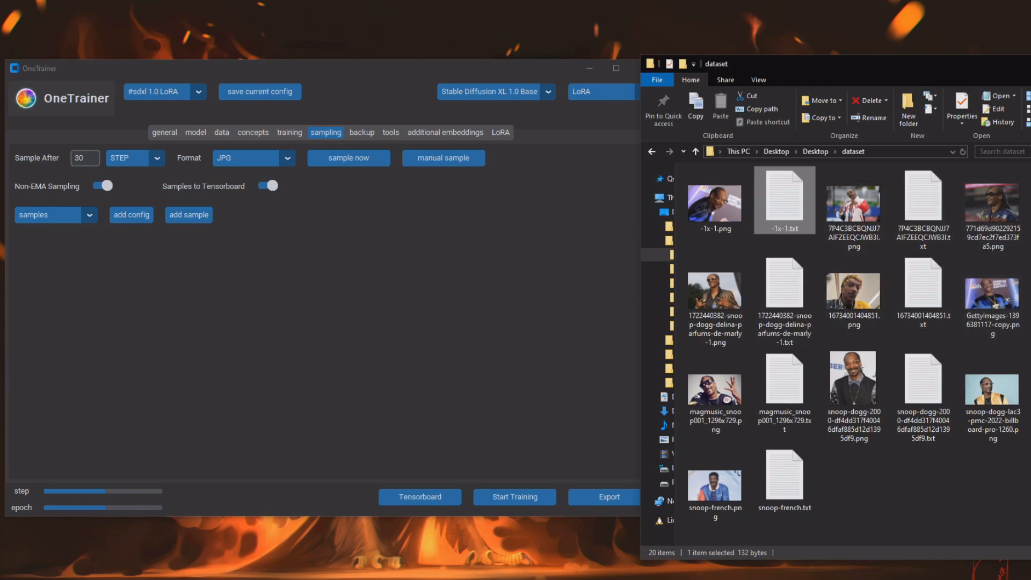
Add a sample and fill its prompt with all the tags copied from the caption file 7P4C3BCBQNJJ7AIFZEEQCJWB3I.txt
double_click(923, 210)
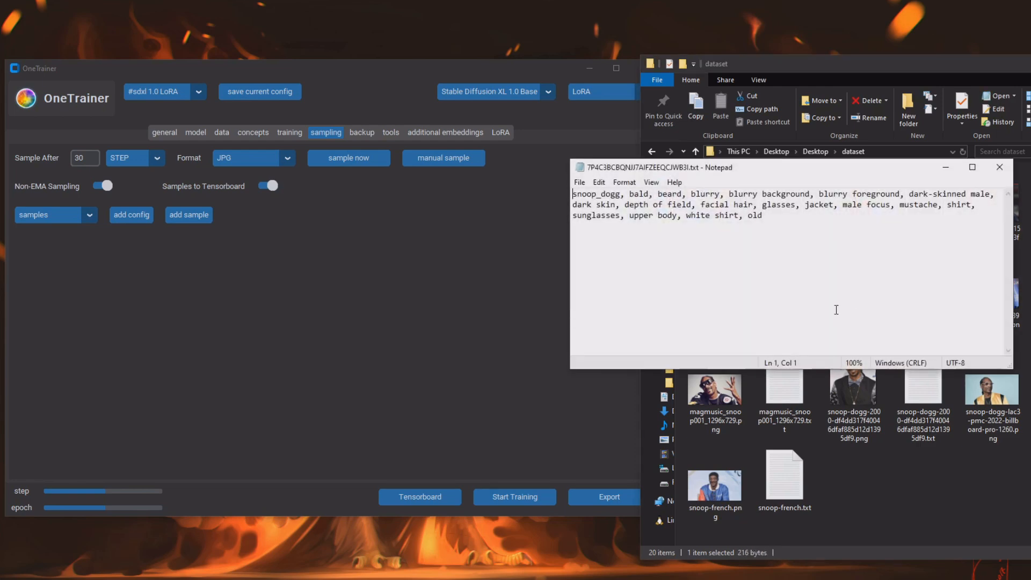
key("ctrl+a")
left_click(1000, 168)
left_click(357, 350)
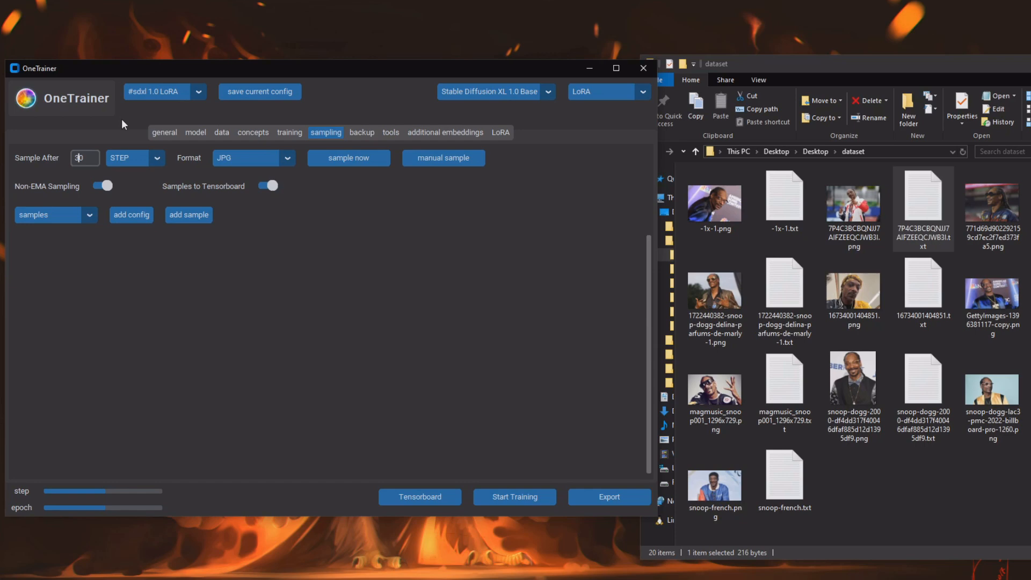
left_click(183, 215)
left_click(403, 255)
key("ctrl+v")
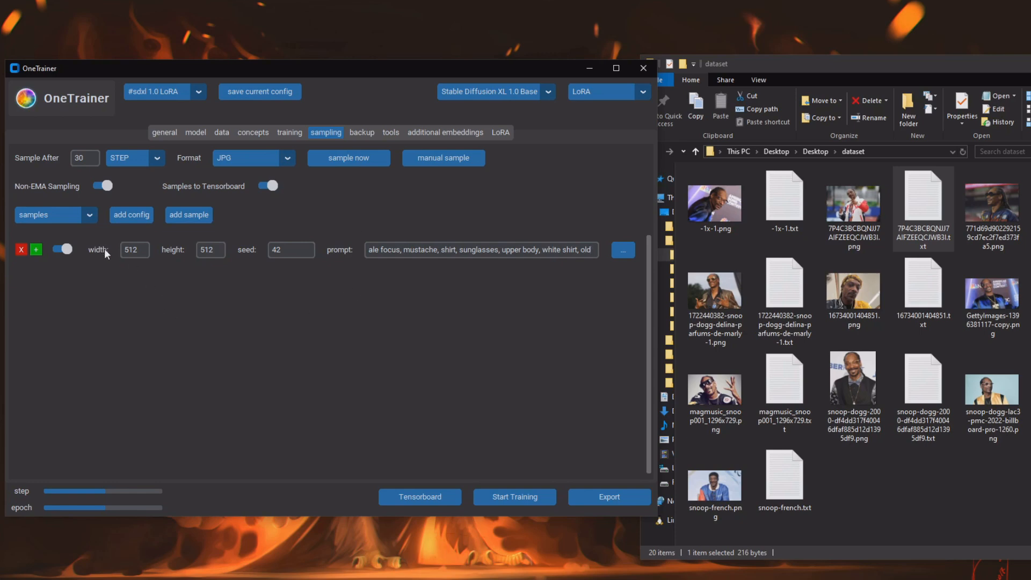
Set the first sample's width and height to 1024 and add a second sample
double_click(131, 250)
type("1024")
left_click_drag(213, 250, 189, 253)
left_click(188, 215)
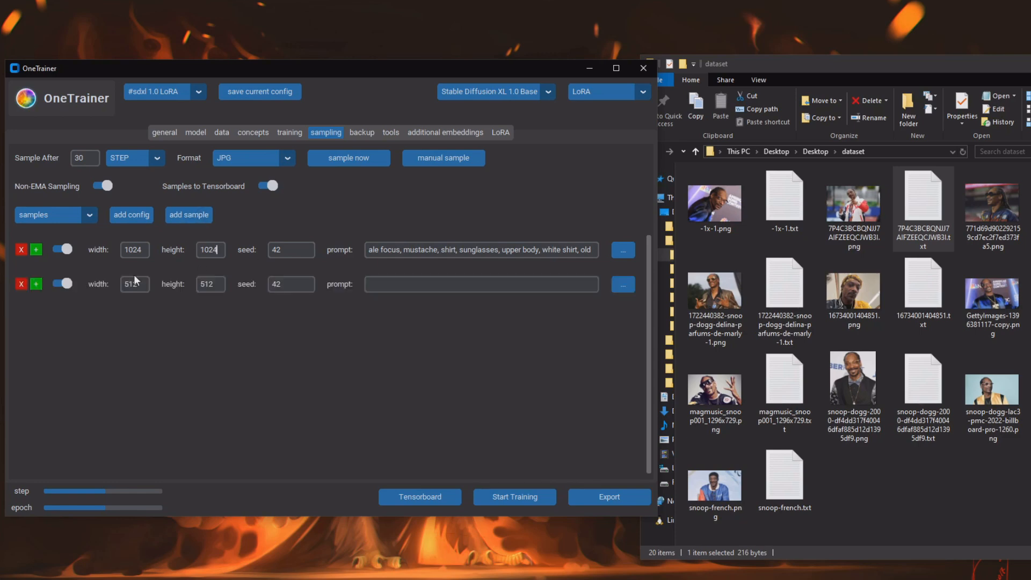
Set the second sample's width to 768 and height to 1024, and paste the copied caption tags as its prompt
left_click_drag(142, 283, 123, 283)
type("768")
key("Tab")
type("1-24")
key("BackSpace")
key("BackSpace")
key("BackSpace")
type("024")
left_click(379, 284)
key("ctrl+v")
Add a third sample with width and height 768 and the copied caption tags as its prompt
left_click(188, 219)
left_click_drag(137, 319, 122, 319)
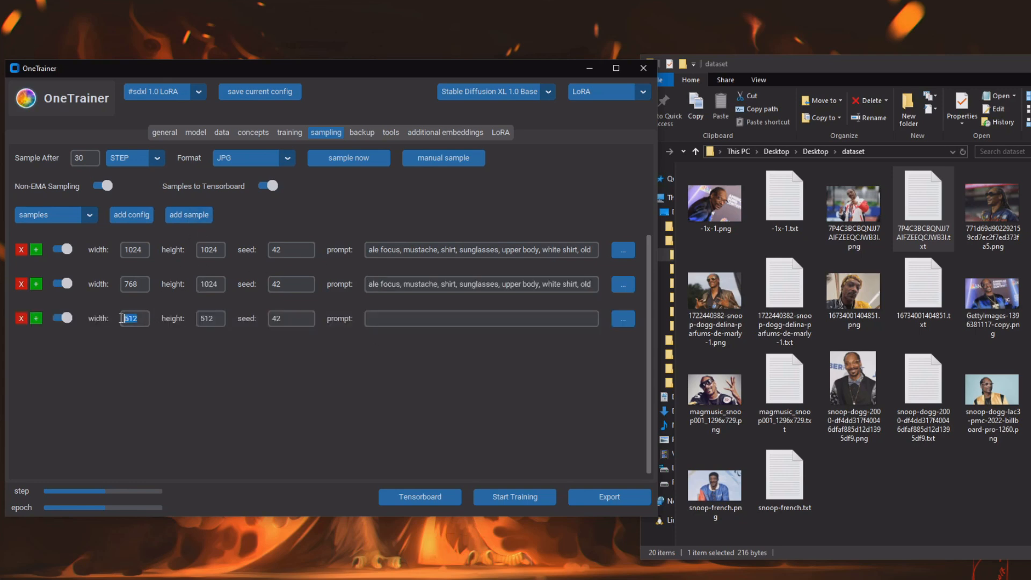
type("768")
key("Tab")
type("768")
key("ctrl+v")
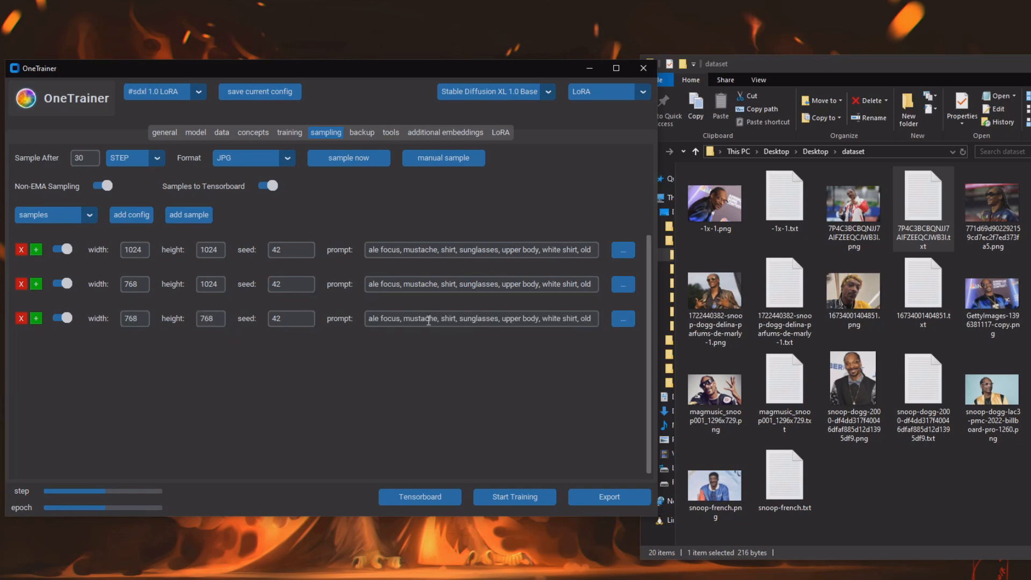
Add a fourth sample with width 512, height 768 and the copied caption tags as its prompt
left_click(188, 215)
left_click_drag(138, 353, 106, 355)
double_click(199, 352)
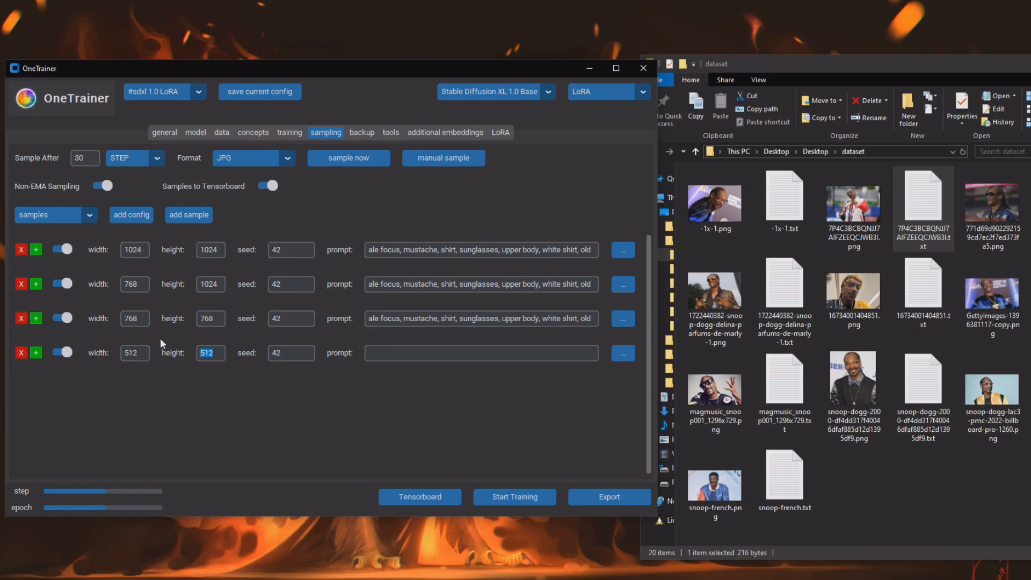
type("768")
left_click(445, 354)
type("ale focus, mustache, shirt, sunglasses, upper body, white shirt, old")
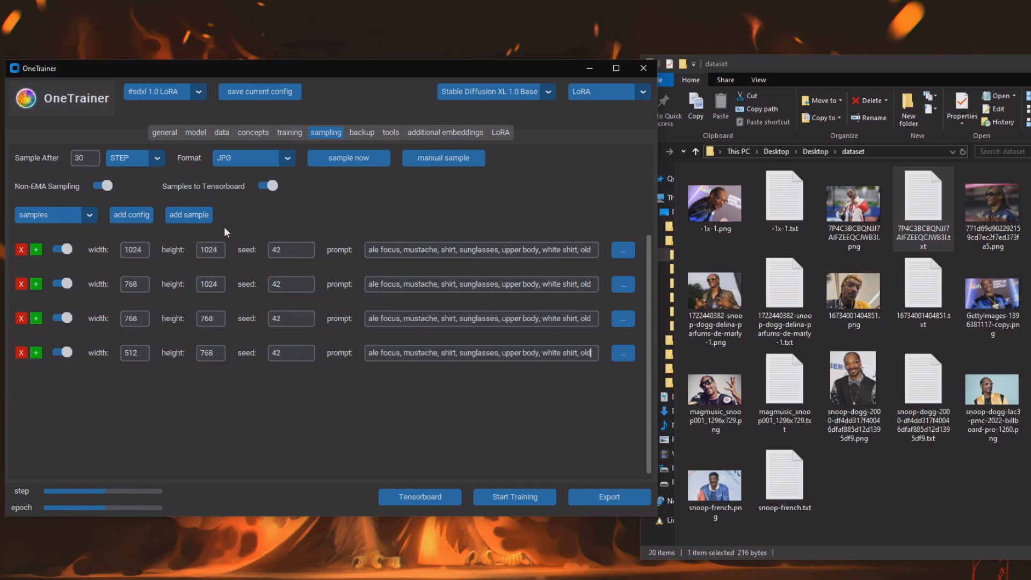
Add a fifth sample with width and height 512 and the copied caption tags as its prompt
left_click(188, 216)
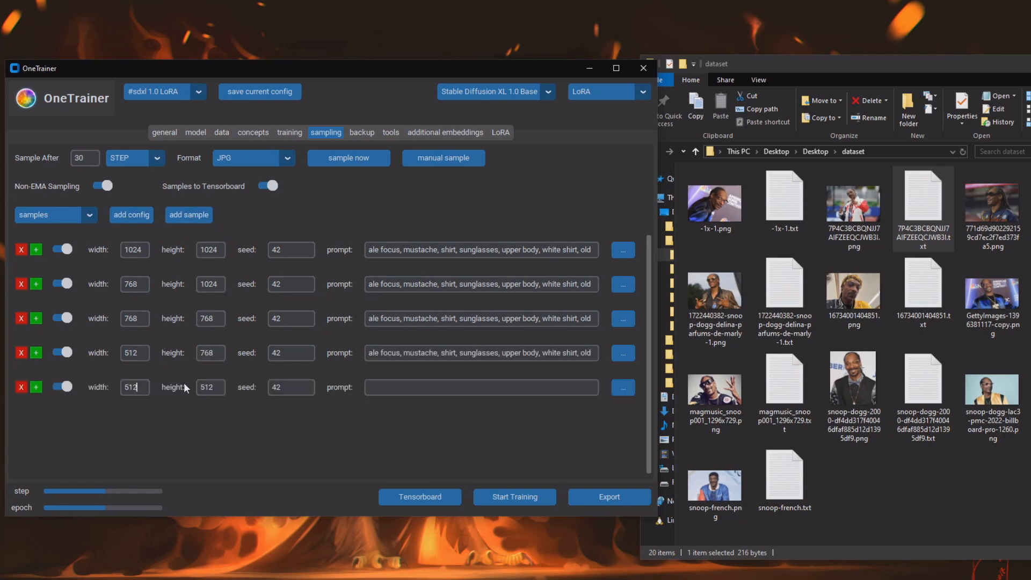
key("ctrl+v")
left_click(395, 394)
key("ctrl+v")
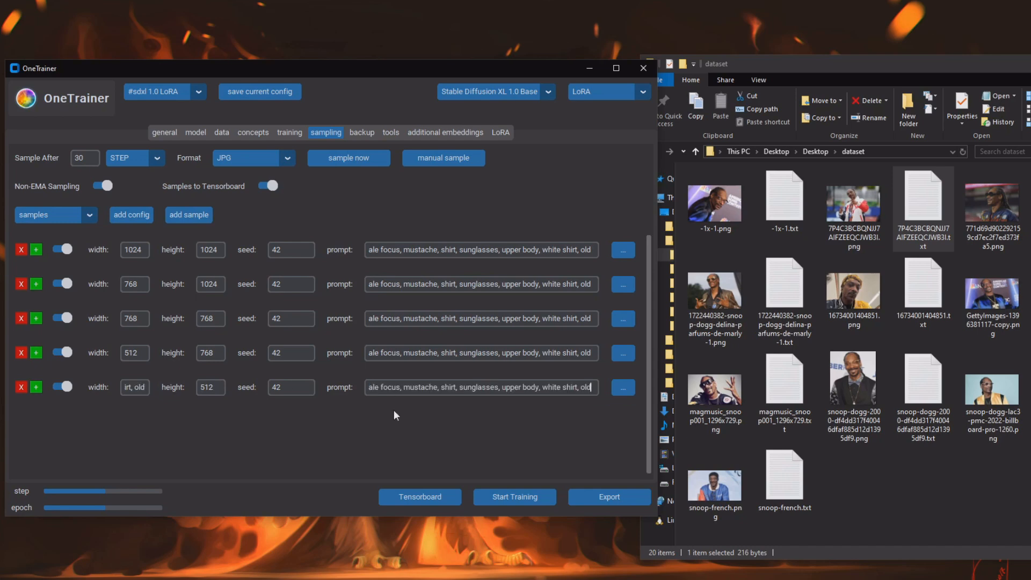
key("ctrl+a")
key("BackSpace")
type("512")
Add a sixth sample with width 1024, height 768 and the copied caption tags as its prompt
left_click(209, 224)
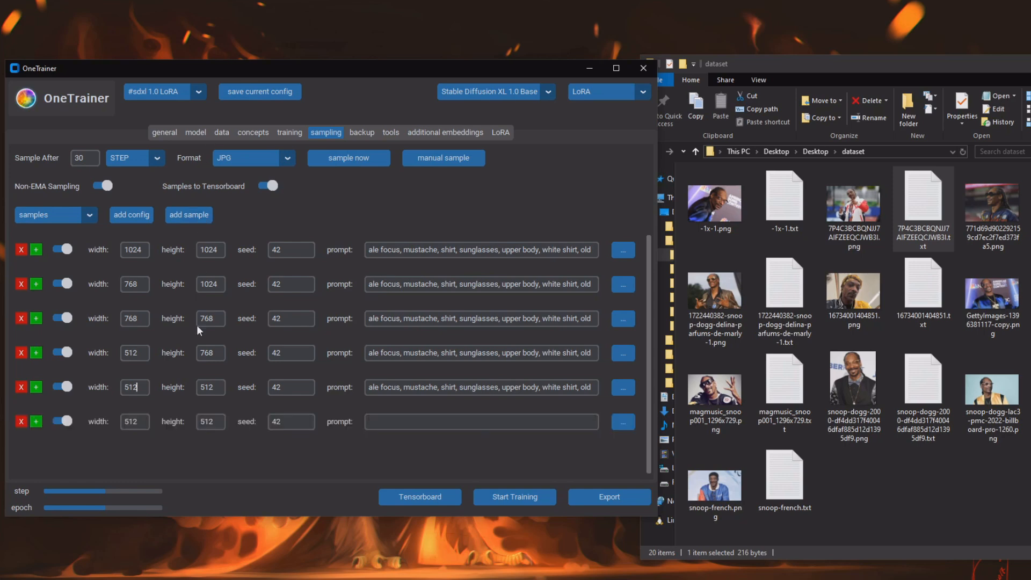
double_click(134, 422)
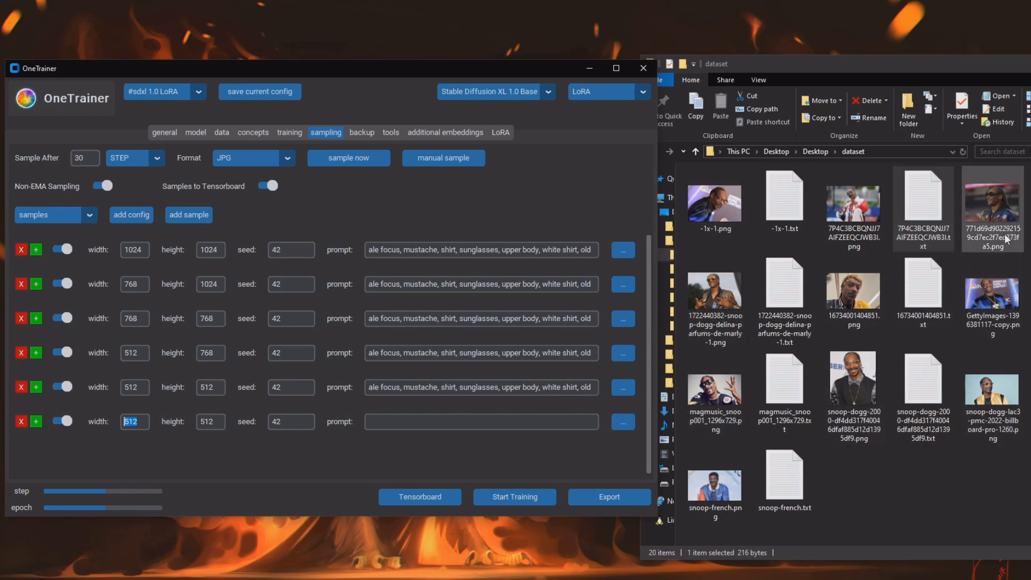
type("1024")
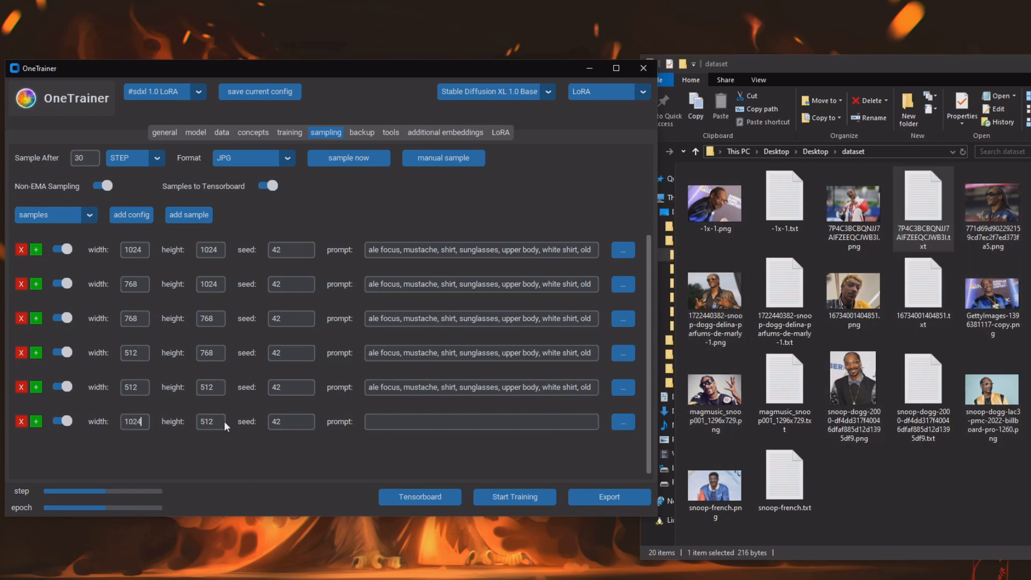
double_click(208, 422)
type("768")
left_click(390, 422)
type("ale focus, mustache, shirt, sunglasses, upper body, white shirt, old")
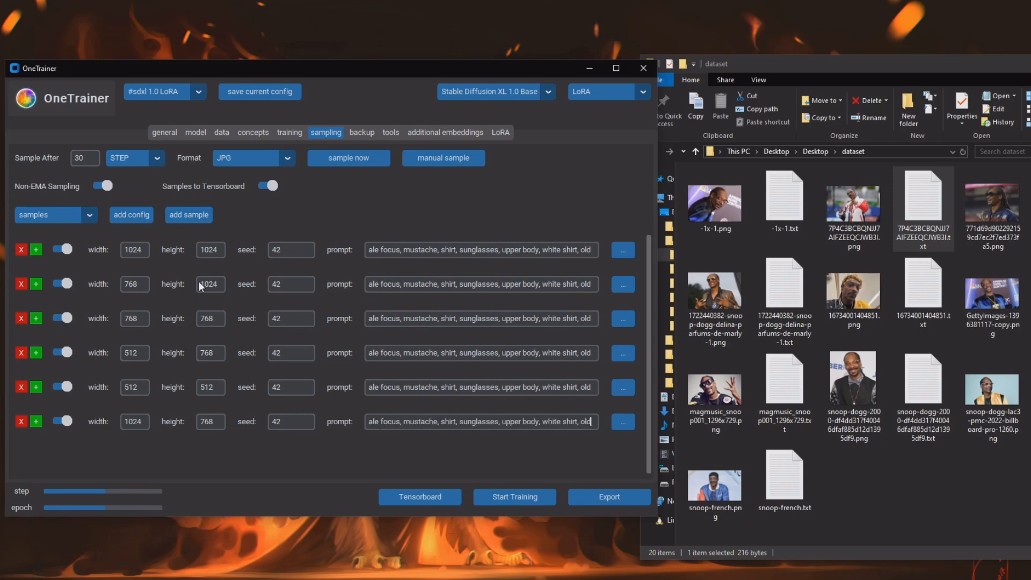
Add a seventh sample with width 768, height 512 and the copied caption tags as its prompt
left_click(188, 215)
double_click(141, 456)
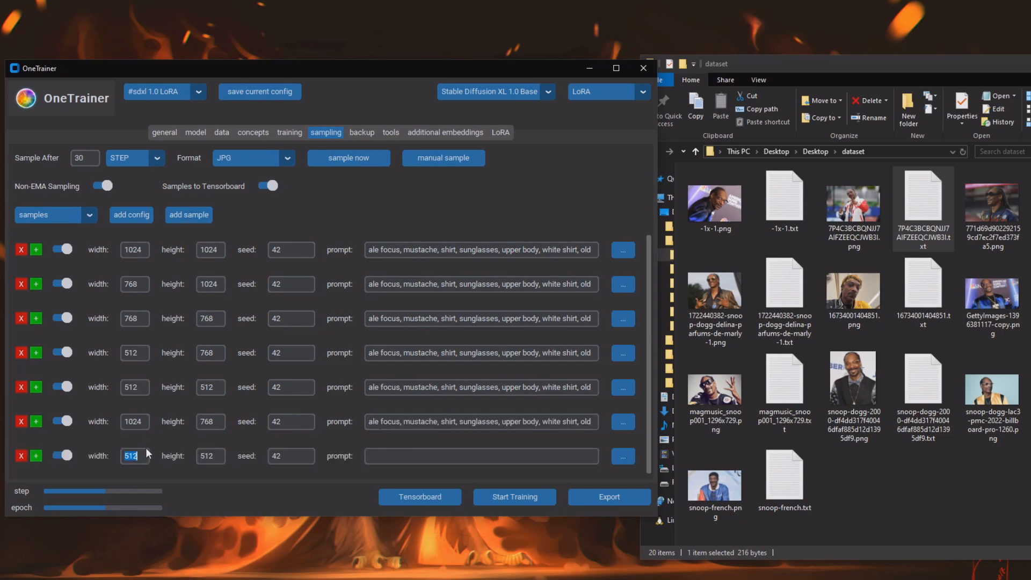
type("768")
key("ctrl+v")
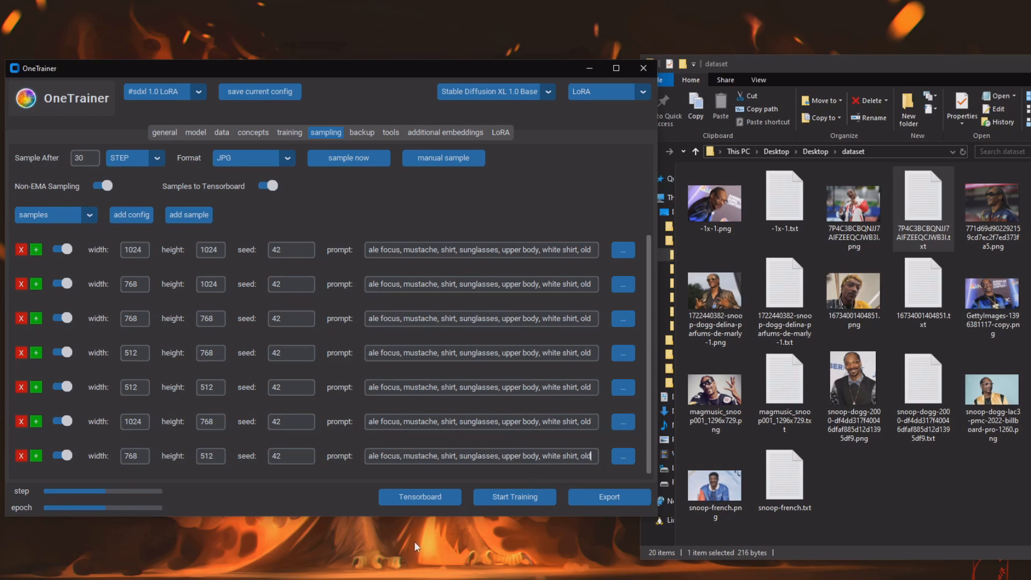
left_click_drag(373, 544, 373, 543)
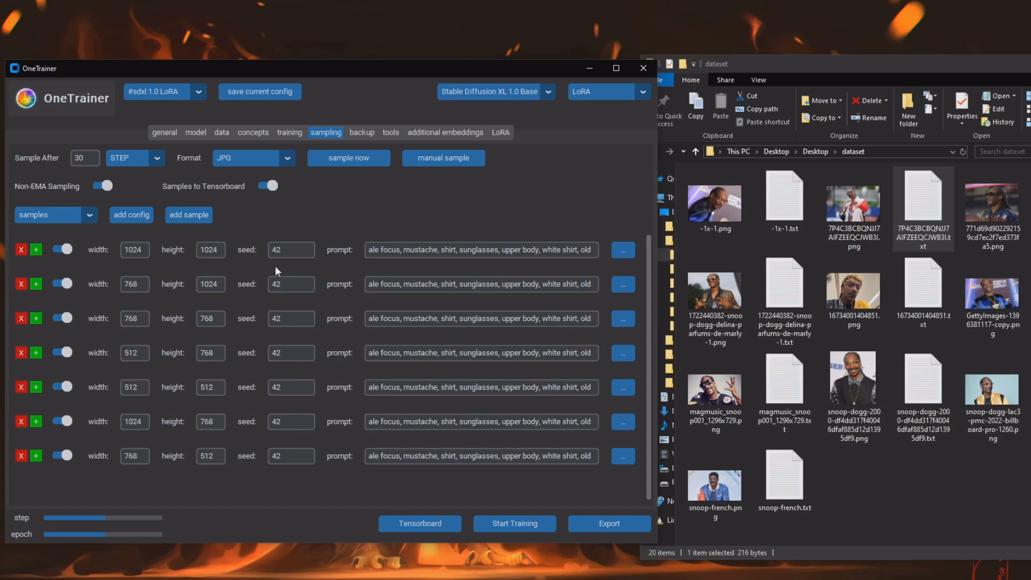
Try disabling the third through seventh samples and enable them again
left_click(906, 463)
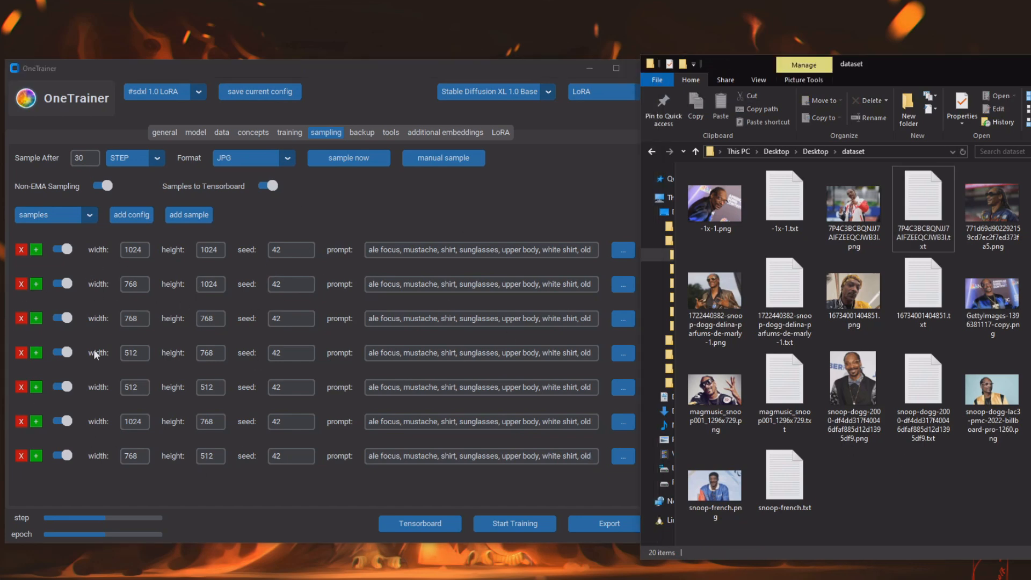
left_click(64, 468)
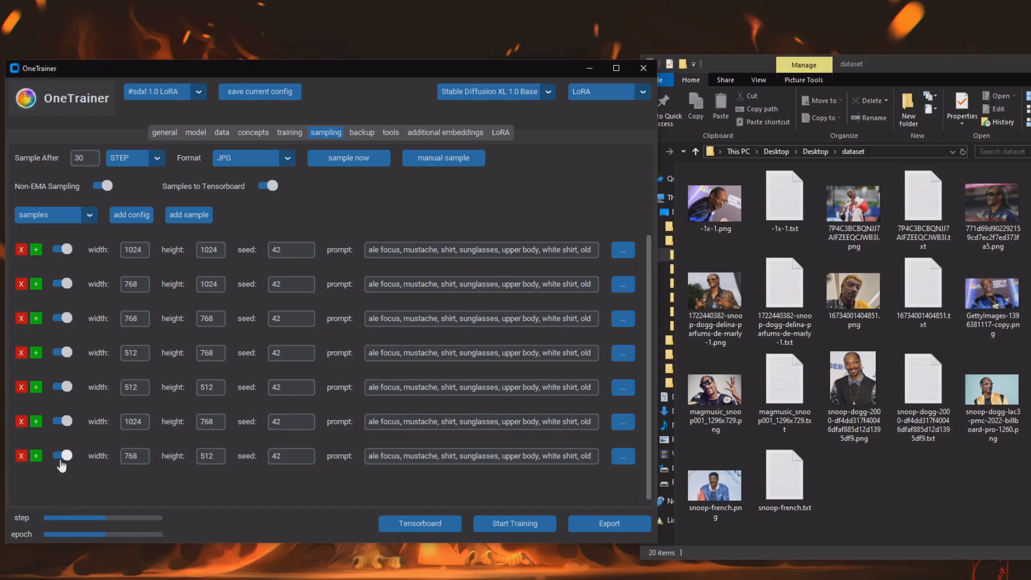
left_click(63, 456)
left_click(62, 421)
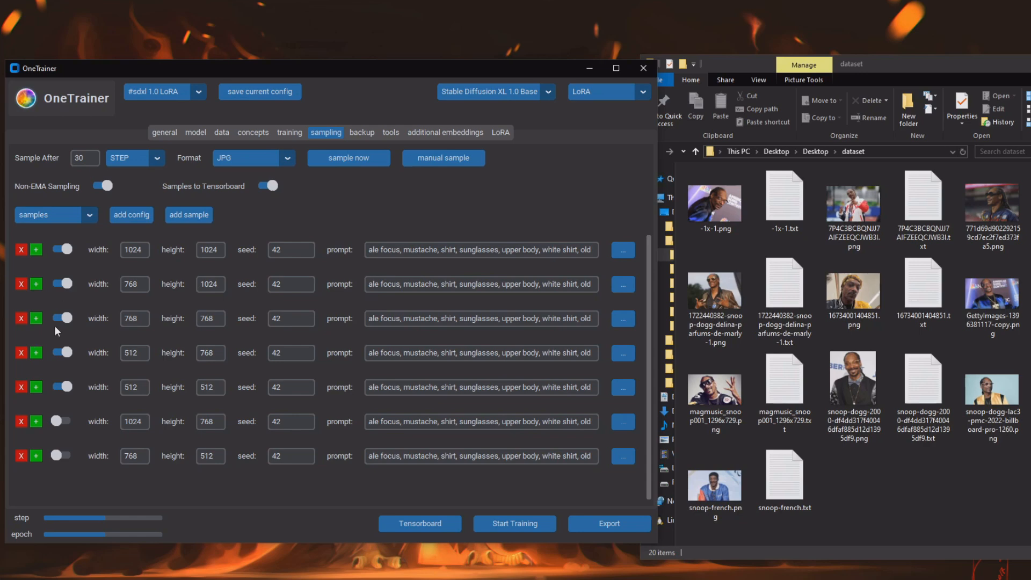
left_click(60, 318)
left_click(61, 352)
left_click(61, 387)
left_click(61, 352)
left_click(61, 387)
left_click(61, 421)
left_click(61, 456)
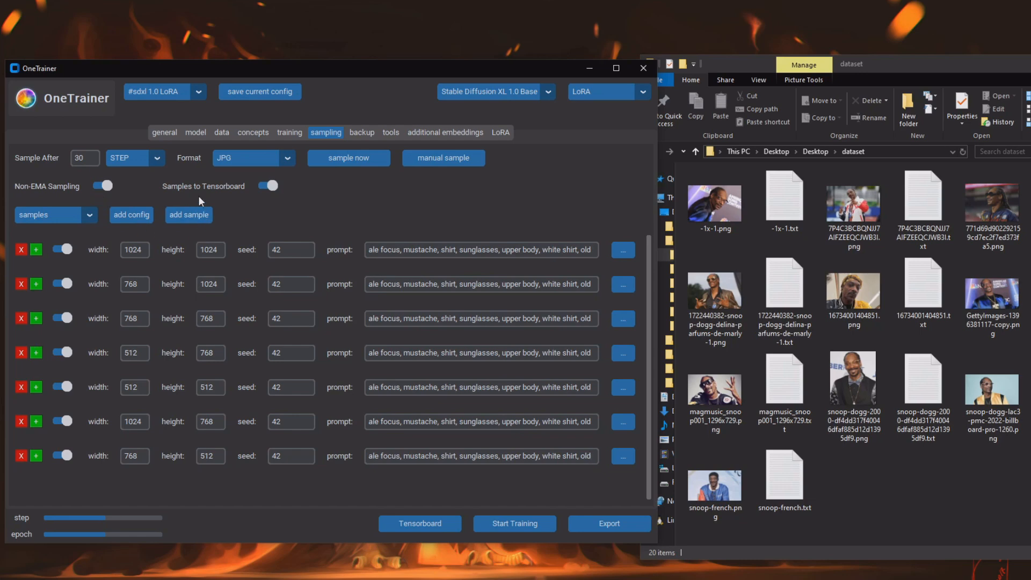
Save the current configuration as snoop_dog_sdxl and load it from the preset list
left_click(269, 187)
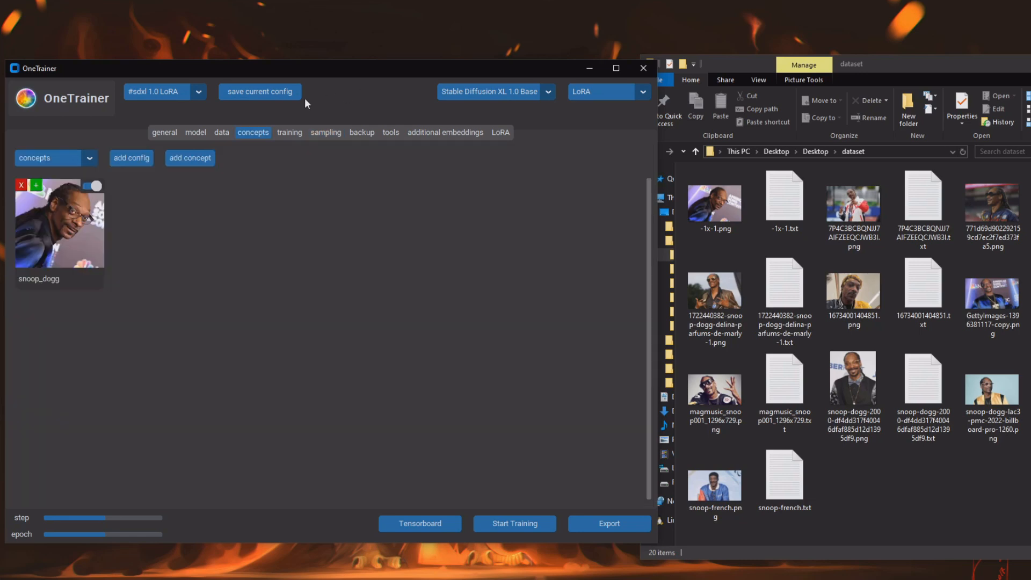
left_click(274, 94)
left_click_drag(144, 153, 56, 140)
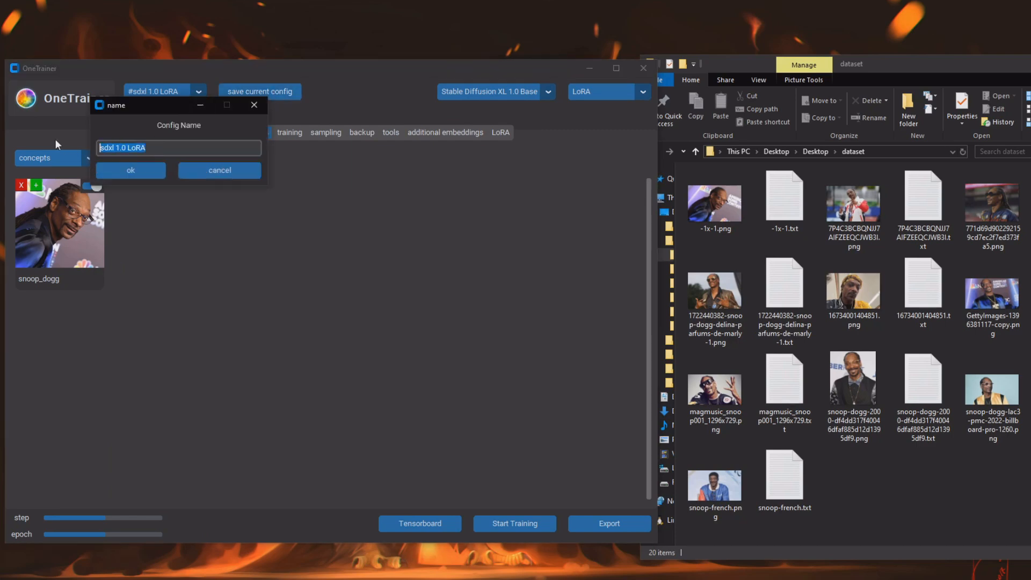
type("snoop_dog_sdxl")
left_click(145, 171)
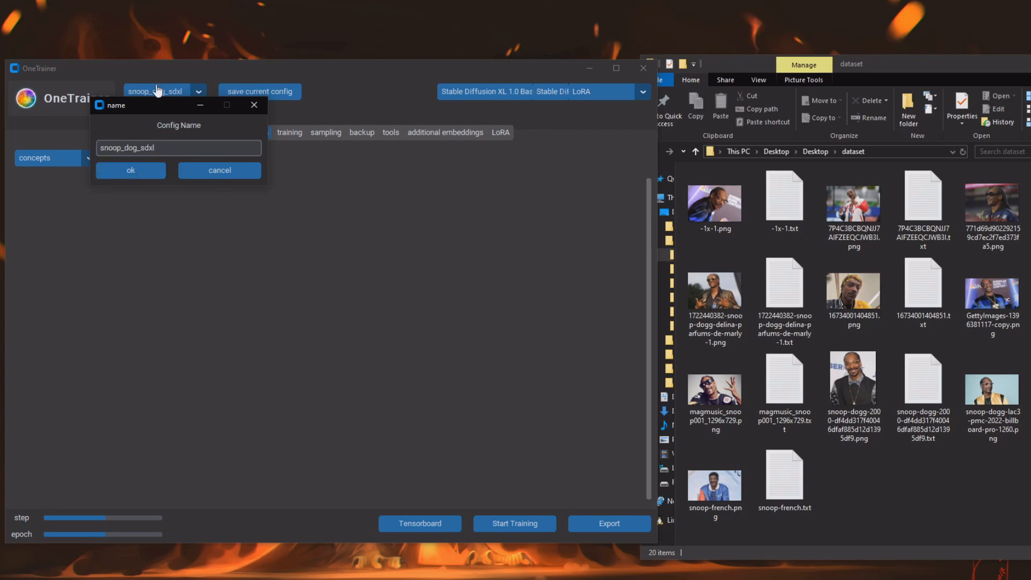
left_click(199, 92)
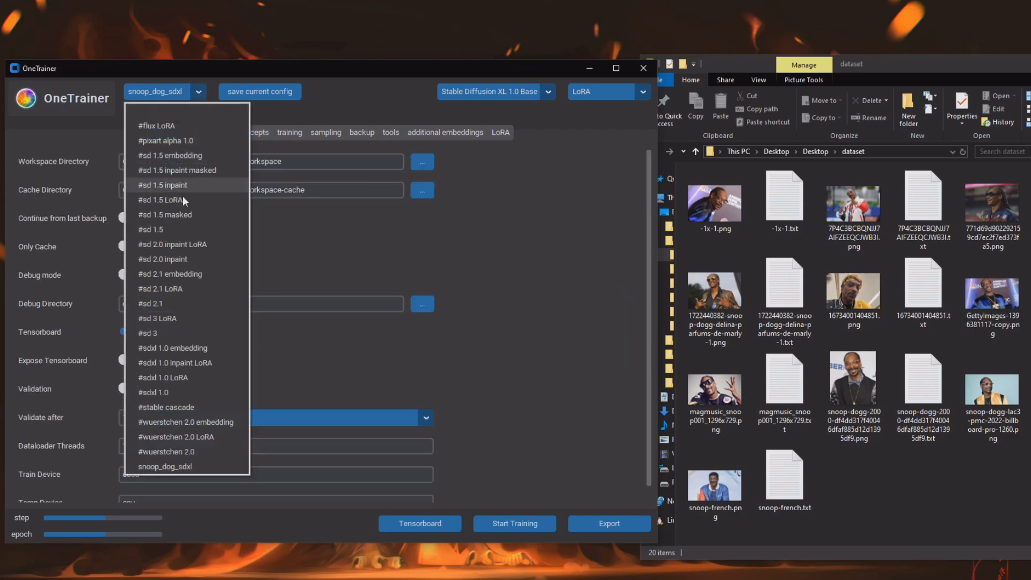
left_click(177, 467)
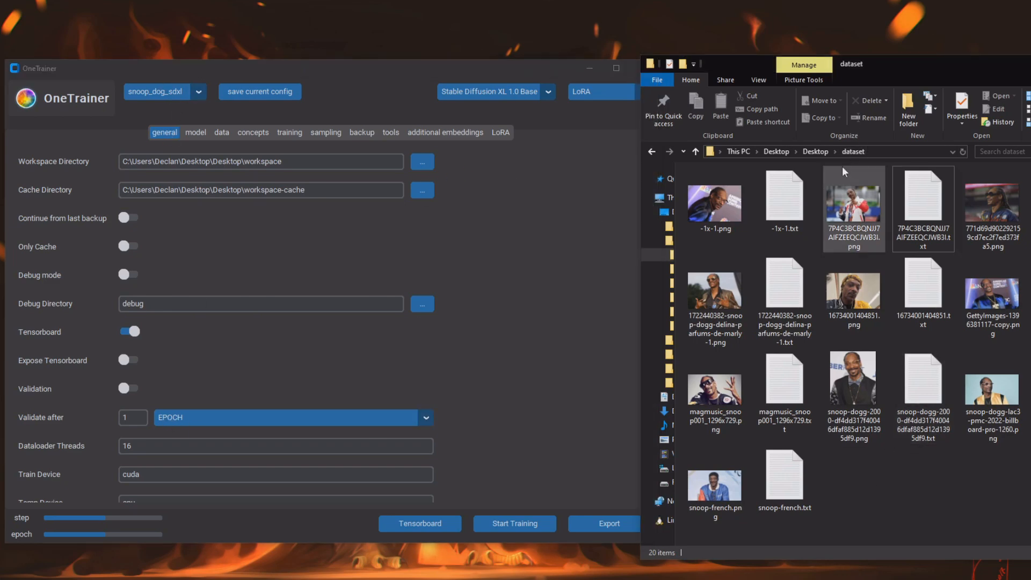
Locate the saved preset snoop_dog_sdxl.json in the training_presets folder of the OneTrainer directory
left_click(816, 152)
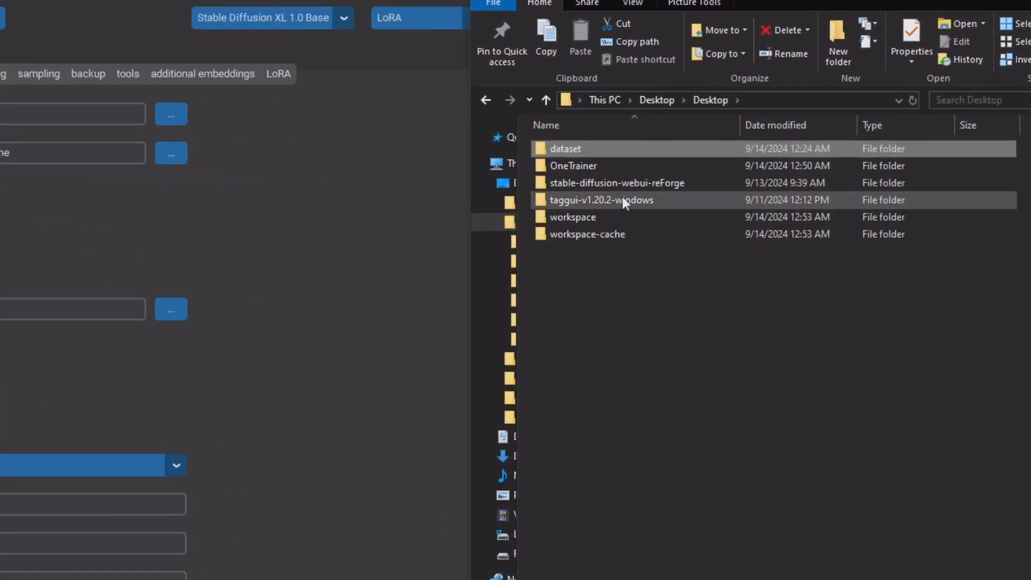
double_click(589, 169)
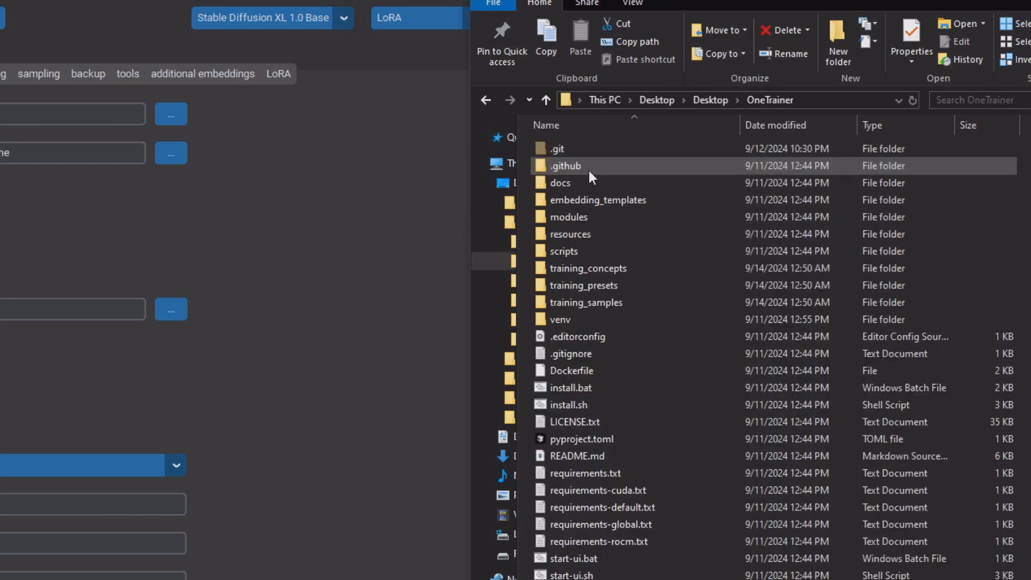
double_click(608, 290)
left_click(614, 151)
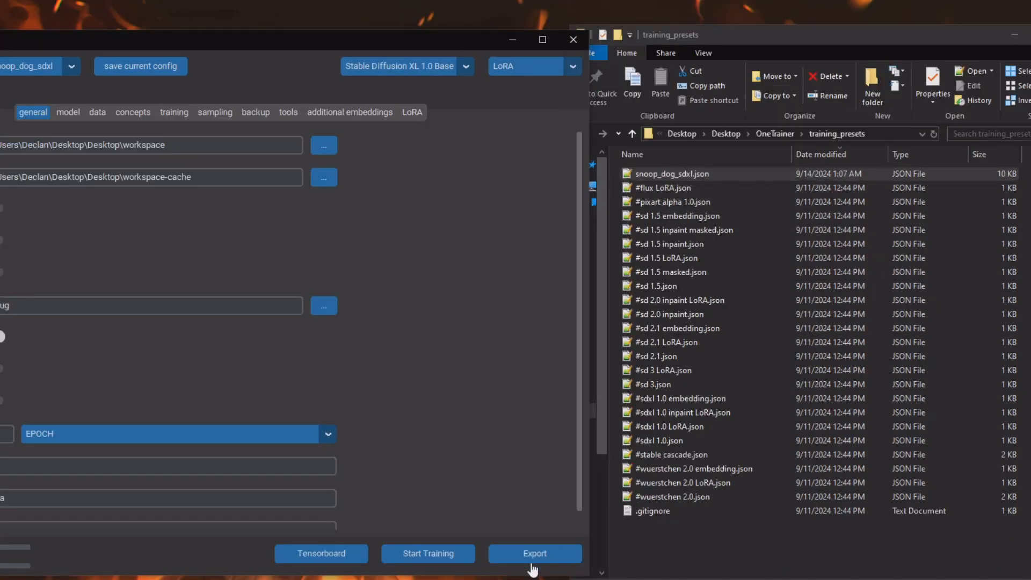
Export the training configuration to the inner Desktop folder as snoop_dog_sdxl_config.json
left_click(532, 553)
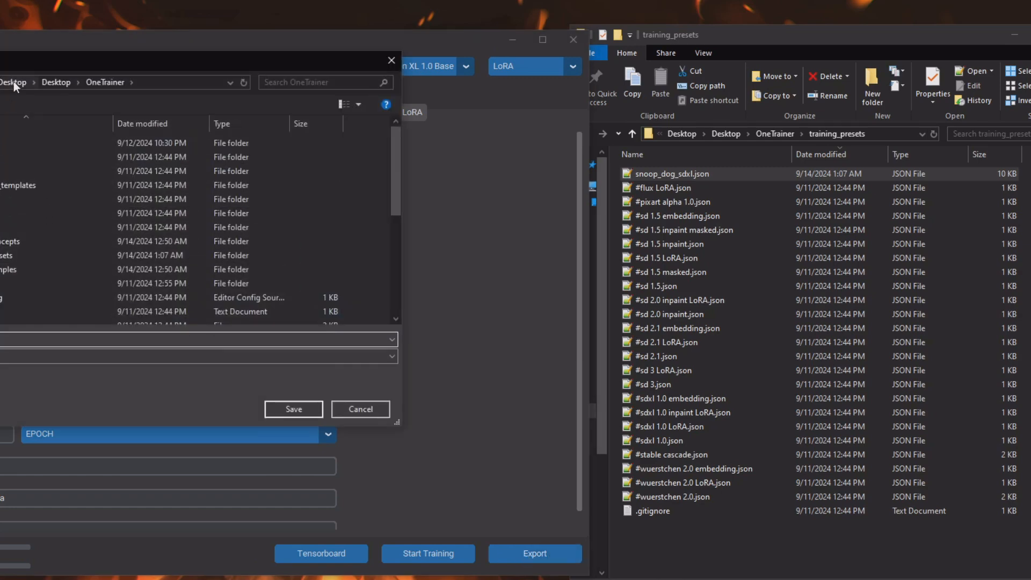
left_click(50, 82)
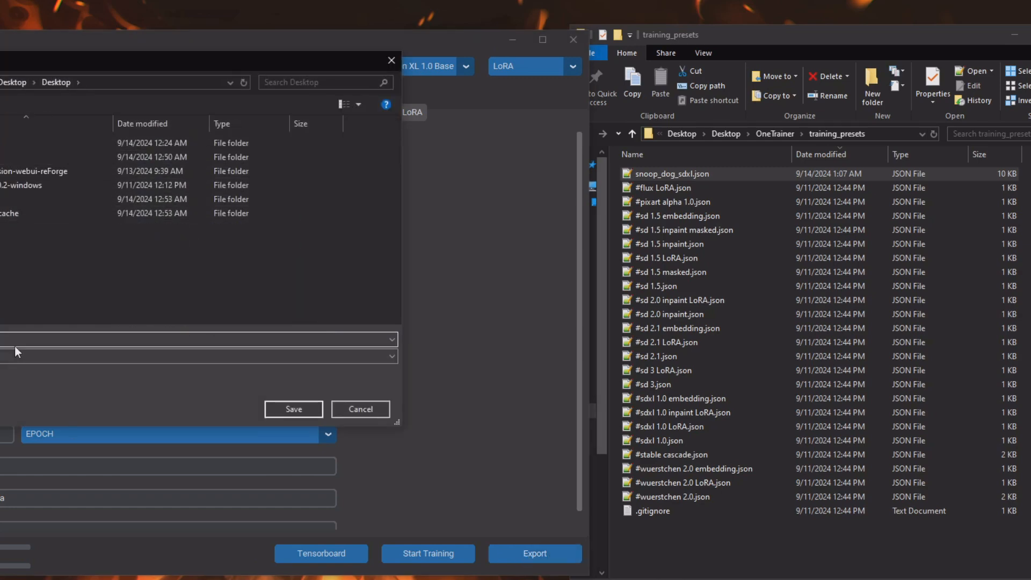
type("snoop_dog_")
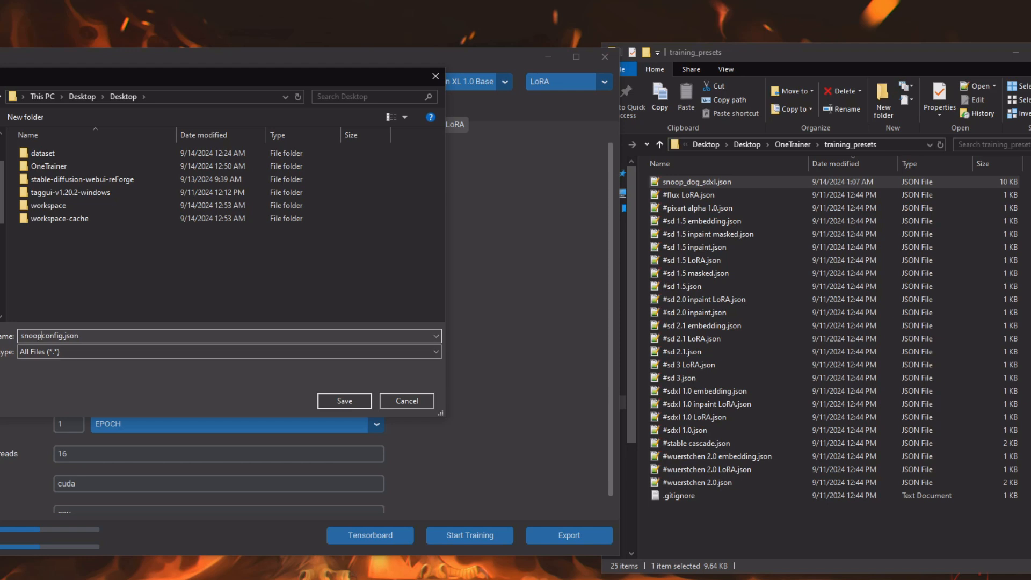
type("sdxl_")
left_click(343, 401)
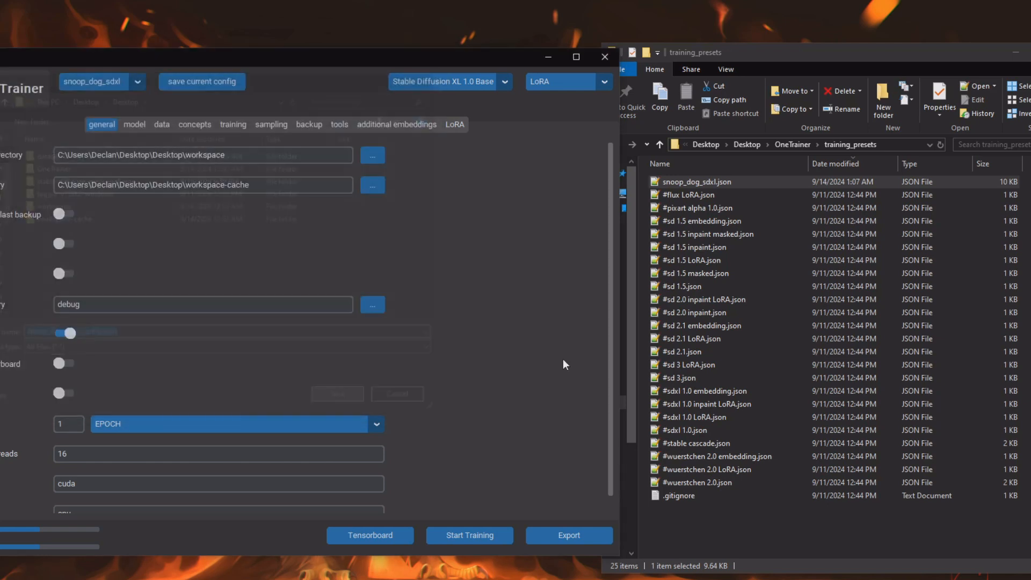
Check the exported snoop_dog_sdxl_config.json in the inner Desktop folder
left_click(752, 430)
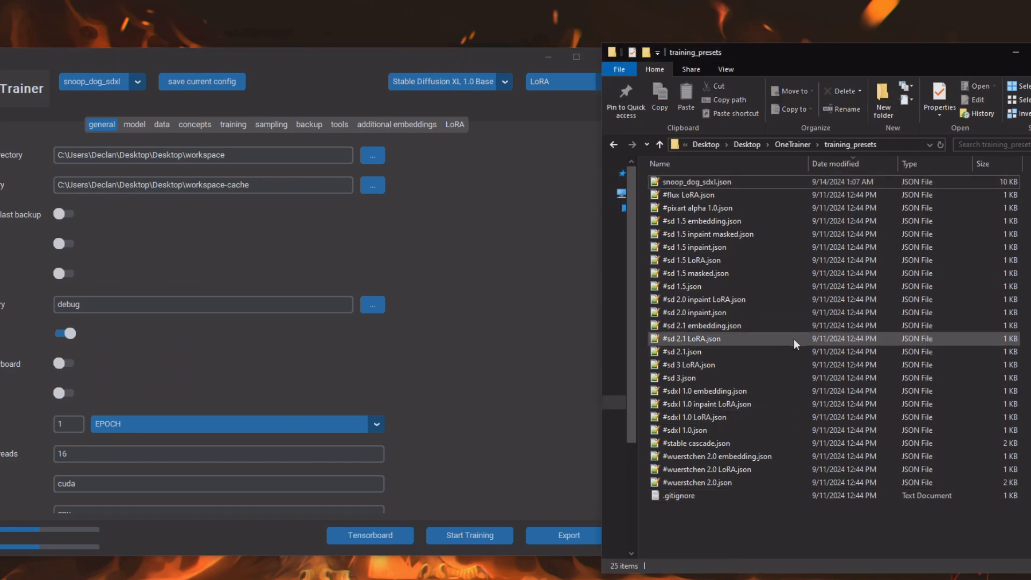
key("alt+Up")
left_click(798, 147)
left_click(726, 283)
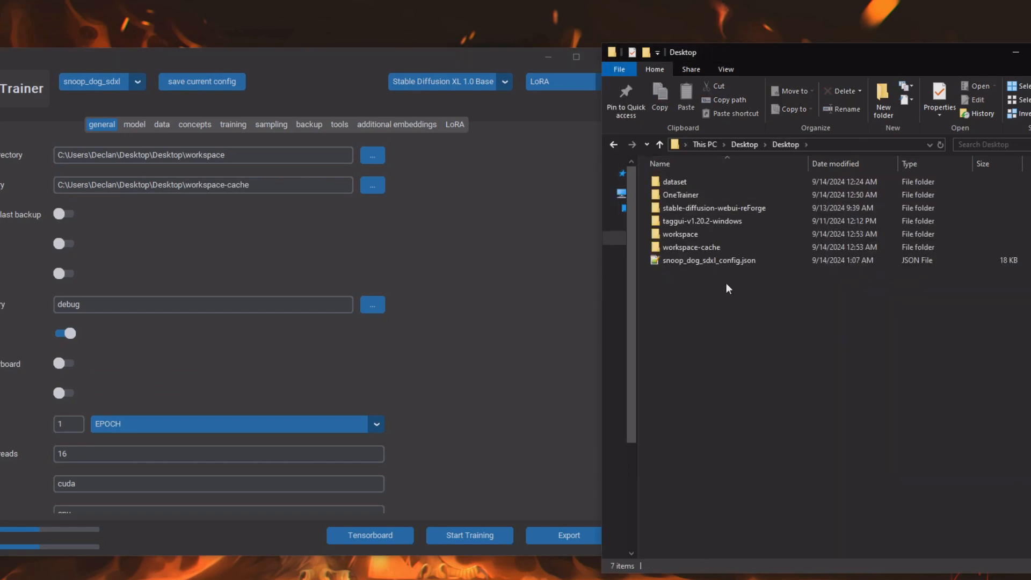
left_click(685, 261)
left_click(780, 359)
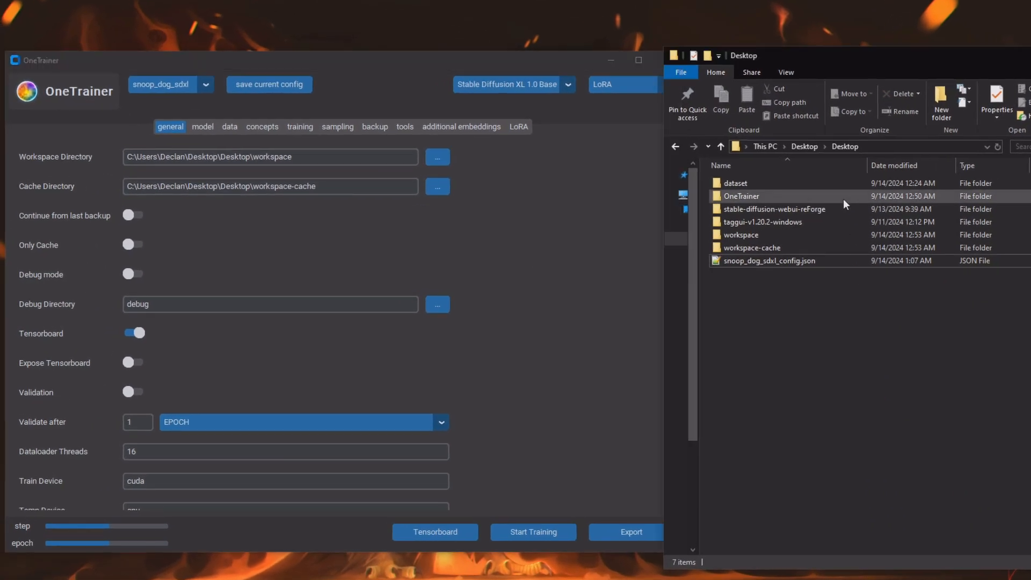
Start the LoRA training and widen the console window showing its progress
left_click(549, 363)
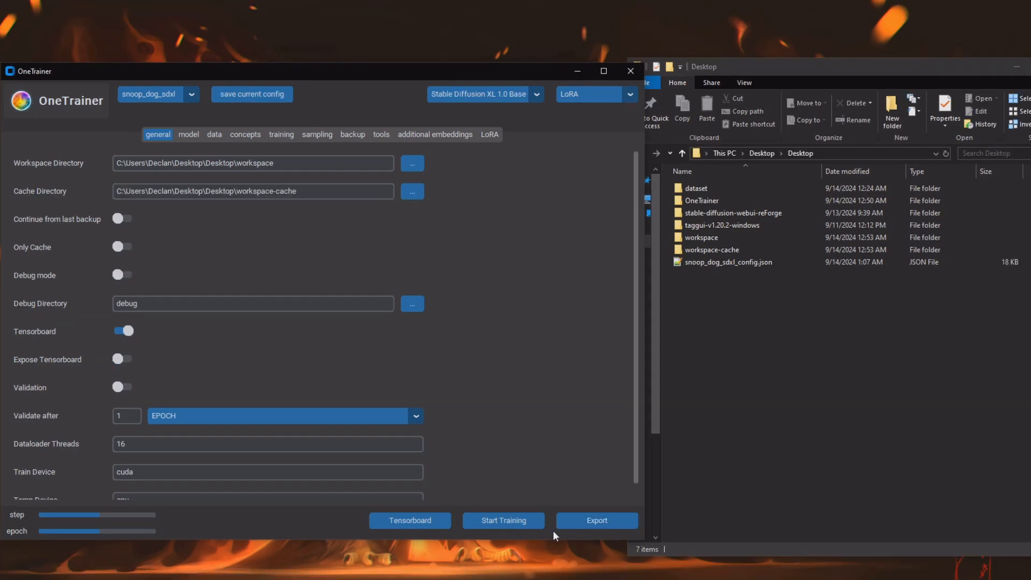
left_click(538, 534)
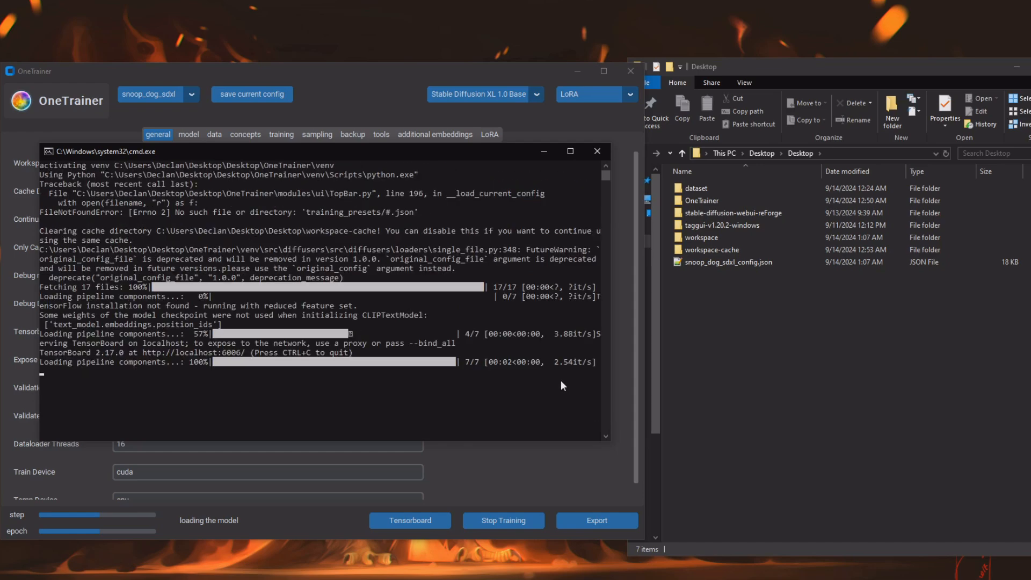
left_click_drag(613, 360, 780, 359)
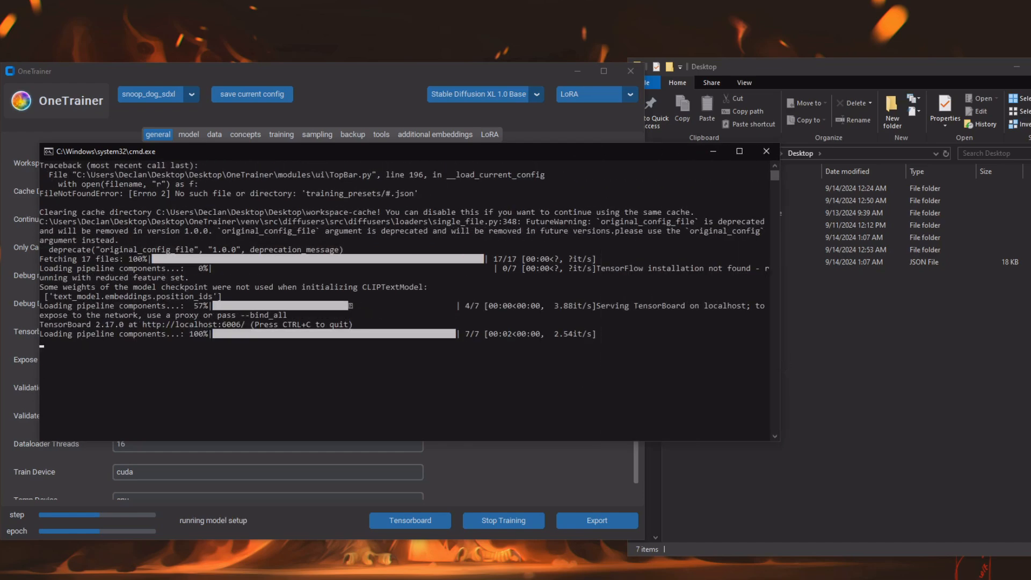
Open Task Manager's GPU performance view and arrange its enlarged window beside the training console
key("ctrl+shift+Escape")
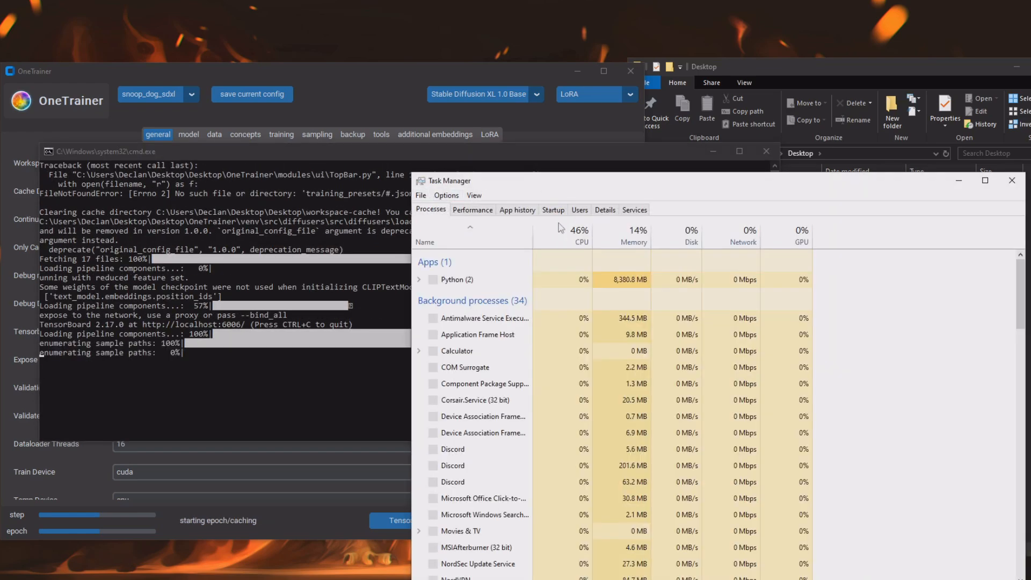
left_click(473, 209)
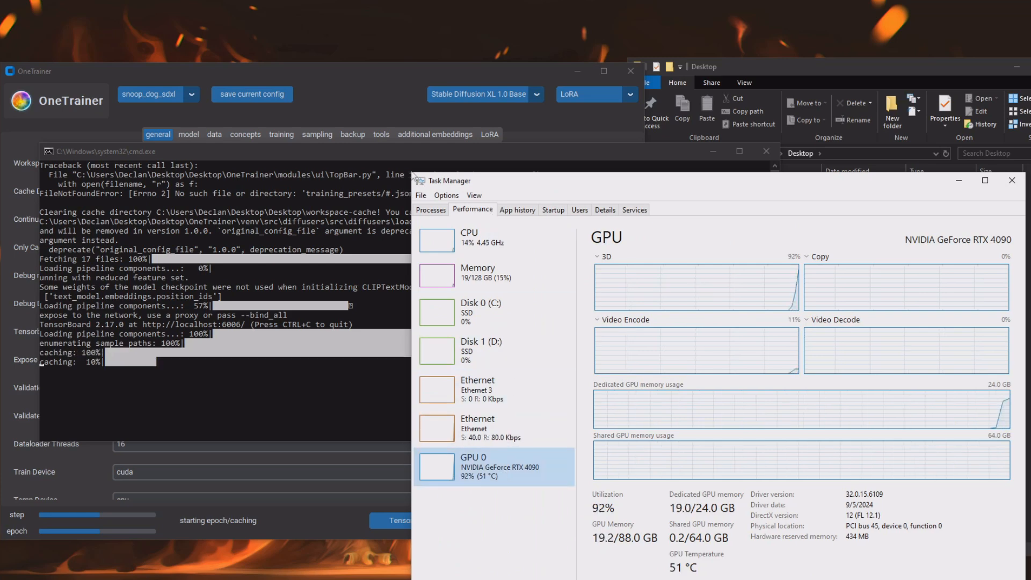
left_click_drag(414, 173, 416, 218)
left_click_drag(602, 231, 656, 153)
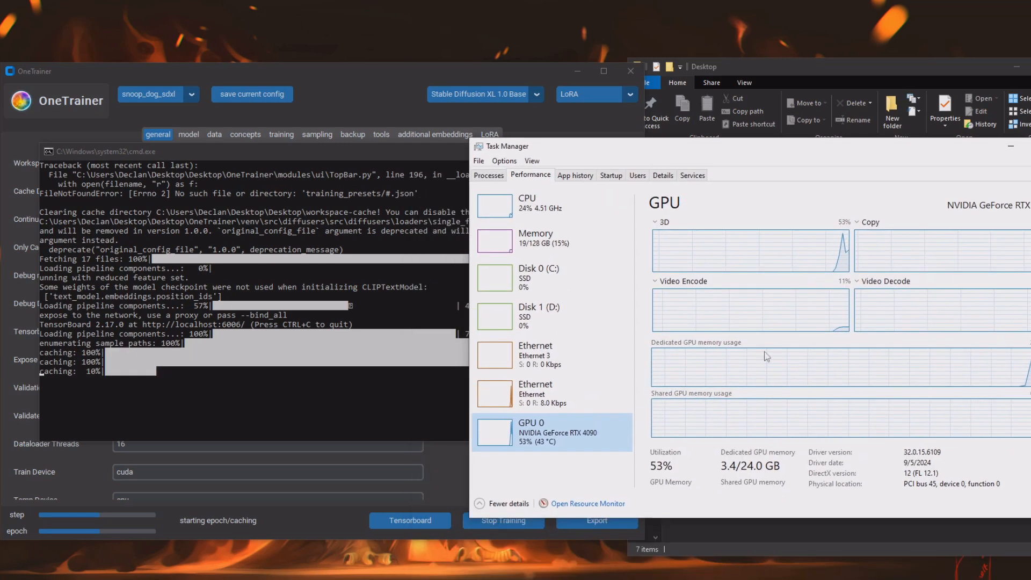
left_click_drag(758, 519, 756, 573)
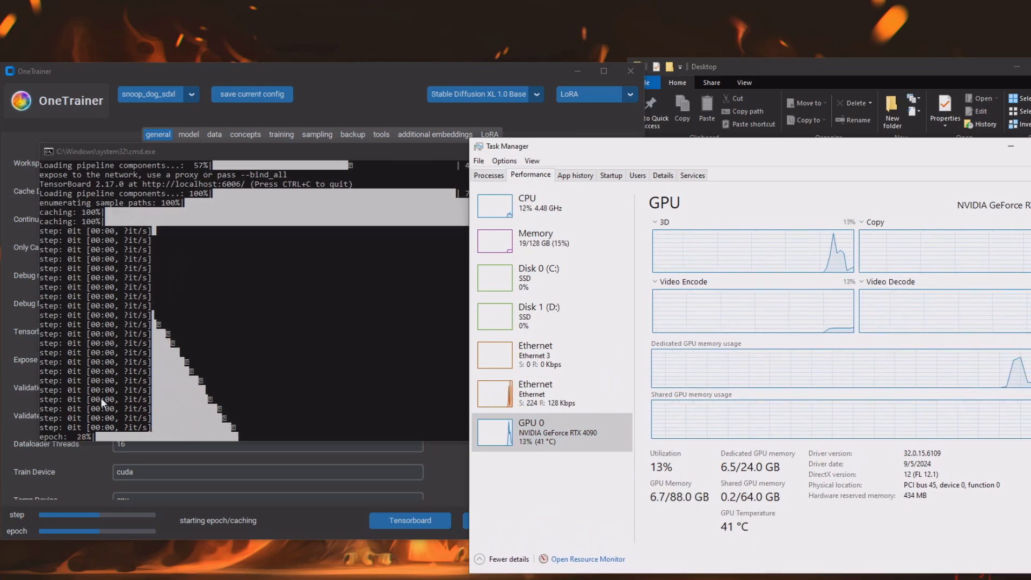
Review the step and epoch progress in the training console, move it aside and return to the OneTrainer window
left_click(233, 310)
left_click_drag(365, 152, 627, 304)
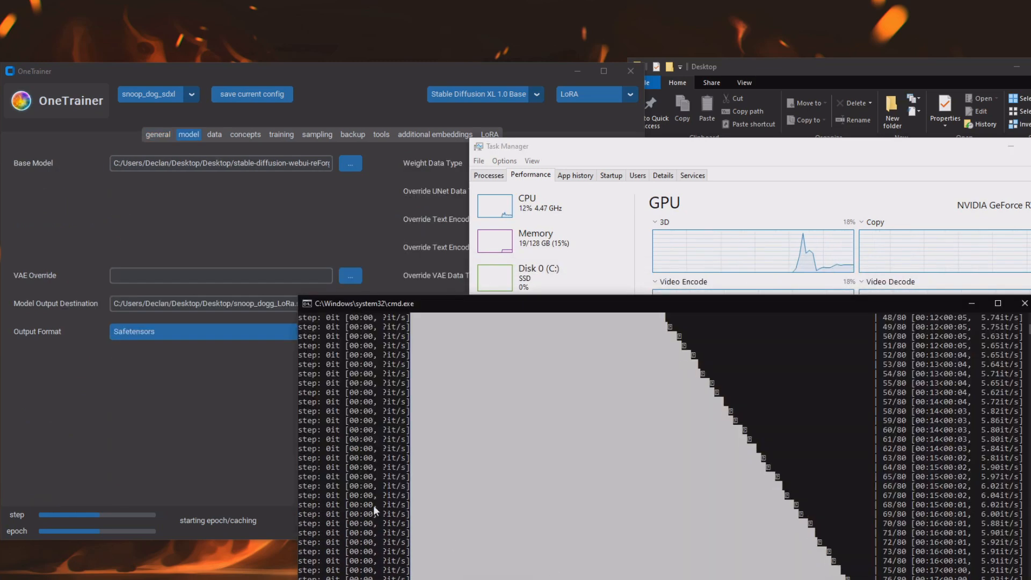
scroll(893, 360, "up", 10)
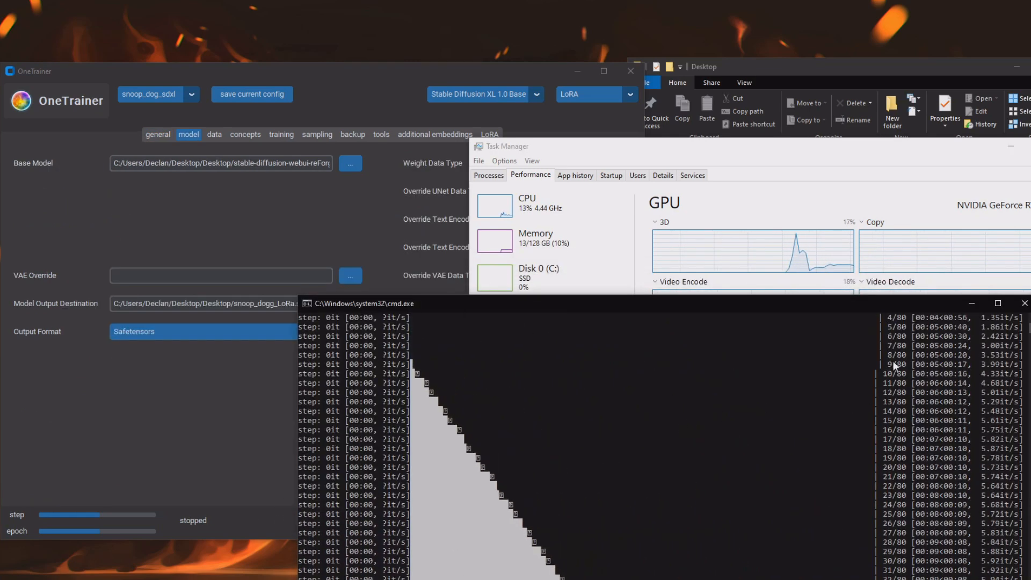
scroll(903, 444, "down", 14)
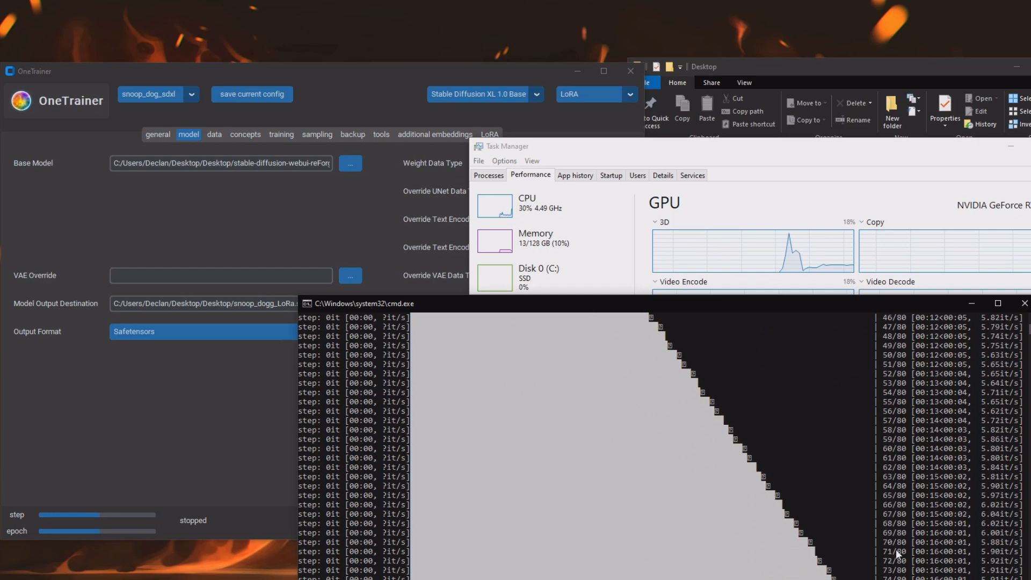
left_click_drag(855, 307, 0, 301)
left_click(283, 427)
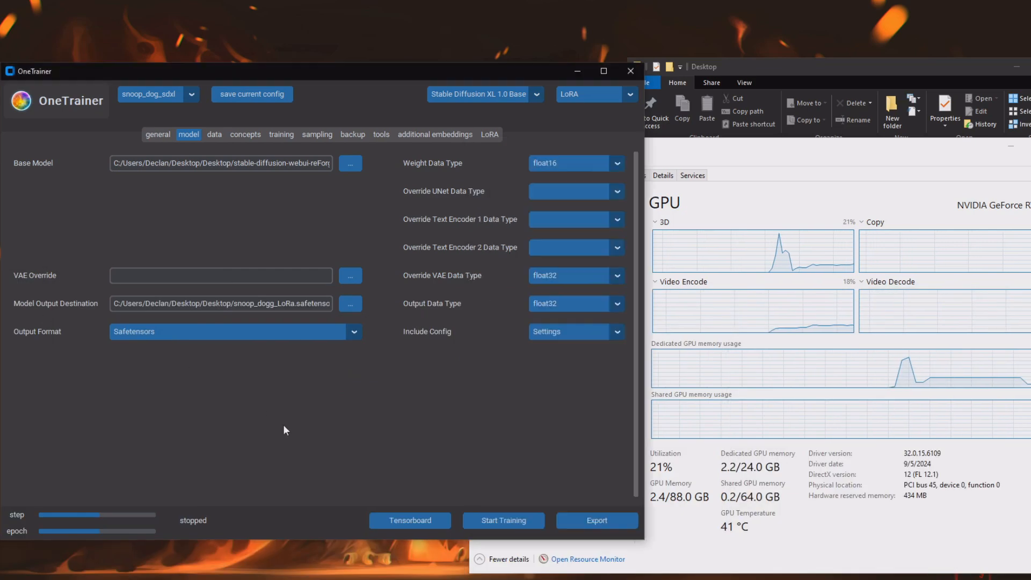
Reselect the dataset folder inside the inner Desktop folder as the snoop_dogg concept's path and accept the concept
left_click(215, 135)
left_click(233, 135)
left_click(69, 223)
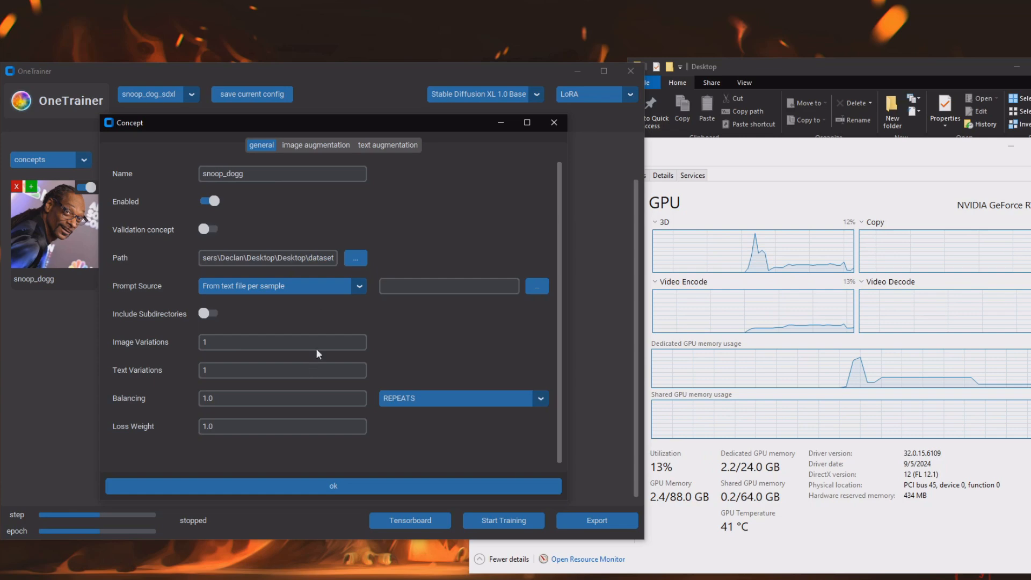
left_click(355, 259)
double_click(141, 159)
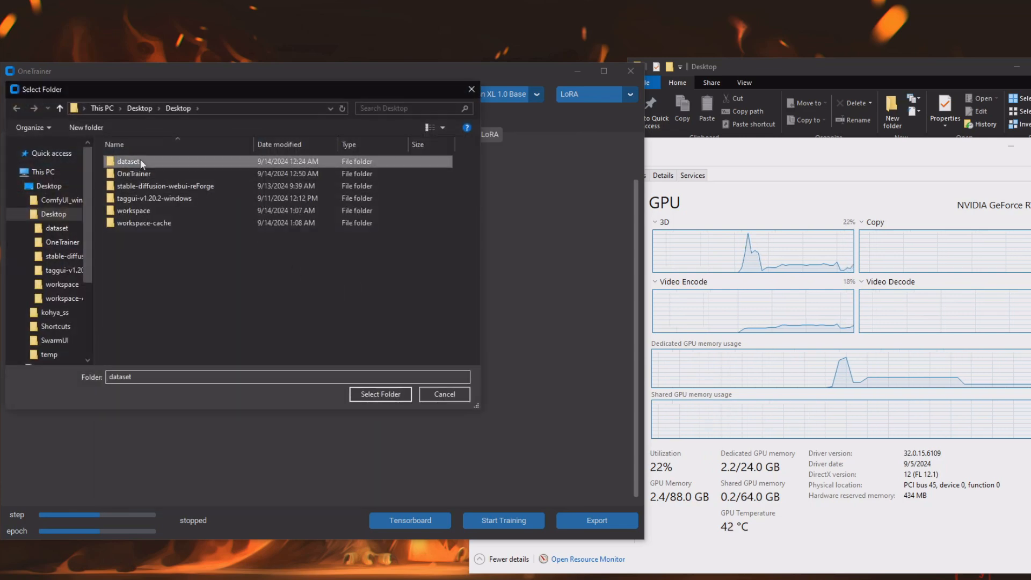
left_click(374, 393)
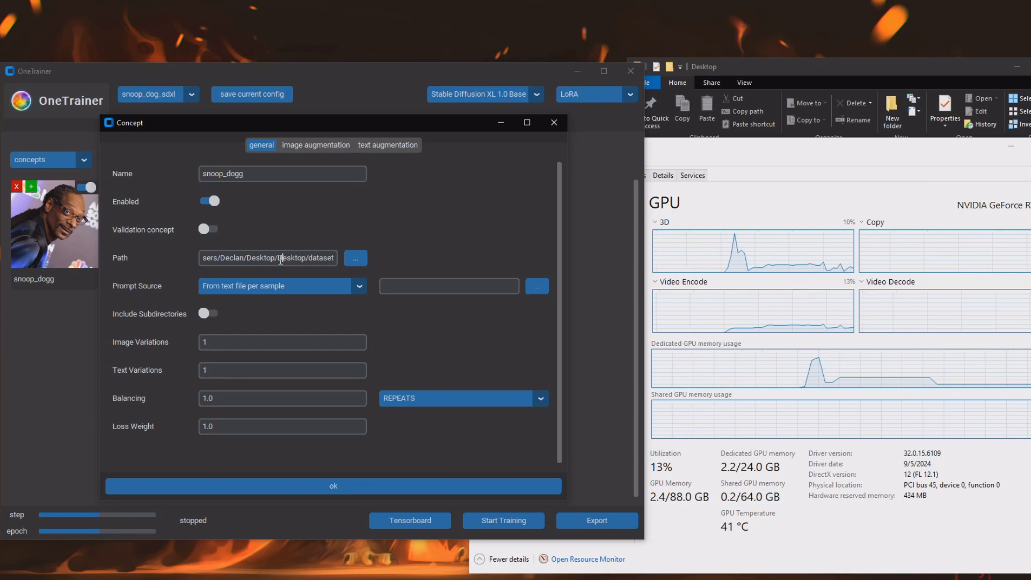
left_click(444, 487)
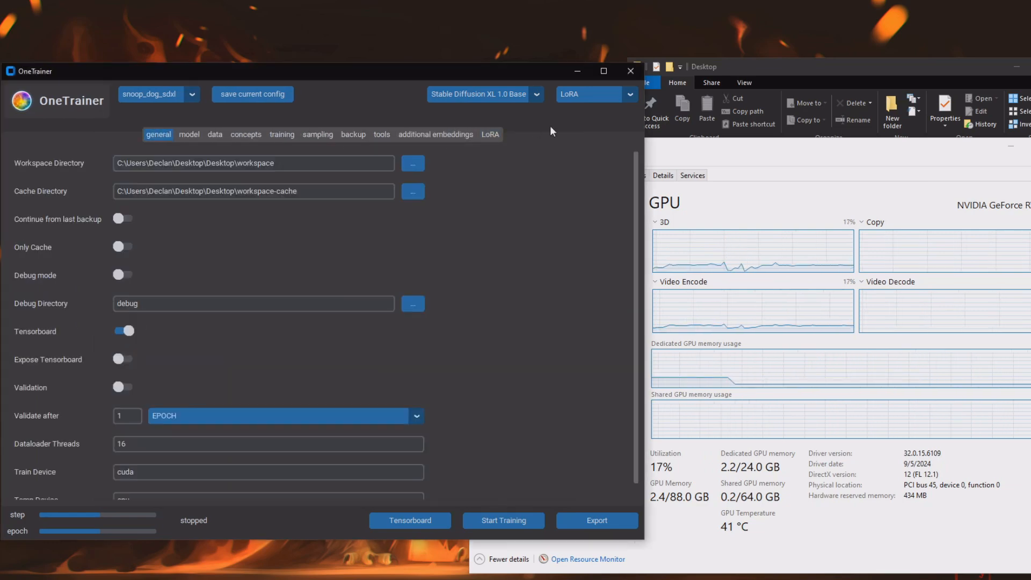
Save the current configuration under the name snoop_dog_sdxl
scroll(563, 174, "down", 1)
scroll(562, 174, "up", 1)
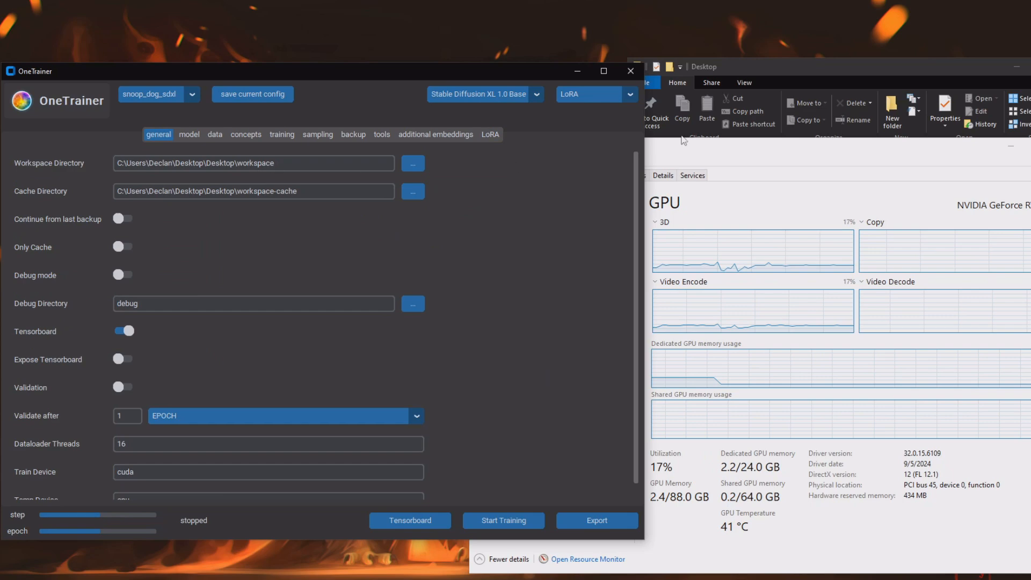
left_click(279, 99)
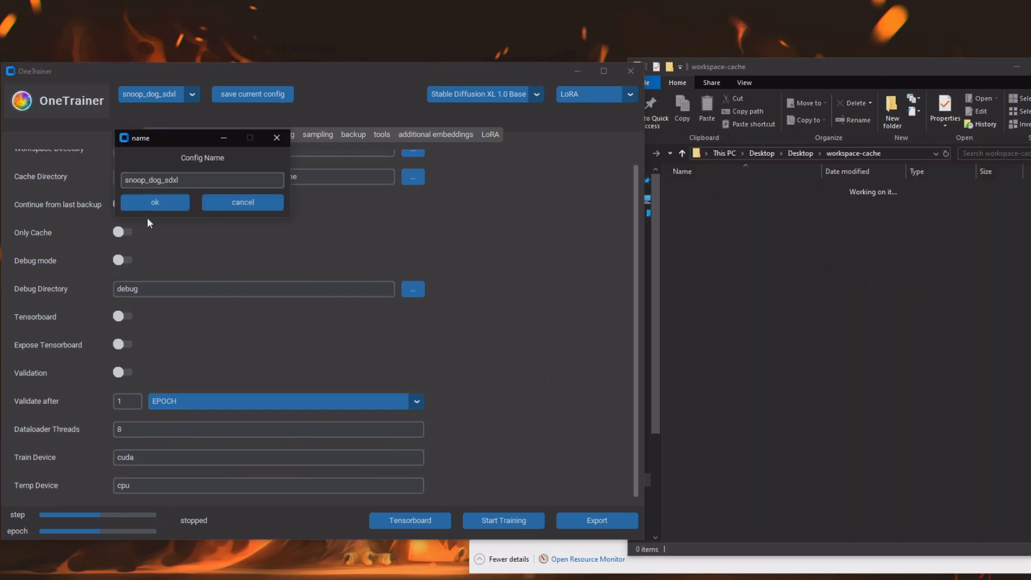
left_click(155, 203)
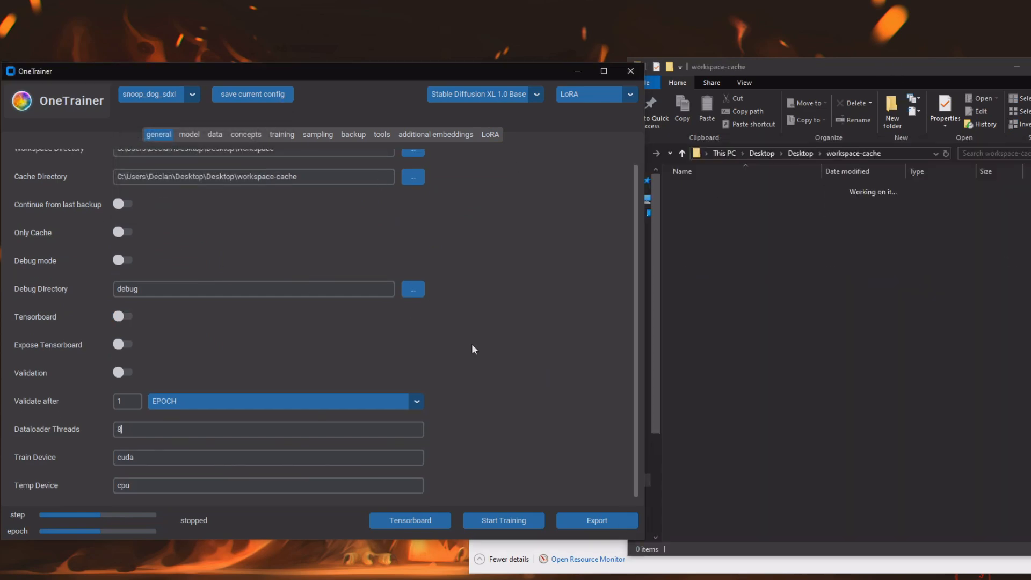
Export the configuration to the inner Desktop folder, overwriting snoop_dog_sdxl_config.json
left_click(593, 521)
scroll(181, 228, "down", 3)
left_click(169, 108)
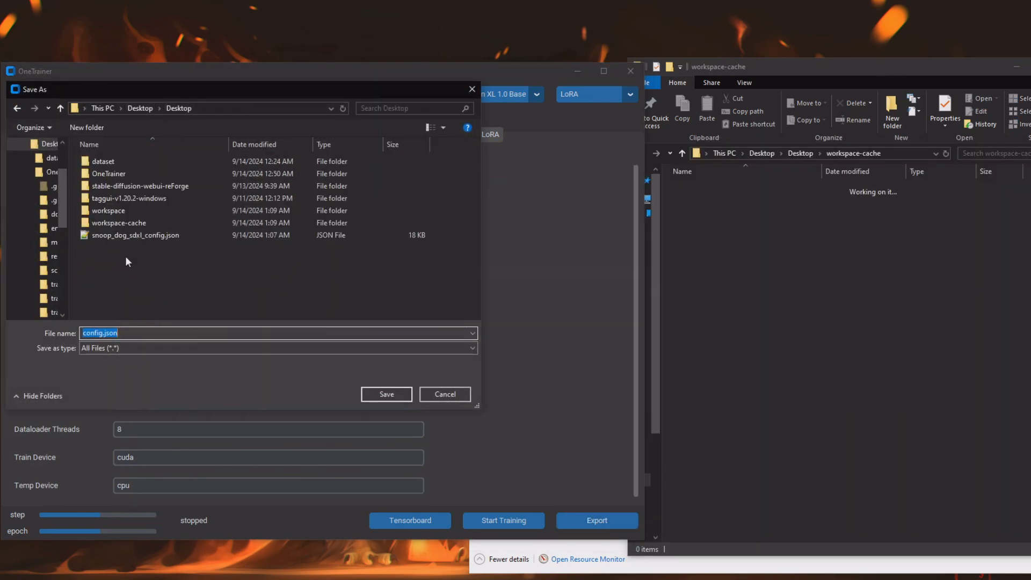
double_click(135, 235)
left_click(562, 314)
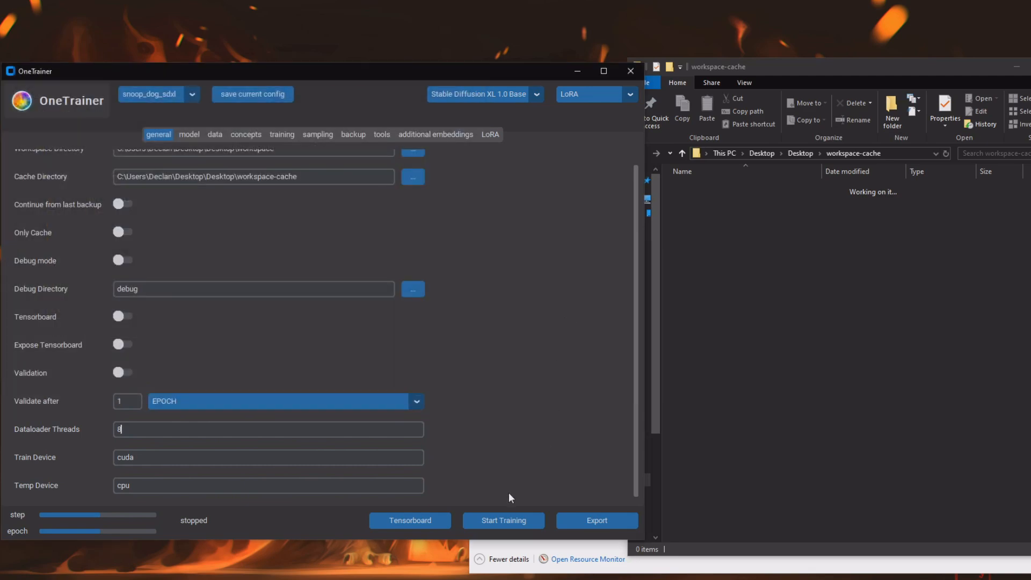
Check the caching and sampling progress in the console window, then move it out of the way
left_click_drag(0, 221, 774, 107)
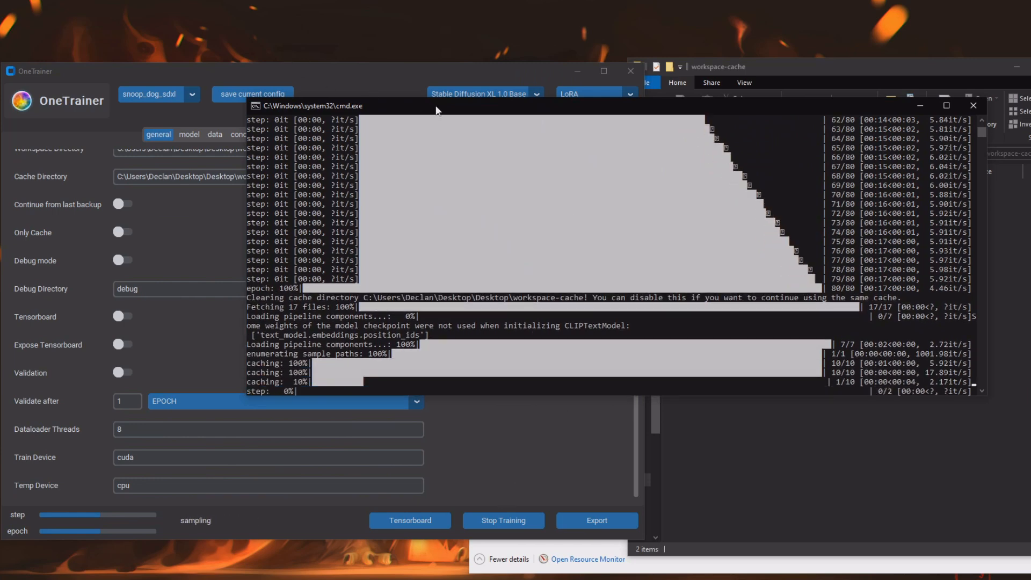
left_click_drag(436, 108, 432, 132)
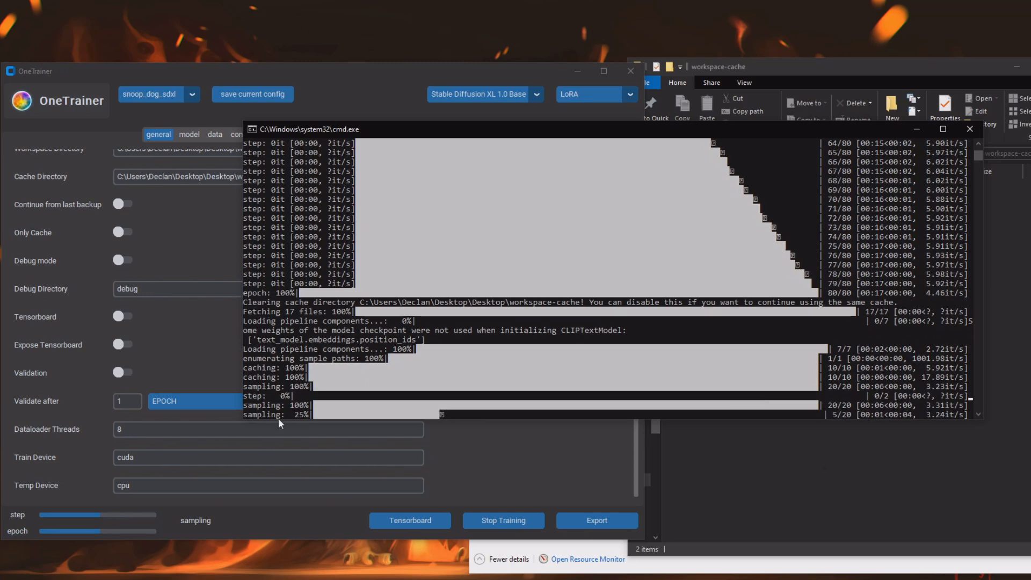
left_click_drag(471, 131, 0, 161)
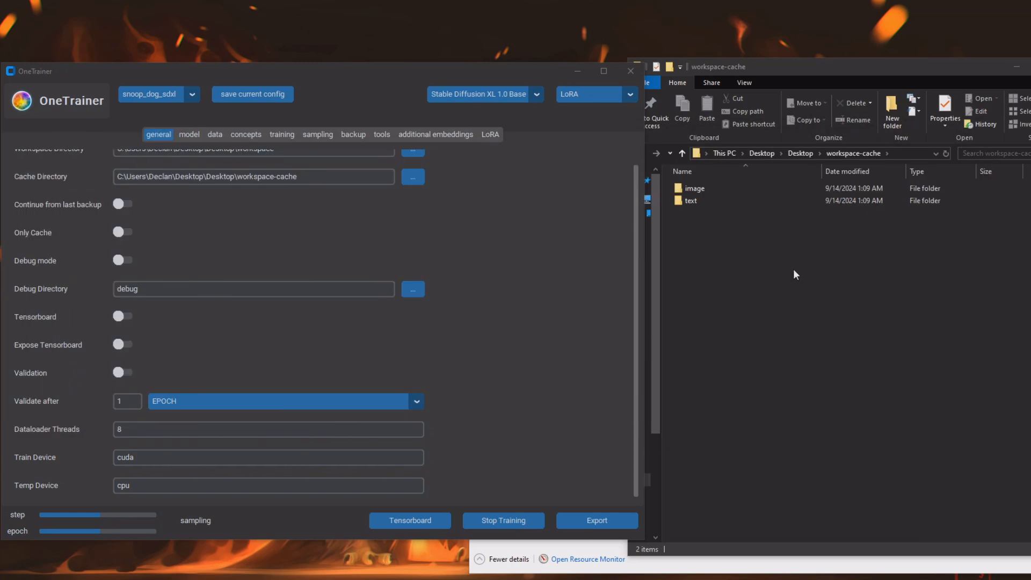
View the first generated image in the workspace's samples folder "0 - snoop_dogg bald beard blurry blu" and close the viewer
left_click(808, 152)
double_click(718, 238)
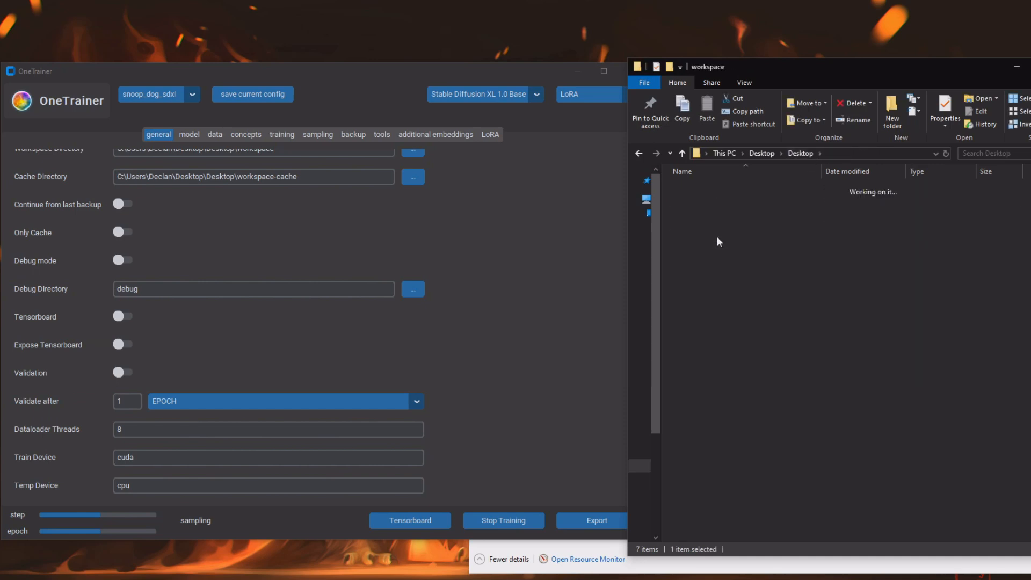
double_click(721, 188)
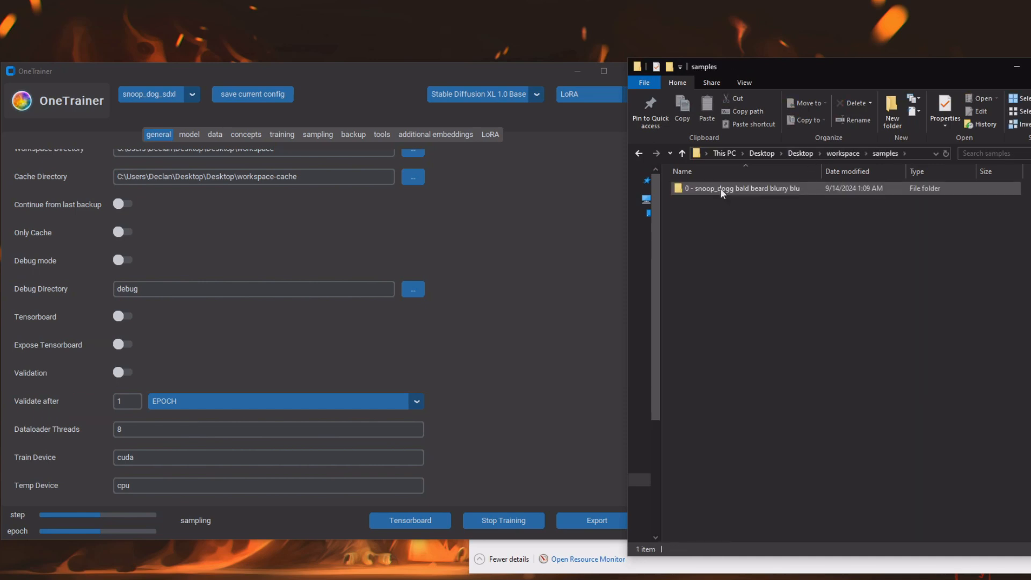
double_click(764, 191)
left_click(704, 217)
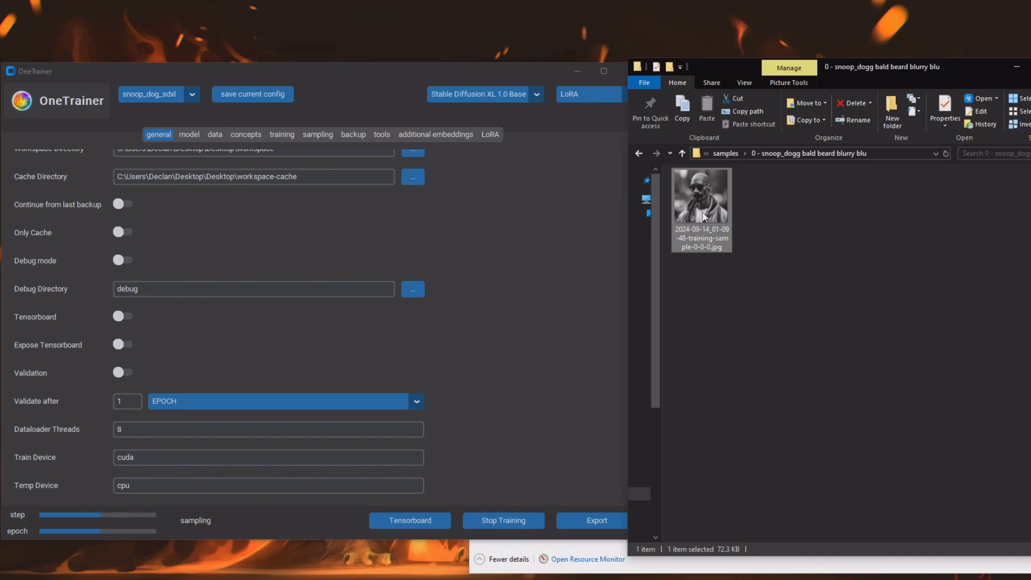
double_click(702, 213)
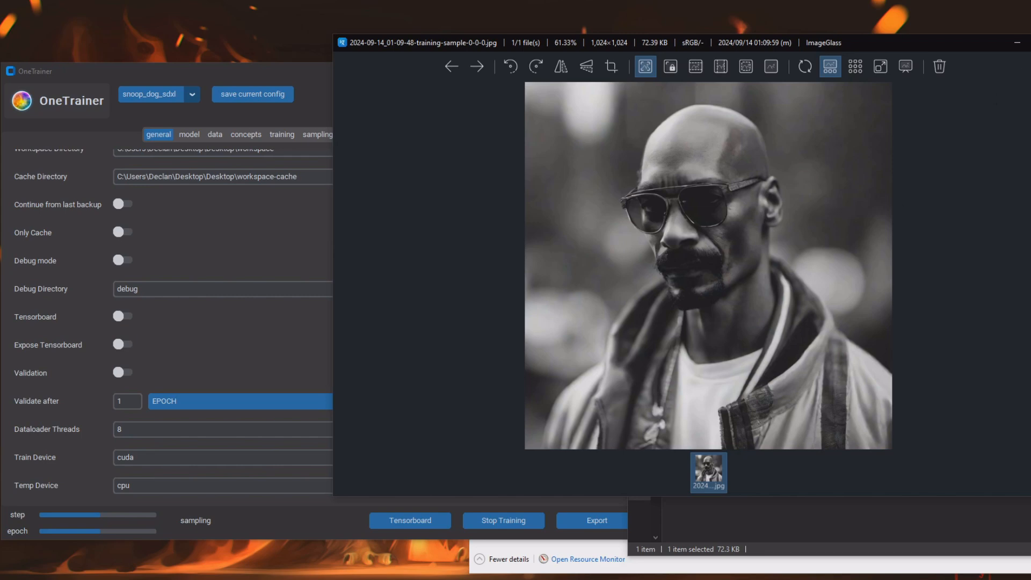
key("Escape")
left_click(895, 281)
Place the console beside the sample folder and display that folder's images as thumbnails while monitoring the training
left_click_drag(0, 161, 514, 12)
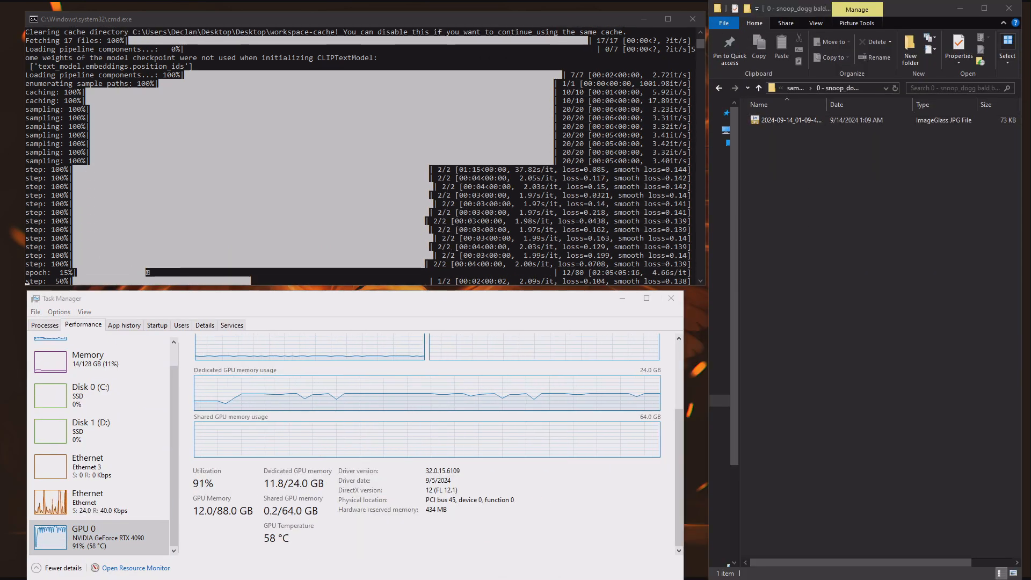
left_click(1013, 574)
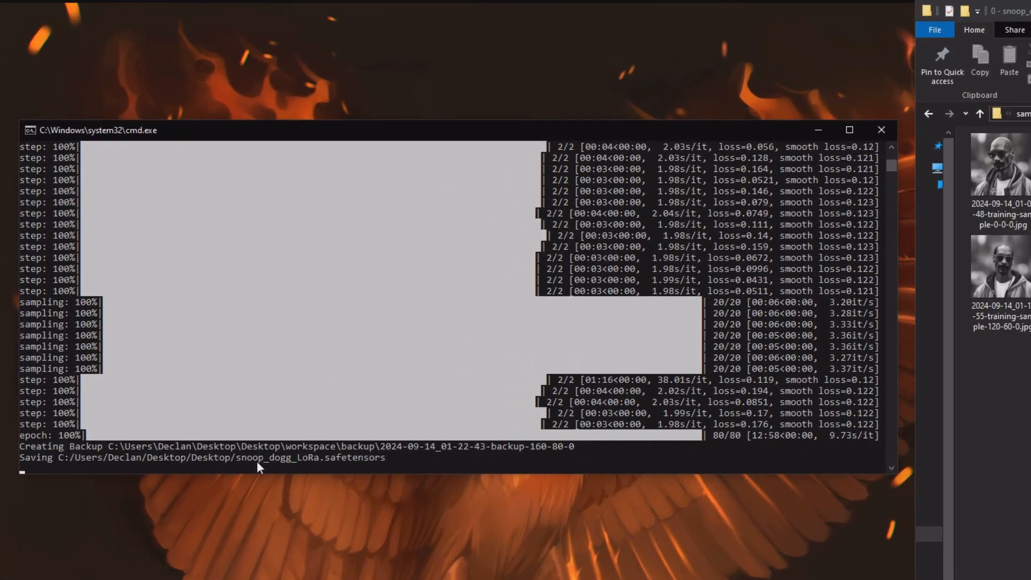
left_click(186, 353)
right_click(343, 412)
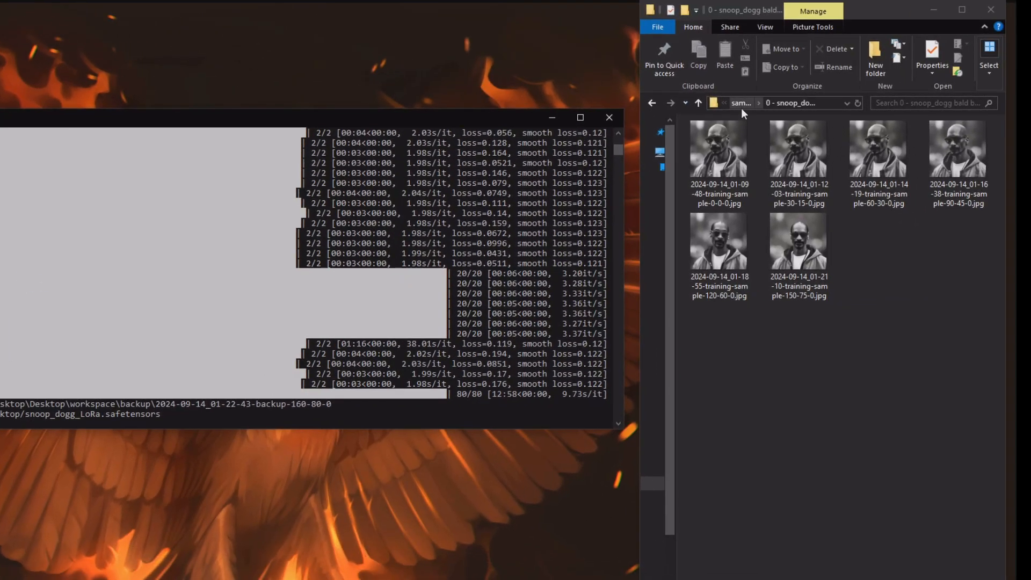
Compare the numbered folders in the samples directory with the prompts listed in OneTrainer's sampling settings
left_click(742, 105)
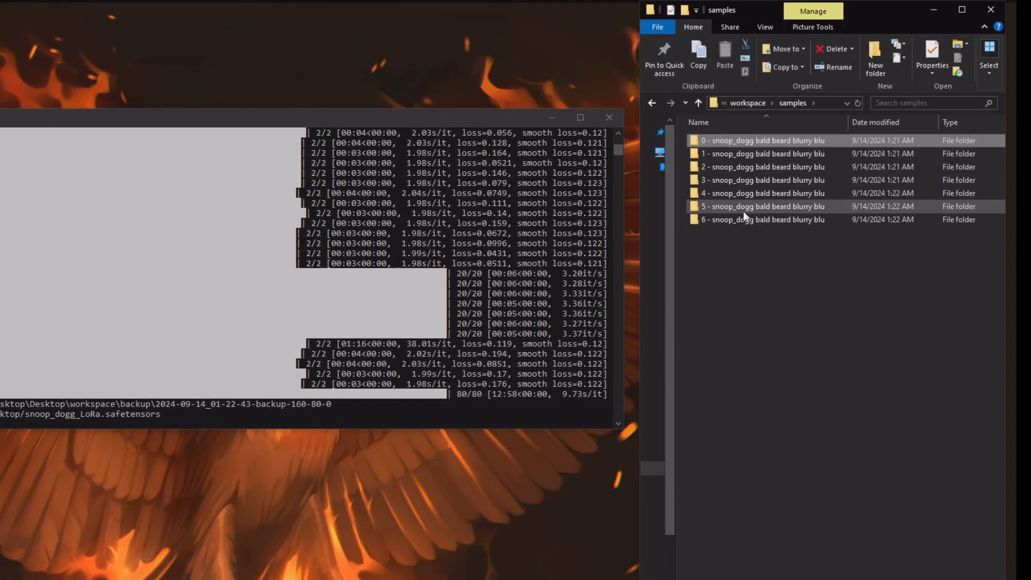
left_click_drag(793, 247, 772, 136)
left_click_drag(821, 327, 765, 135)
left_click(819, 301)
key("alt+Tab")
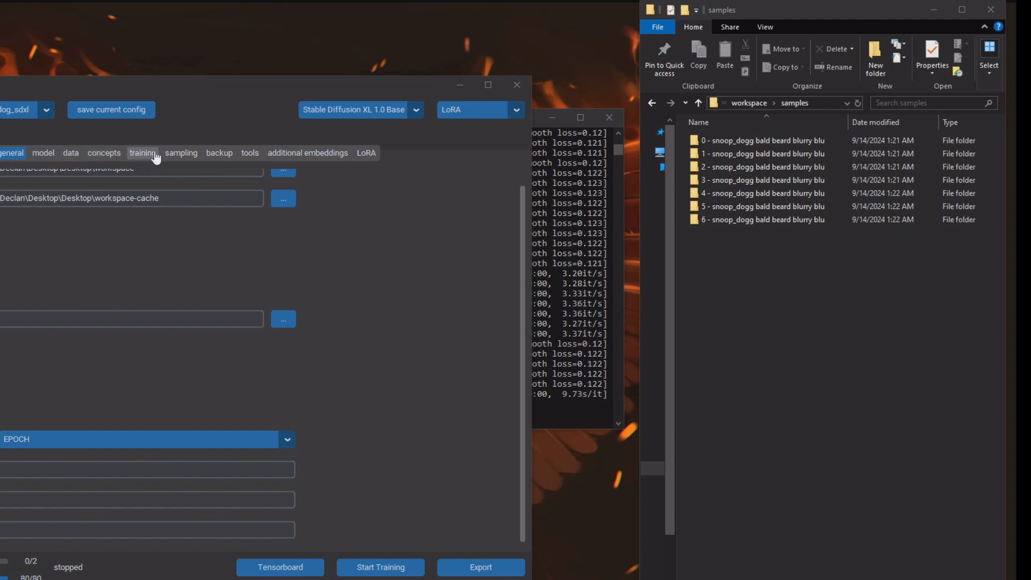
left_click(181, 153)
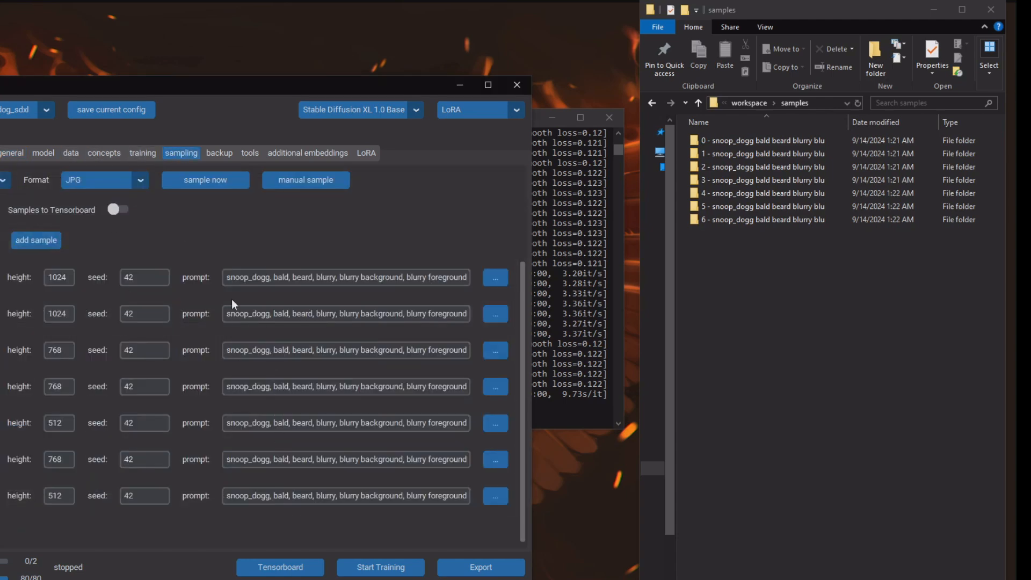
Open the images in "0 - snoop_dogg bald beard blurry blu" and step through all the training samples in the viewer
double_click(731, 139)
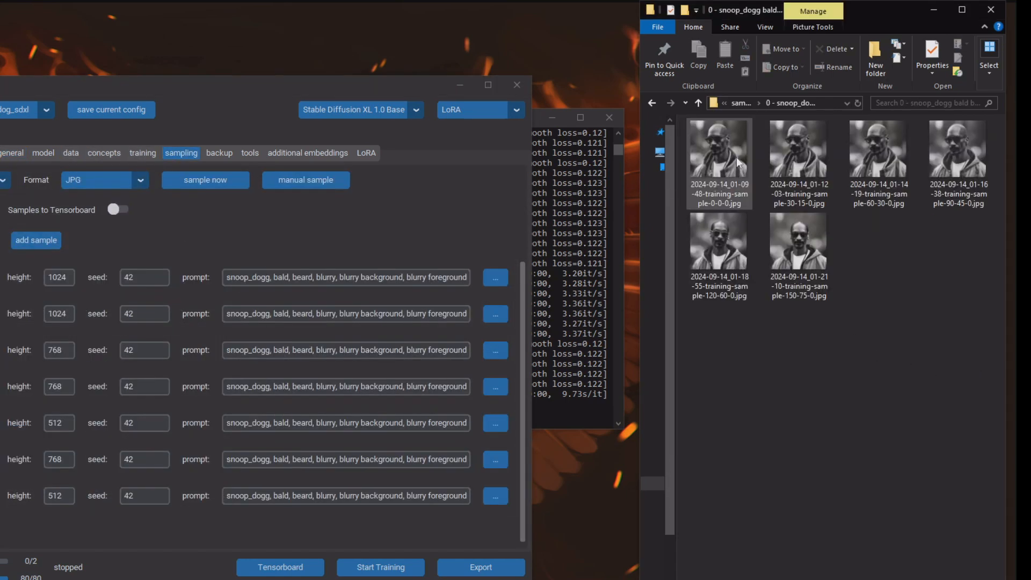
double_click(737, 157)
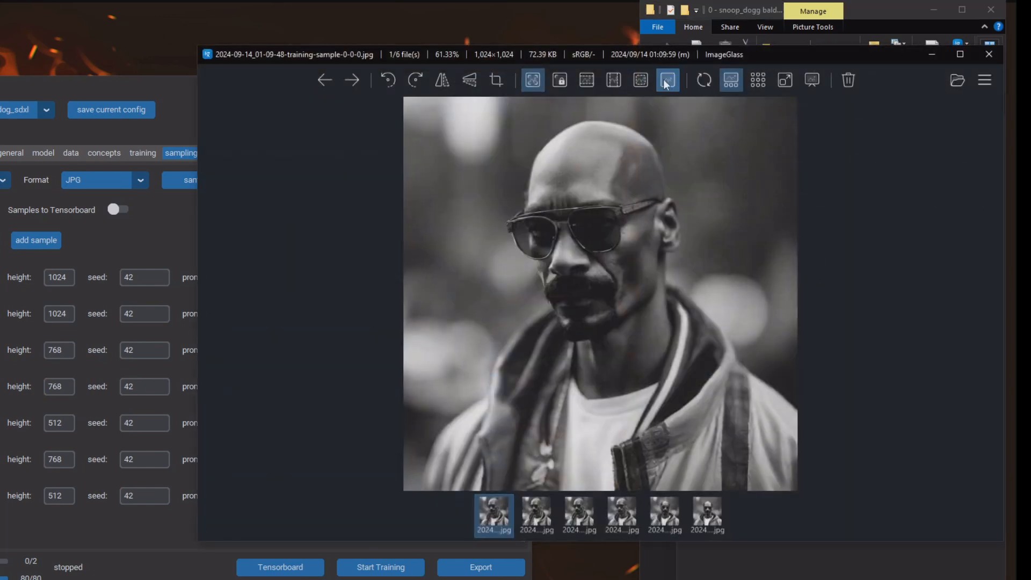
key("Right")
key("Right")
key("Right")
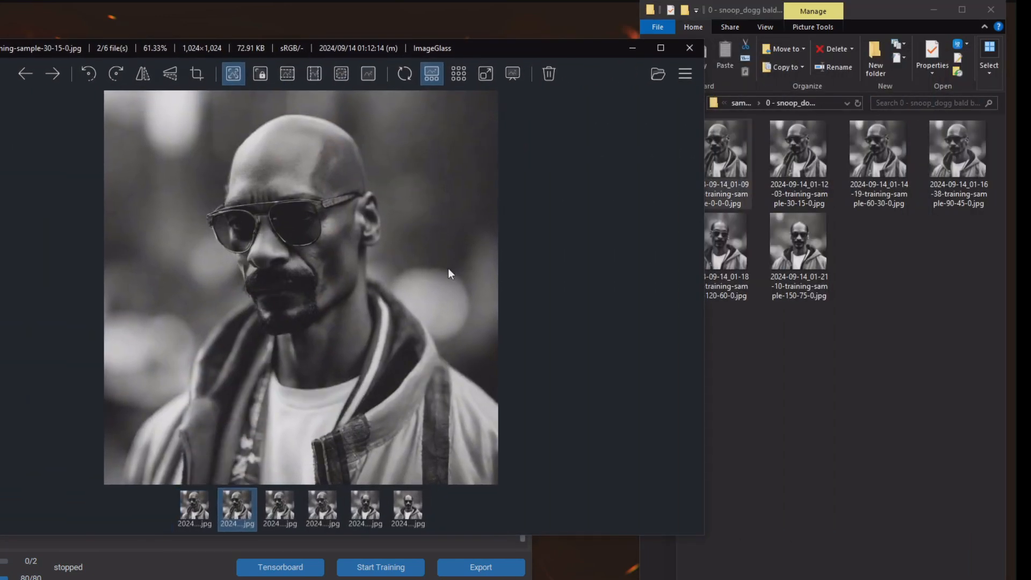
key("Right")
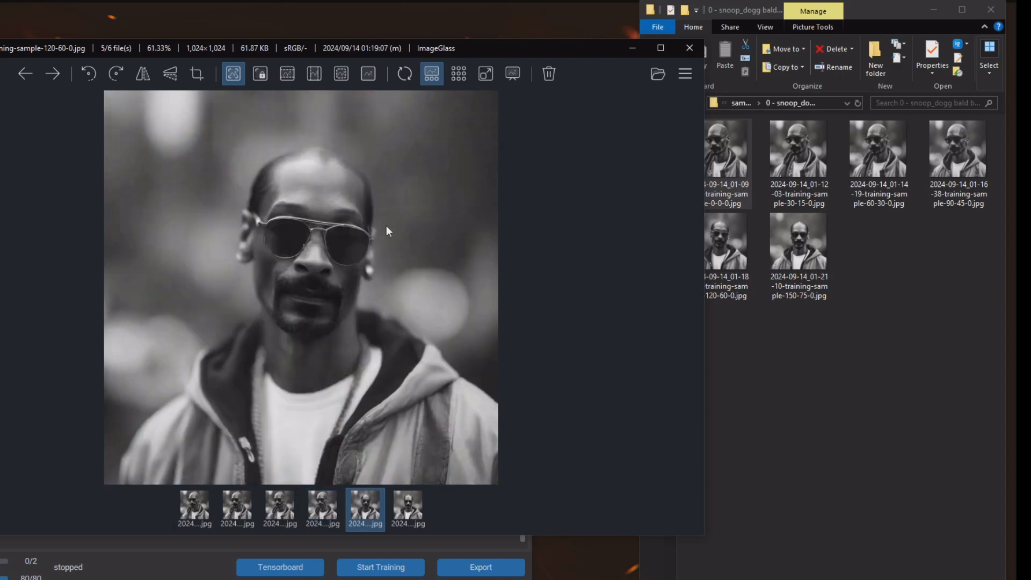
key("Right")
key("Right")
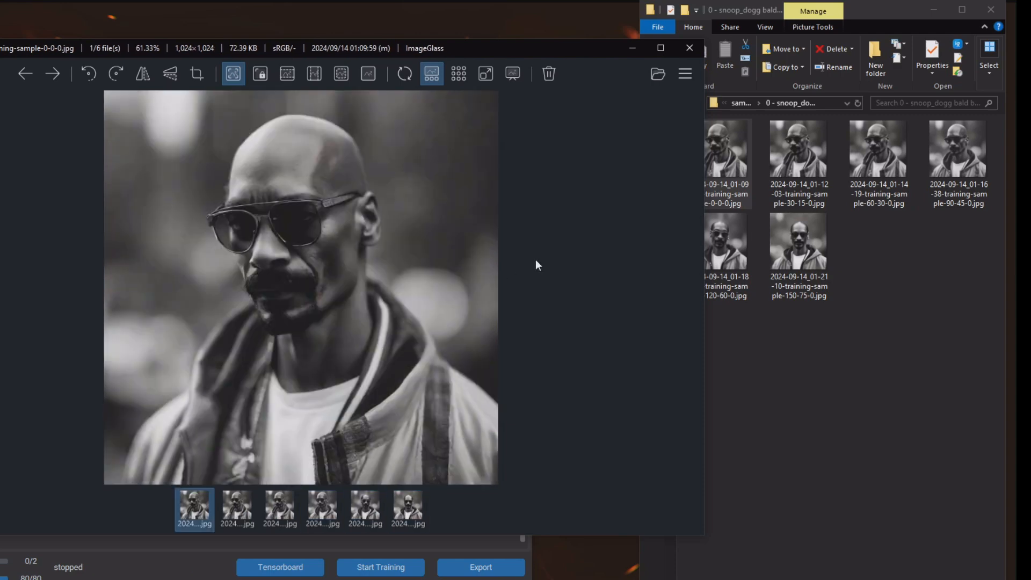
Compare the early and latest training samples in "0 - snoop_dogg bald beard blurry blu" by switching repeatedly between them, and close the viewer
key("Left")
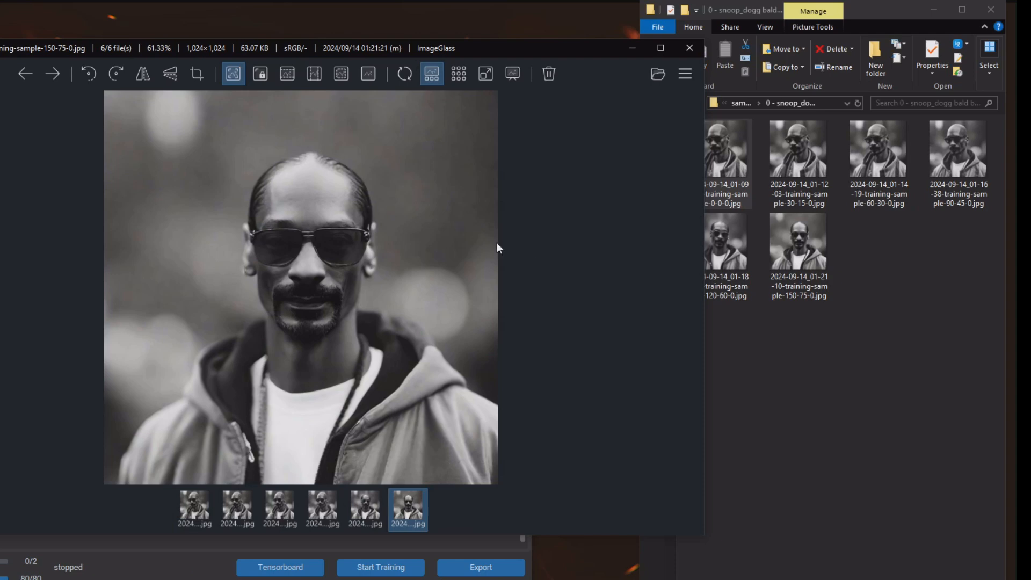
key("Left")
key("Left")
key("Left")
key("Left")
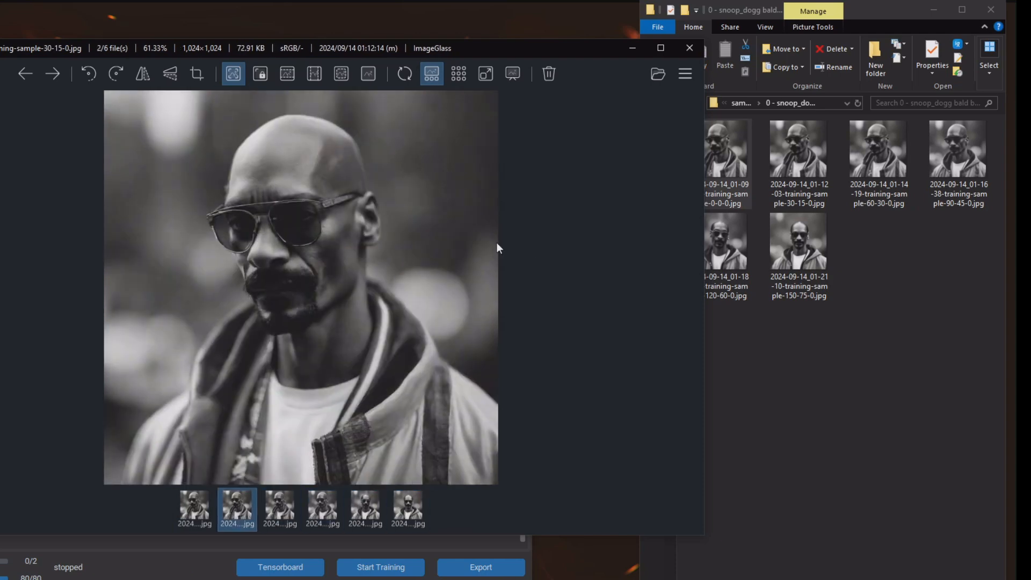
key("Right")
key("Right")
key("Right")
key("Right")
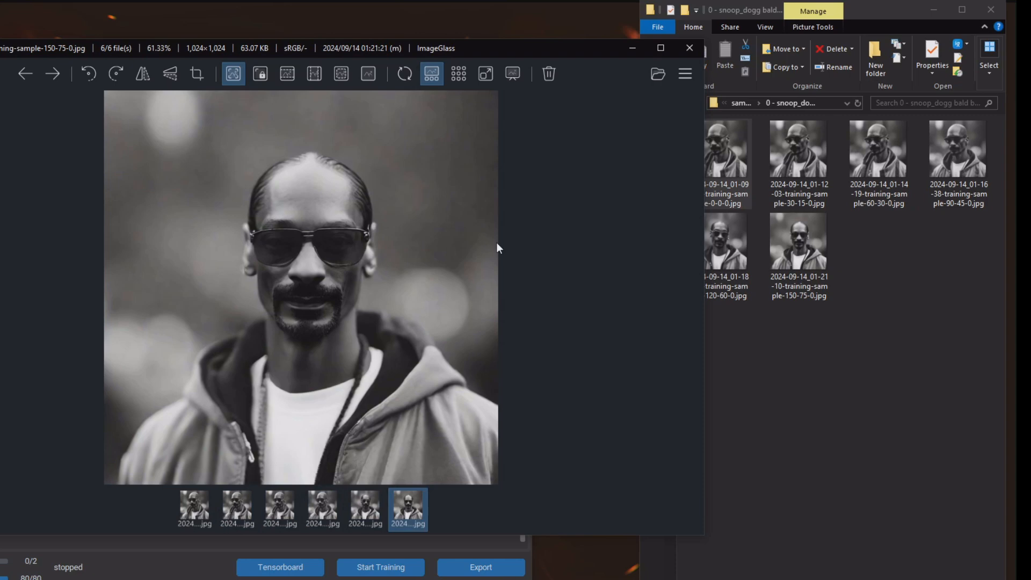
key("Left")
key("Left")
key("Left")
key("Left")
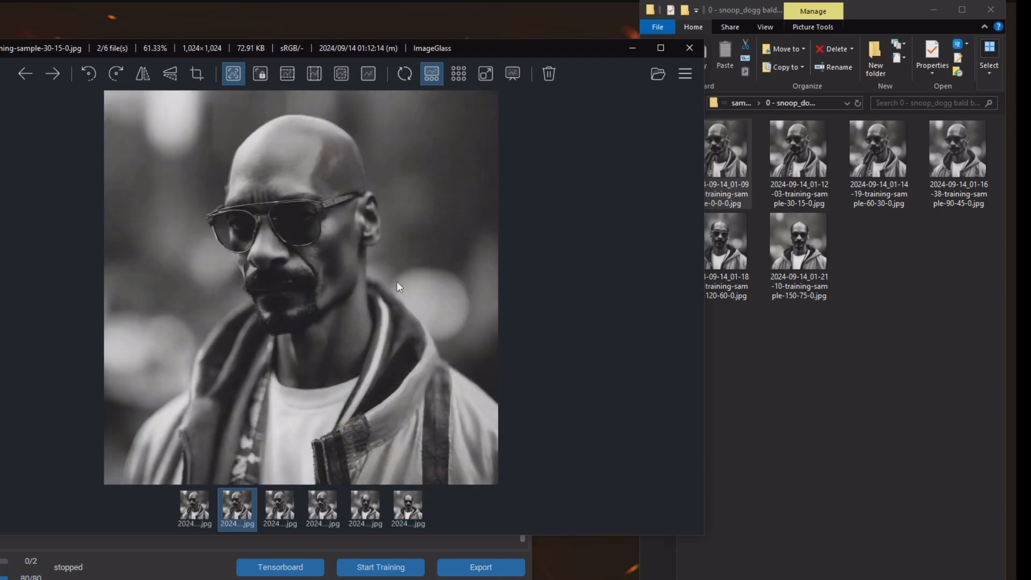
key("Right")
key("Right")
key("Right")
key("Right")
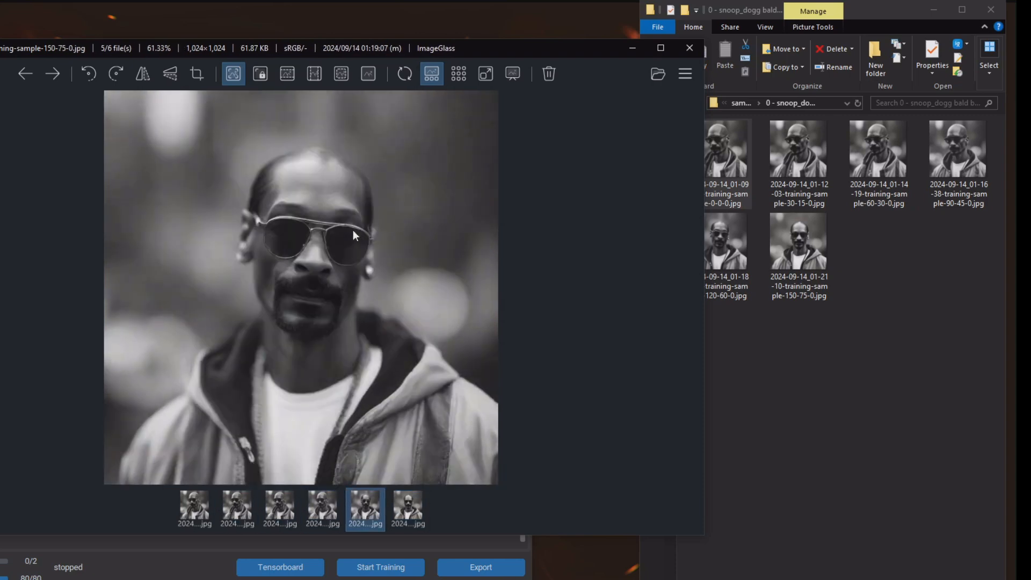
left_click(694, 52)
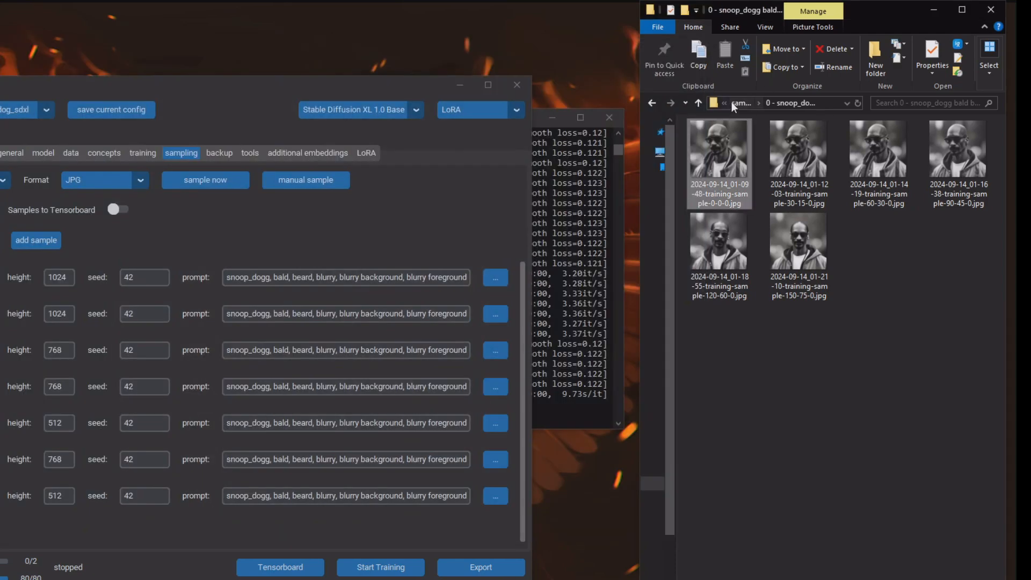
Open the first image in "1 - snoop_dogg bald beard blurry blu", step through all its training samples and close the viewer
left_click(734, 102)
double_click(772, 155)
double_click(738, 146)
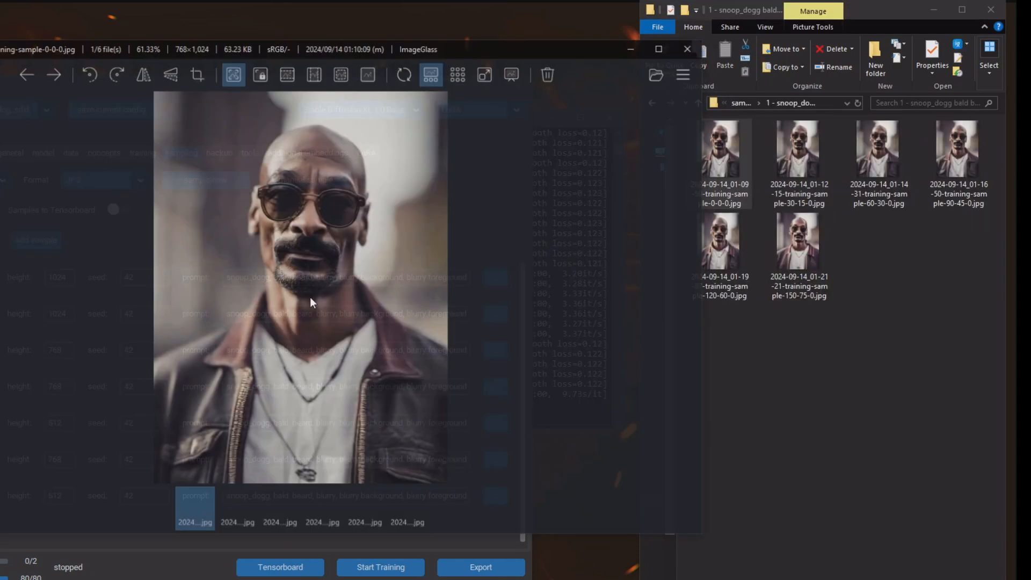
key("Right")
key("Right")
key("Right")
key("Right")
key("Right")
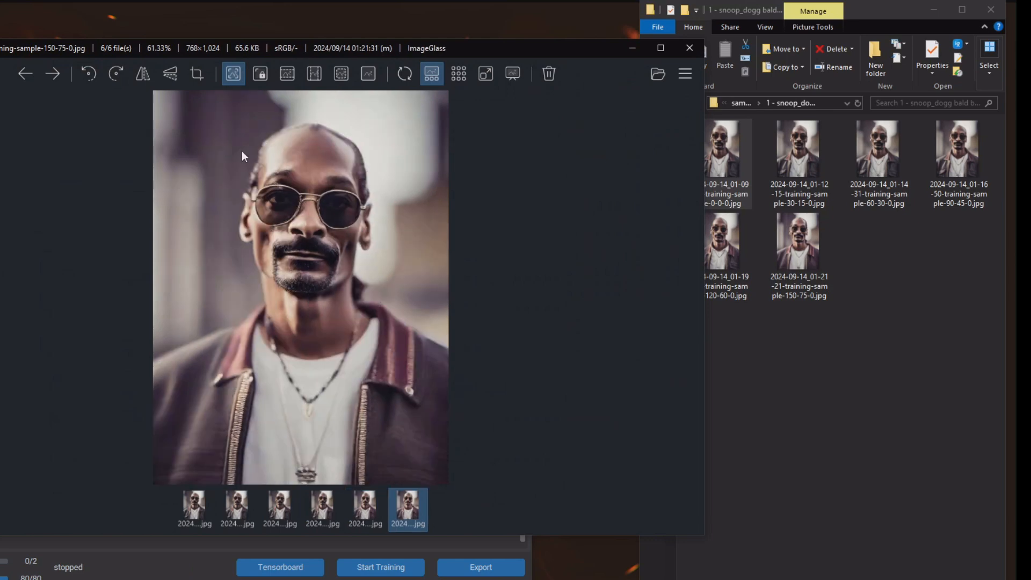
left_click(693, 52)
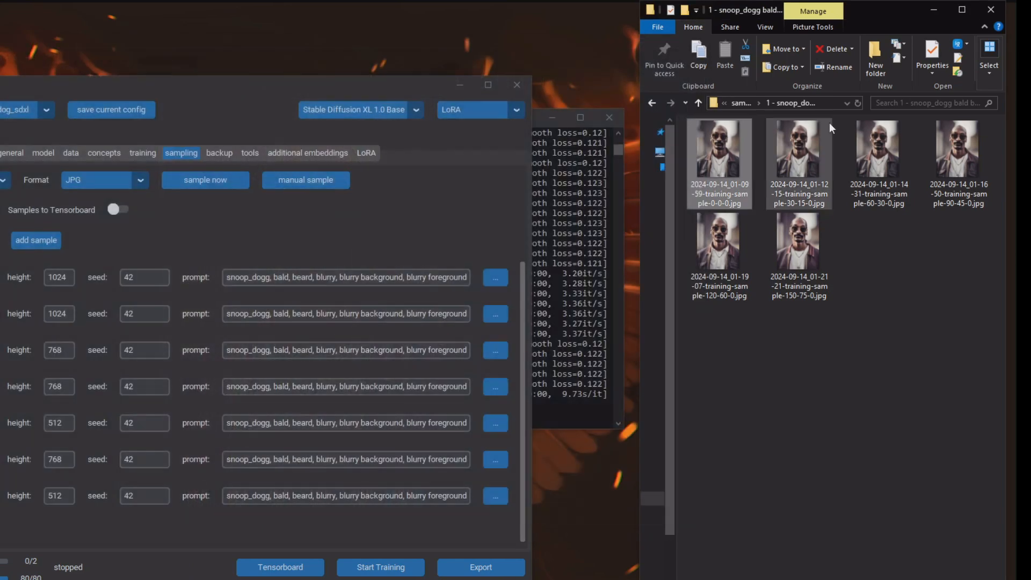
Review the samples in "2 - snoop_dogg bald beard blurry blu", compare its last few images back and forth, and close the viewer
left_click(736, 101)
double_click(769, 170)
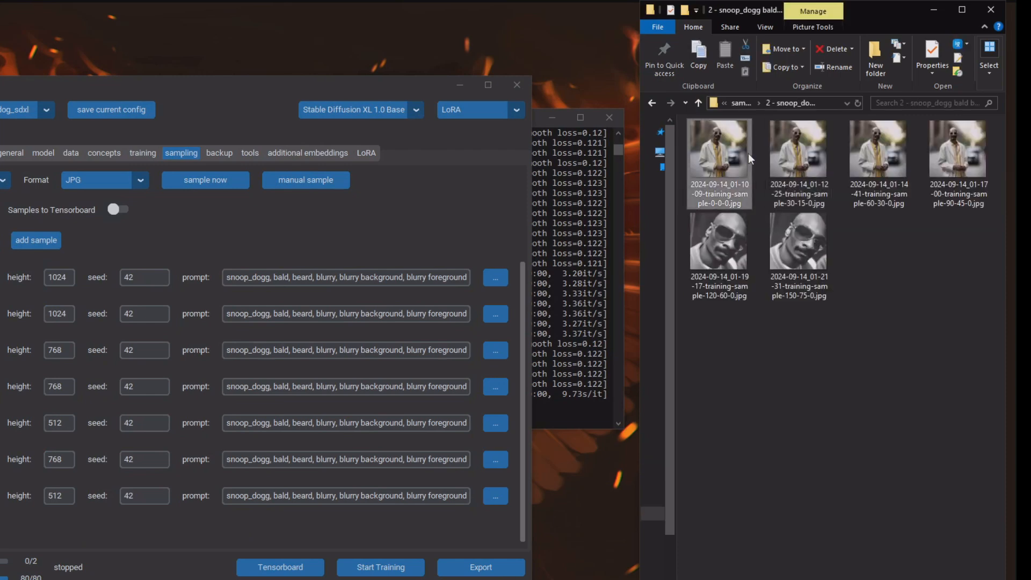
double_click(748, 153)
key("Right")
key("Right")
key("Right")
key("Right")
key("Right")
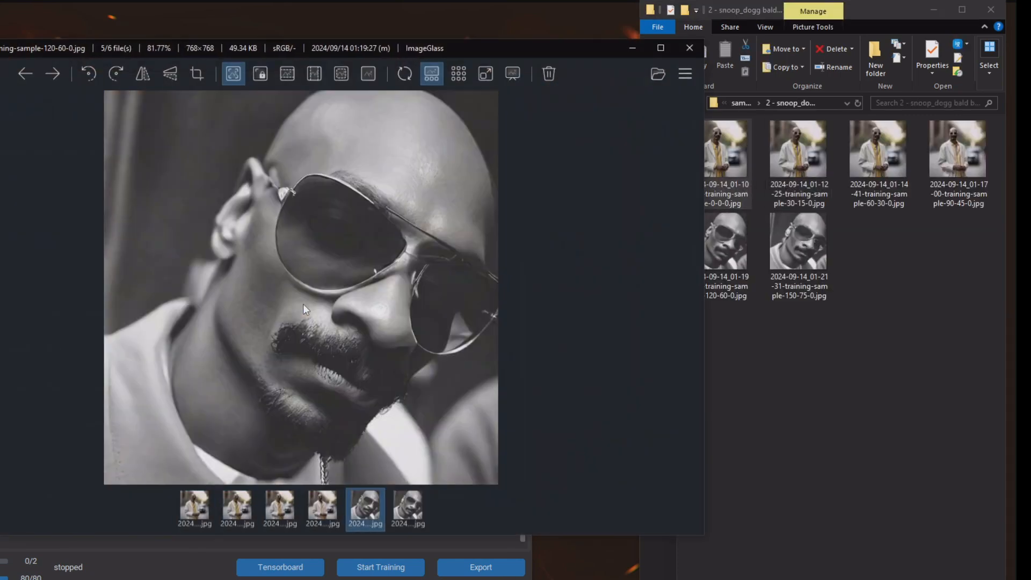
key("Left")
key("Right")
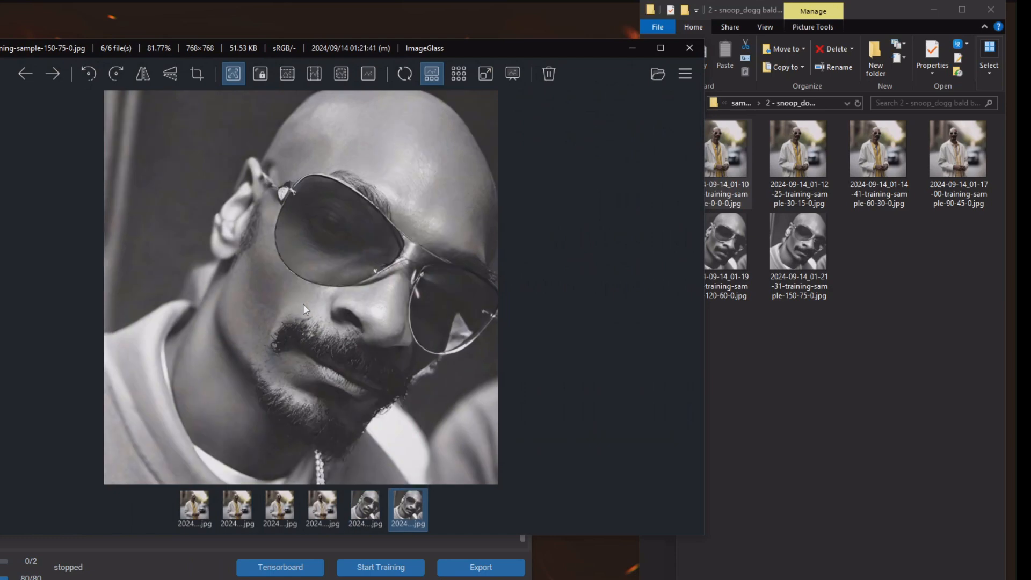
key("Left")
key("Left")
key("Right")
key("Right")
left_click(689, 49)
View the training samples in "3 - snoop_dogg bald beard blurry blu", compare the last two images and close the viewer
left_click(742, 102)
double_click(741, 175)
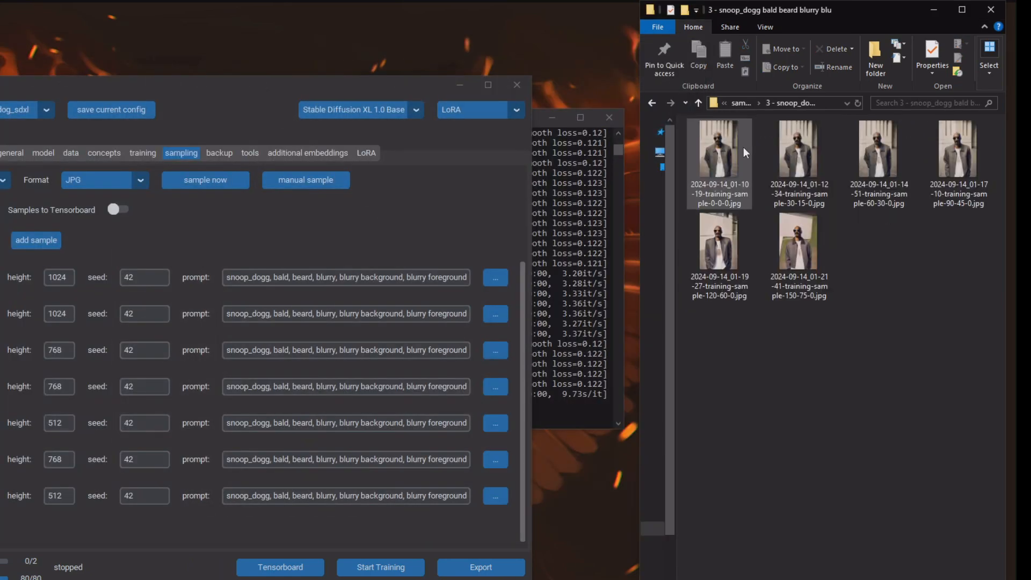
key("Right")
key("Right")
key("Right")
key("Right")
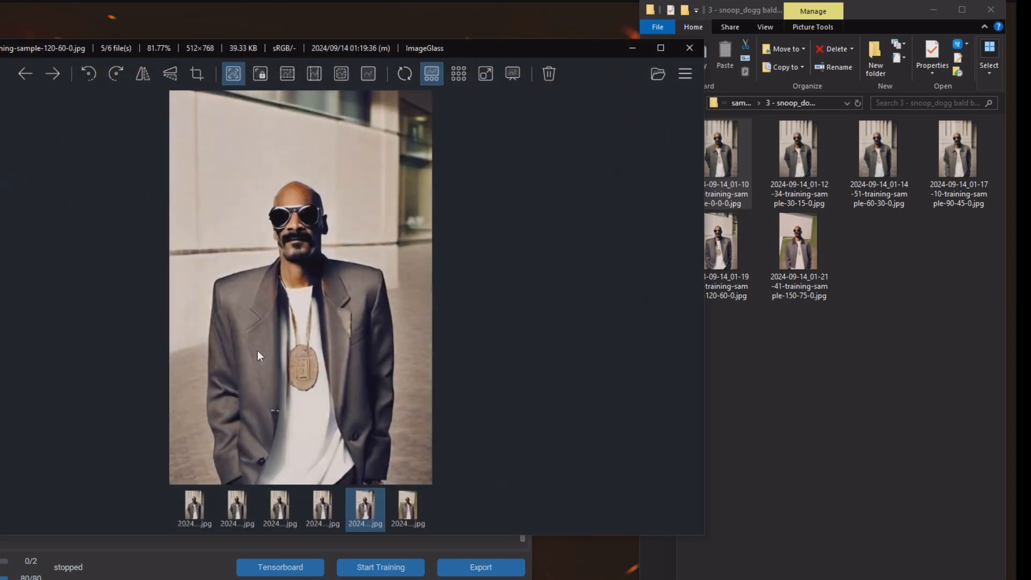
key("Right")
key("Left")
key("Right")
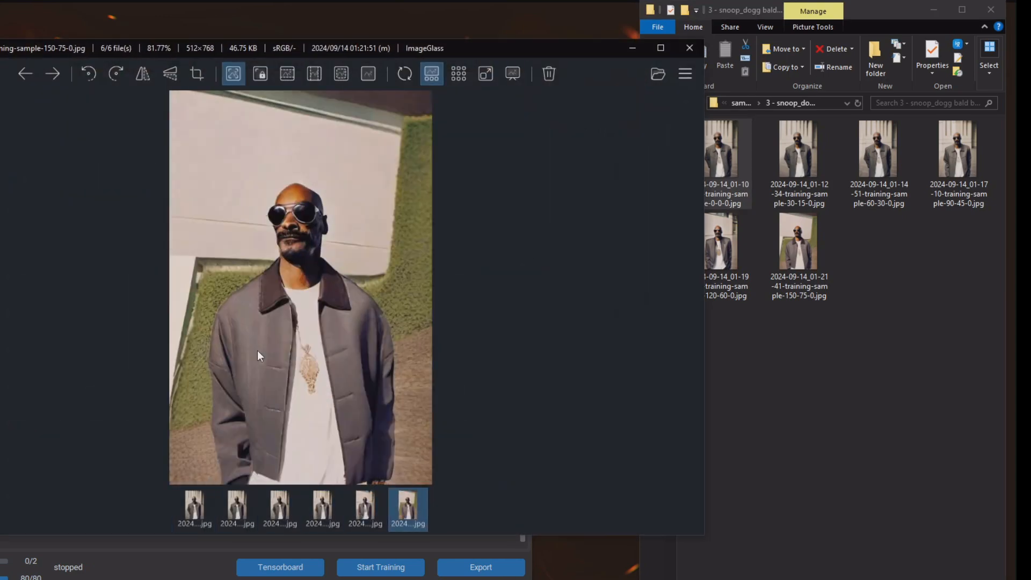
left_click(690, 47)
Open the images in "4 - snoop_dogg bald beard blurry blu", step through to the final training sample and close the viewer
key("BackSpace")
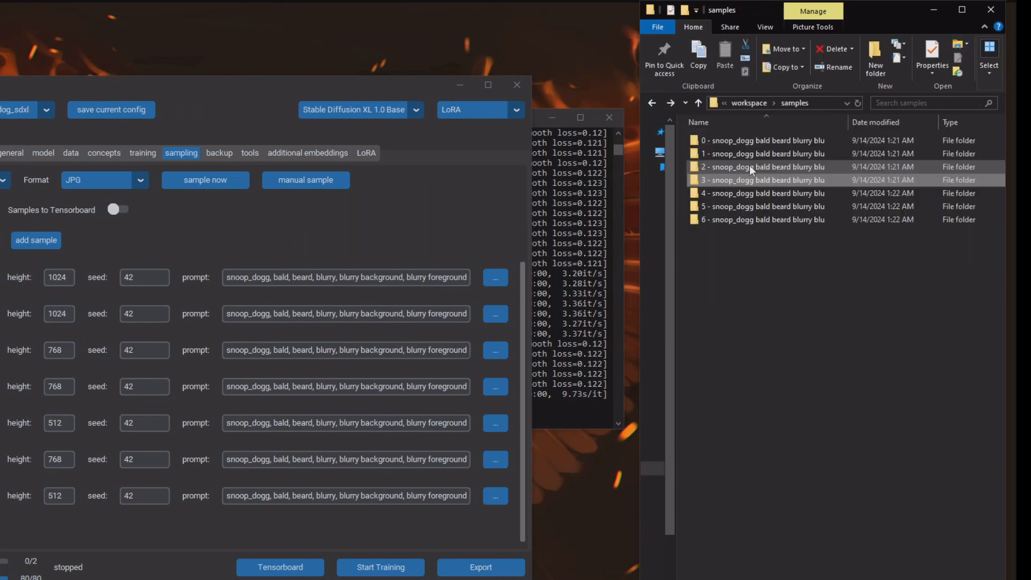
double_click(747, 186)
double_click(741, 160)
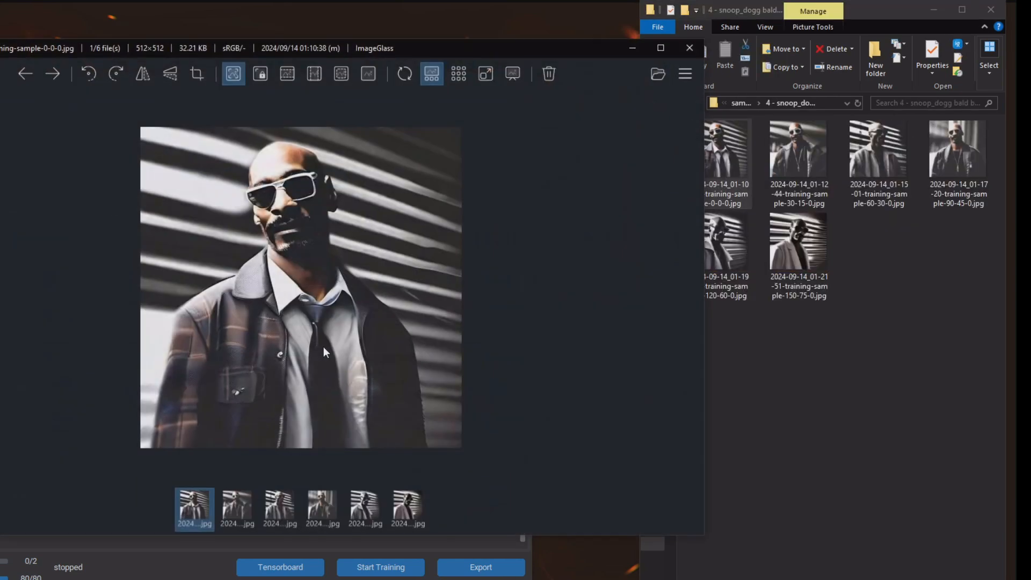
key("Right")
key("Right")
key("Right")
key("Right")
key("Right")
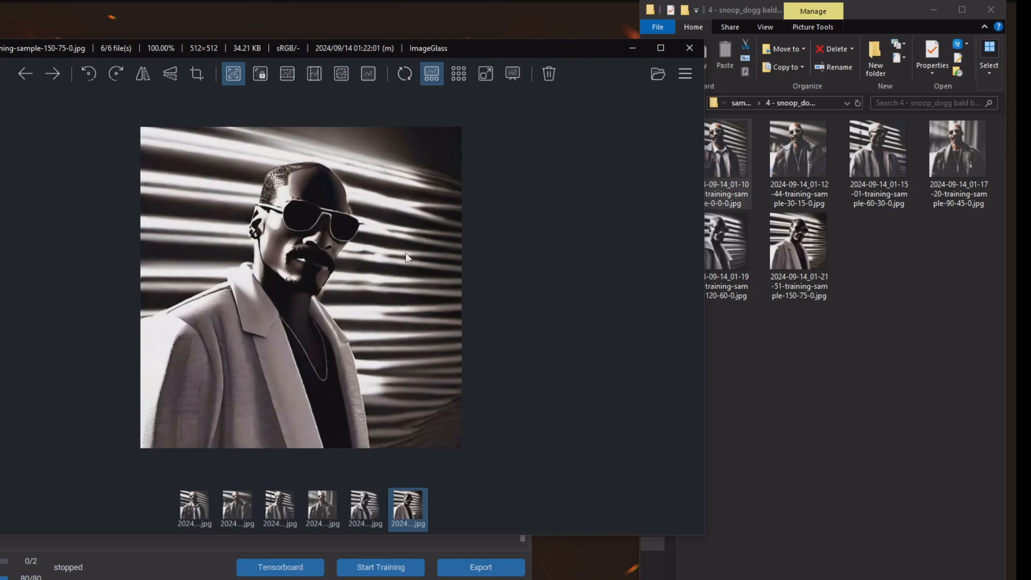
left_click(692, 52)
Step through the training samples in "5 - snoop_dogg bald beard blurry blu" and compare the last two images
left_click(742, 103)
double_click(763, 208)
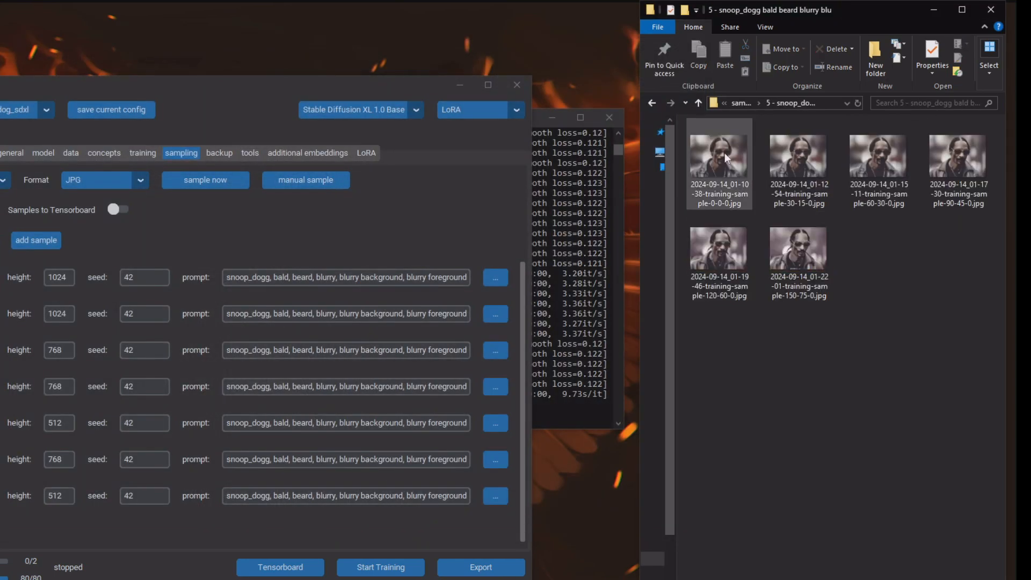
key("Right")
key("Right")
key("Right")
key("Right")
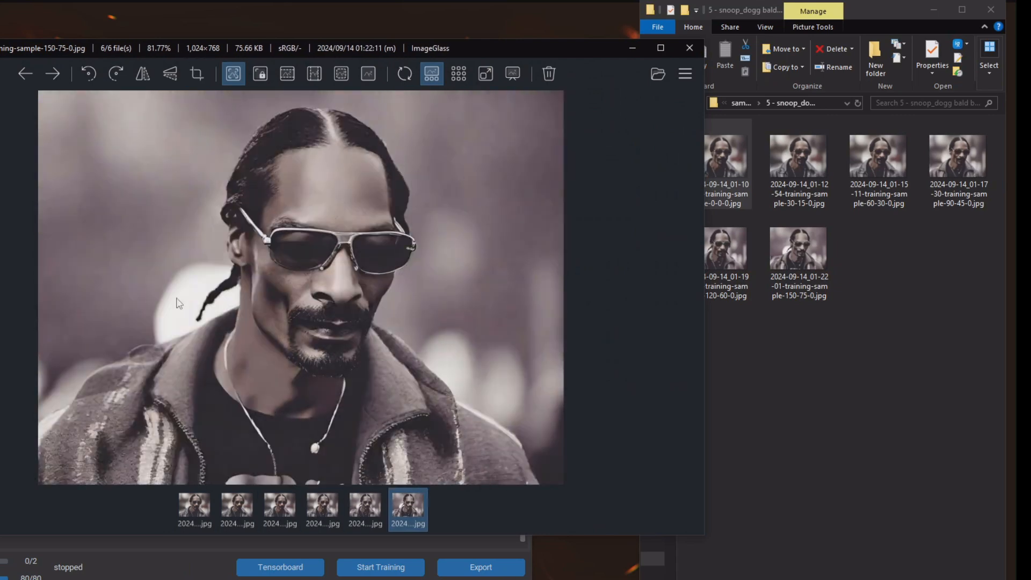
key("Left")
key("Right")
Browse the samples directory, return to folder 5 and inspect its "training-sample-150-75-0.jpg" image once more before closing the viewer
left_click(815, 369)
key("alt+Left")
double_click(733, 195)
key("alt+Left")
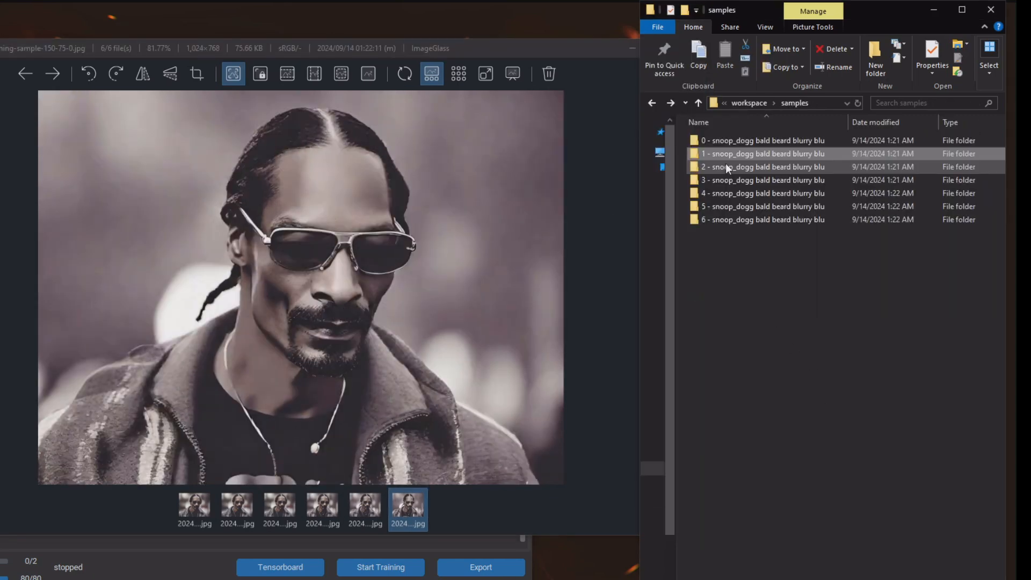
double_click(756, 206)
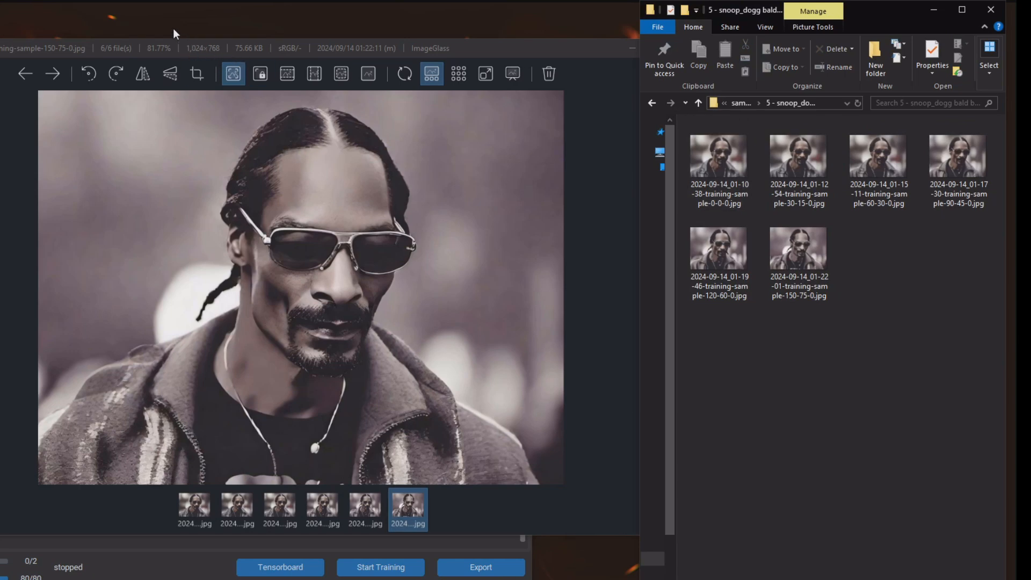
left_click(359, 263)
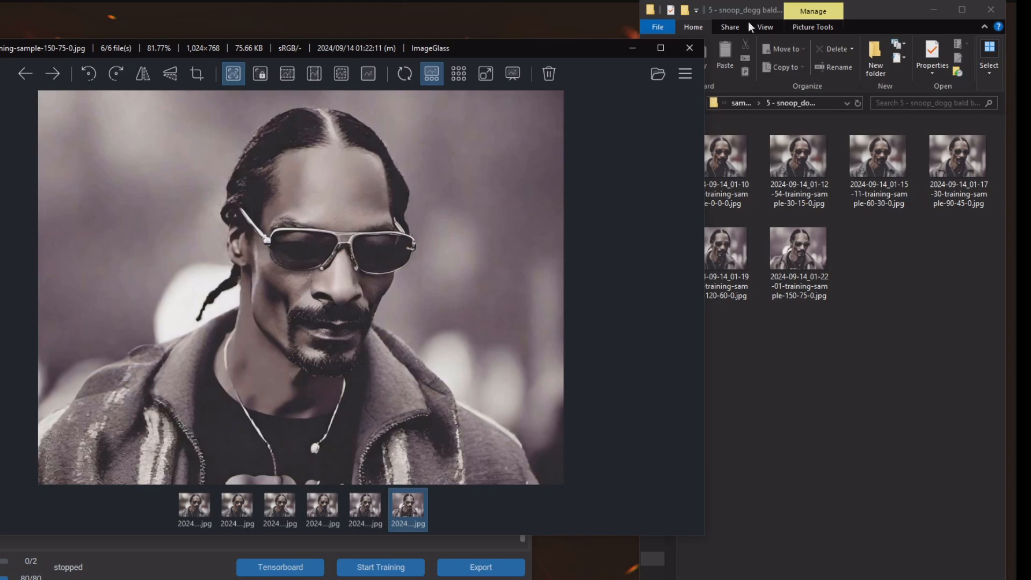
left_click(690, 48)
left_click(791, 255)
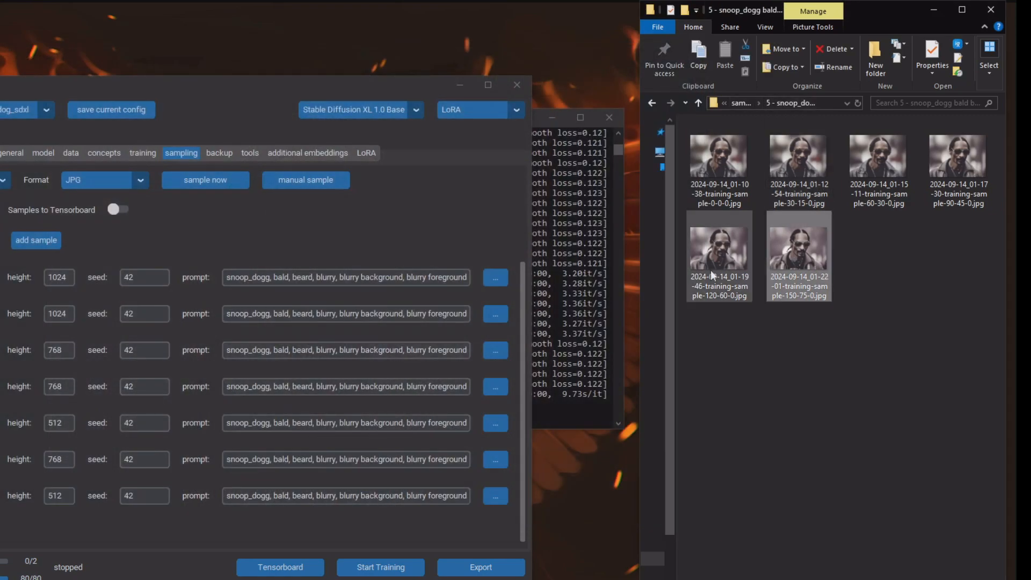
key("Return")
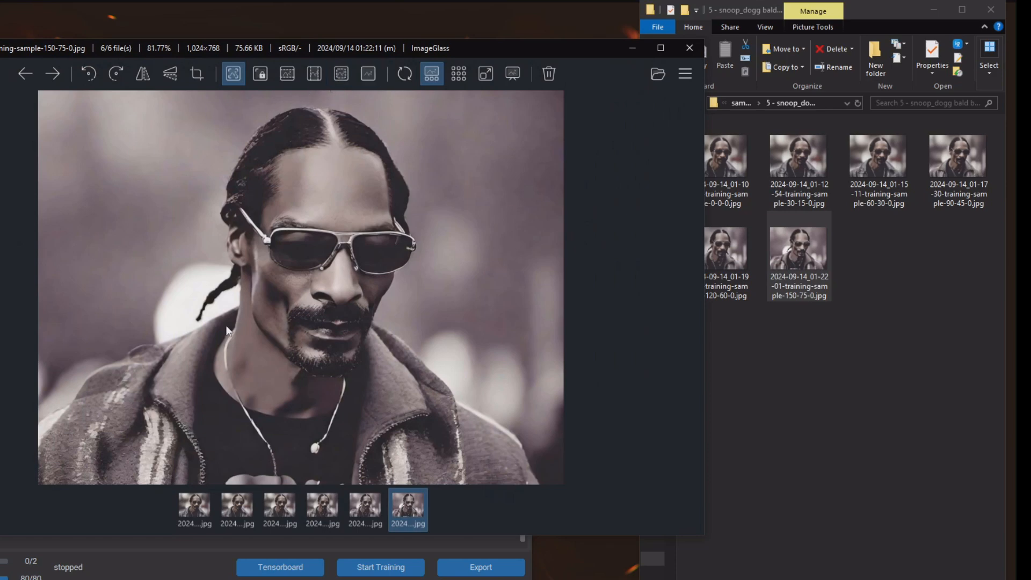
left_click(690, 48)
Open the first image in "6 - snoop_dogg bald beard blurry blu" and step through to the last training sample
left_click(742, 102)
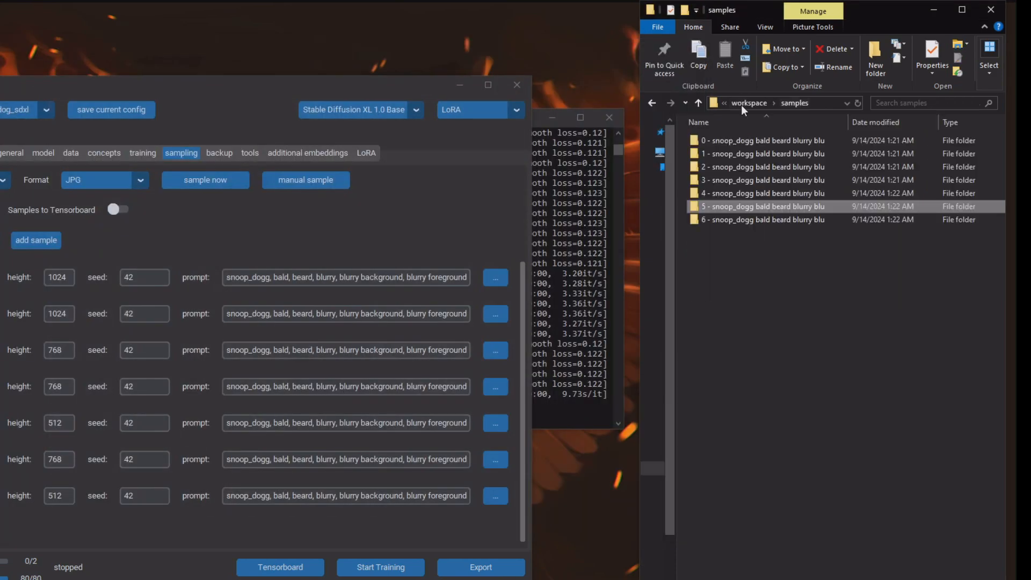
double_click(733, 222)
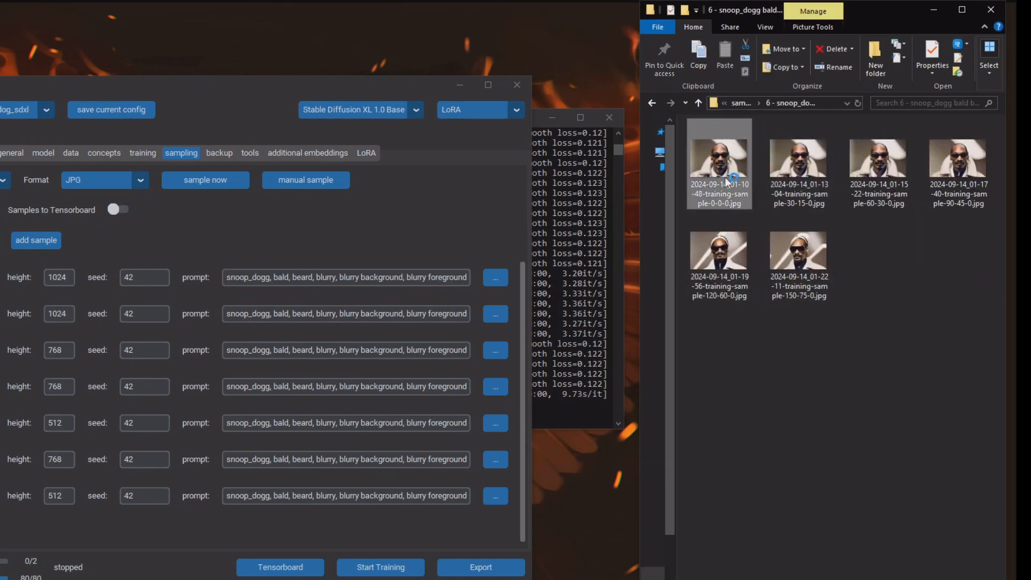
key("Right")
key("Right")
key("Right")
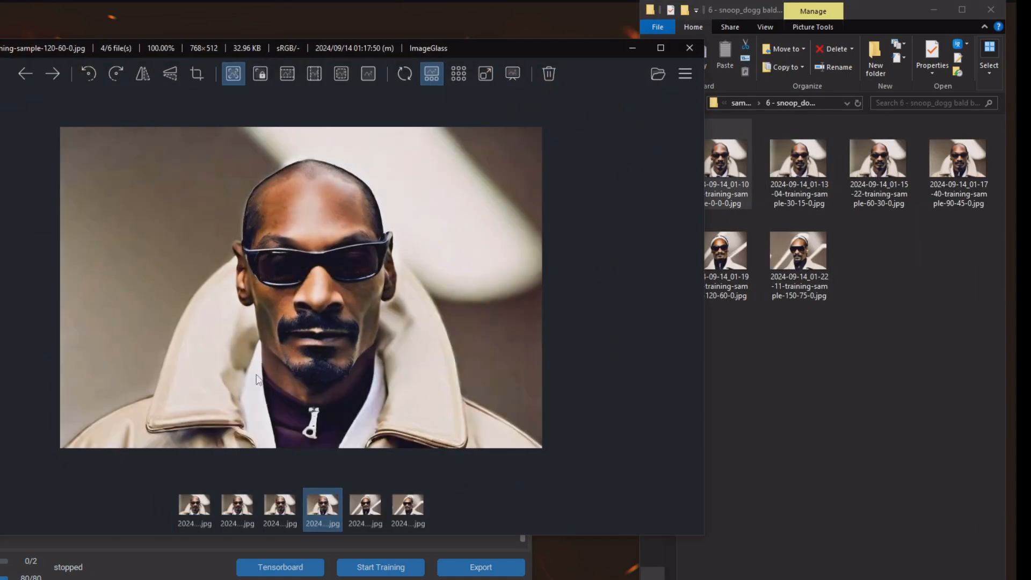
key("Right")
key("Right")
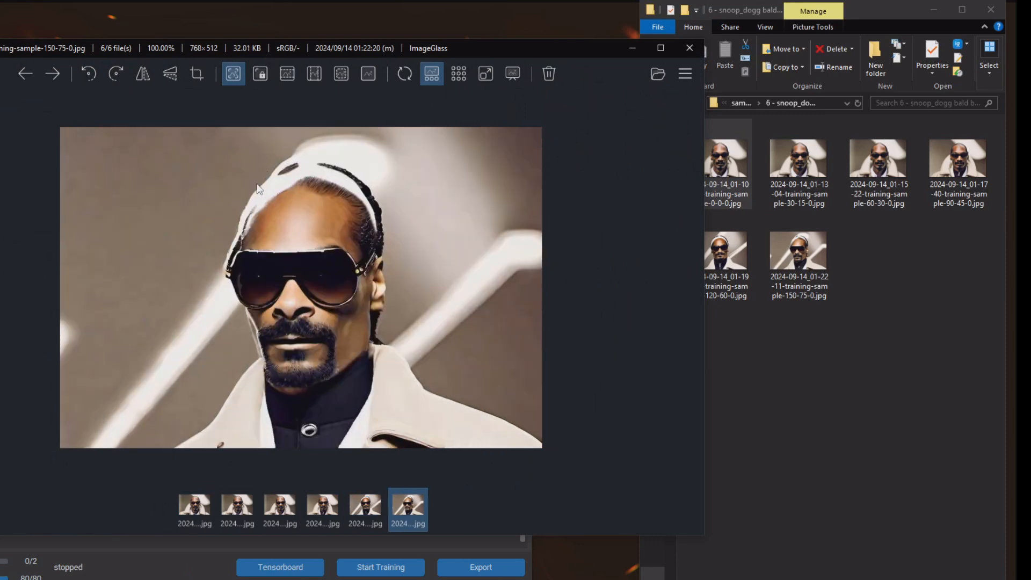
Cycle through folder 6's samples again, reopen its "training-sample-150-75-0.jpg" image for inspection and close the viewer
key("Right")
key("Right")
key("Right")
key("Right")
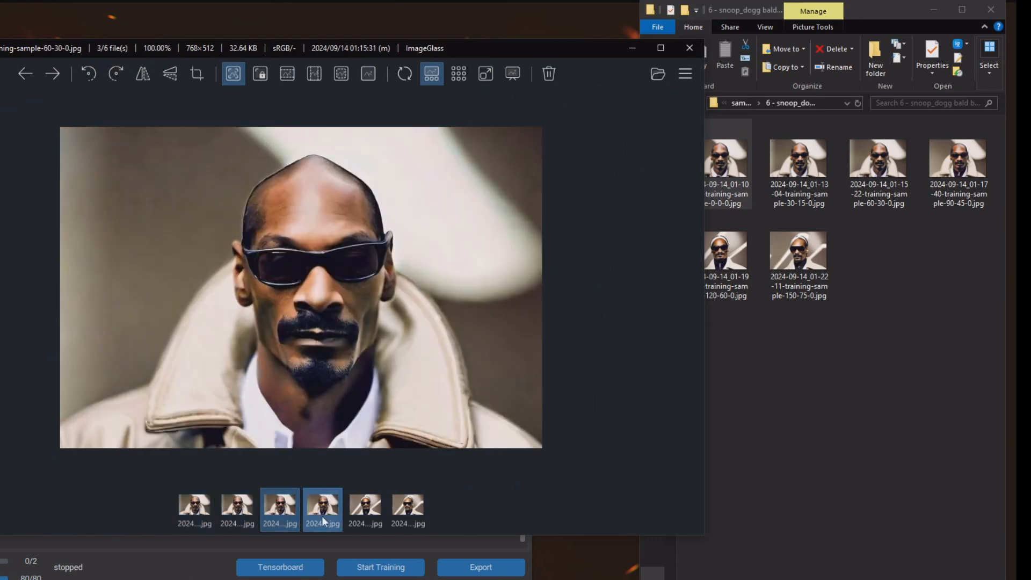
left_click(374, 525)
left_click(690, 48)
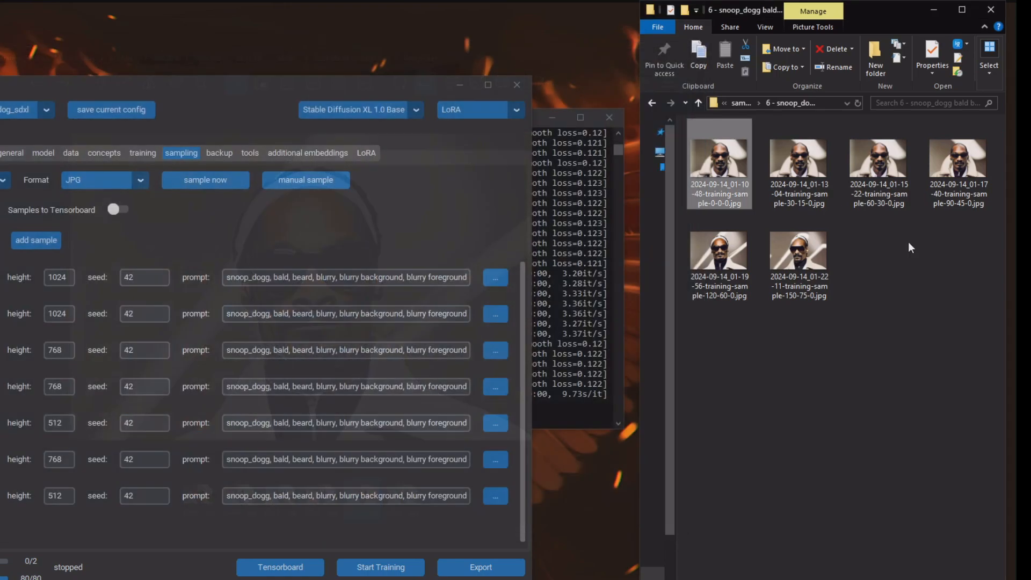
double_click(799, 264)
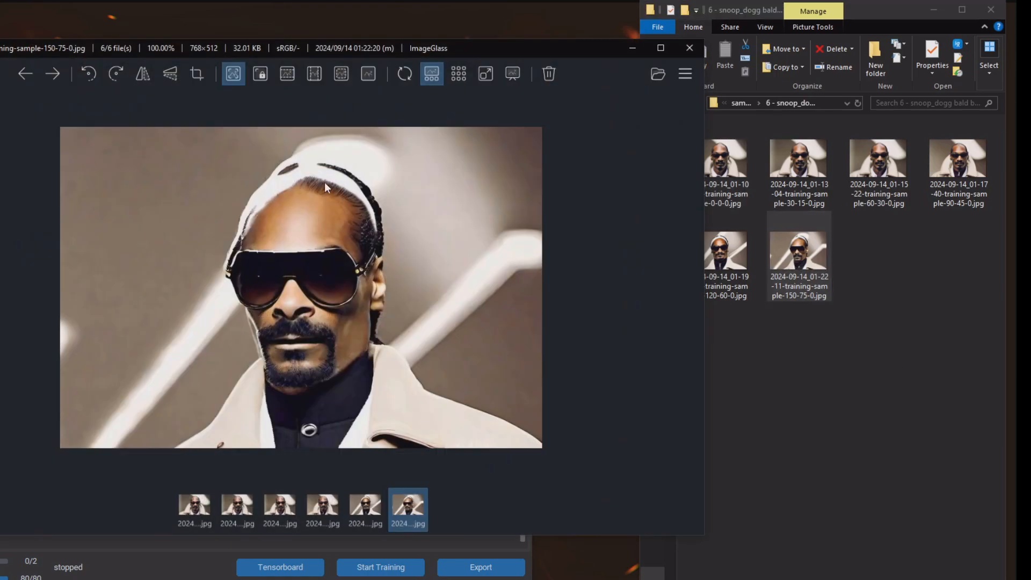
left_click(689, 48)
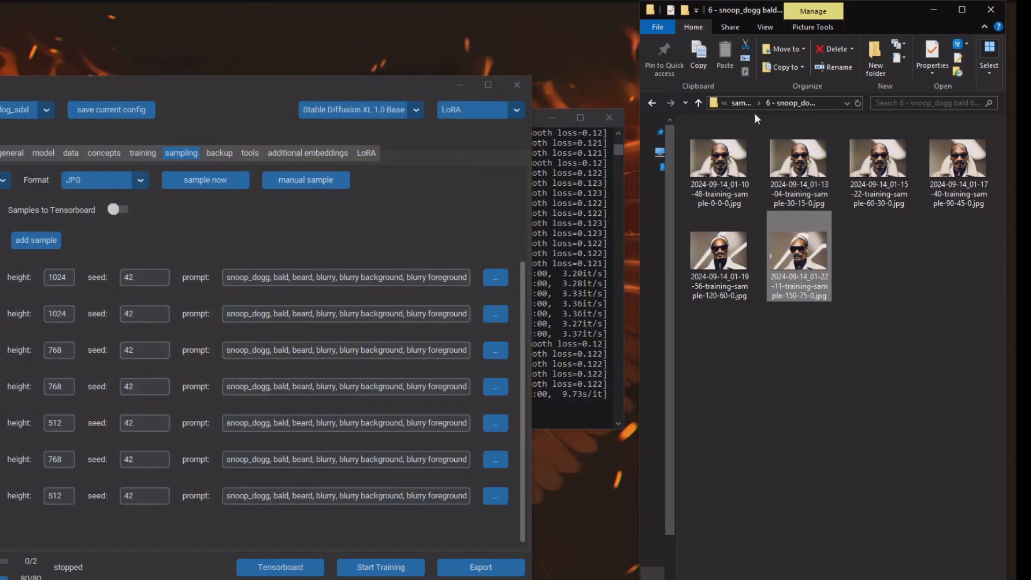
Leave the samples and workspace folders and open the "dataset" folder on the Desktop
left_click(741, 103)
left_click(774, 321)
left_click(753, 103)
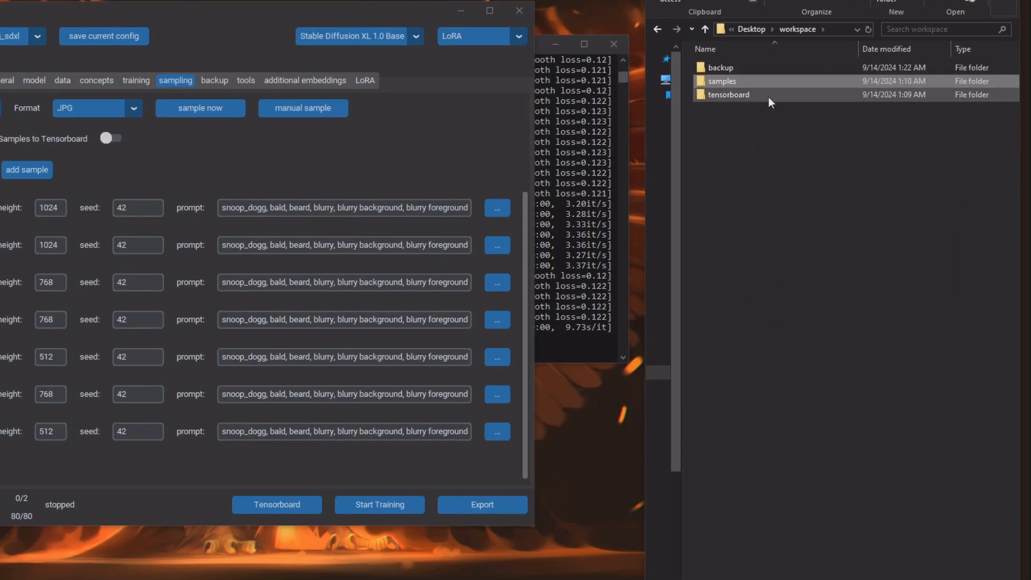
left_click(735, 138)
left_click(747, 103)
double_click(727, 72)
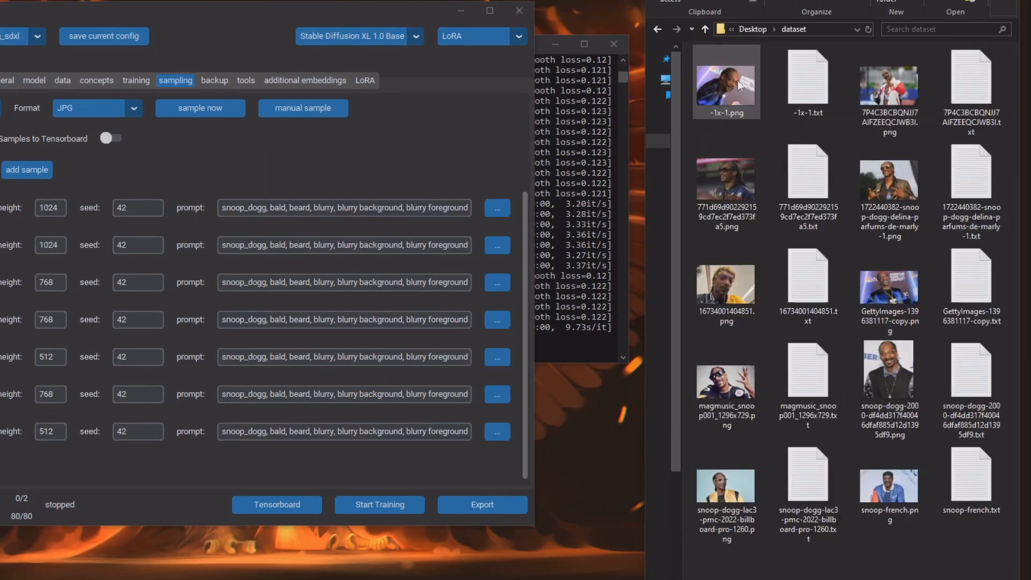
Look over the image and caption files in the dataset folder
left_click_drag(909, 542, 871, 83)
left_click(926, 540)
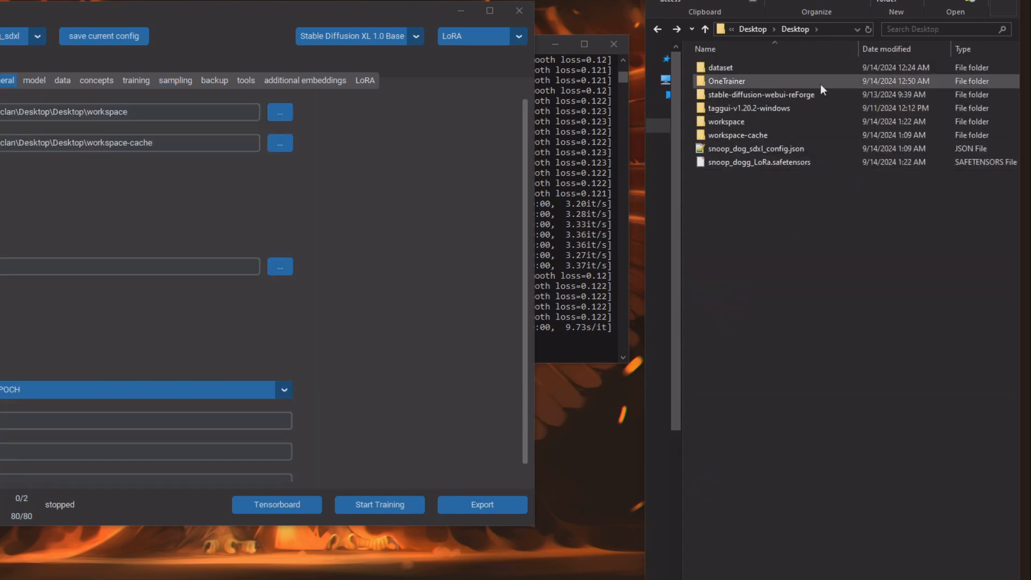
Locate the snoop_dogg_LoRa.safetensors file on the Desktop and look through the stable-diffusion-webui-reForge folder
left_click(762, 163)
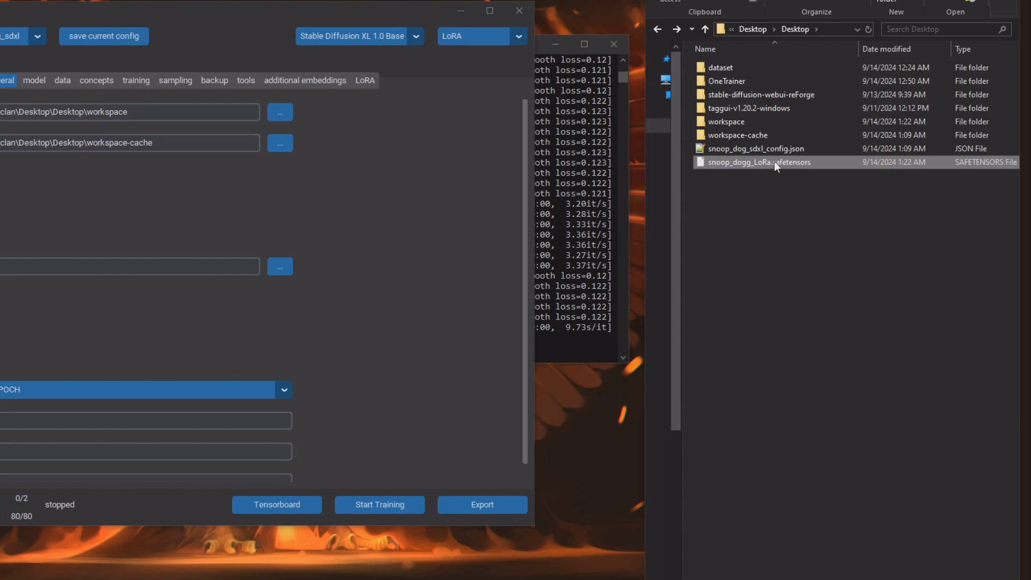
double_click(744, 94)
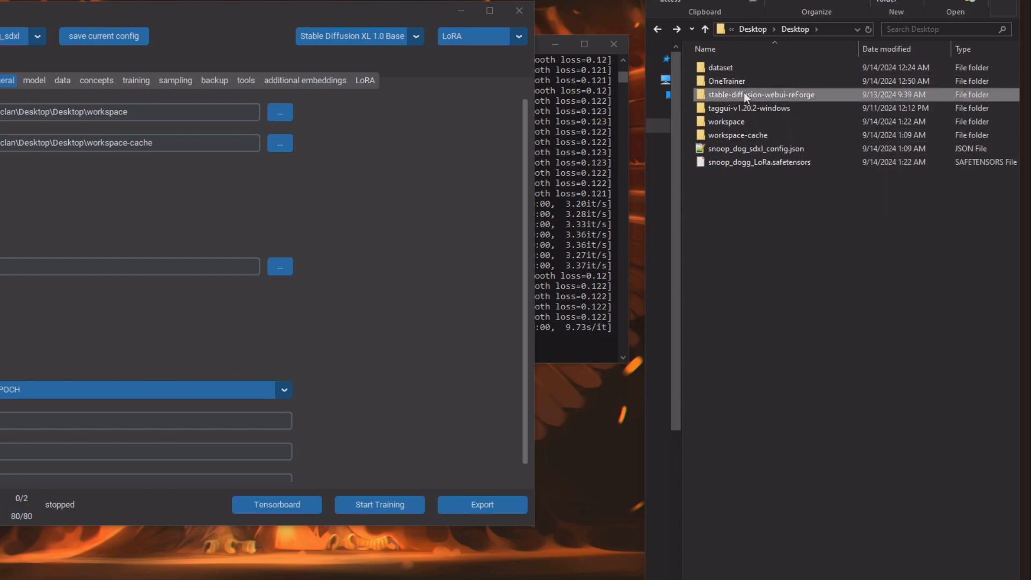
scroll(761, 225, "down", 7)
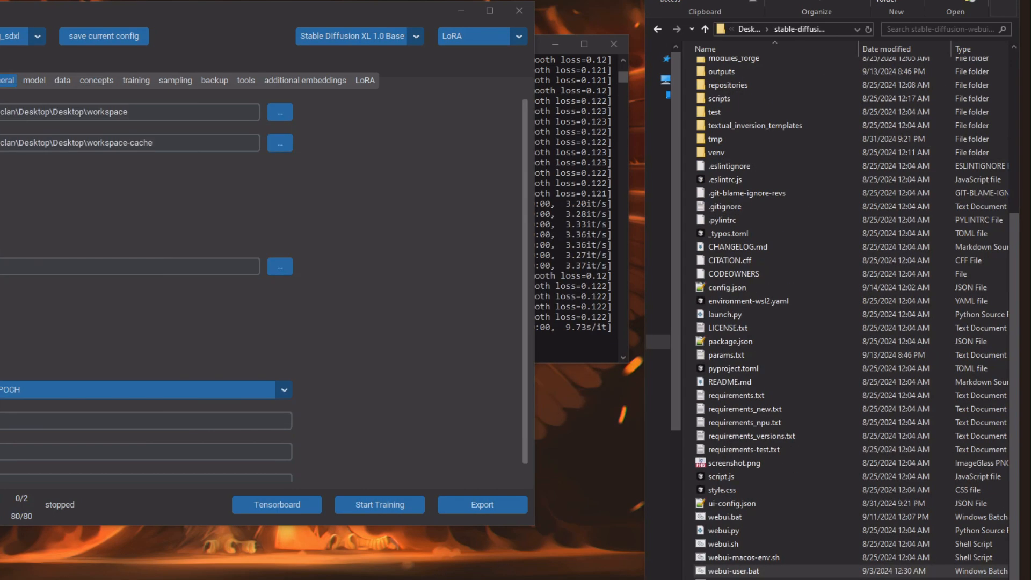
key("alt+Left")
Copy snoop_dogg_LoRa.safetensors from the Desktop into the models\Lora folder of stable-diffusion-webui-reForge
right_click(736, 165)
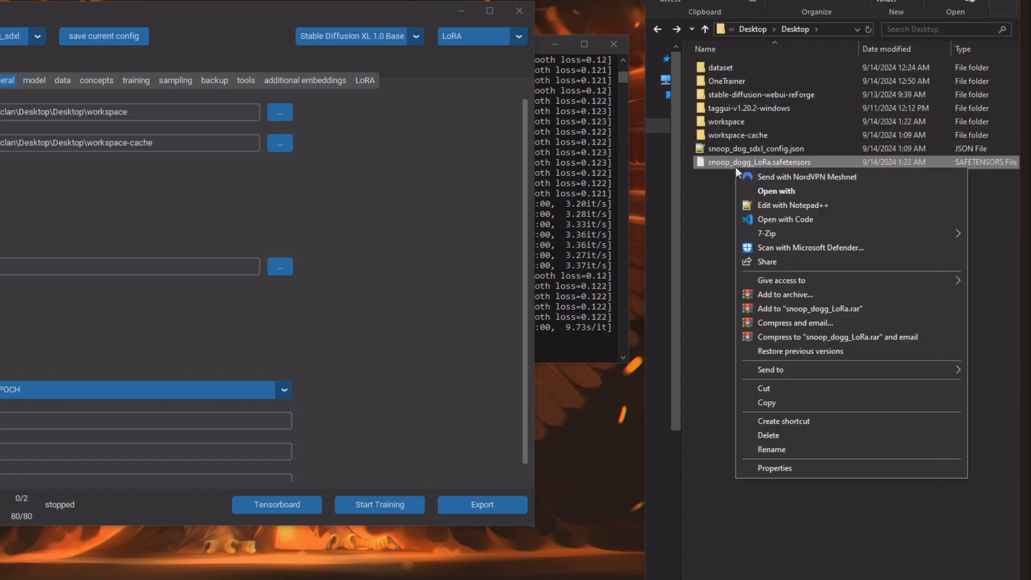
left_click(777, 404)
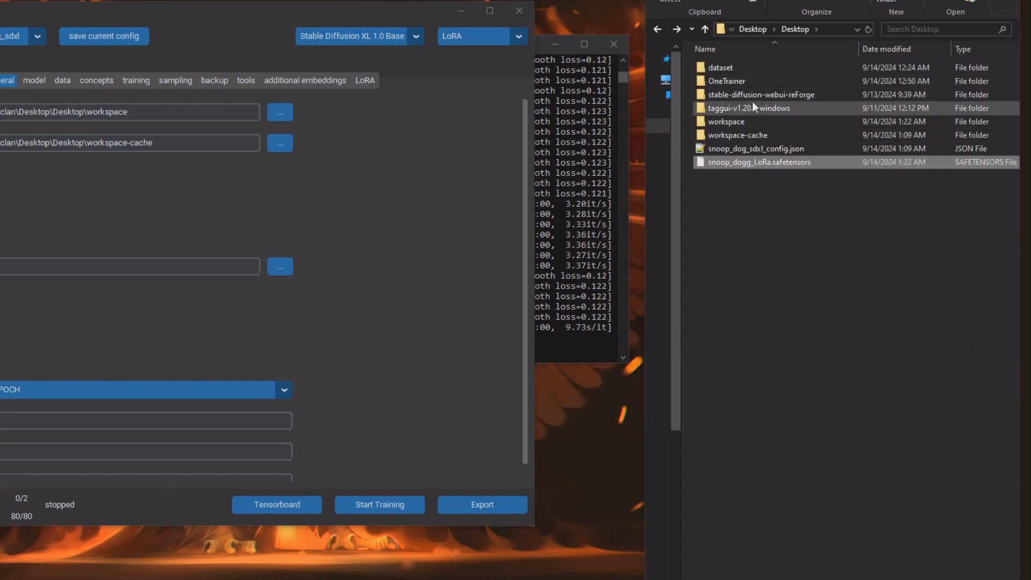
double_click(752, 96)
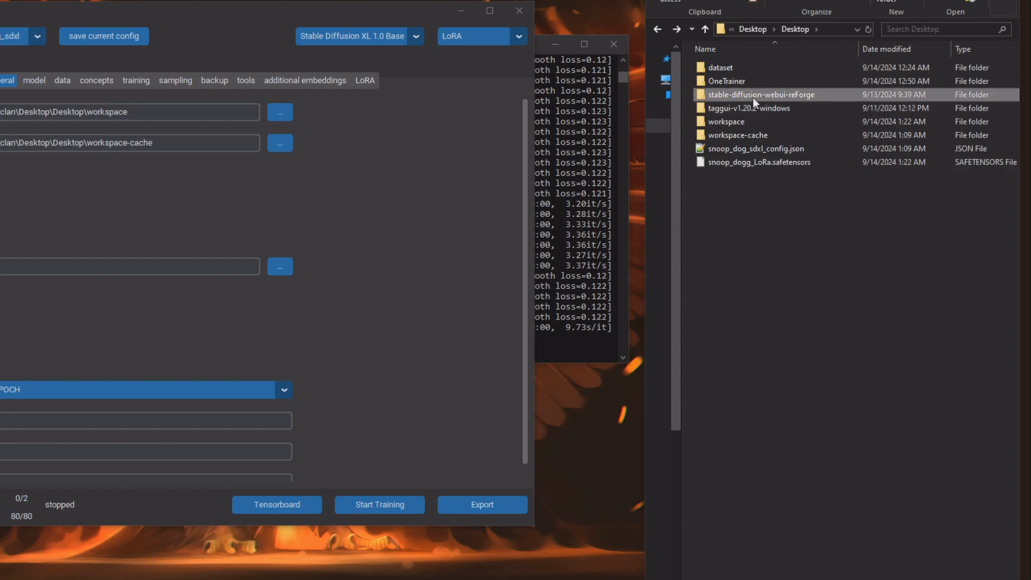
double_click(733, 270)
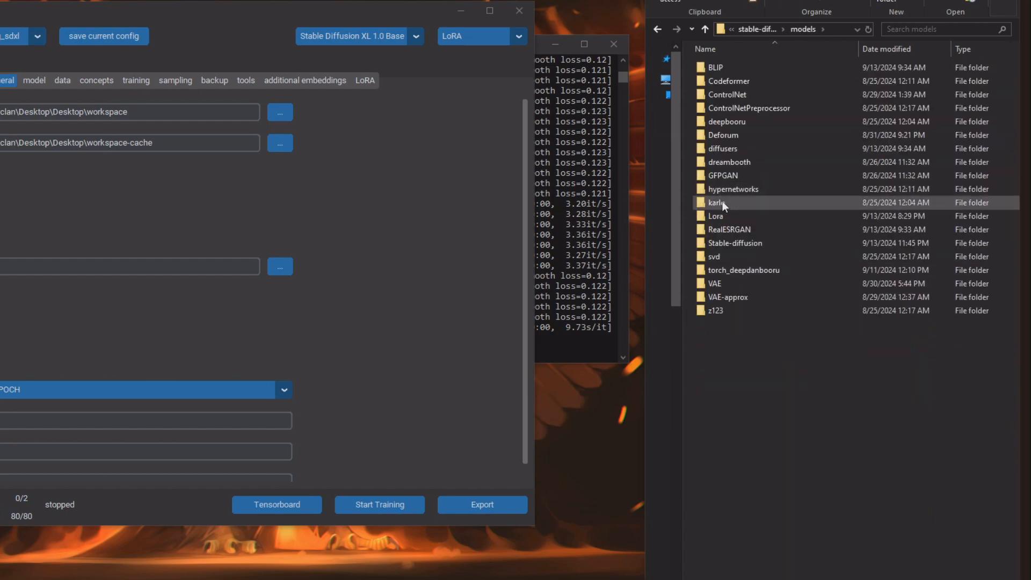
double_click(721, 214)
right_click(733, 105)
left_click(778, 194)
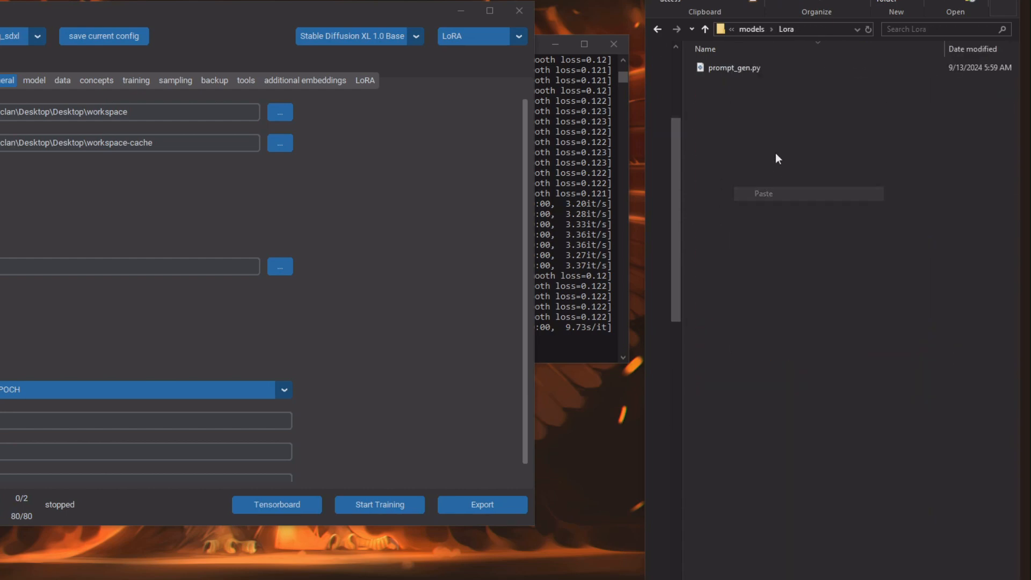
left_click(775, 146)
Look into the Stable-diffusion checkpoint folder under models and go back to the Desktop folder
key("alt+Left")
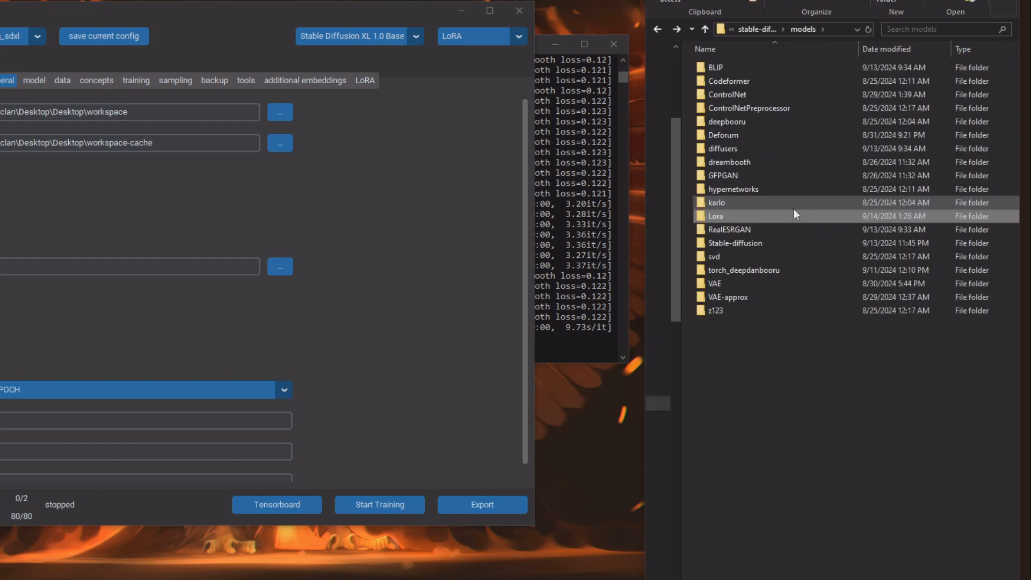
double_click(746, 244)
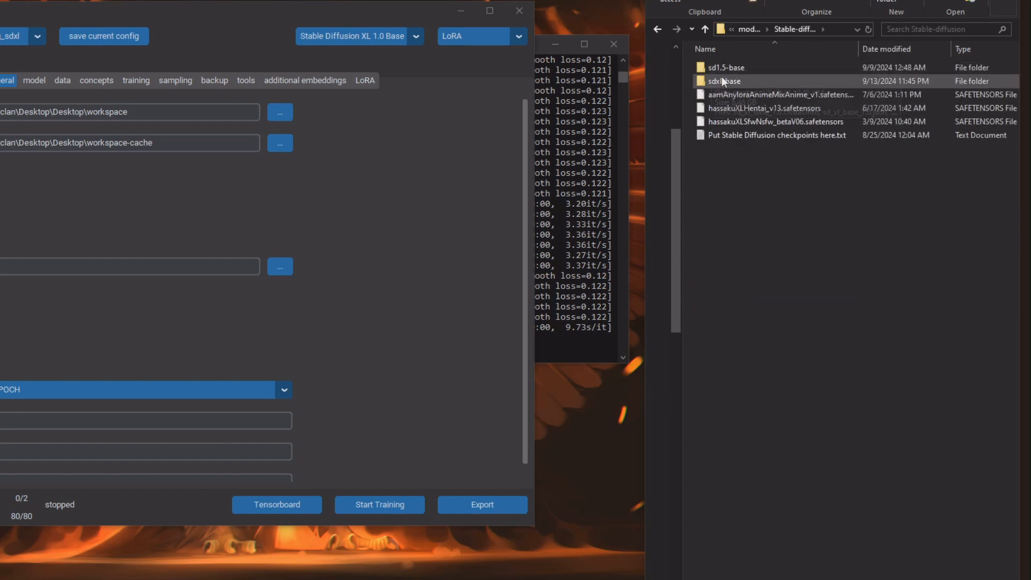
key("alt+Left")
key("alt+Left")
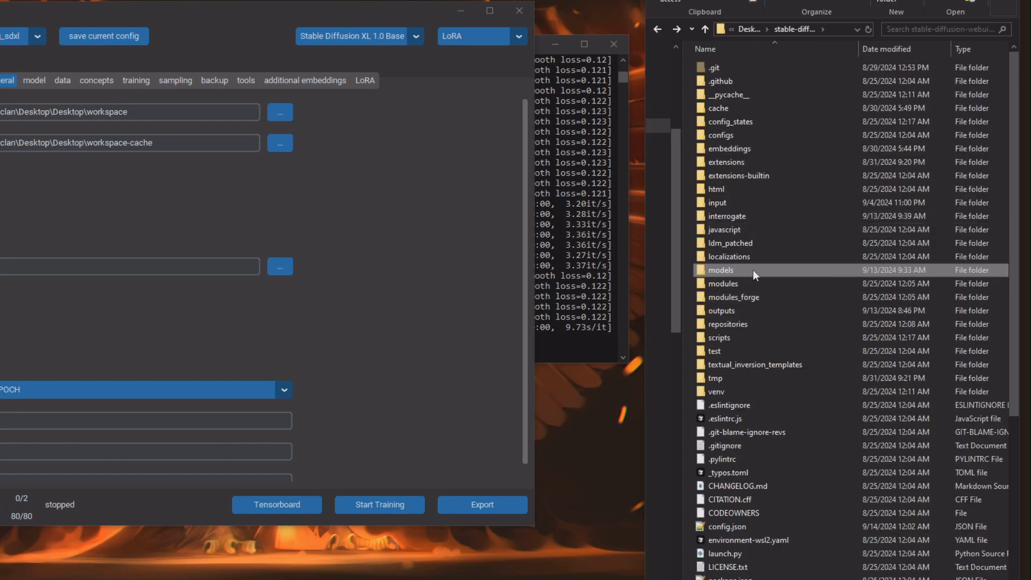
key("alt+Left")
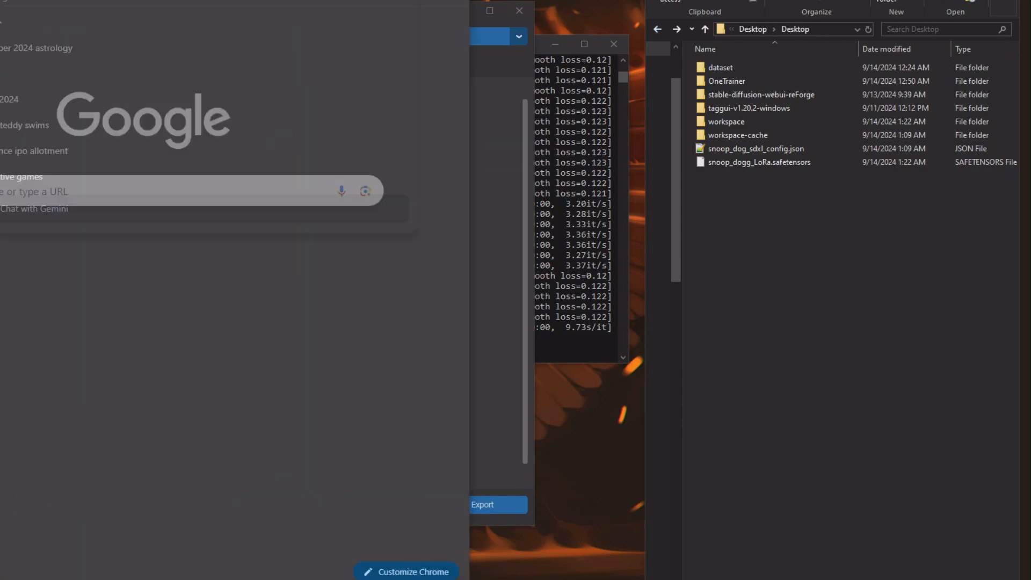
Open the Stable Diffusion web UI at 127.0.0.1:7860 in Chrome and add snoop_dogg_LoRa from the refreshed Lora list to the prompt
key("Return")
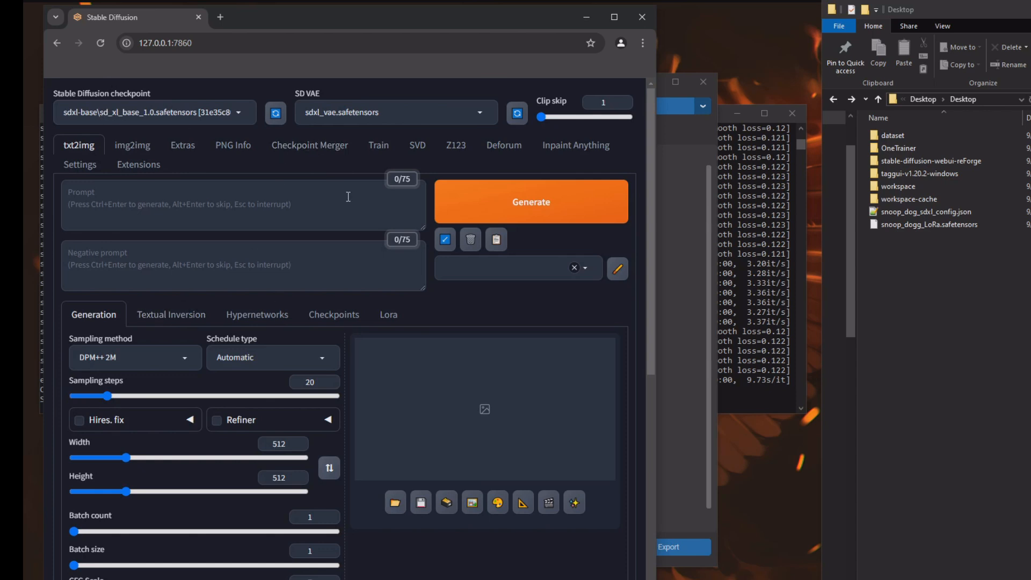
left_click(391, 318)
left_click(618, 332)
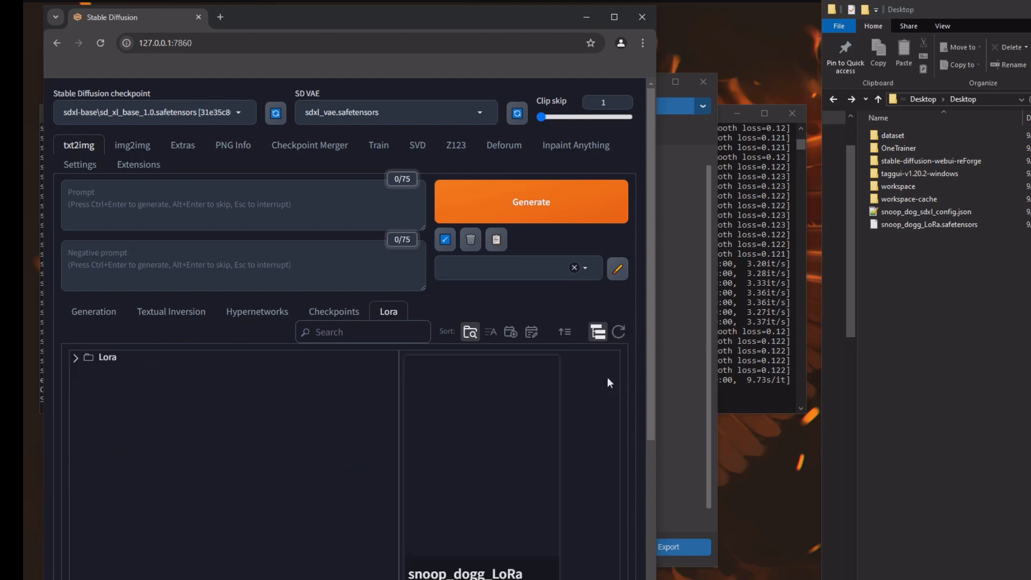
left_click(333, 513)
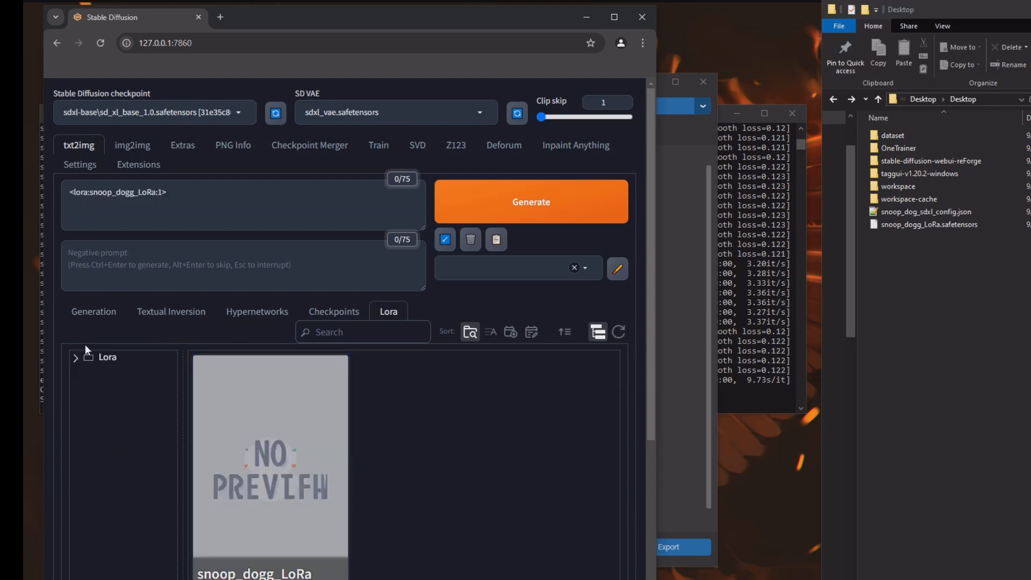
left_click(91, 313)
Copy the full caption from -1x-1.txt in the dataset folder and paste it after the LoRA tag in the prompt
left_click(946, 337)
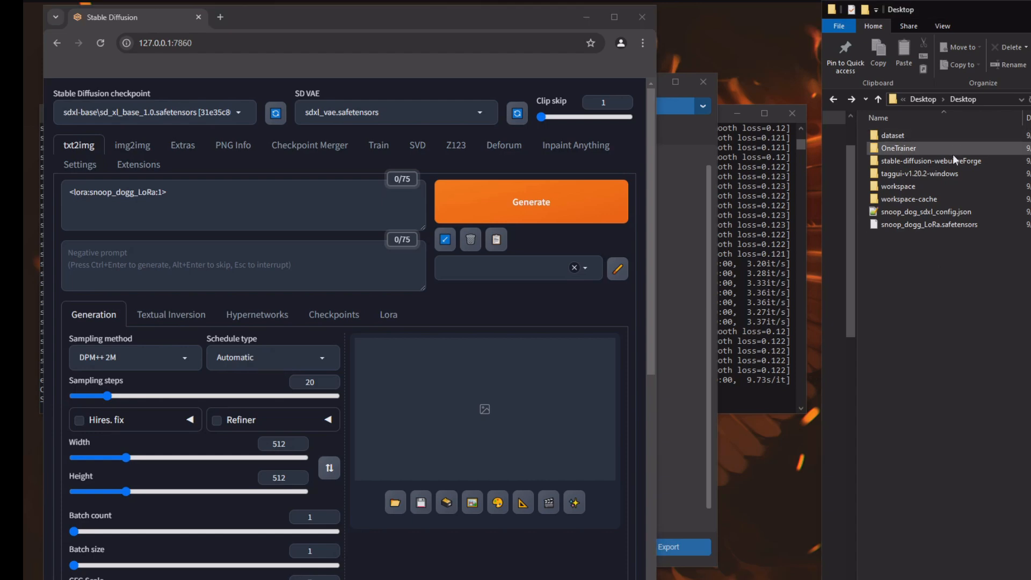
double_click(893, 135)
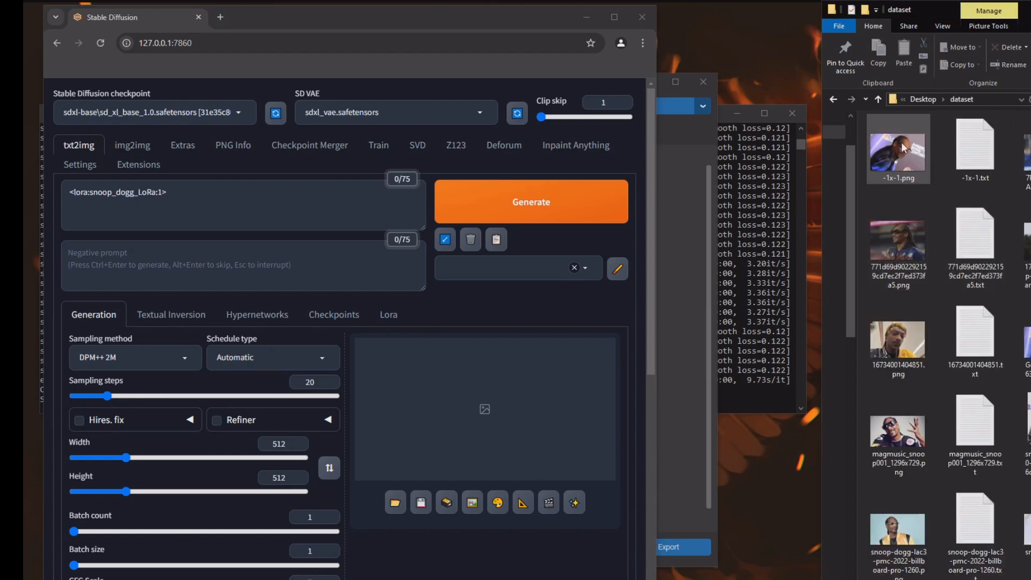
double_click(975, 145)
key("ctrl+a")
key("ctrl+c")
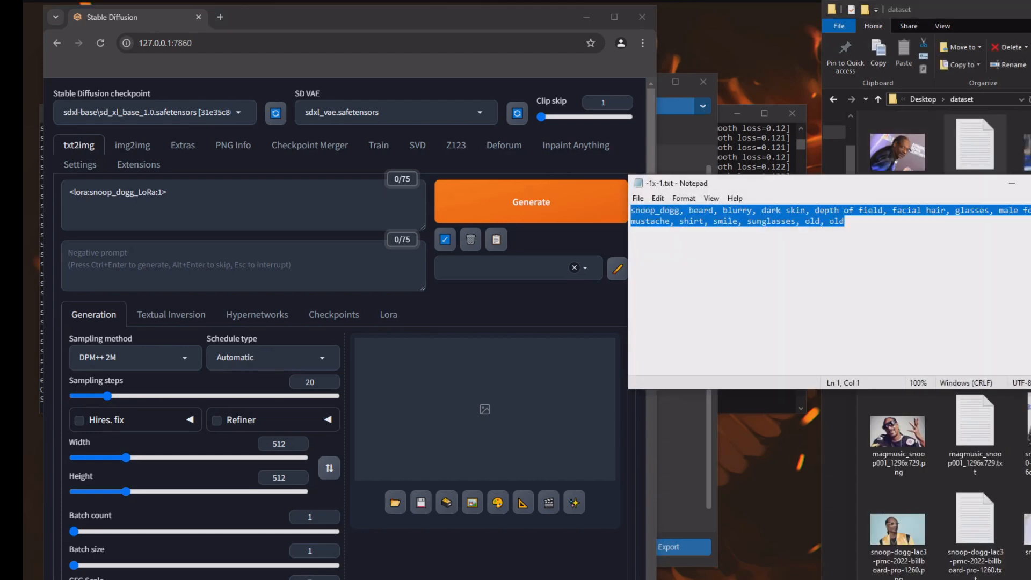
key("alt+F4")
left_click(195, 217)
key("ctrl+v")
left_click(165, 196)
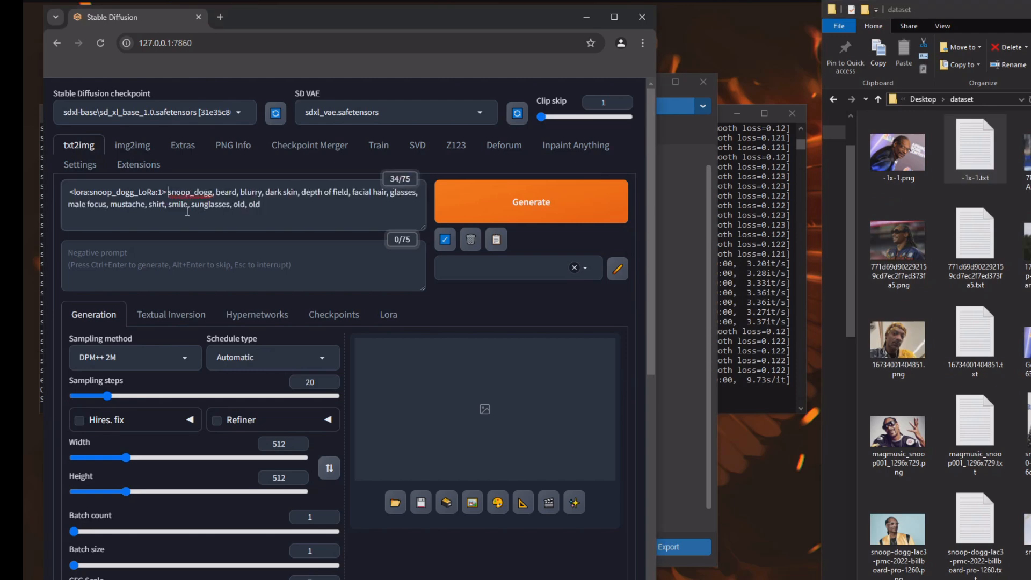
Check the pixel dimensions of the dataset image -1x-1.png in its file properties
left_click(911, 149)
right_click(911, 149)
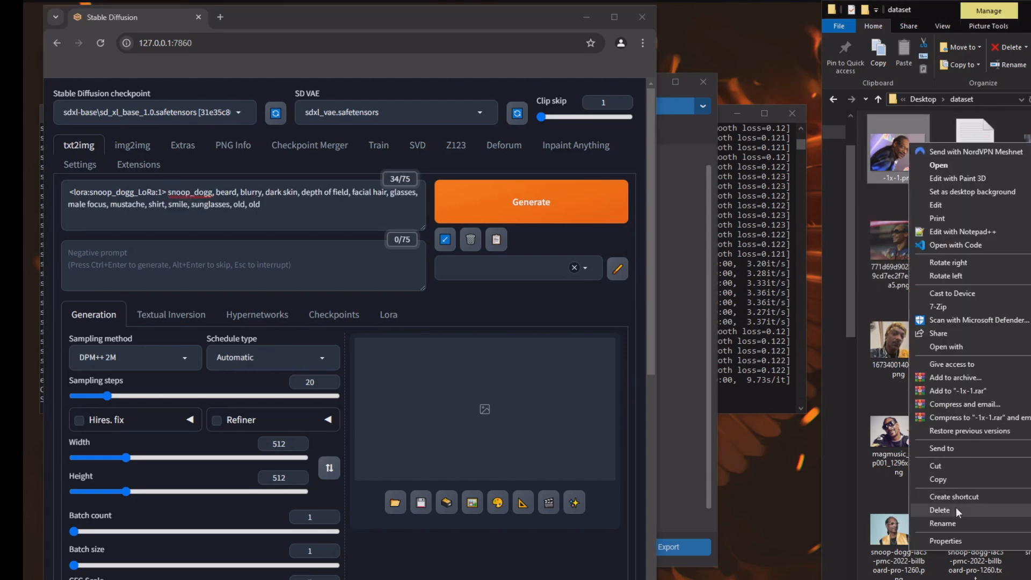
left_click(938, 543)
left_click(992, 173)
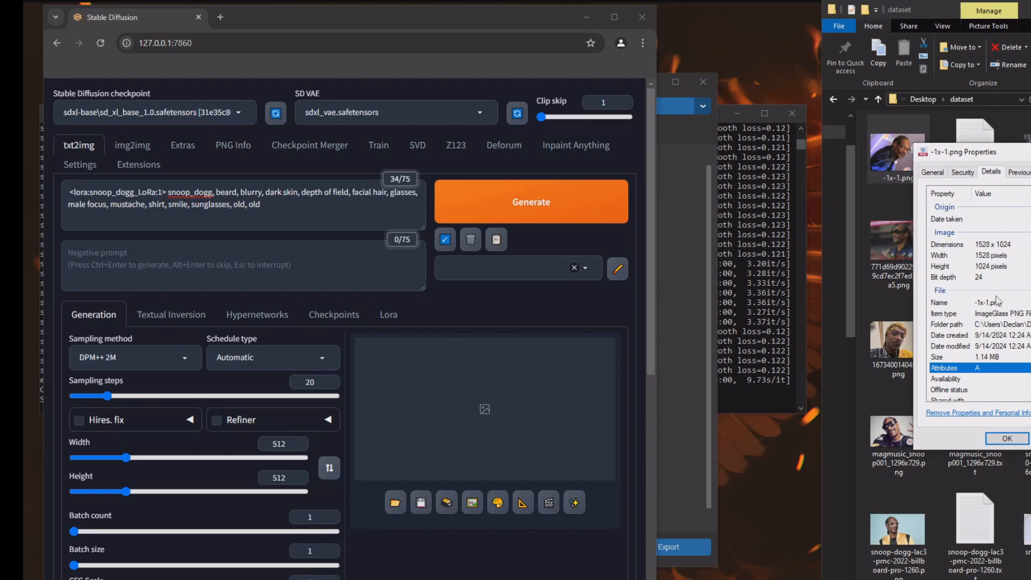
left_click(979, 245)
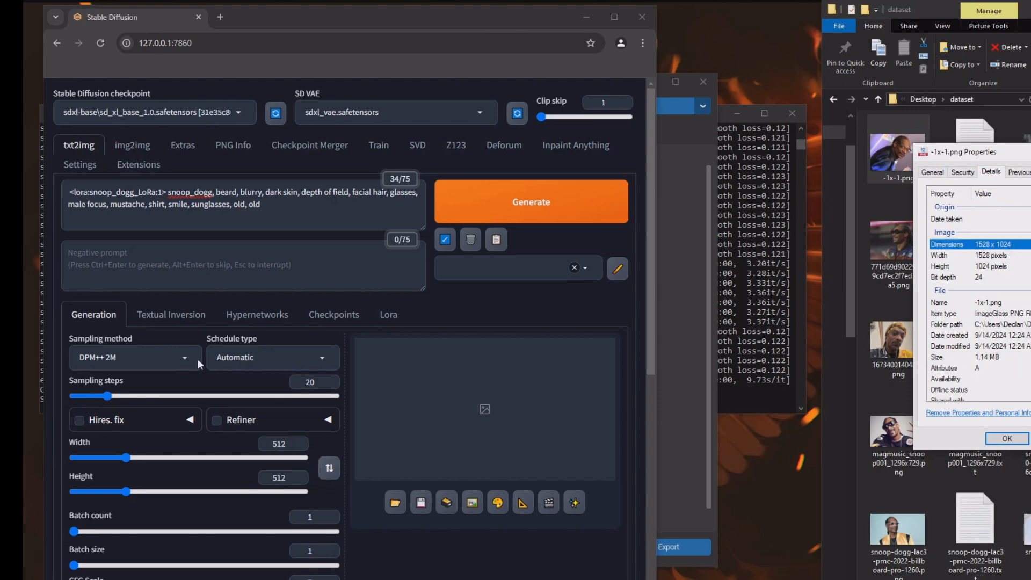
Set the output image size to 1024 wide by 768 high and close the -1x-1.png properties
scroll(322, 381, "down", 4)
scroll(376, 323, "up", 1)
left_click_drag(290, 263, 245, 264)
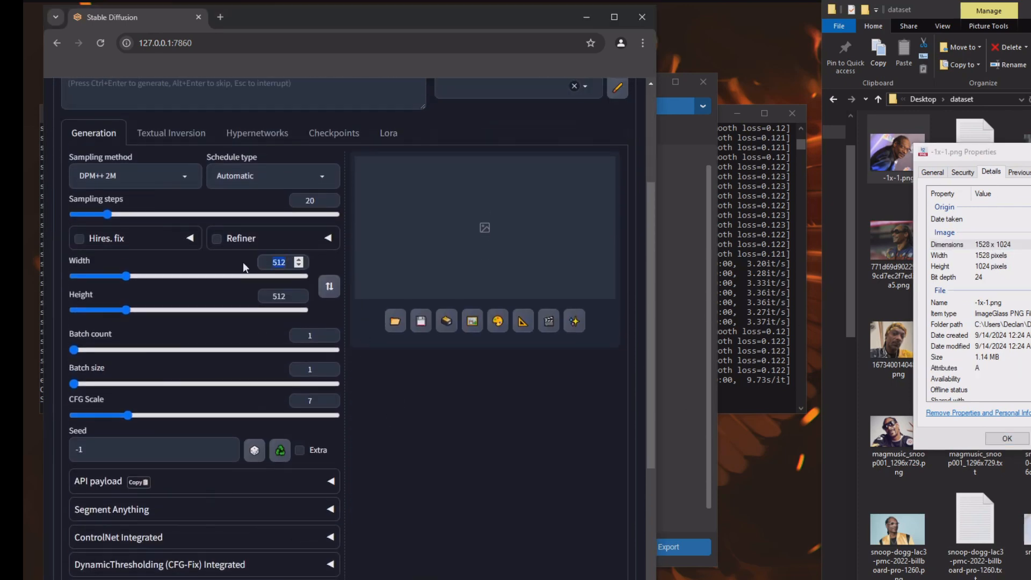
scroll(478, 288, "up", 2)
type("1024")
key("Tab")
key("Tab")
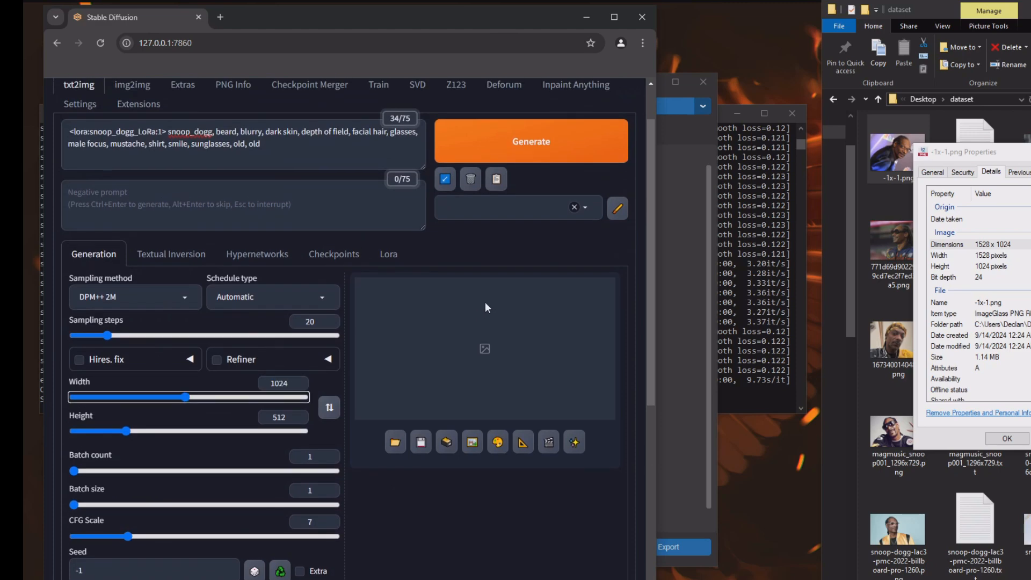
type("768")
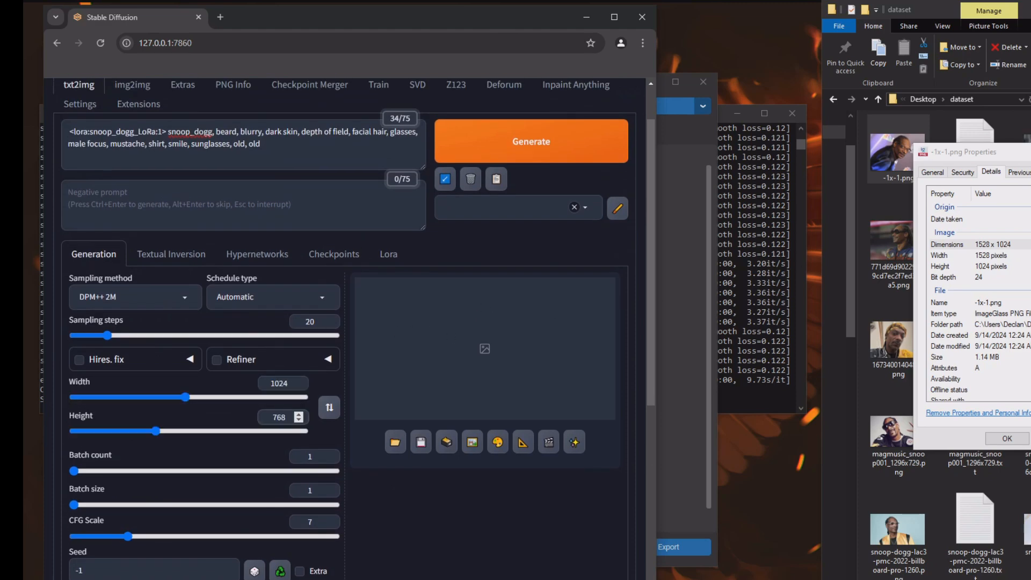
left_click(1008, 438)
Raise the sampling steps to 25
scroll(508, 565, "up", 1)
left_click(331, 379)
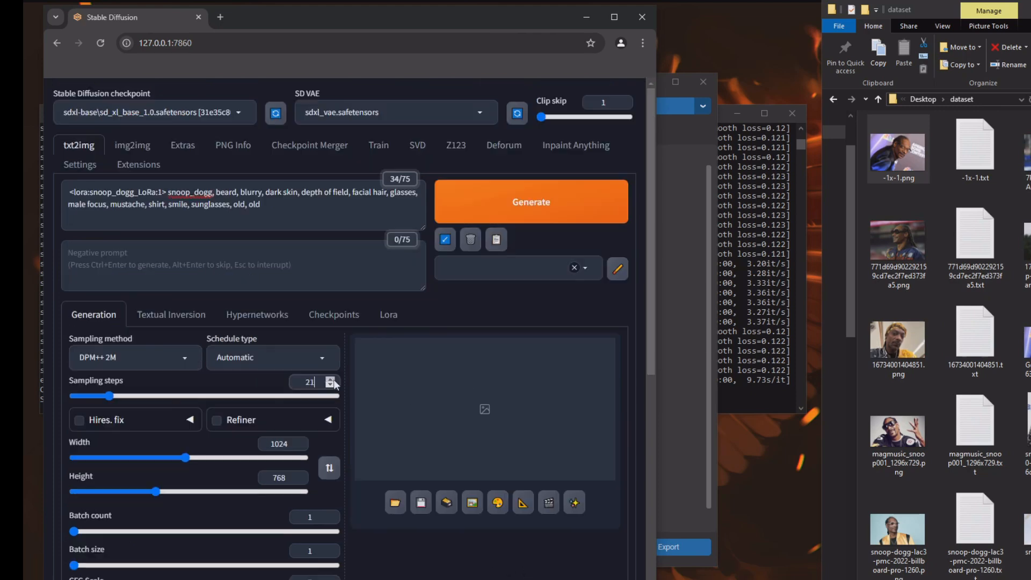
left_click(330, 379)
left_click(330, 380)
left_click(330, 379)
left_click(330, 380)
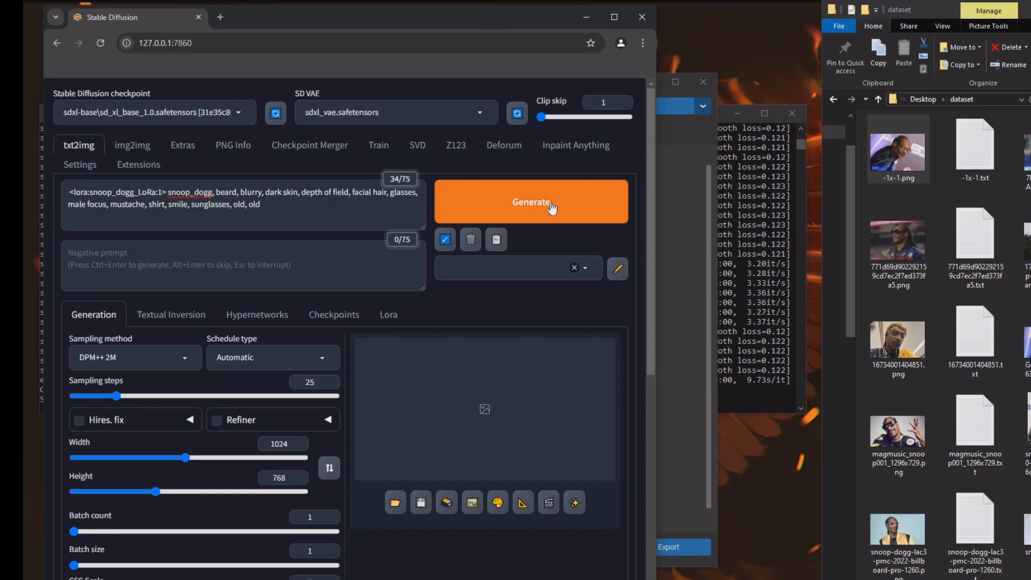
Generate the image with the LoRA, widen the browser window and inspect the result enlarged
left_click(531, 203)
left_click_drag(656, 286, 822, 286)
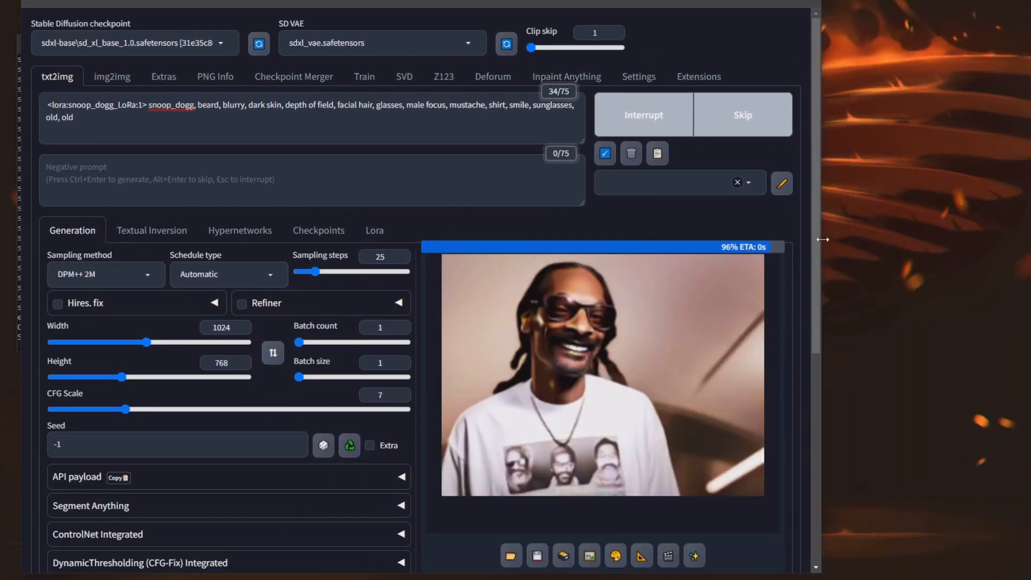
left_click_drag(823, 239, 1030, 240)
left_click(845, 380)
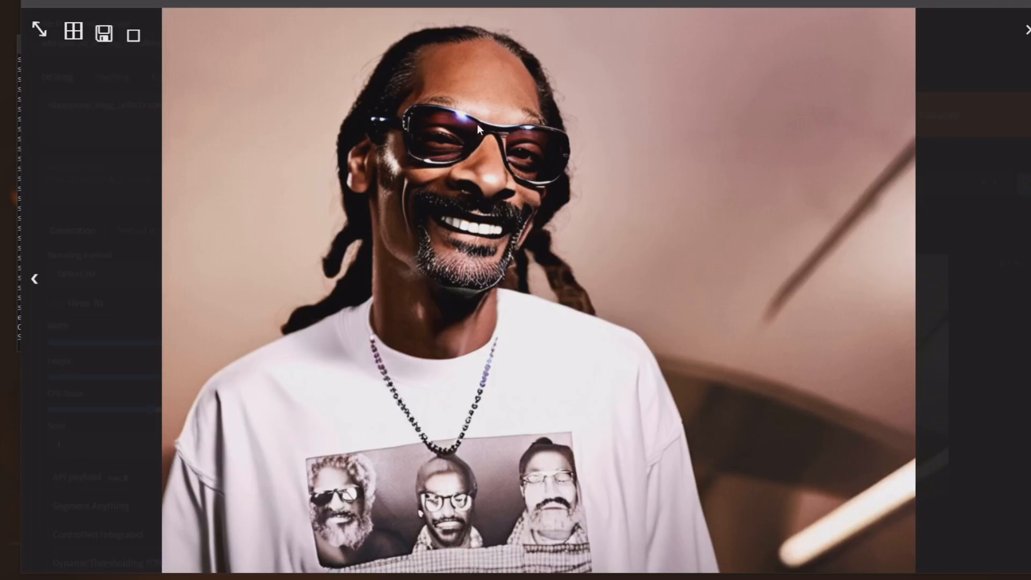
left_click(156, 144)
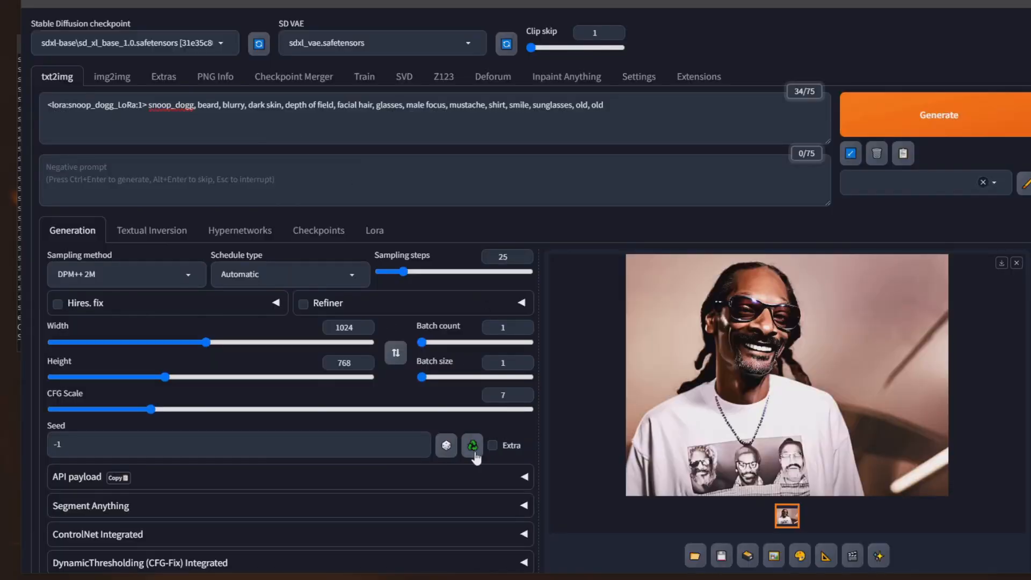
Reuse the last image's seed, generate a comparison image without the LoRA tag in the prompt, and inspect it enlarged
left_click_drag(148, 108, 45, 107)
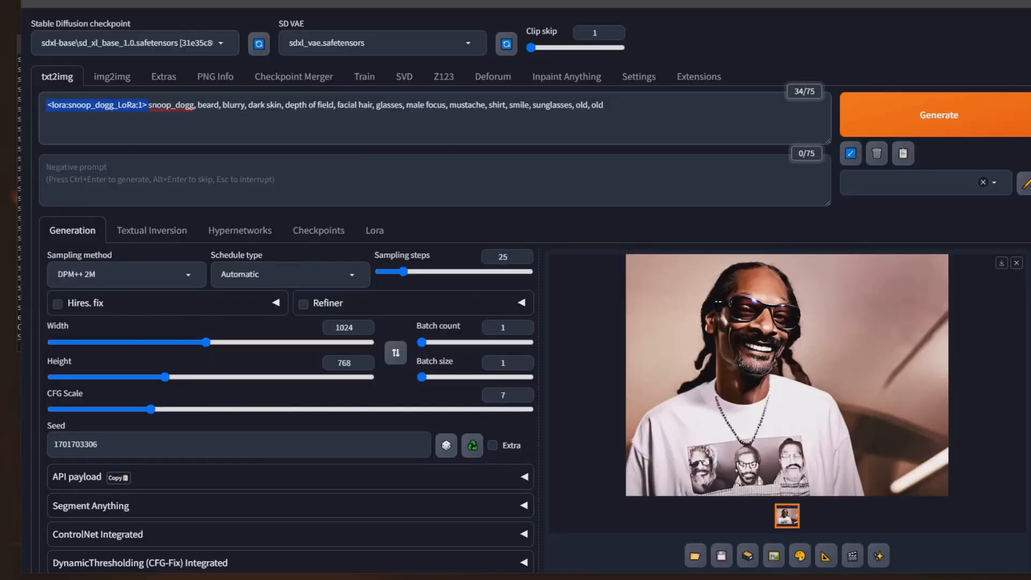
key("BackSpace")
left_click(908, 117)
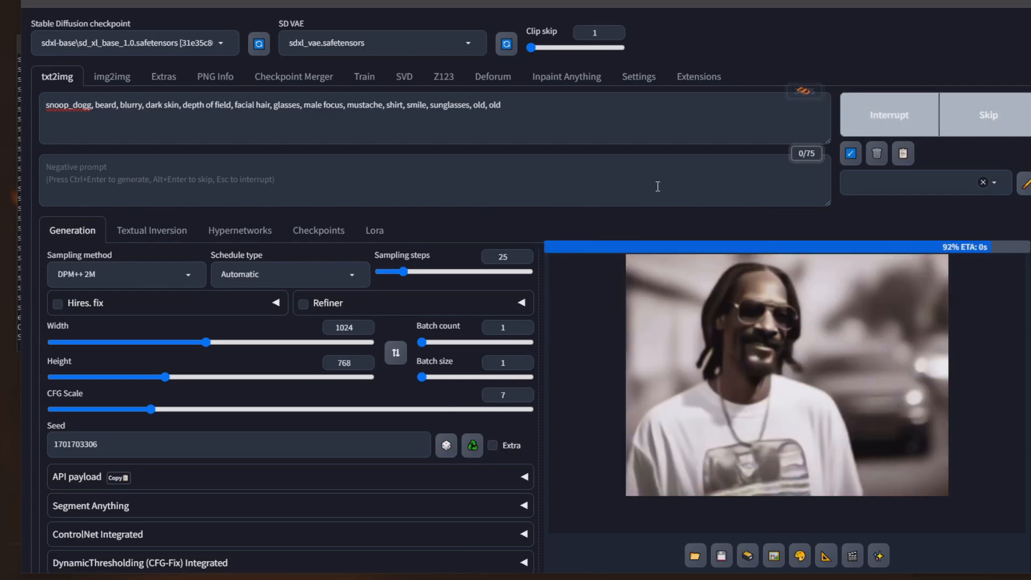
left_click(759, 326)
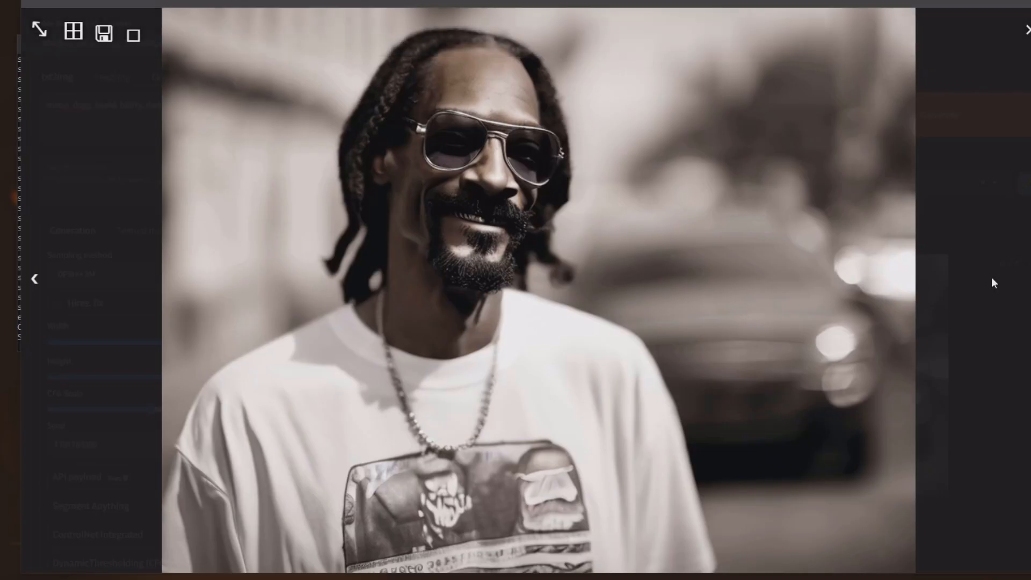
left_click(998, 160)
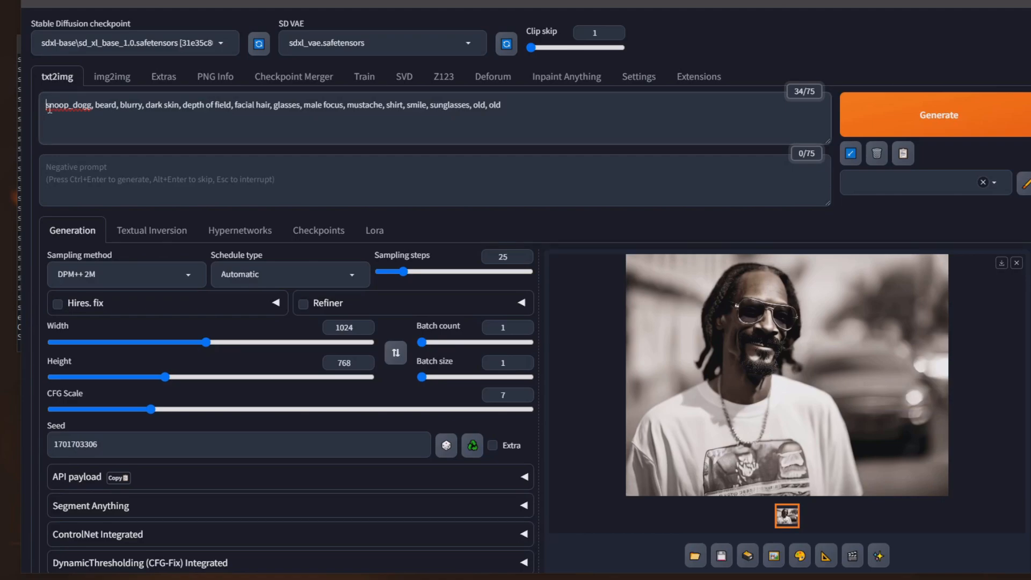
Restore the <lora:snoop_dogg_LoRa:1> tag at the start of the prompt, then generate the image with the same seed and inspect it enlarged
key("ctrl+v")
left_click(932, 116)
left_click(841, 352)
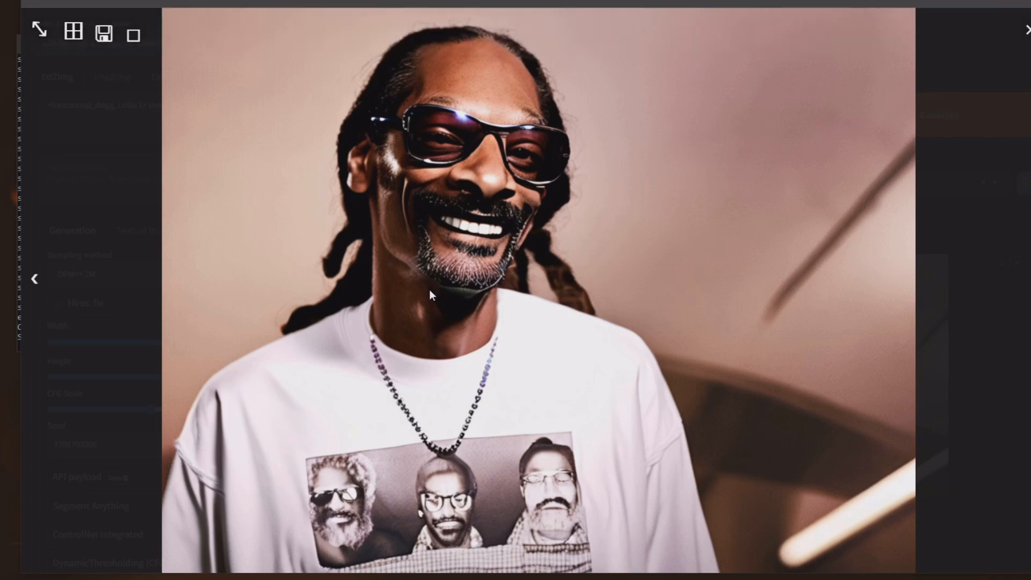
left_click(829, 295)
Review the generation details beneath the new image and close its large preview
scroll(830, 294, "down", 3)
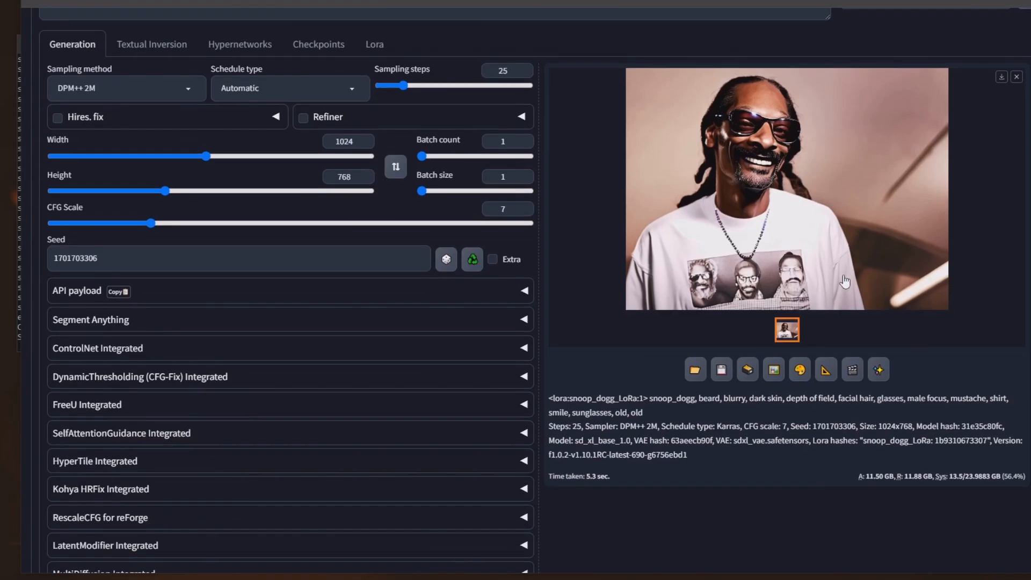
scroll(849, 281, "up", 1)
scroll(851, 200, "down", 1)
scroll(747, 285, "up", 3)
scroll(750, 276, "up", 1)
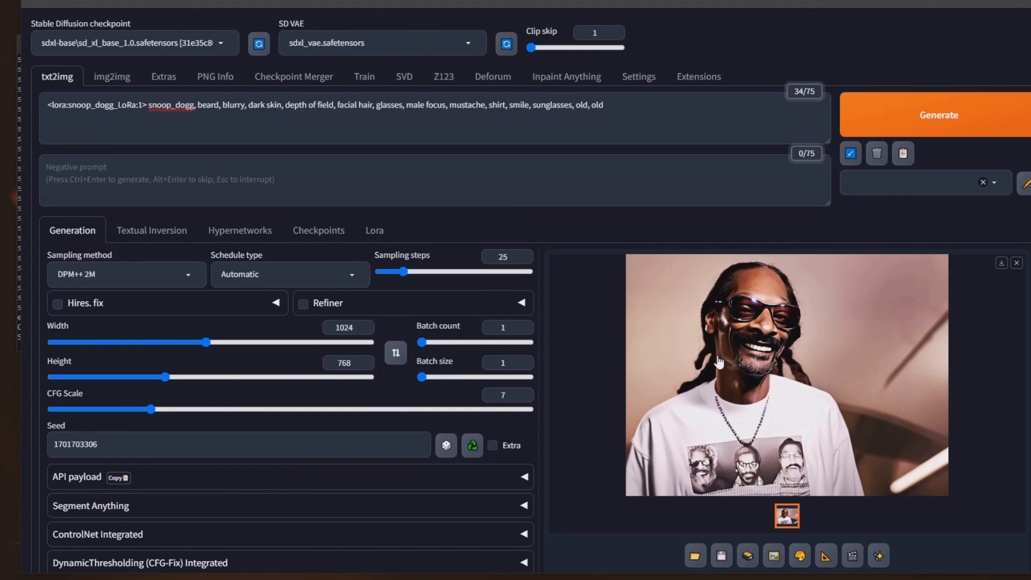
left_click(1017, 262)
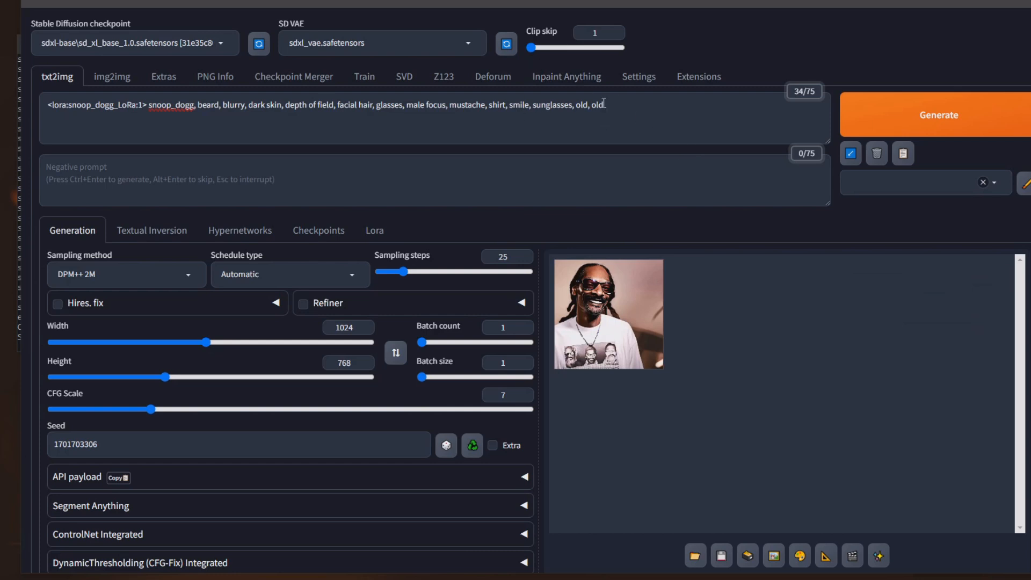
Remove the duplicate "old" from the end of the prompt and set the image size to 1820 wide by 720 high
left_click_drag(609, 110, 586, 121)
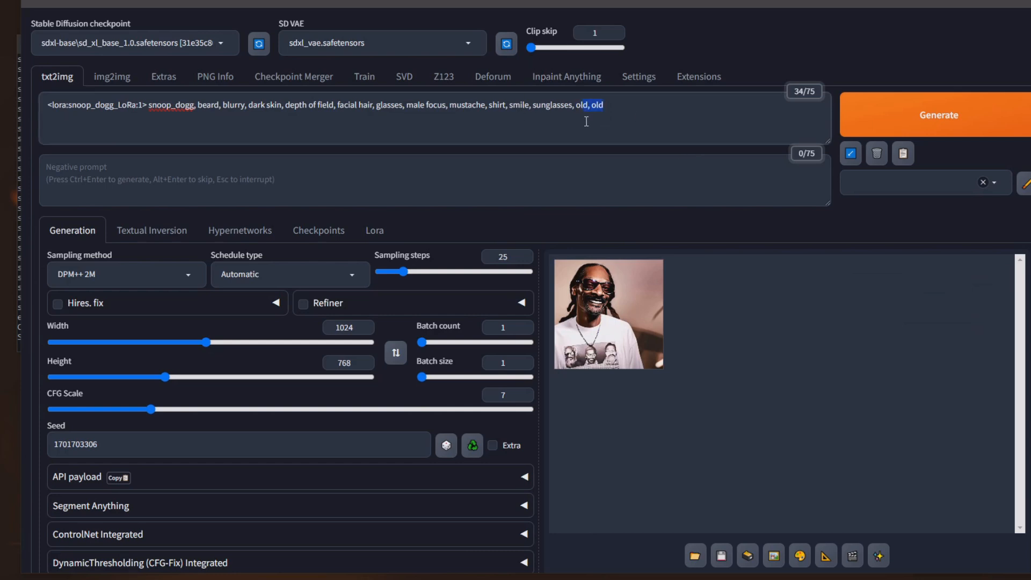
key("BackSpace")
left_click(362, 328)
double_click(330, 328)
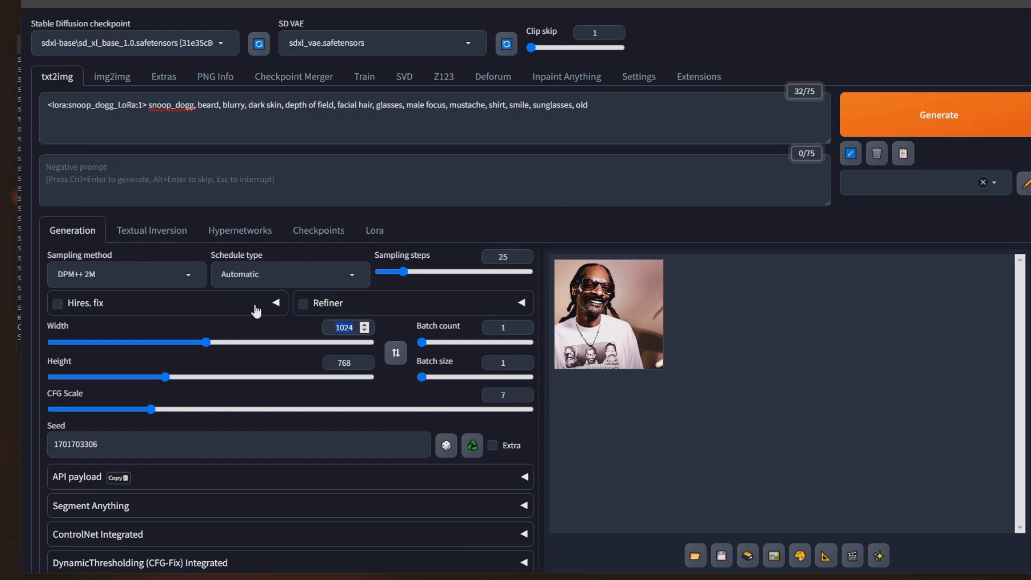
type("1820")
key("Tab")
type("720")
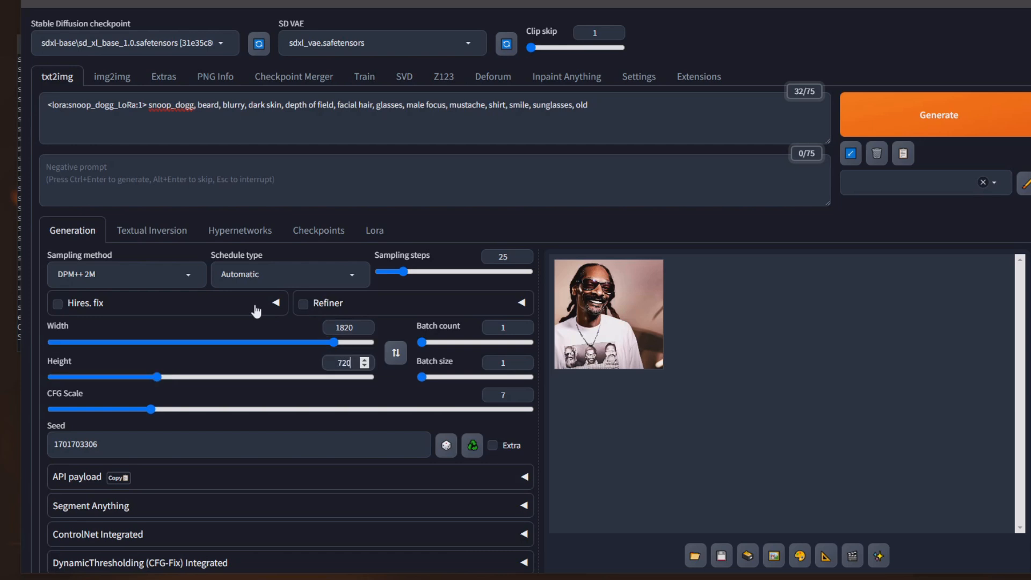
Change the width to 1720 and generate the wide image
left_click_drag(340, 327, 345, 327)
type("7")
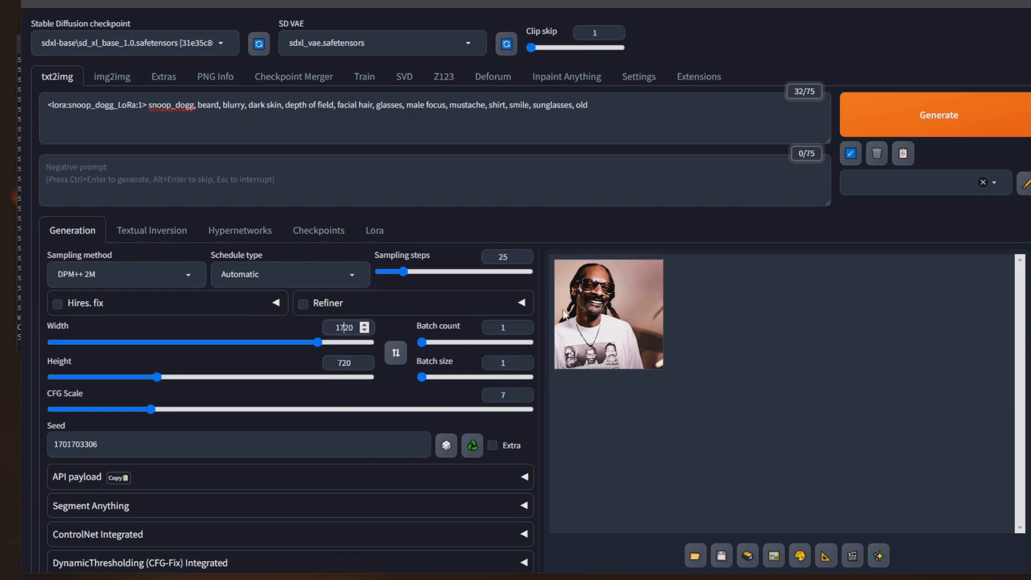
left_click(928, 136)
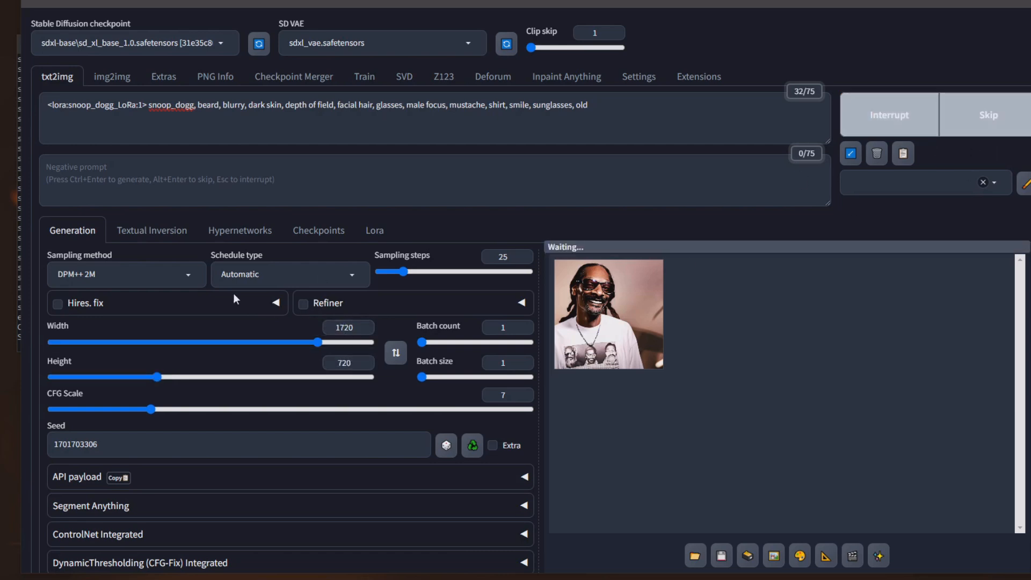
Set the width to 1280 for the next image and inspect the finished wide image enlarged
left_click(346, 329)
key("BackSpace")
key("Right")
type("7")
key("BackSpace")
type("8")
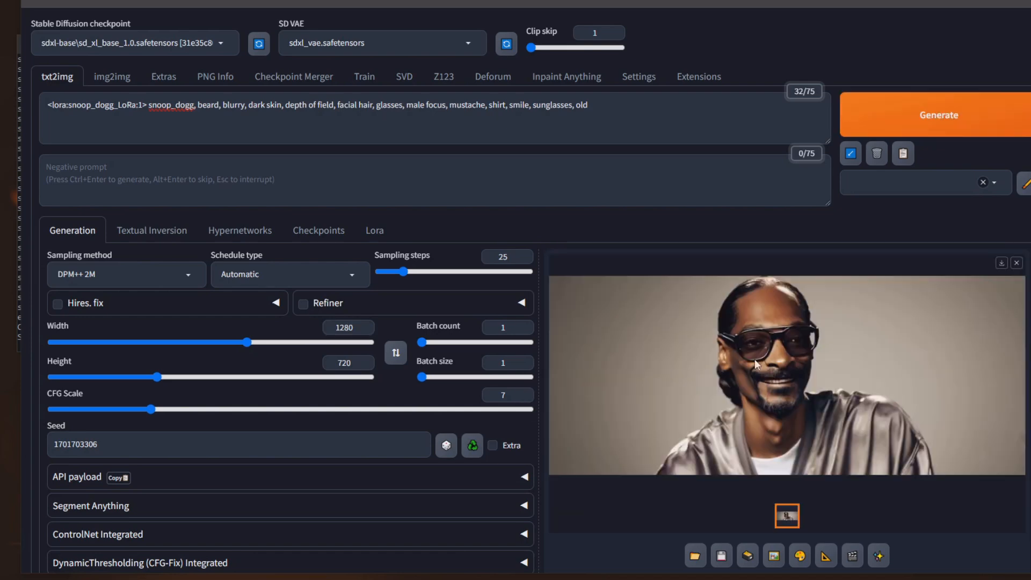
left_click(788, 350)
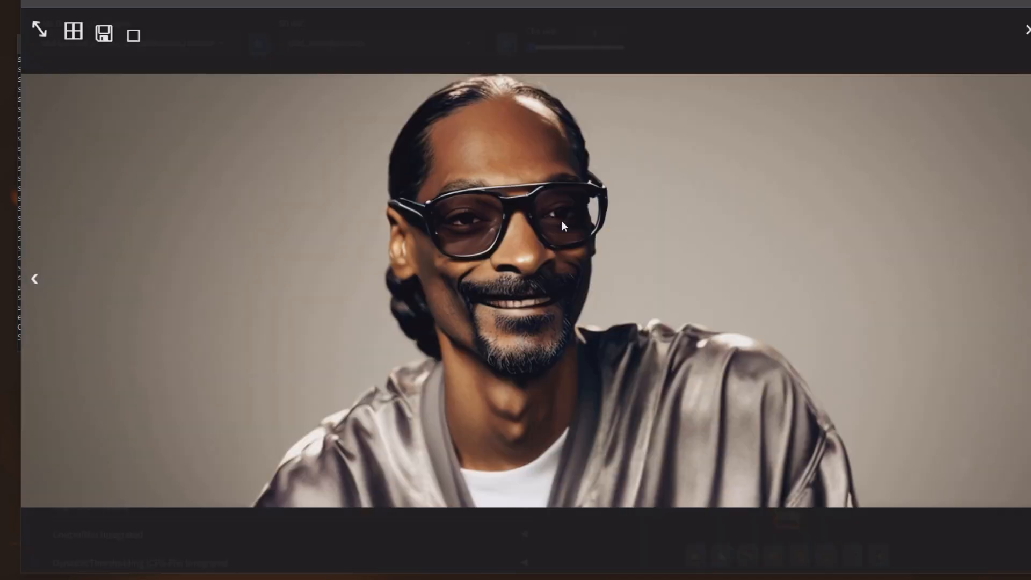
left_click(729, 60)
Generate the image at 1280 by 720 with the LoRA and inspect it enlarged
left_click(937, 114)
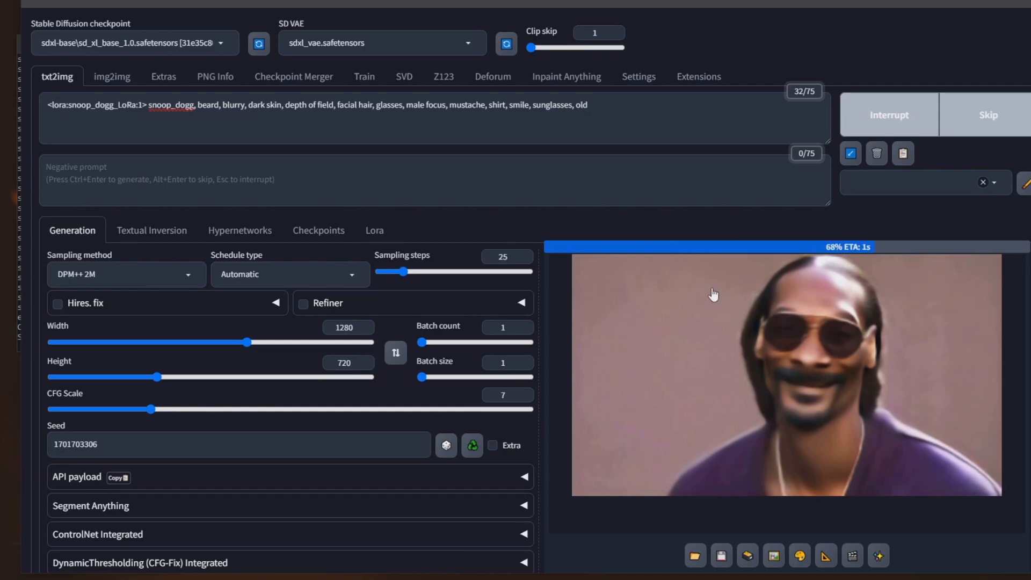
left_click(714, 294)
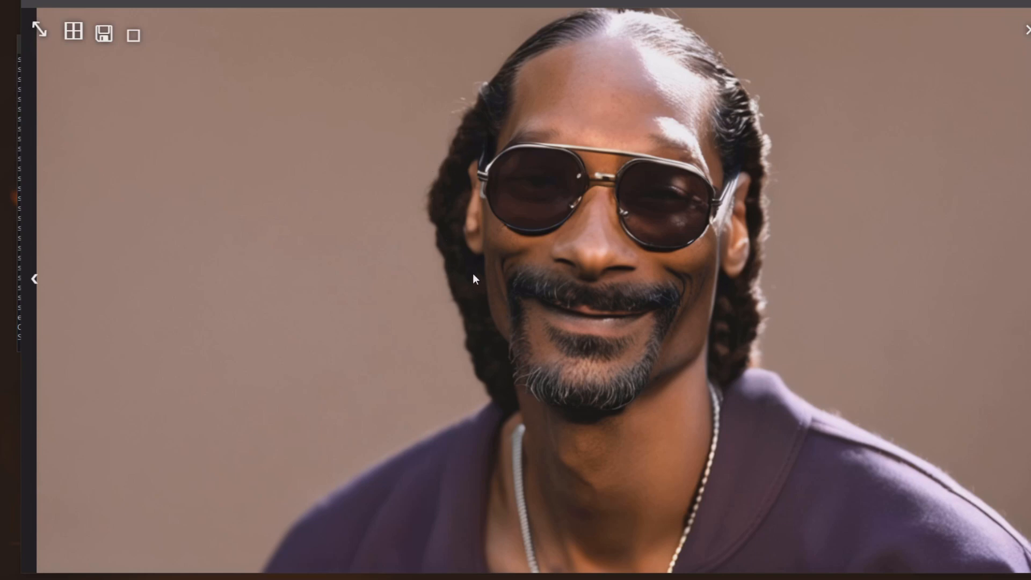
left_click(622, 548)
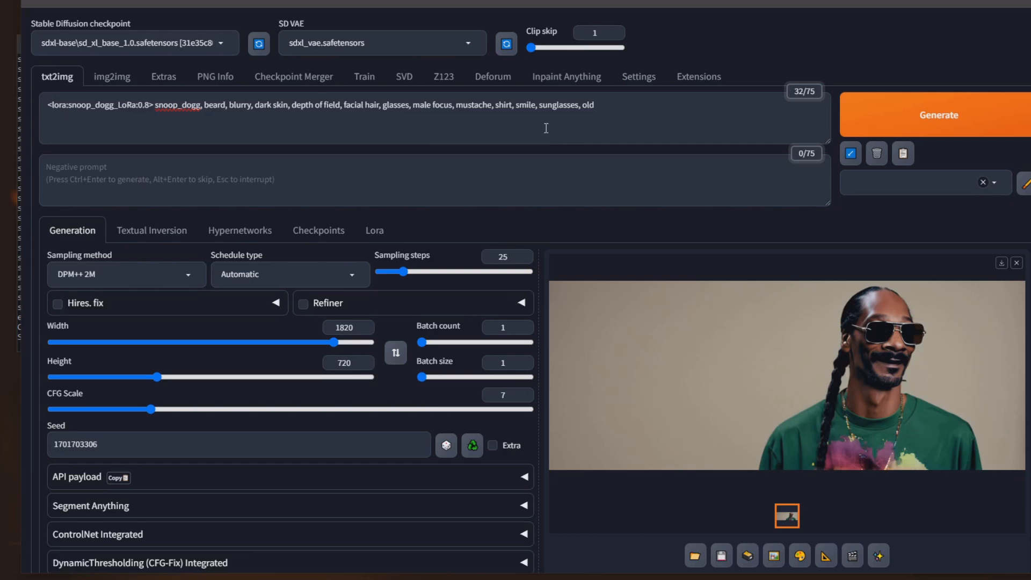
left_click(469, 106)
right_click(468, 108)
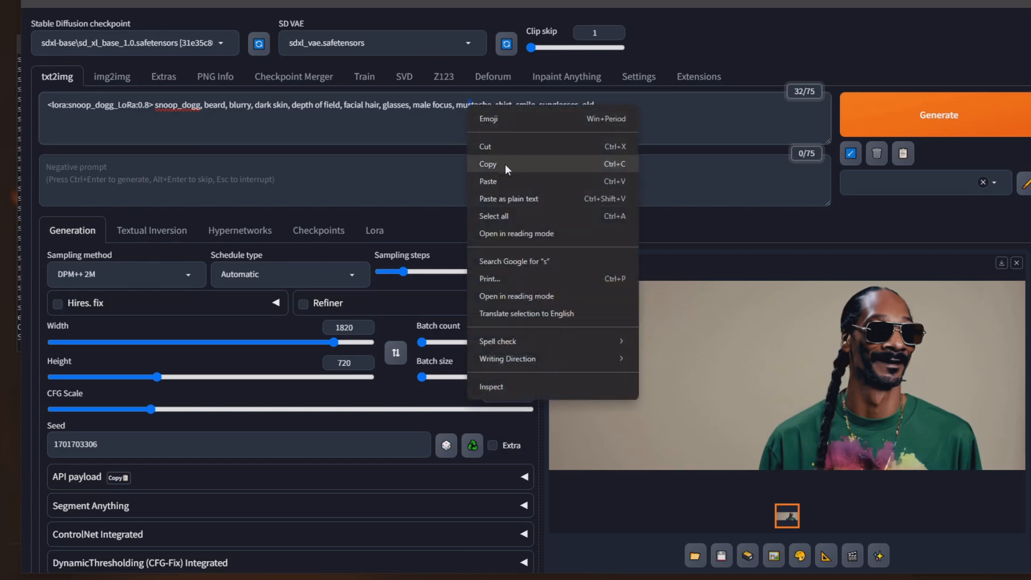
left_click(506, 168)
left_click(514, 125)
left_click(593, 114)
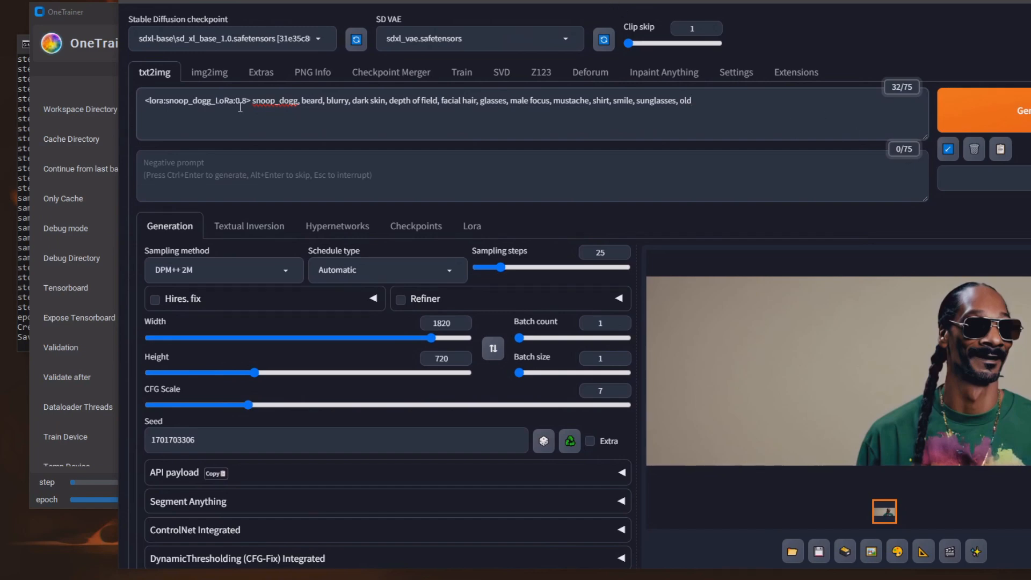
Raise the LoRA weight in the prompt to 1, regenerate the 1820 by 720 image, and inspect it enlarged with its generation details
double_click(241, 100)
type("1")
left_click(1025, 120)
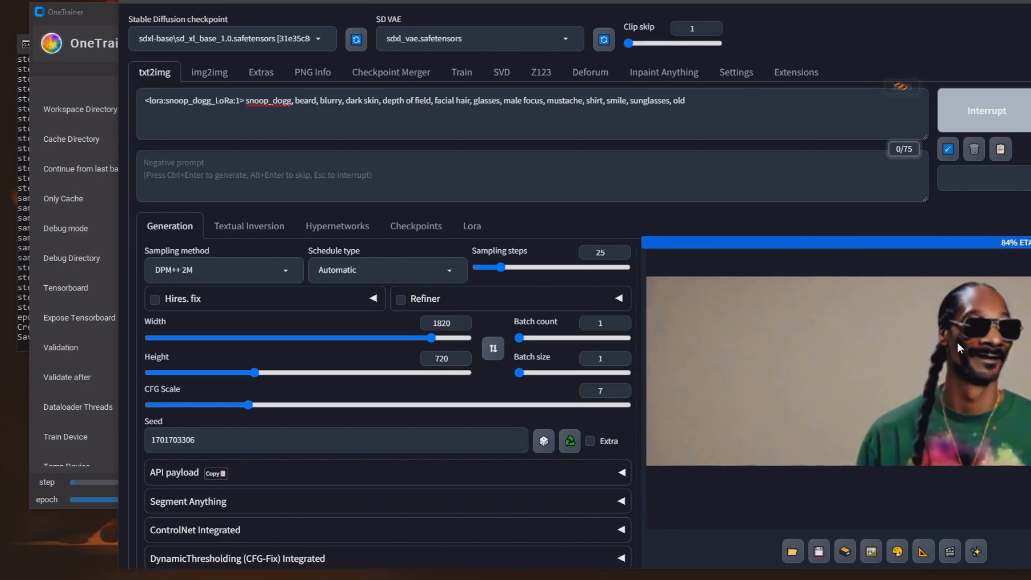
left_click(959, 343)
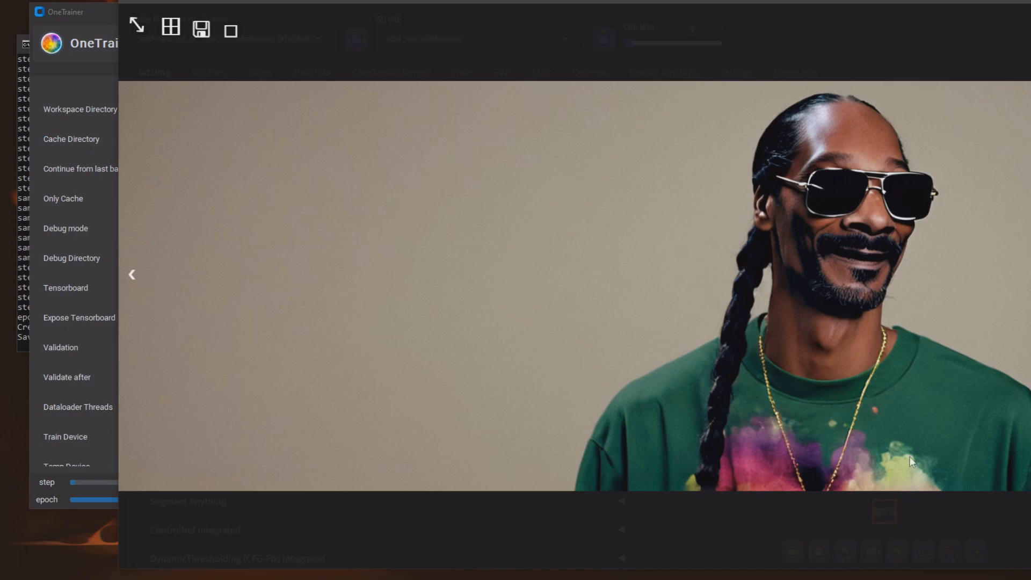
left_click(785, 512)
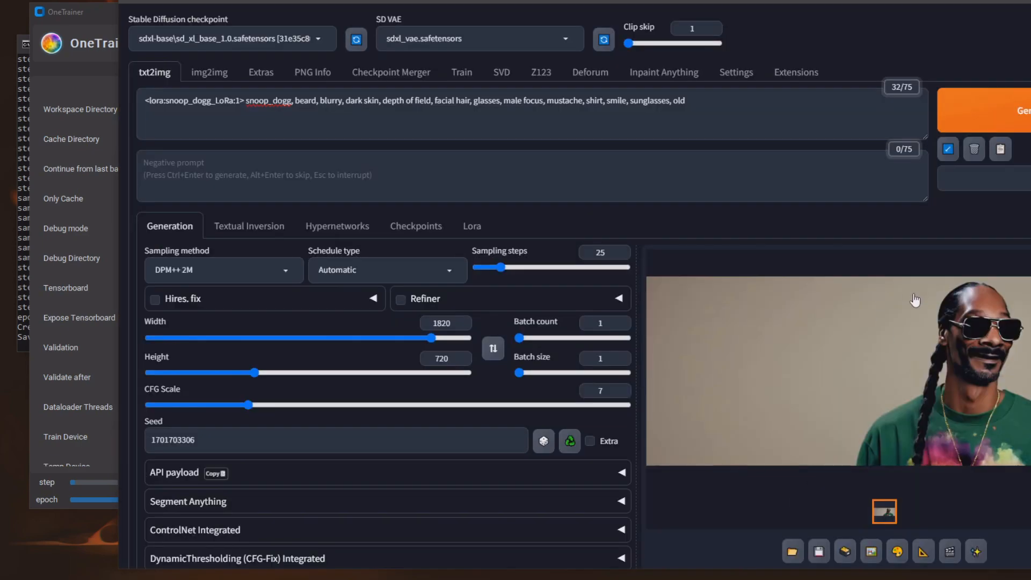
scroll(578, 177, "down", 2)
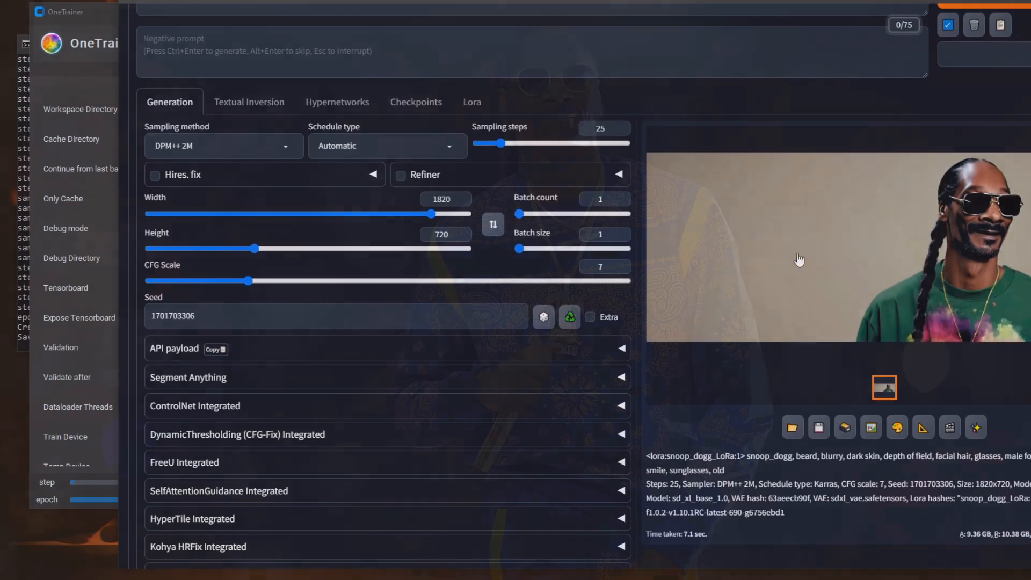